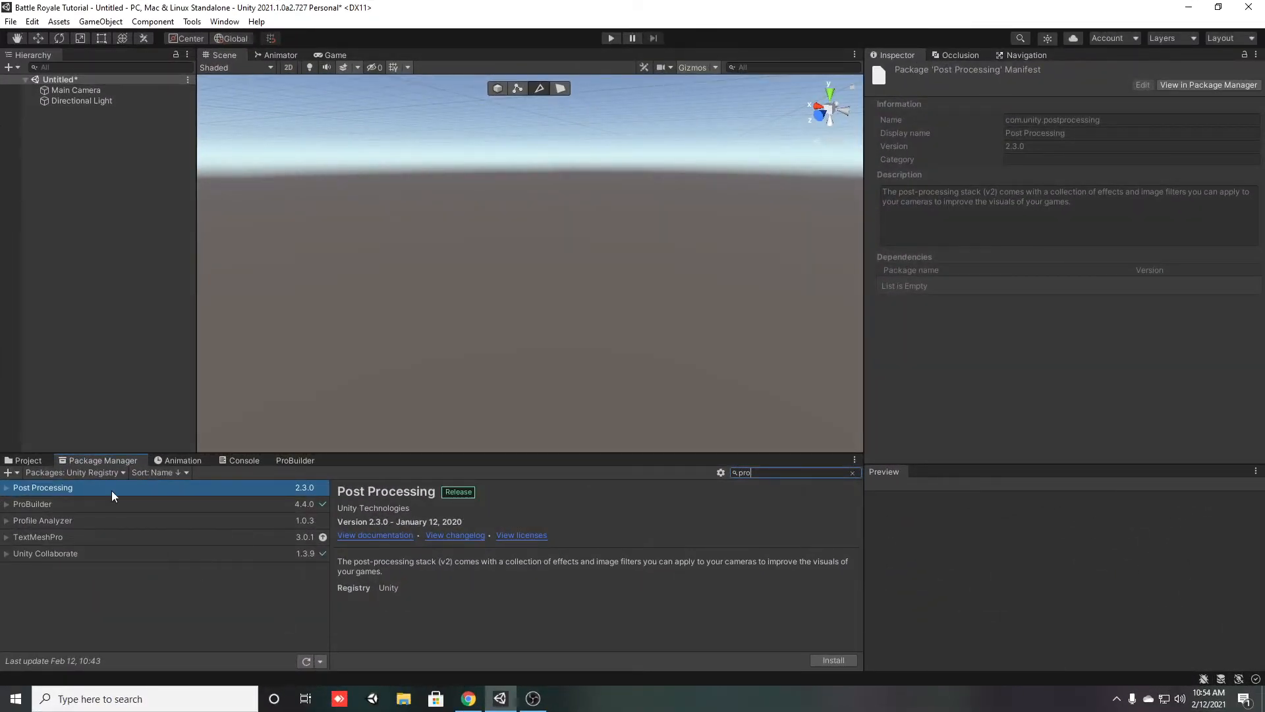
# Examine the ProBuilder package's details and samples among the matching Unity Registry packages
pyautogui.click(58, 504)
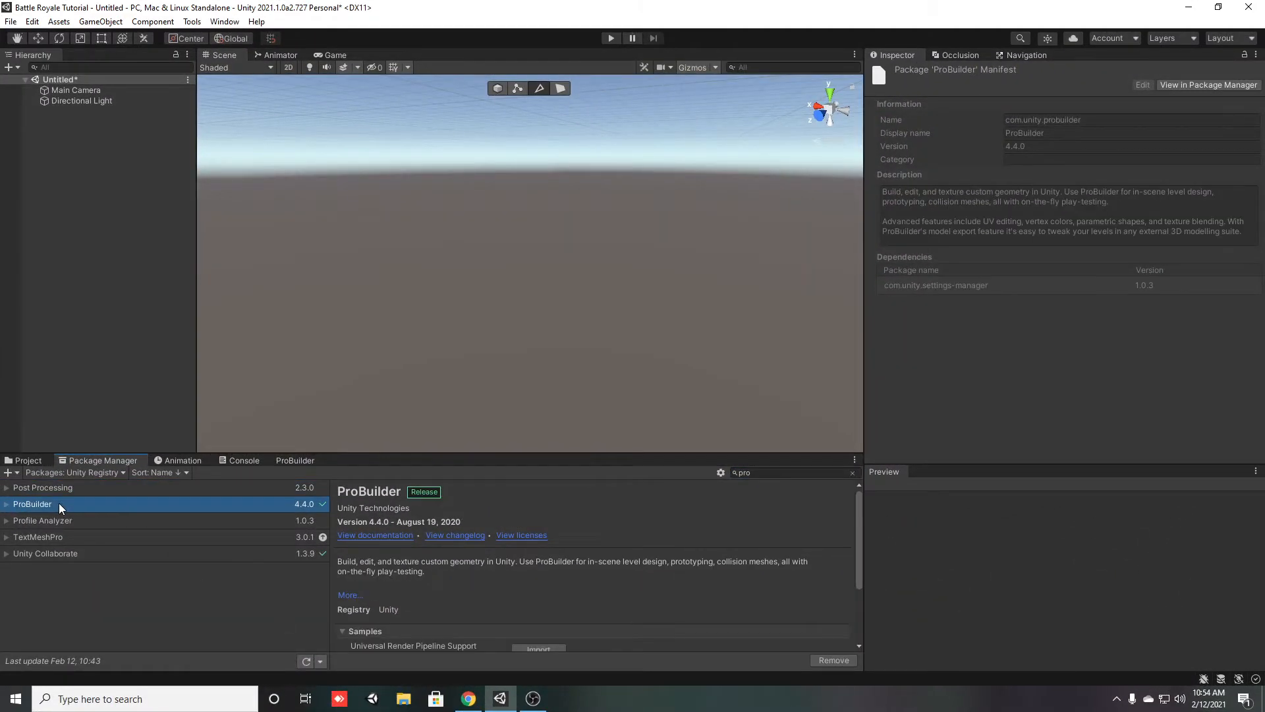
pyautogui.click(74, 532)
pyautogui.click(85, 507)
pyautogui.click(108, 489)
pyautogui.click(134, 518)
pyautogui.click(135, 505)
pyautogui.scroll(-3, 589, 567)
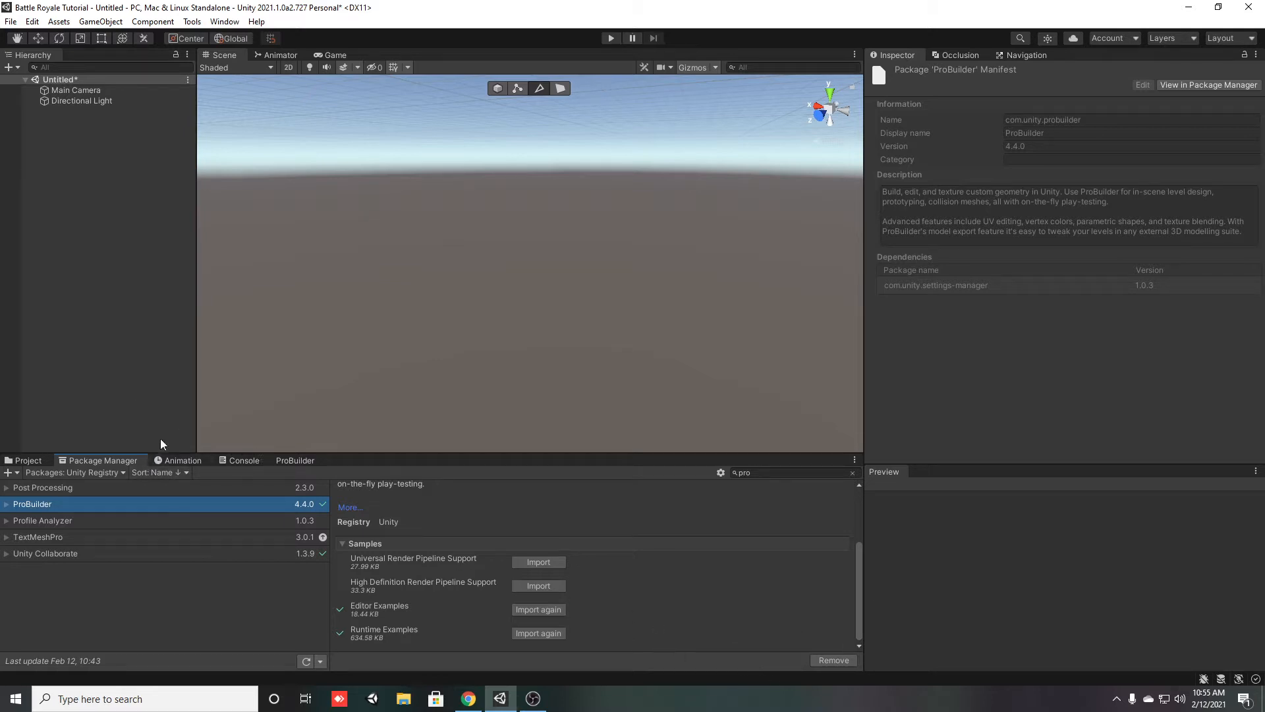
pyautogui.scroll(3, 475, 611)
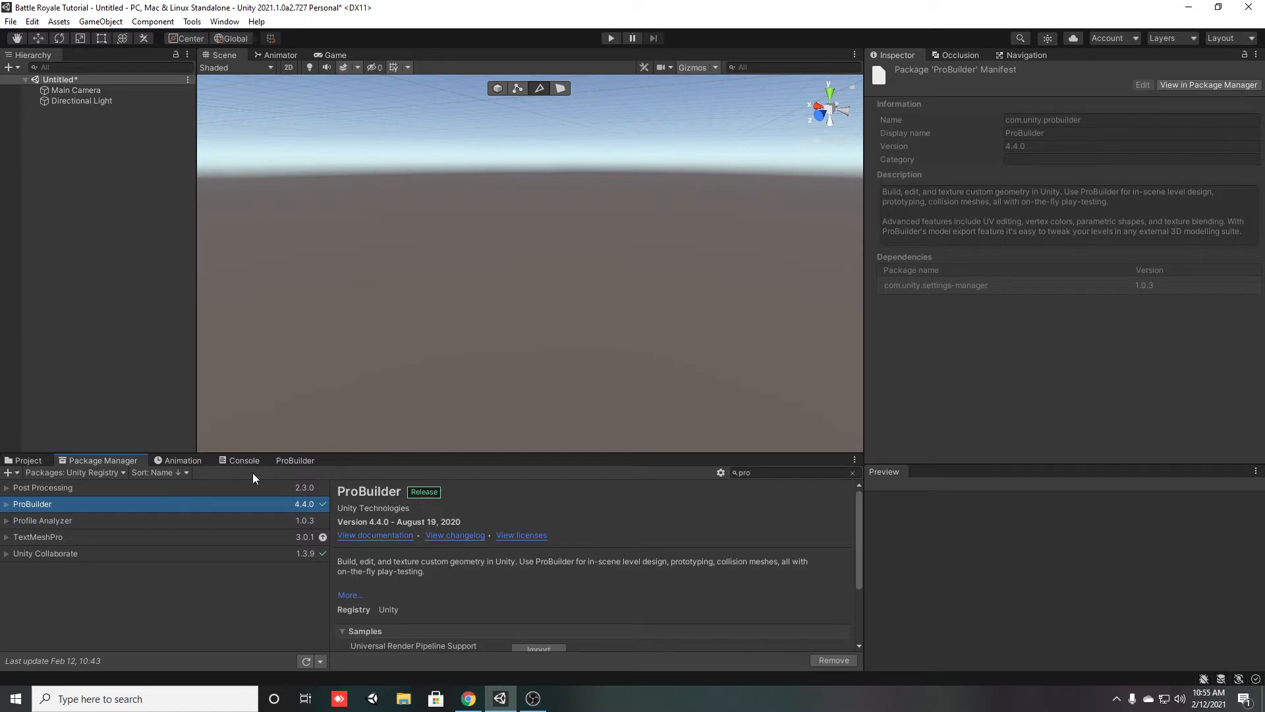
# Open the ProBuilder window
pyautogui.click(193, 23)
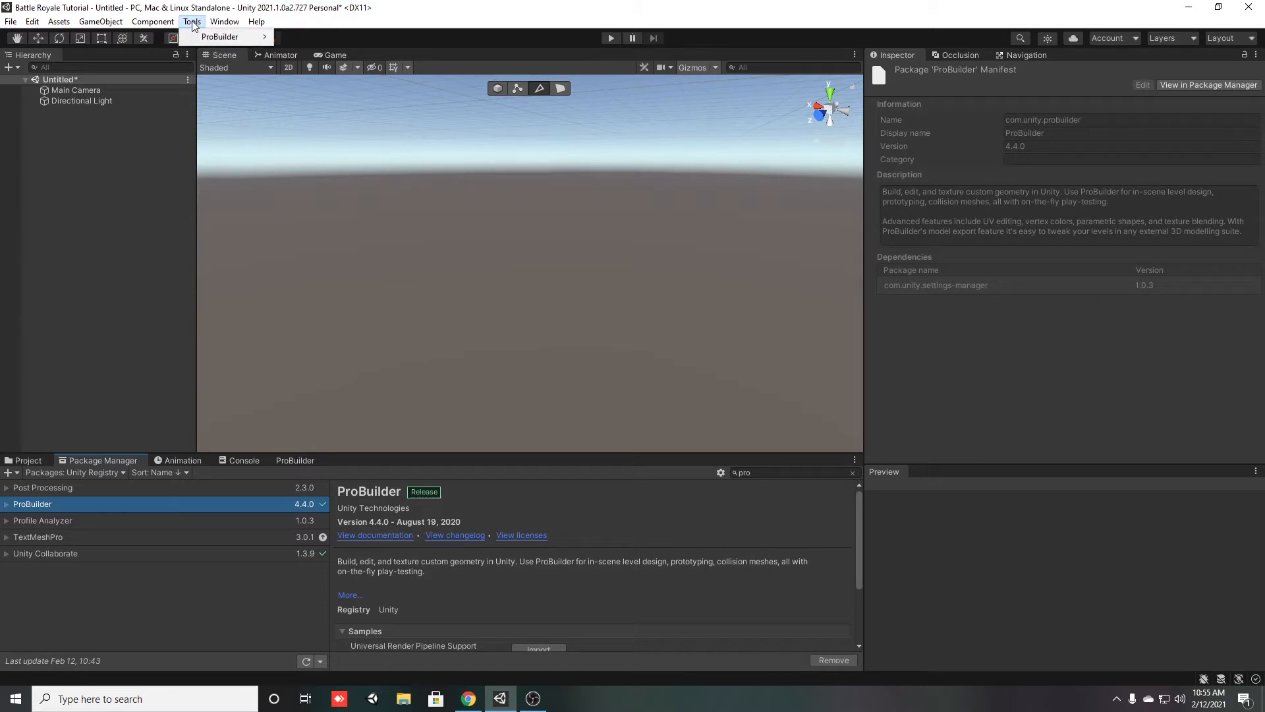
pyautogui.moveTo(232, 41)
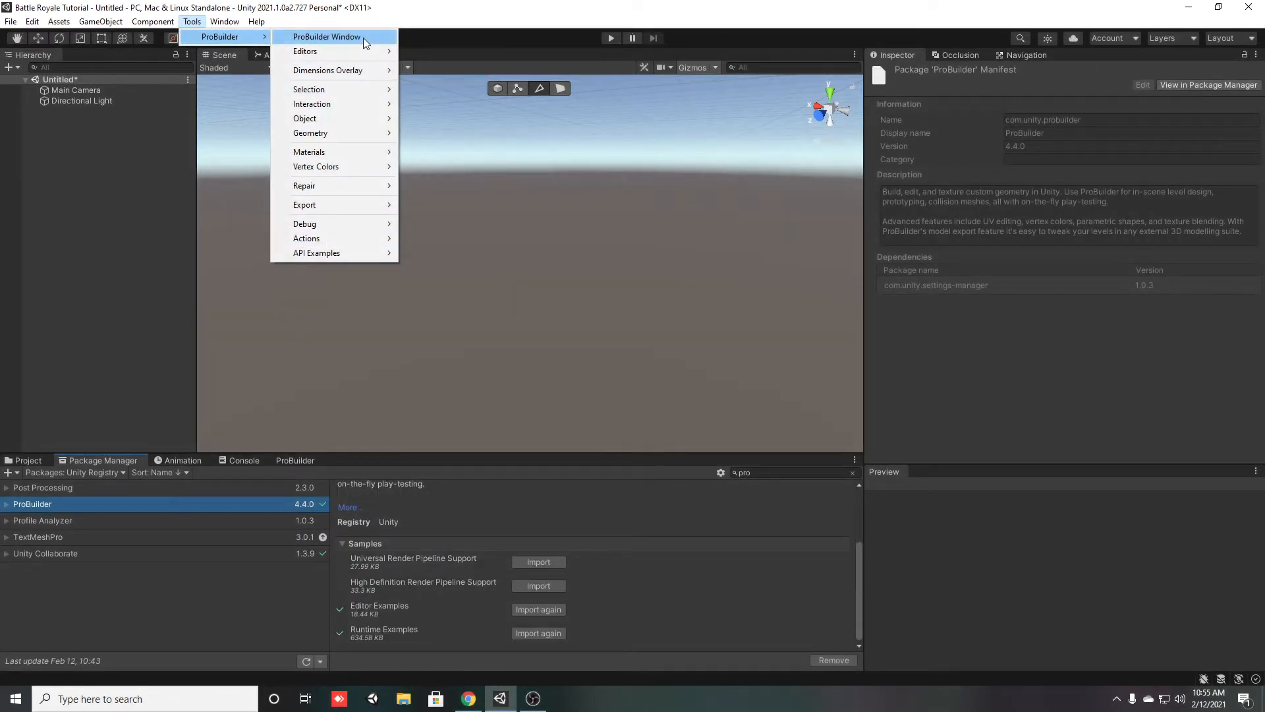
pyautogui.click(363, 37)
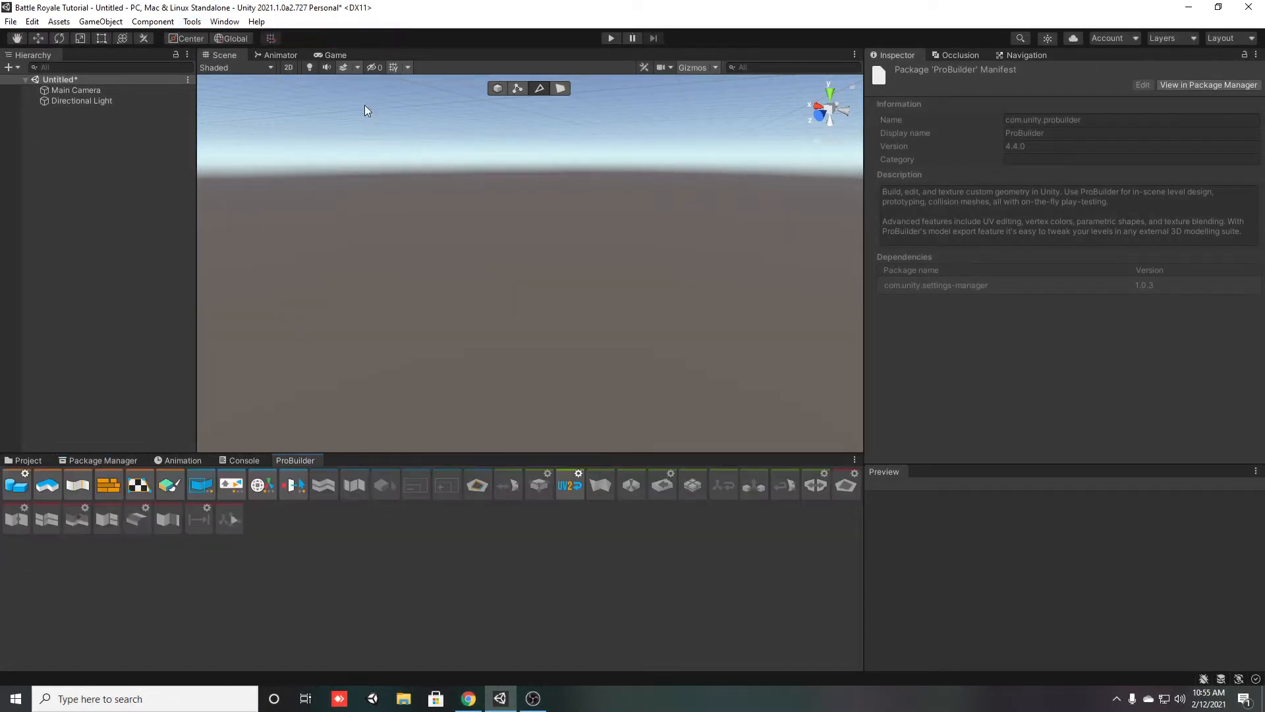
# Try the ProBuilder window floating and docked beside the Hierarchy, and dock it back alongside the Project and Console windows
pyautogui.moveTo(296, 464); pyautogui.dragTo(422, 224)
pyautogui.moveTo(5, 176); pyautogui.dragTo(430, 191)
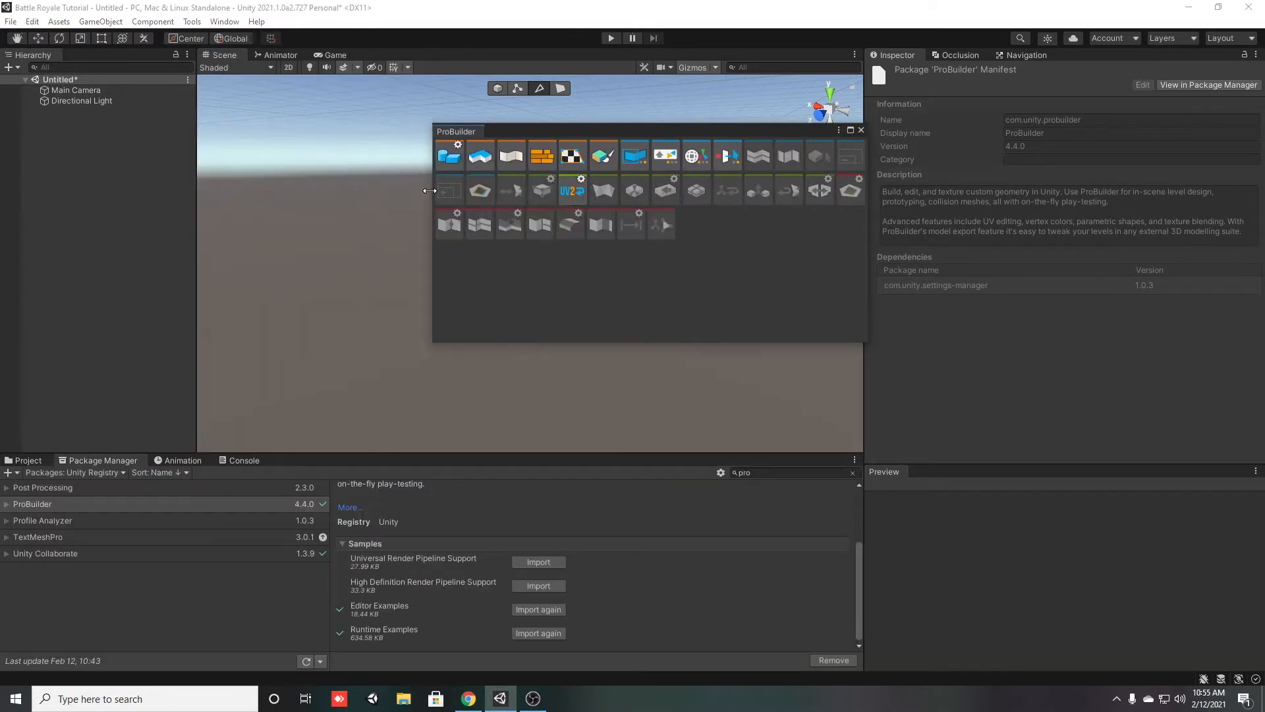
pyautogui.moveTo(482, 137); pyautogui.dragTo(167, 255)
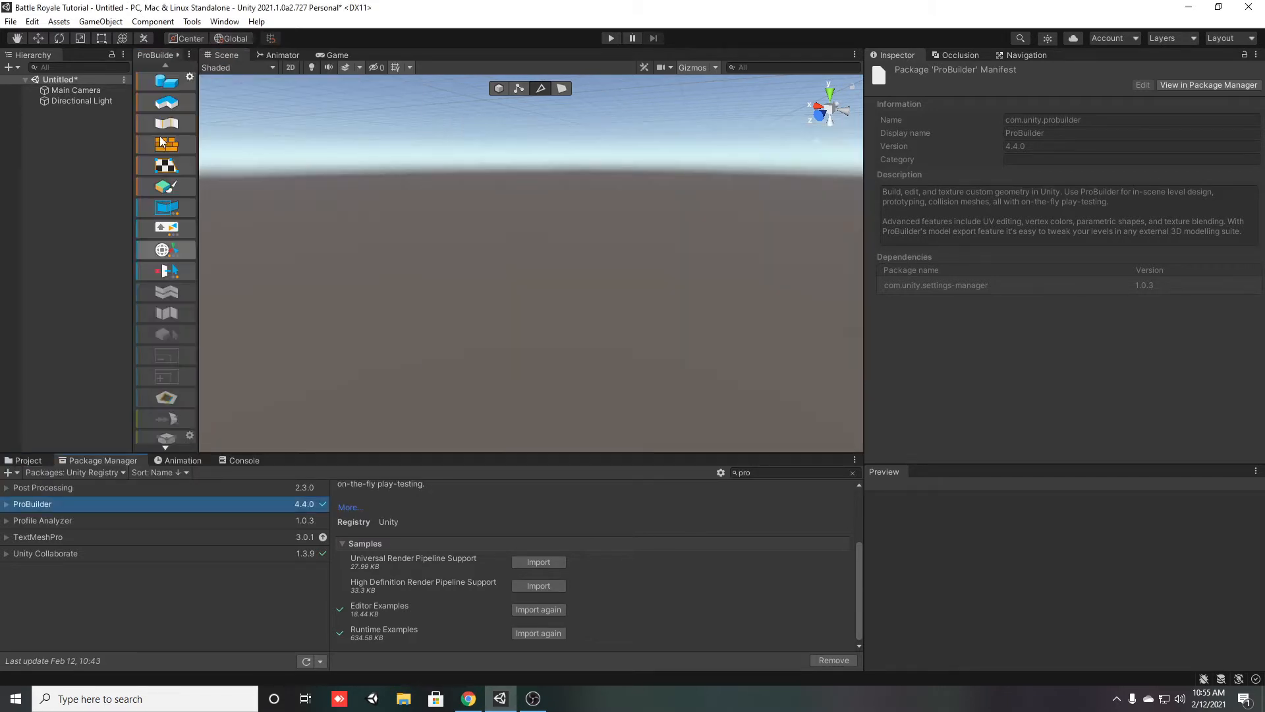
pyautogui.moveTo(152, 57); pyautogui.dragTo(882, 176)
pyautogui.moveTo(888, 55); pyautogui.dragTo(459, 481)
pyautogui.moveTo(29, 440); pyautogui.dragTo(345, 517)
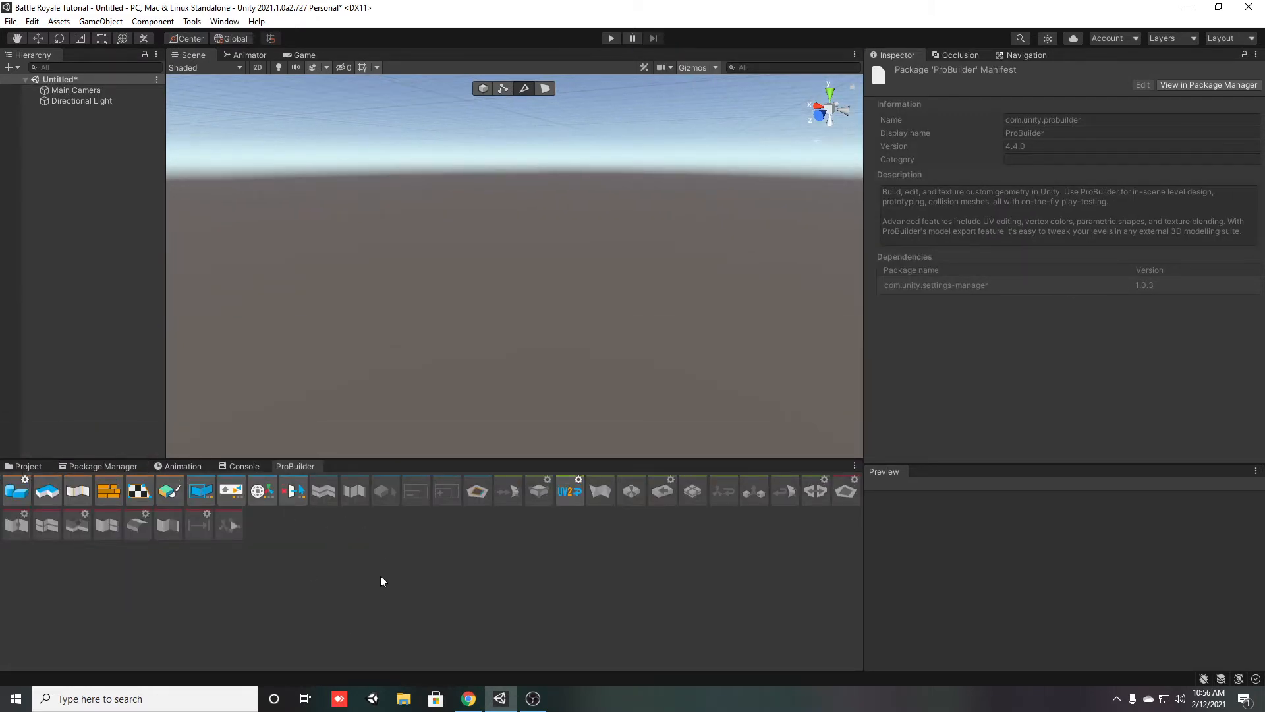
# Compare the ProBuilder window's text mode and icon mode, returning it to icon mode
pyautogui.rightClick(338, 562)
pyautogui.click(385, 610)
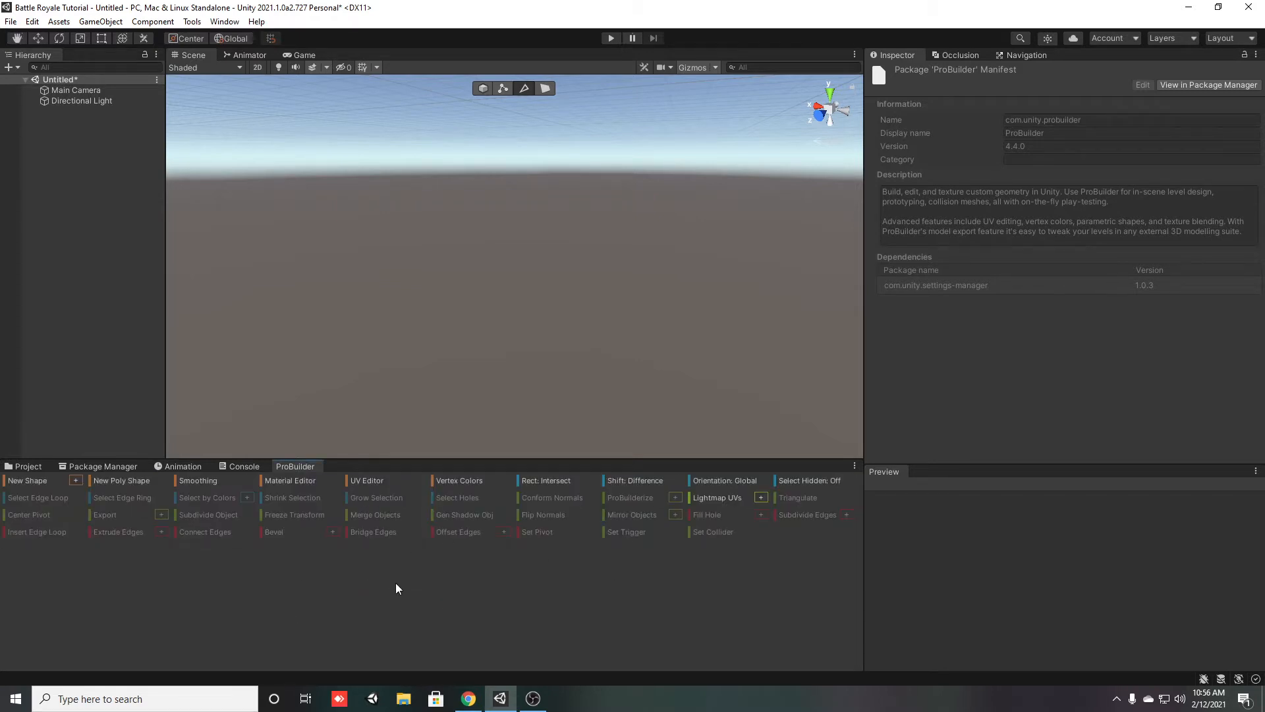
pyautogui.rightClick(396, 584)
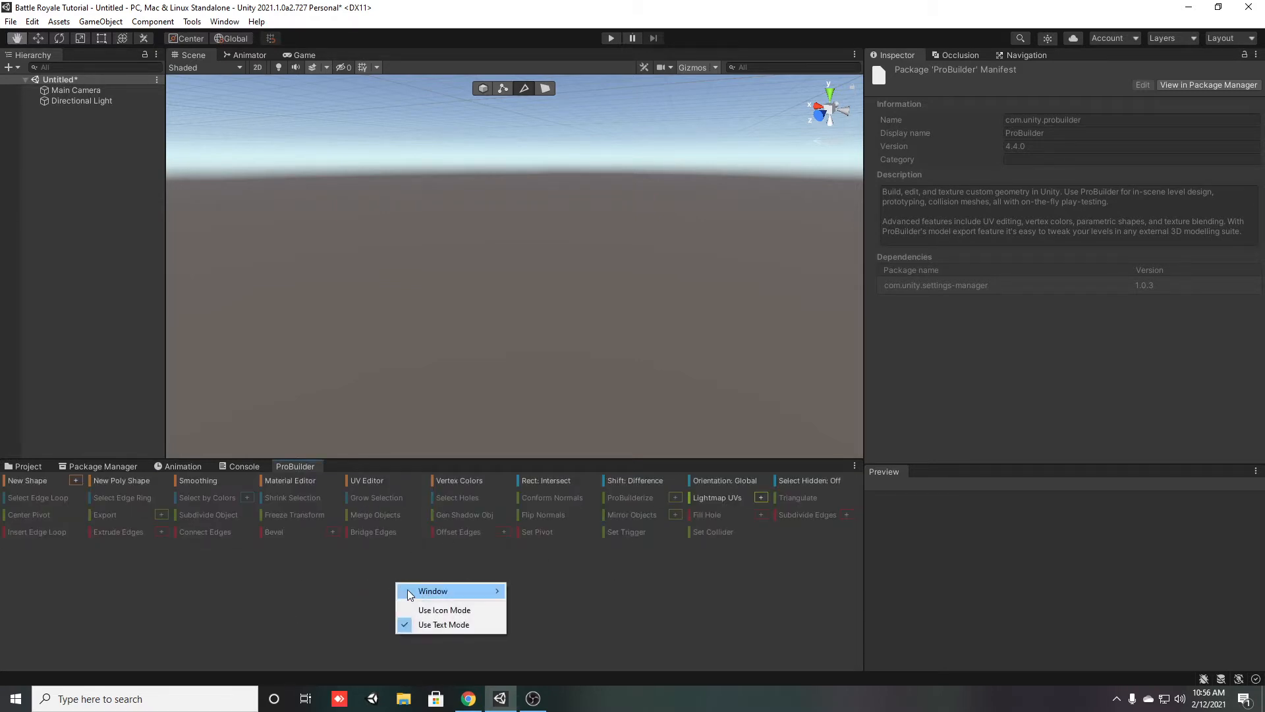
pyautogui.click(447, 612)
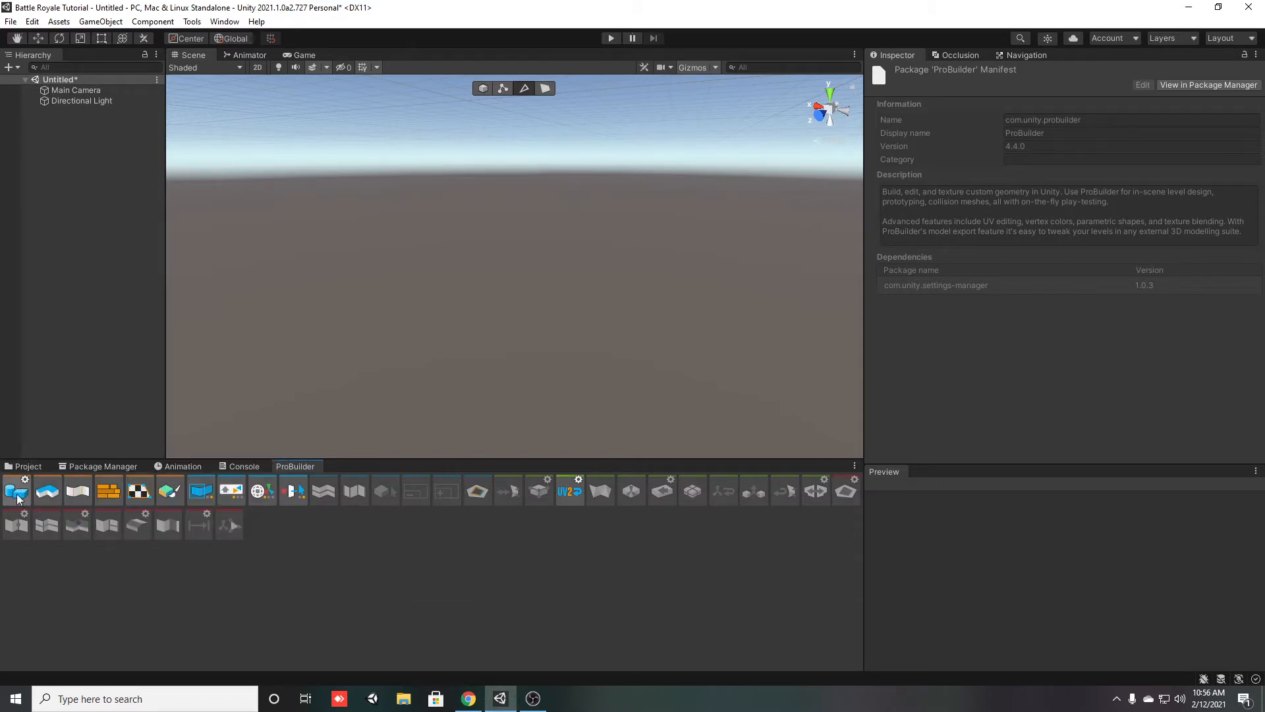
pyautogui.rightClick(461, 583)
pyautogui.click(507, 626)
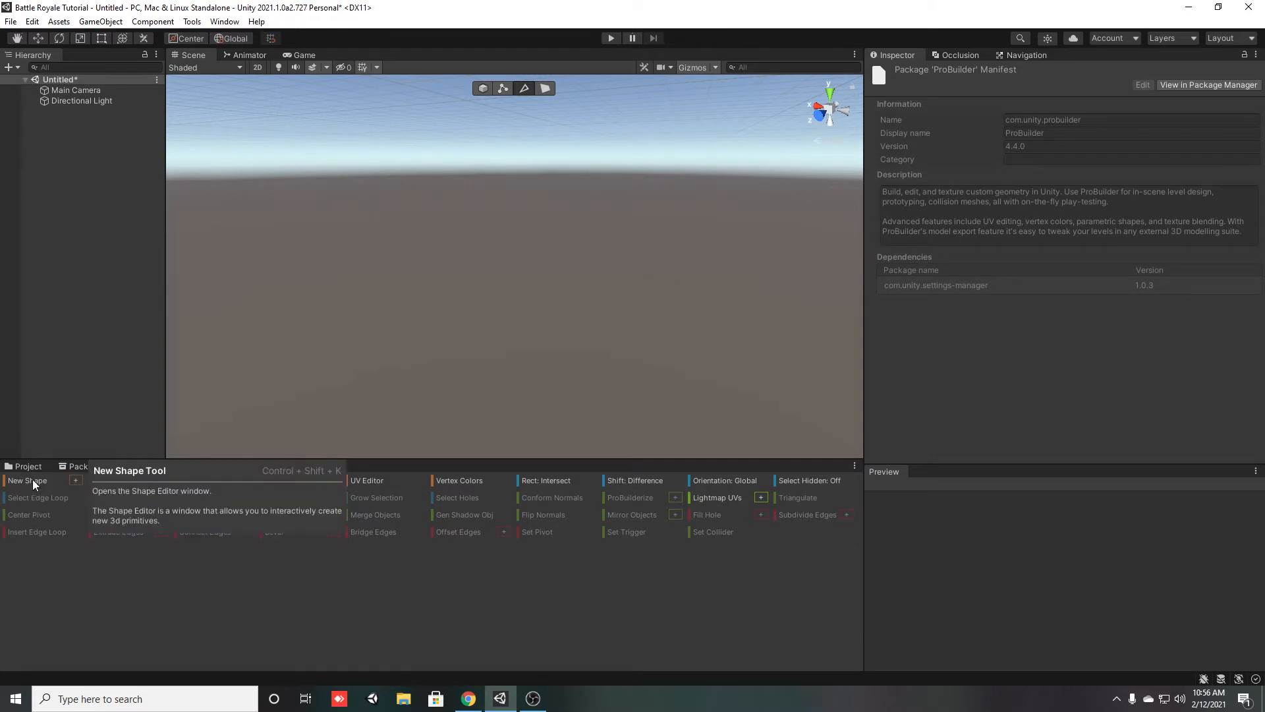
pyautogui.rightClick(245, 651)
pyautogui.click(287, 629)
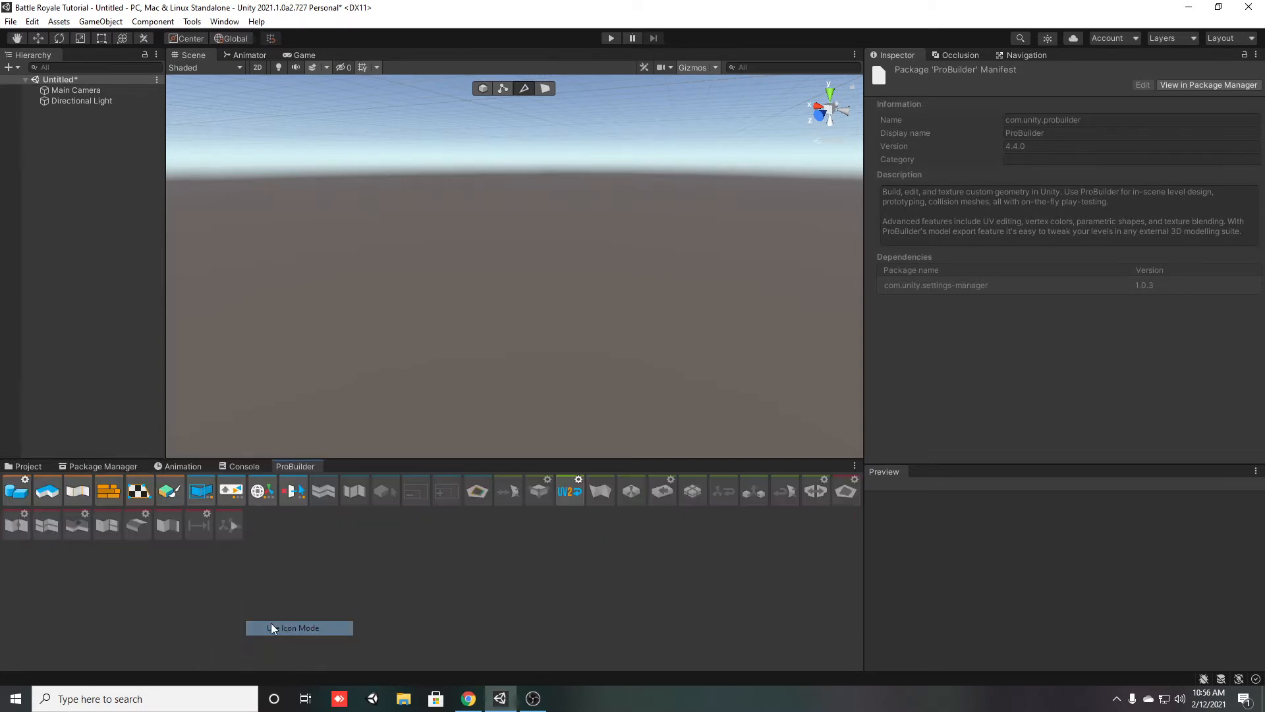
# Start a new ProBuilder cube shape with its X and Z size set to 1
pyautogui.click(22, 493)
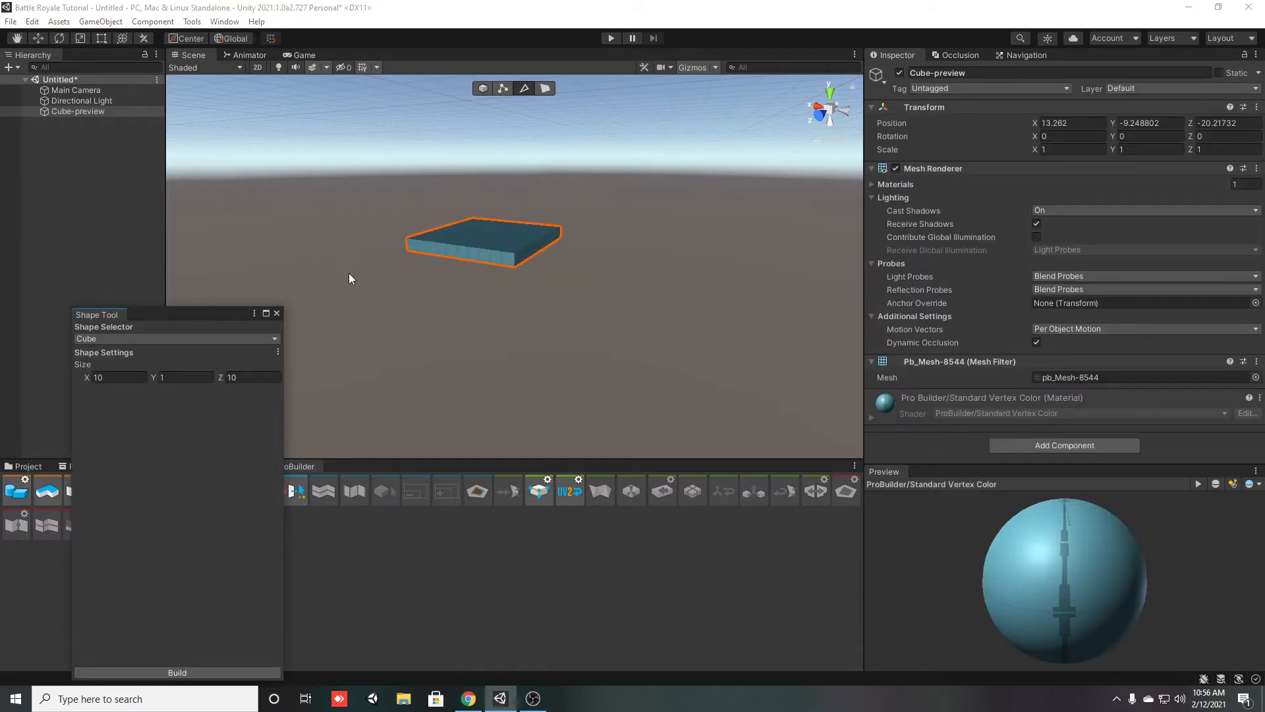
pyautogui.click(109, 377)
pyautogui.write('1')
pyautogui.click(250, 377)
pyautogui.write('1')
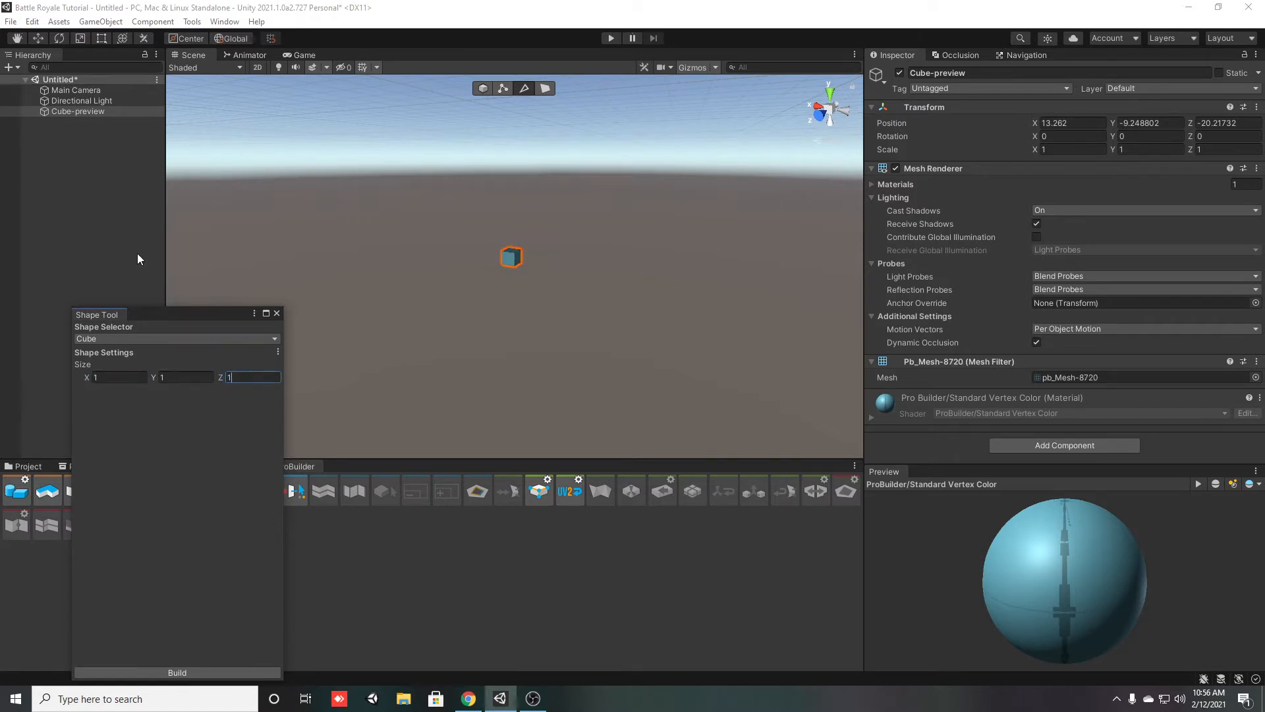
# Reset the Cube-preview object's transform and frame it in the scene
pyautogui.click(115, 114)
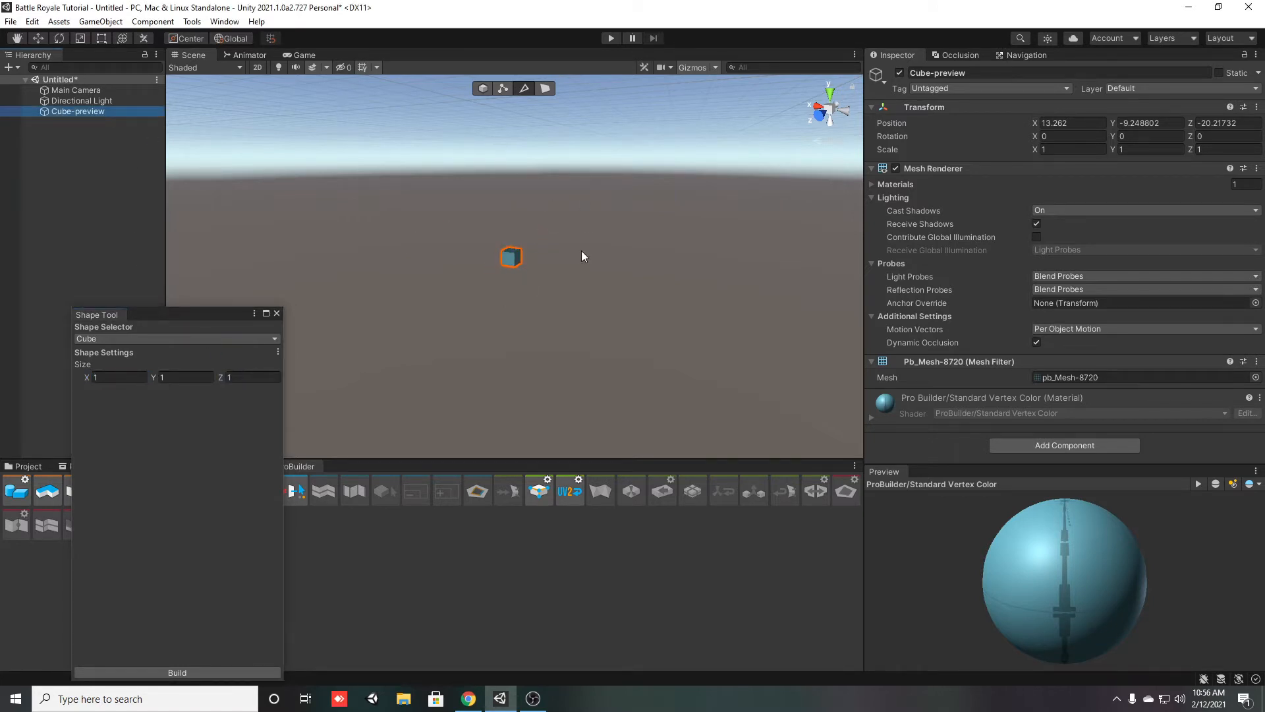
pyautogui.rightClick(957, 105)
pyautogui.click(970, 109)
pyautogui.doubleClick(81, 115)
pyautogui.moveTo(517, 166); pyautogui.dragTo(474, 276, button='right')
pyautogui.press('s')
# Set the cube shape's X and Z size to 10, build it, and close the Shape Tool
pyautogui.click(112, 376)
pyautogui.write('10')
pyautogui.click(252, 378)
pyautogui.write('10')
pyautogui.click(187, 377)
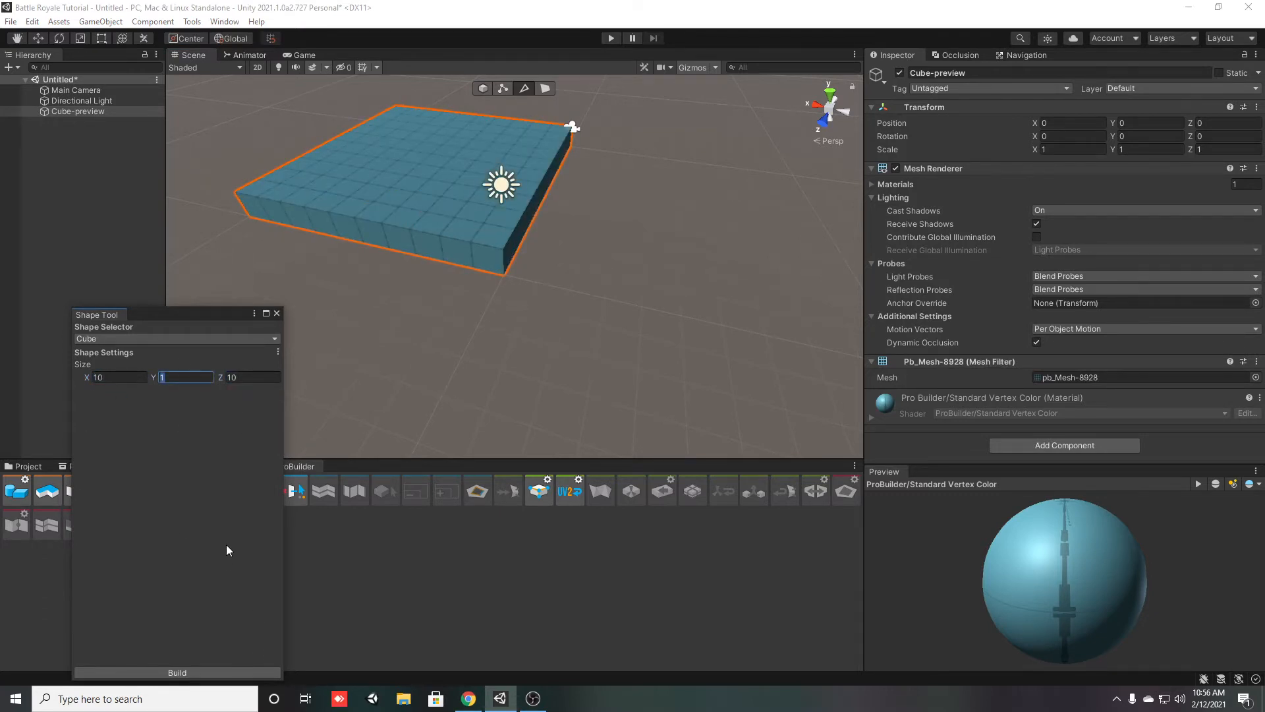
pyautogui.click(218, 671)
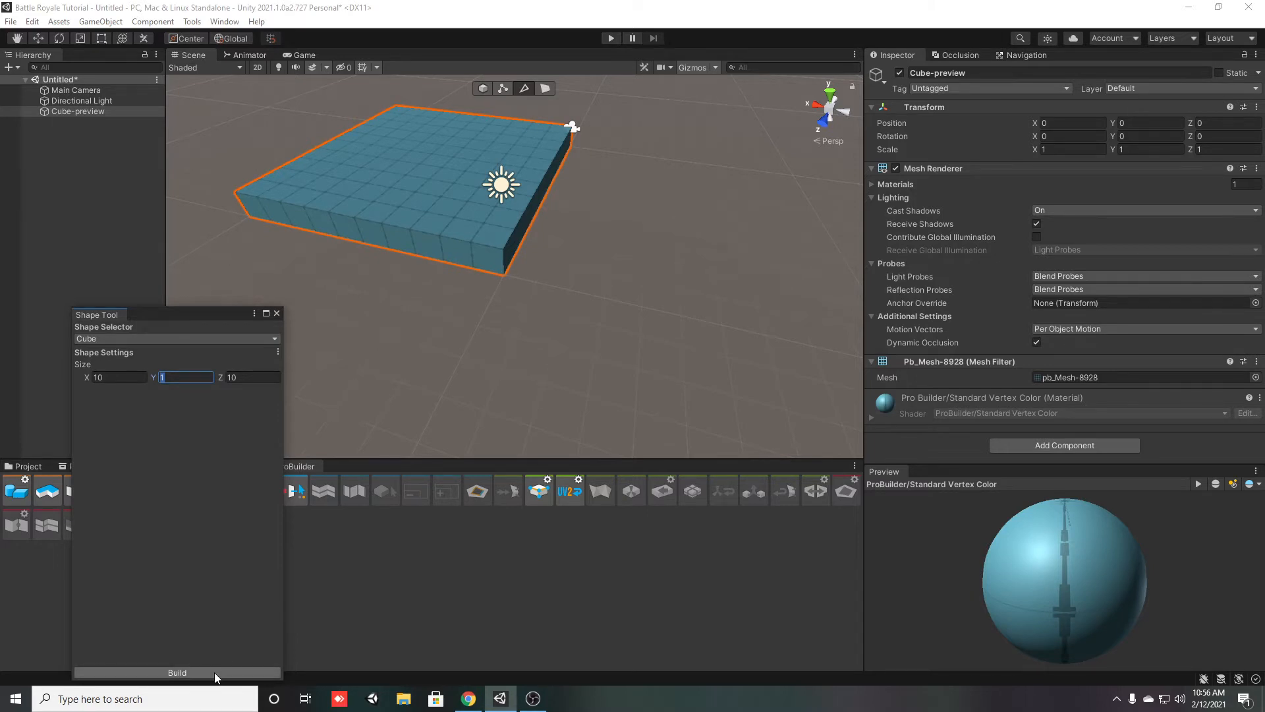
pyautogui.click(277, 313)
# Add a default Unity 3D cube to the scene and reset its transform
pyautogui.click(25, 466)
pyautogui.keyDown('alt'); pyautogui.moveTo(442, 326); pyautogui.dragTo(489, 368); pyautogui.keyUp('alt')
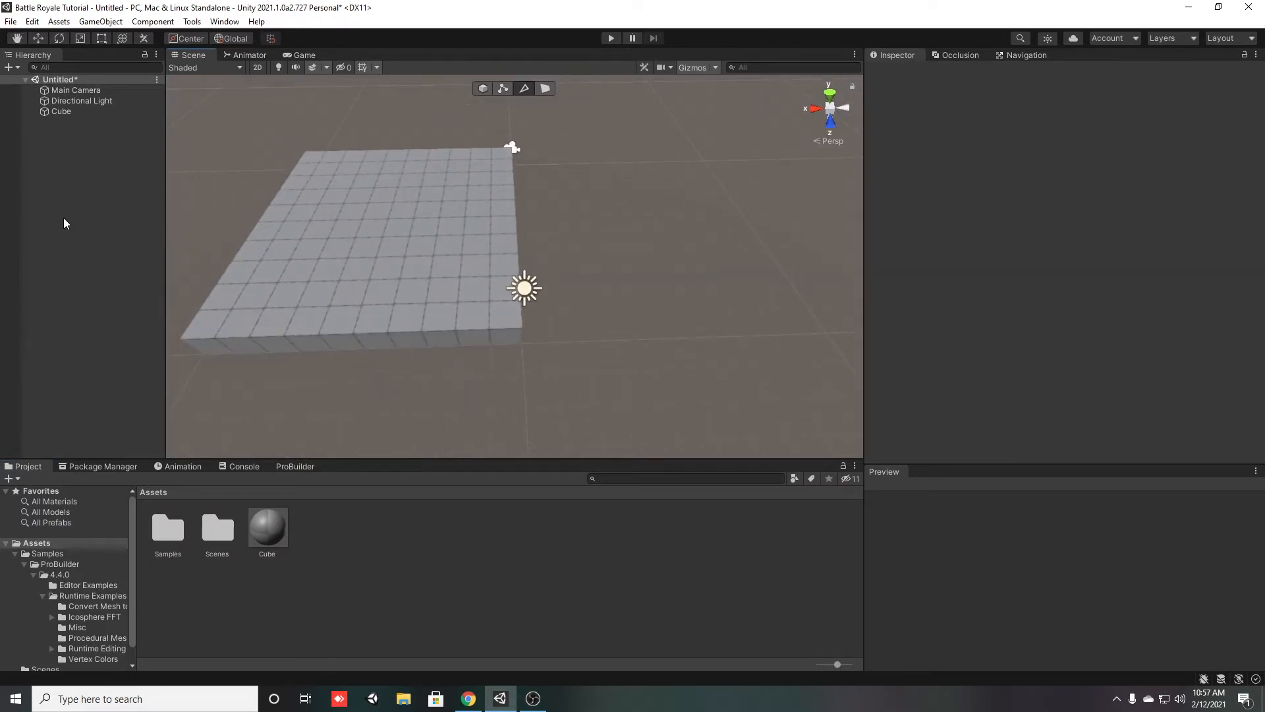
pyautogui.rightClick(34, 179)
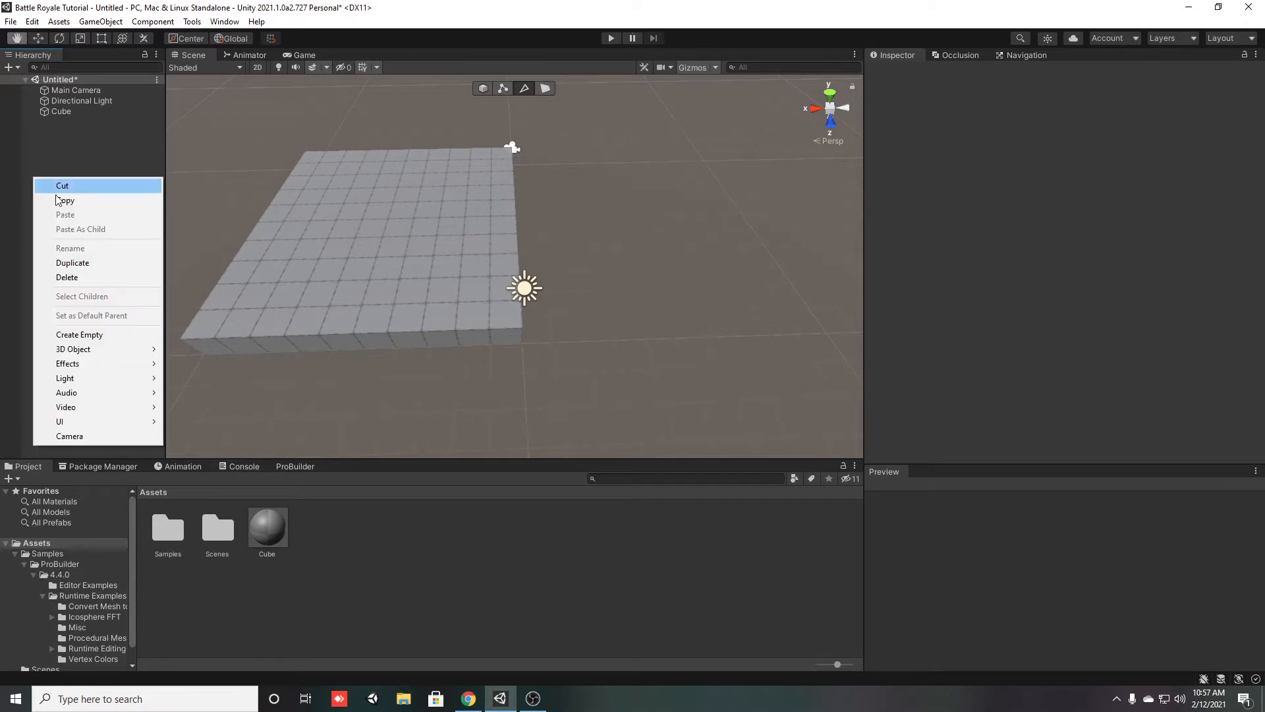
pyautogui.moveTo(93, 350)
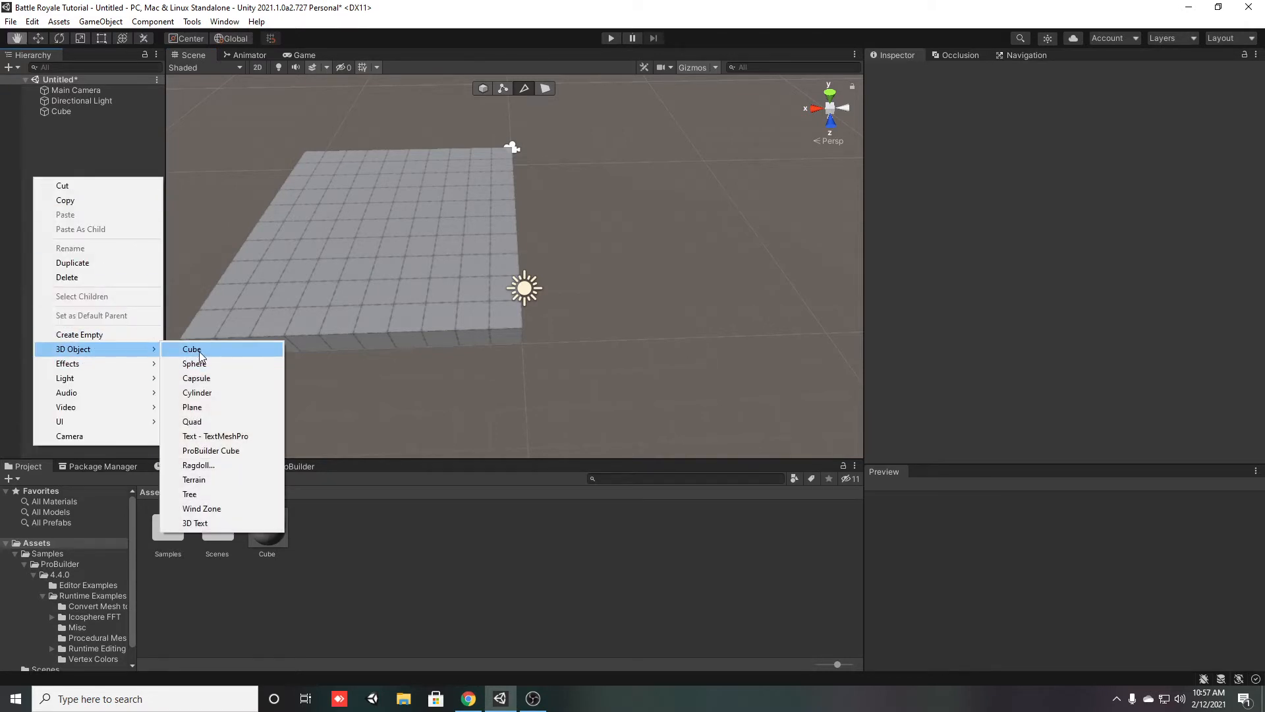
pyautogui.click(201, 357)
pyautogui.click(34, 175)
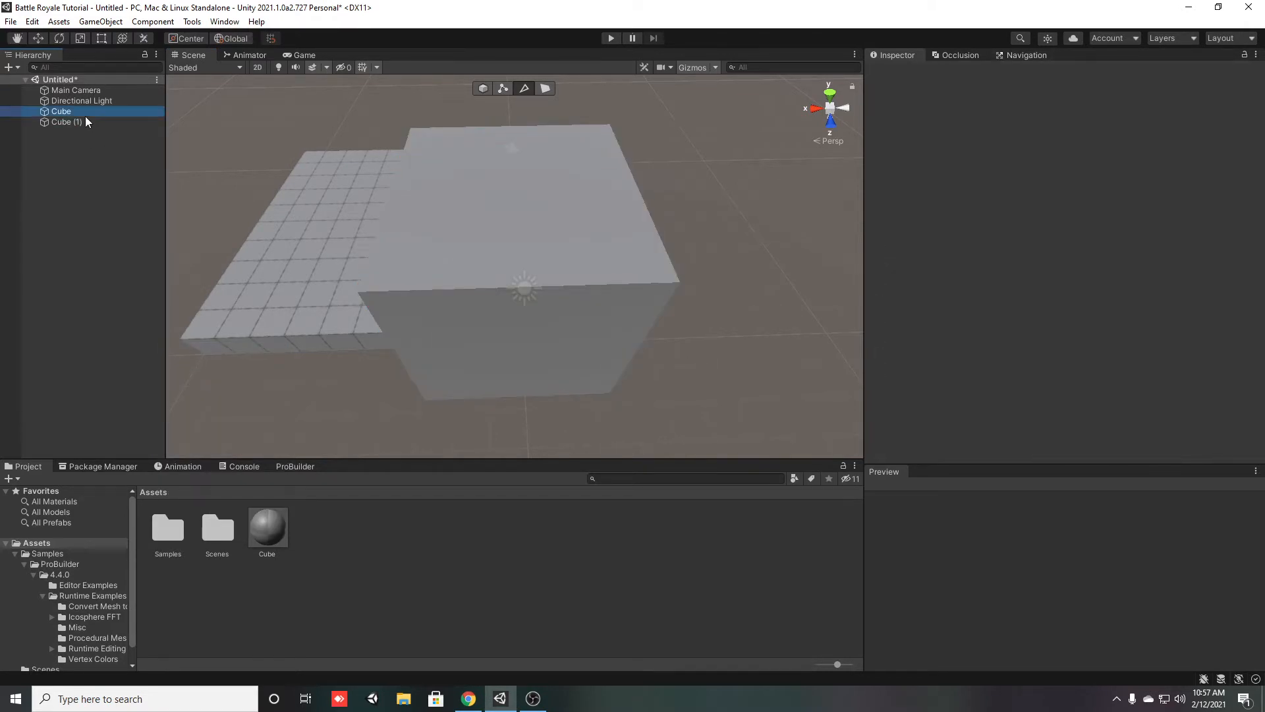
pyautogui.click(84, 122)
pyautogui.rightClick(926, 107)
pyautogui.click(972, 117)
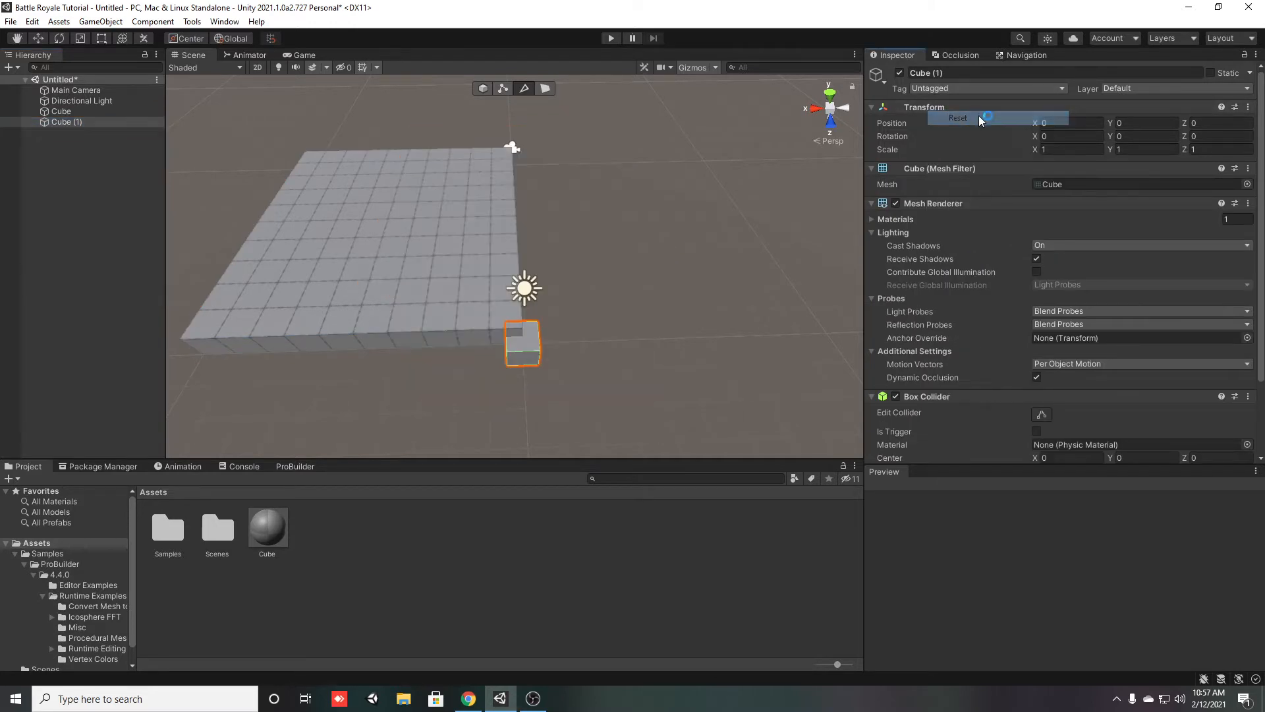
# Scale the default cube, Cube (1), to 10 on X and 10 on Z
pyautogui.write('10')
pyautogui.click(1213, 149)
pyautogui.write('10')
pyautogui.press('Return')
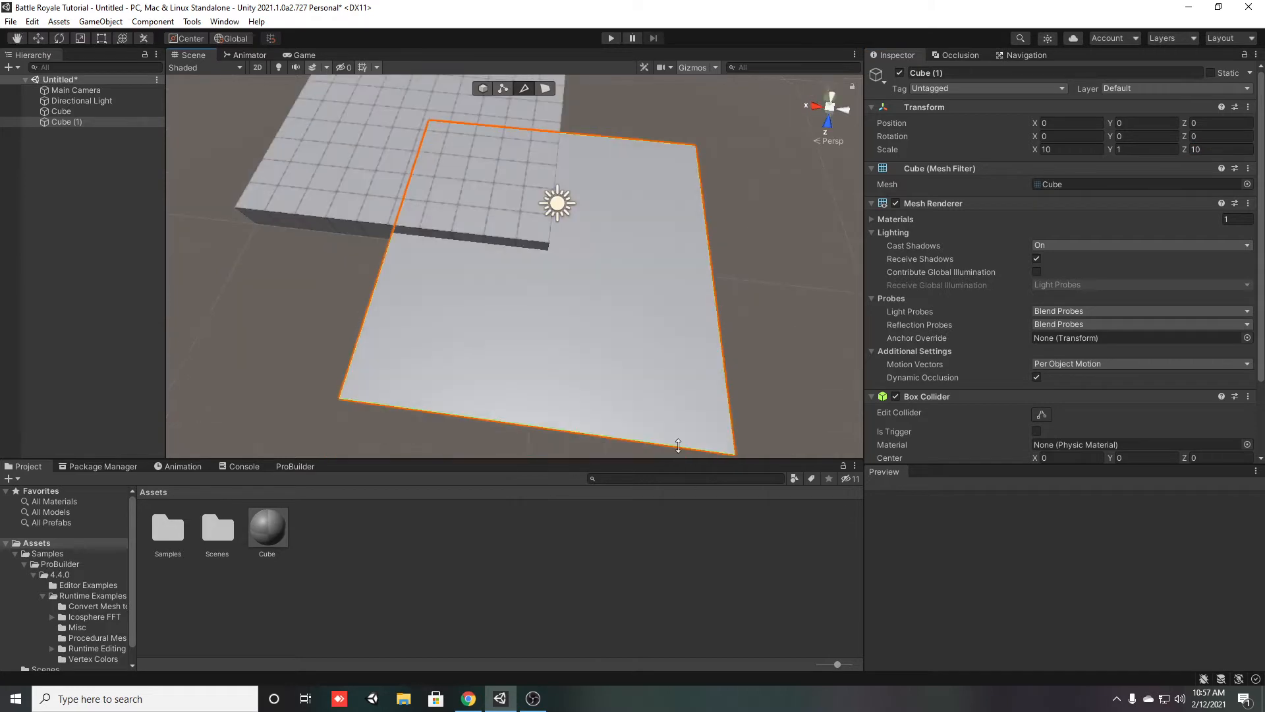
# Move Cube (1) beside the ProBuilder cube, to about X -8.51 and Z -5.21
pyautogui.click(39, 41)
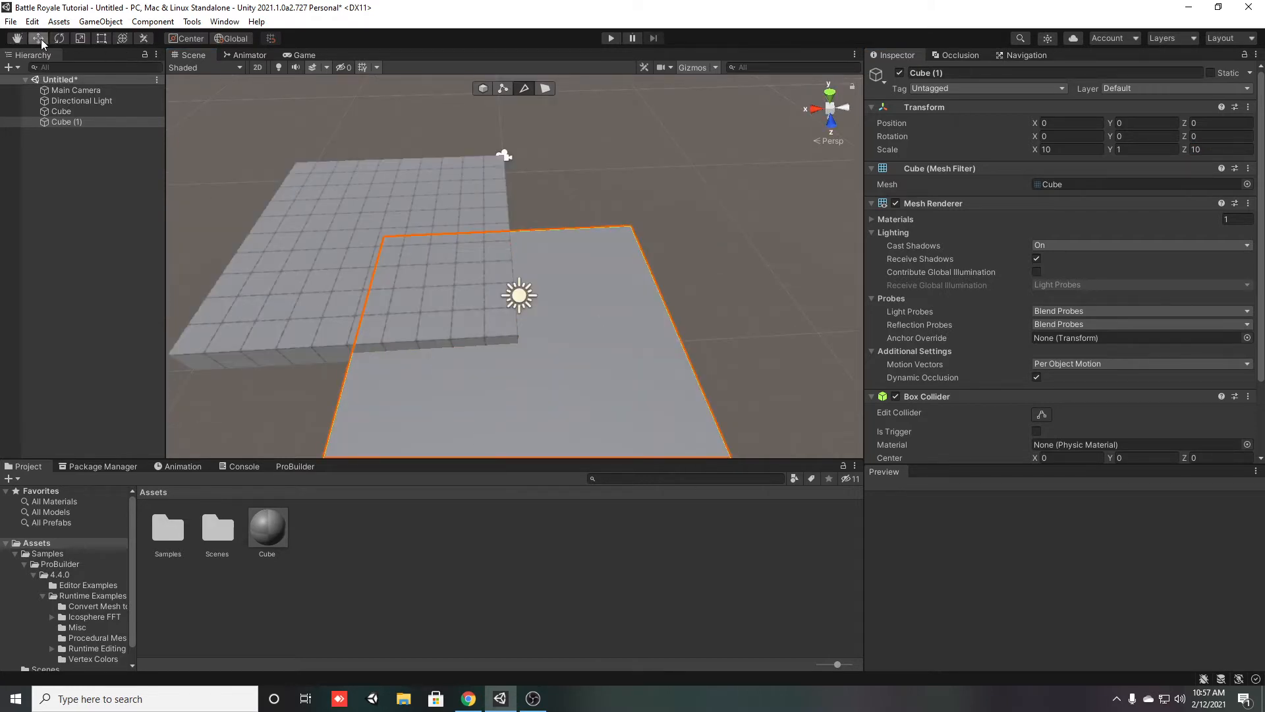
pyautogui.moveTo(646, 344); pyautogui.dragTo(516, 358, button='right')
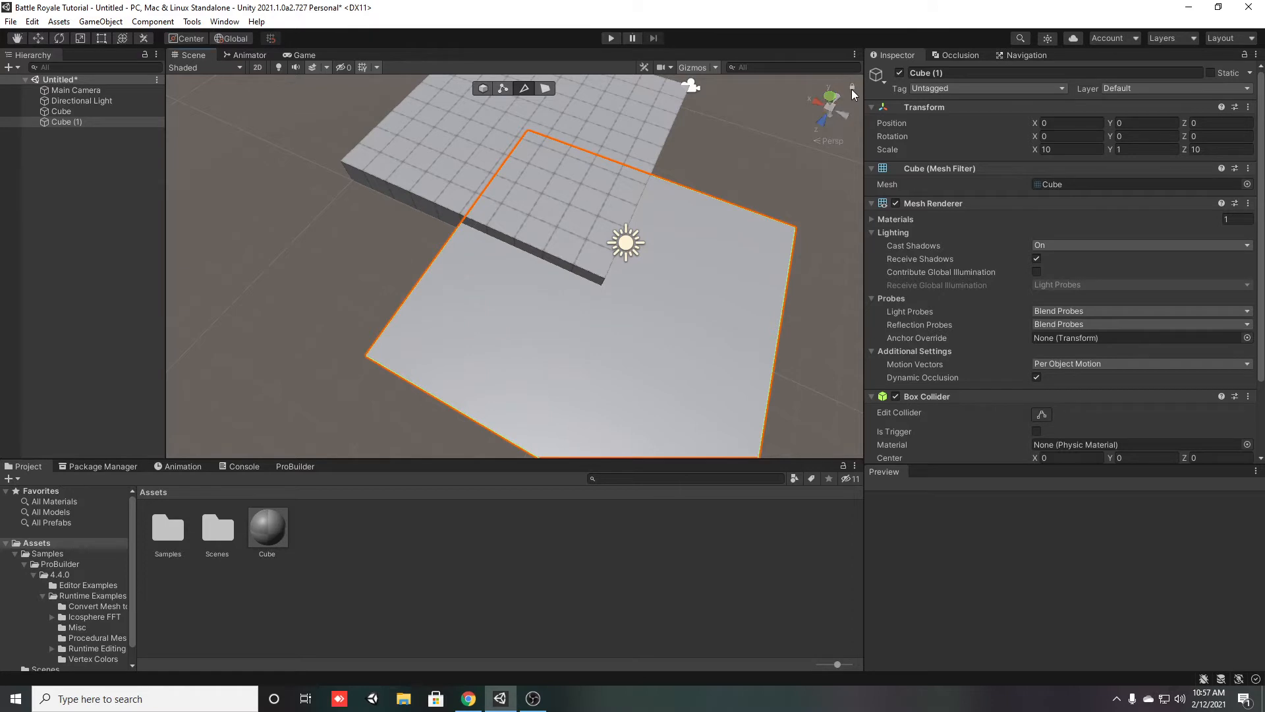
pyautogui.moveTo(449, 362); pyautogui.dragTo(606, 346, button='right')
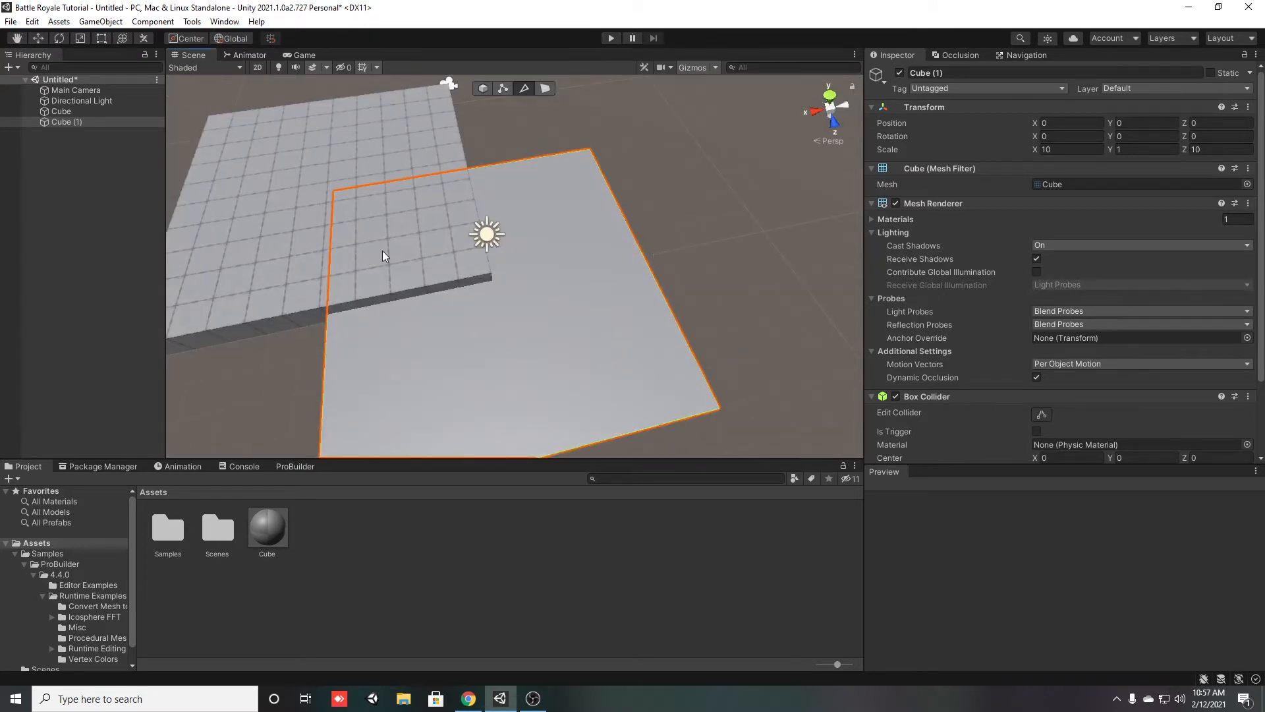
pyautogui.click(94, 112)
pyautogui.click(91, 124)
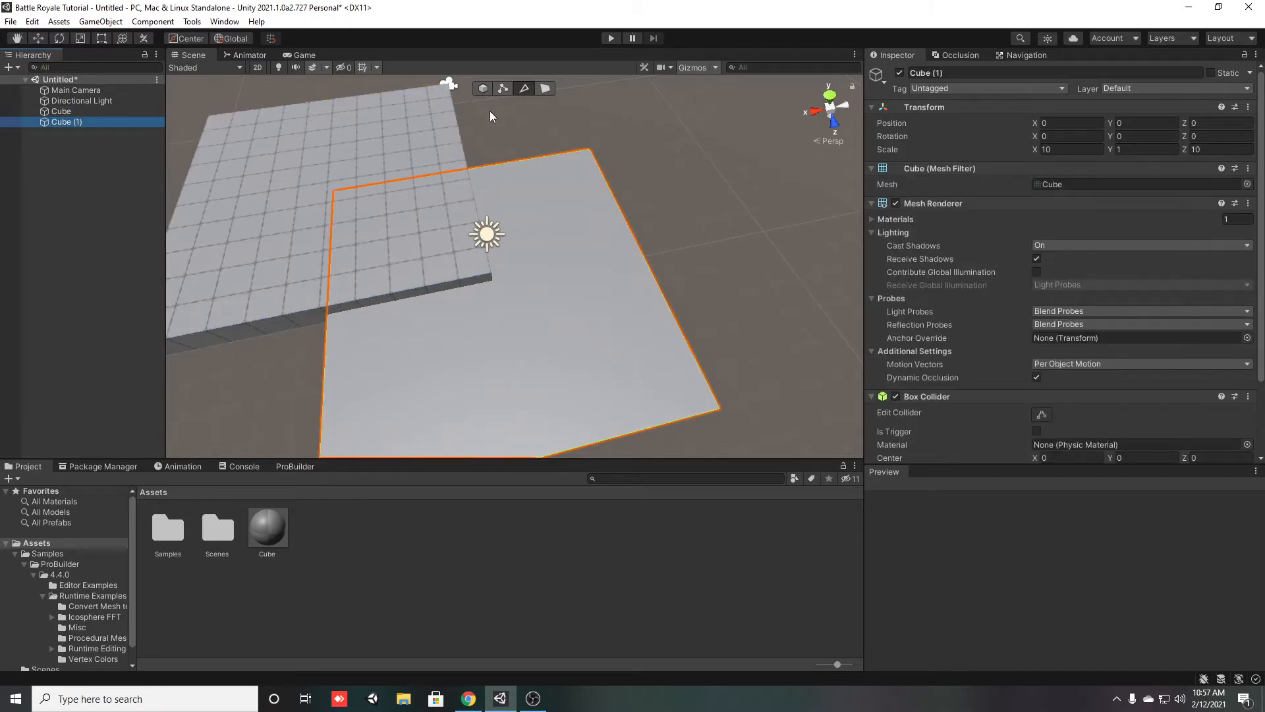
pyautogui.moveTo(1033, 125); pyautogui.dragTo(868, 119)
pyautogui.moveTo(1183, 125); pyautogui.dragTo(1070, 136)
# Apply the Cube material to both the default cube and the ProBuilder cube
pyautogui.keyDown('alt'); pyautogui.moveTo(652, 356); pyautogui.dragTo(369, 508); pyautogui.keyUp('alt')
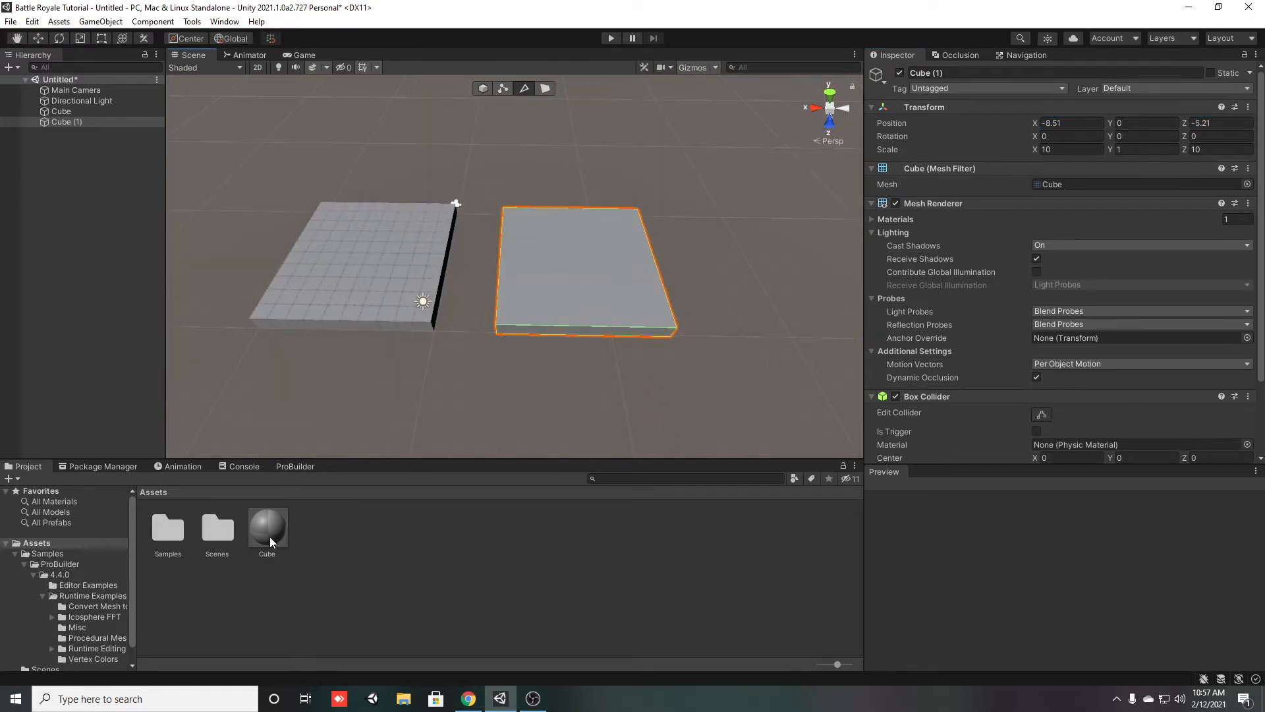
pyautogui.moveTo(270, 536); pyautogui.dragTo(582, 263)
pyautogui.moveTo(266, 533); pyautogui.dragTo(358, 306)
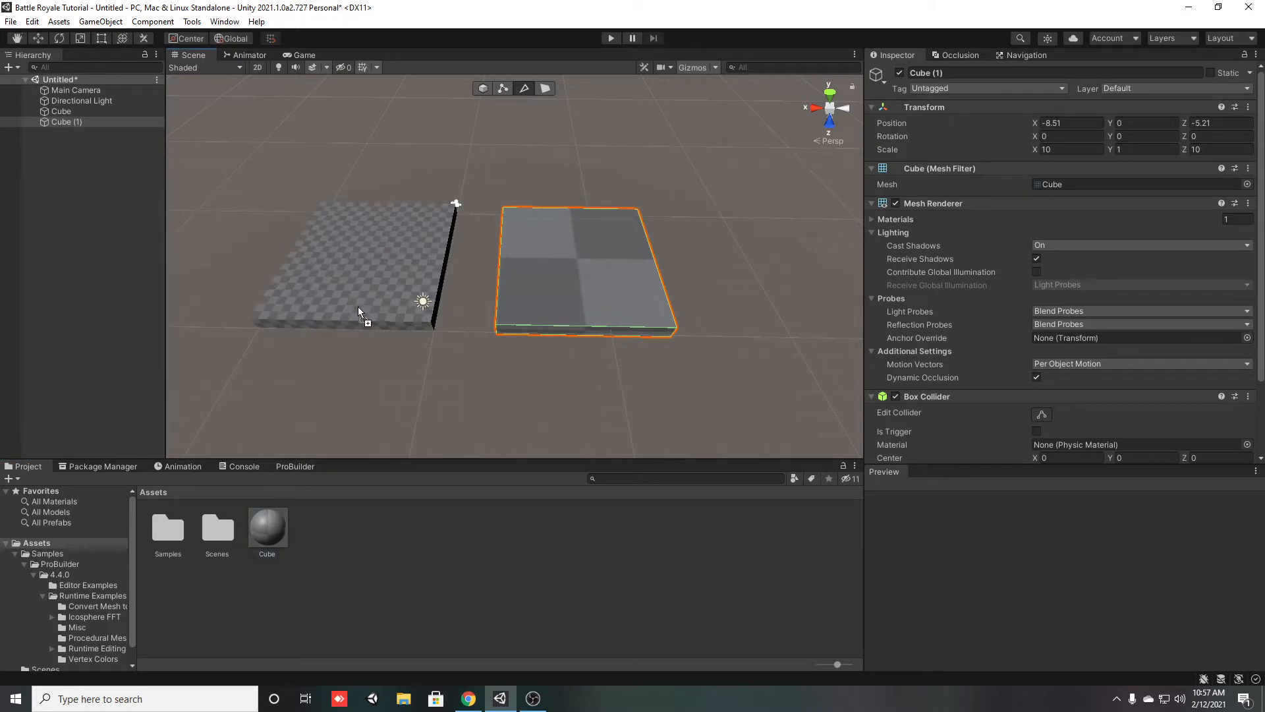
# Duplicate the Cube material and rename the copy DefaultCube
pyautogui.keyDown('alt'); pyautogui.moveTo(250, 334); pyautogui.dragTo(367, 336); pyautogui.keyUp('alt')
pyautogui.moveTo(367, 336); pyautogui.dragTo(276, 255, button='right')
pyautogui.press('w')
pyautogui.click(269, 545)
pyautogui.hotkey('ctrl', 'd')
pyautogui.press('F2')
pyautogui.write('Default')
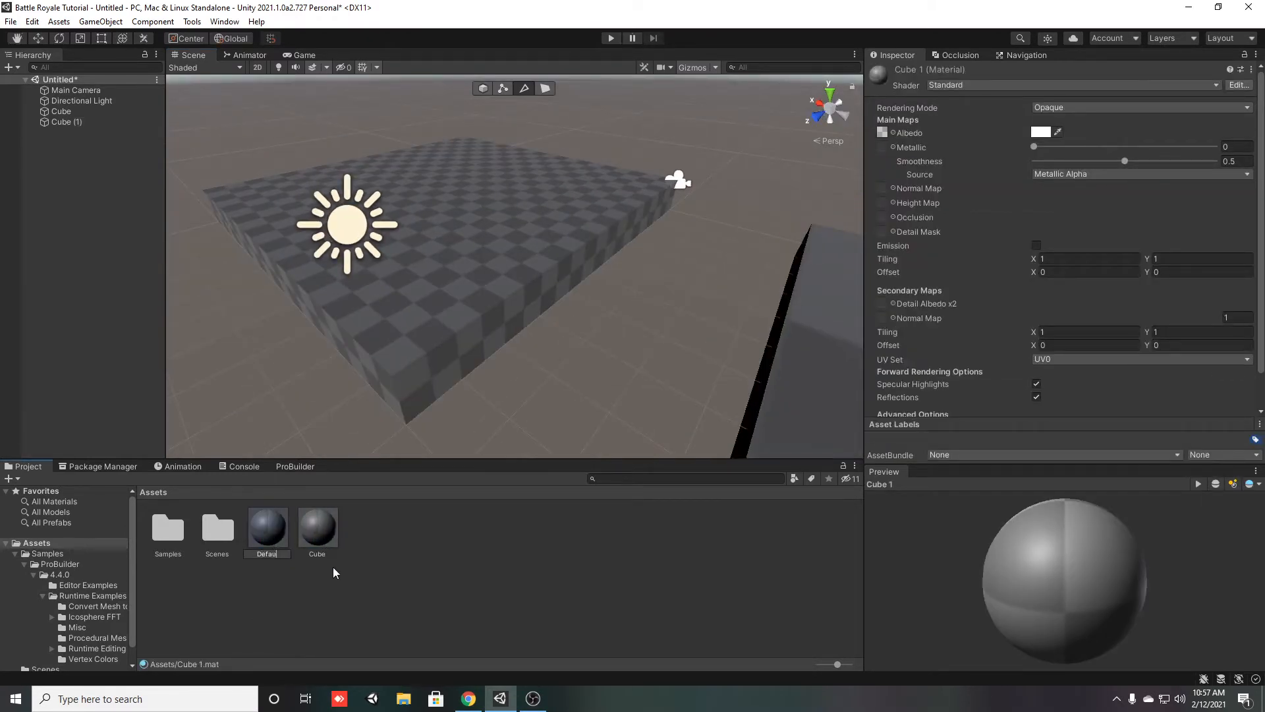
pyautogui.write('Cube')
pyautogui.press('Return')
pyautogui.press('Left')
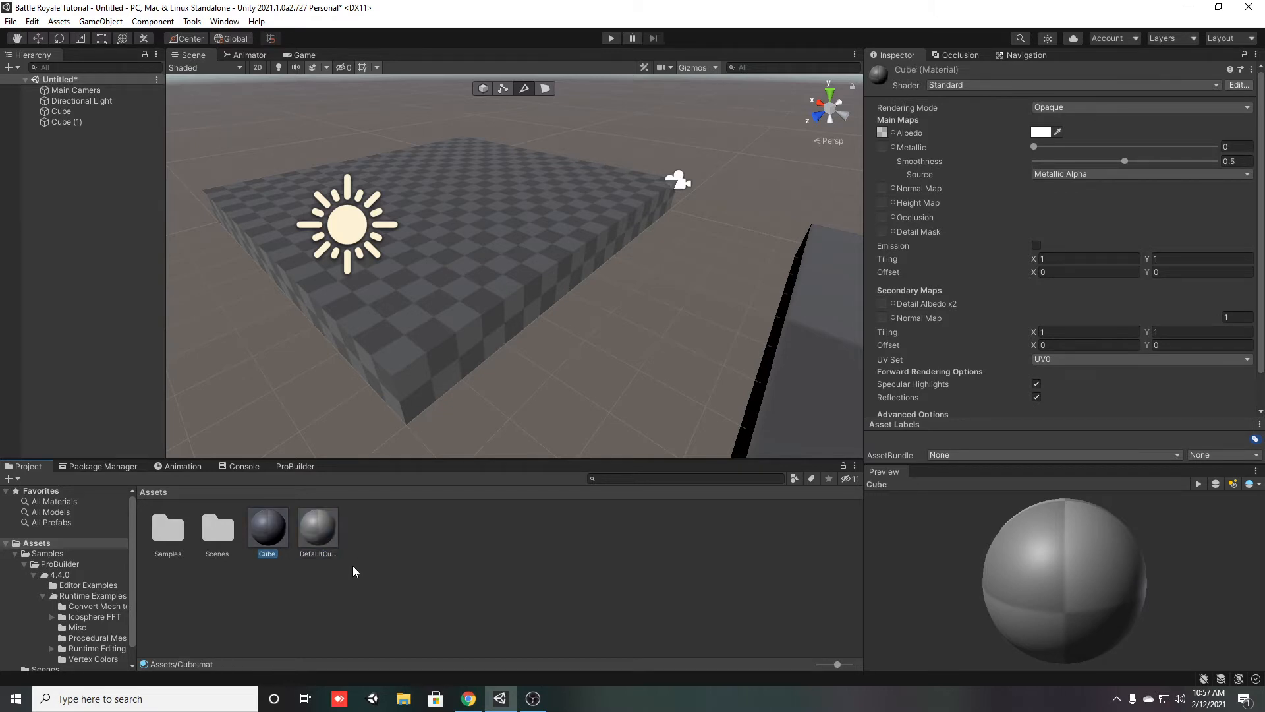
# Rename the original Cube material ProbuilderCube
pyautogui.press('F2')
pyautogui.write('ProbuilderCube')
pyautogui.press('Return')
# Apply the ProbuilderCube material to the ProBuilder cube and the DefaultCube material to the default cube
pyautogui.moveTo(516, 380); pyautogui.dragTo(727, 397, button='right')
pyautogui.moveTo(319, 535); pyautogui.dragTo(193, 309)
pyautogui.moveTo(274, 522); pyautogui.dragTo(661, 350)
# Examine the ProbuilderCube and DefaultCube material settings and how the texture is laid out on the default cube
pyautogui.moveTo(378, 425); pyautogui.dragTo(376, 429, button='right')
pyautogui.press('s')
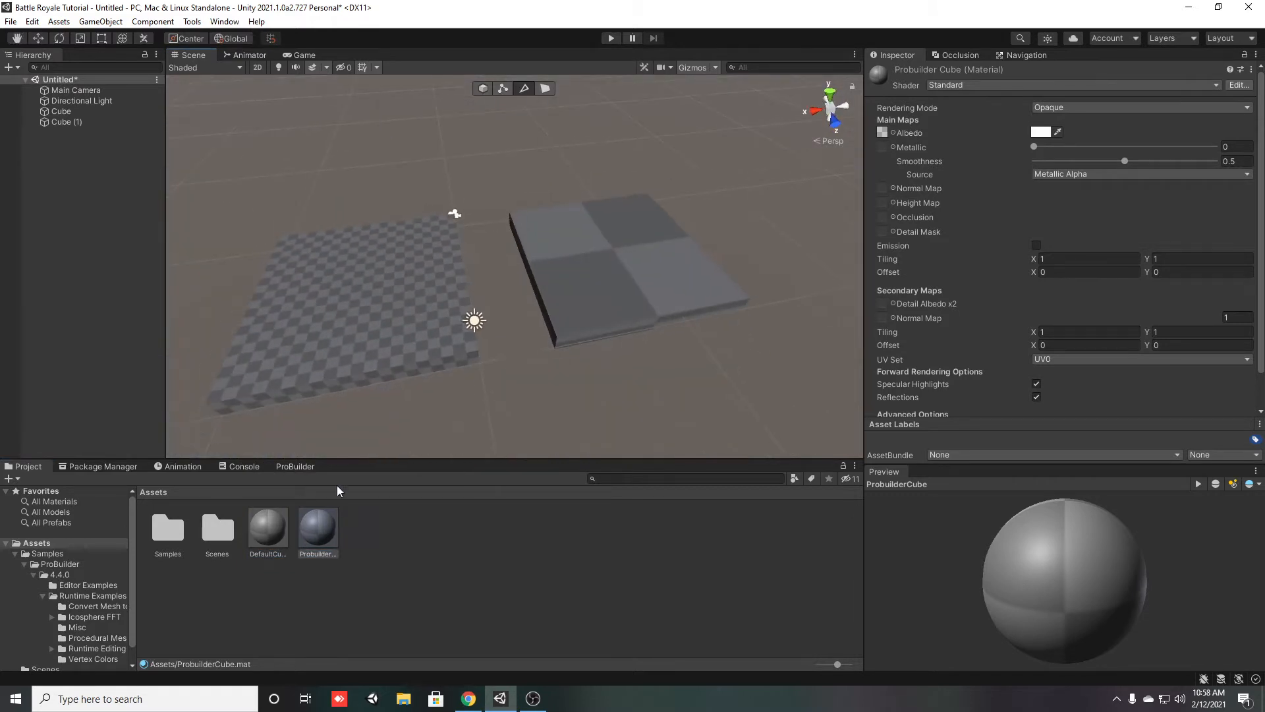
pyautogui.click(308, 540)
pyautogui.click(294, 537)
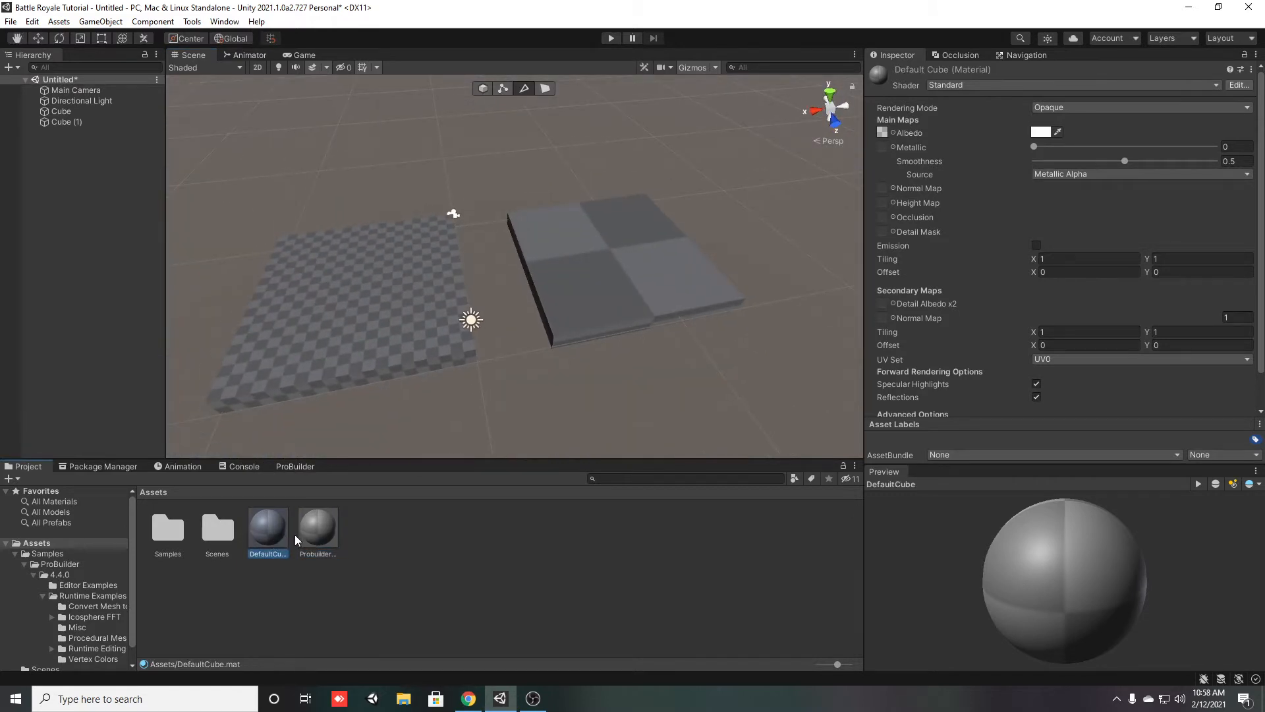
pyautogui.click(253, 535)
pyautogui.moveTo(461, 324); pyautogui.dragTo(762, 215, button='right')
pyautogui.press('w')
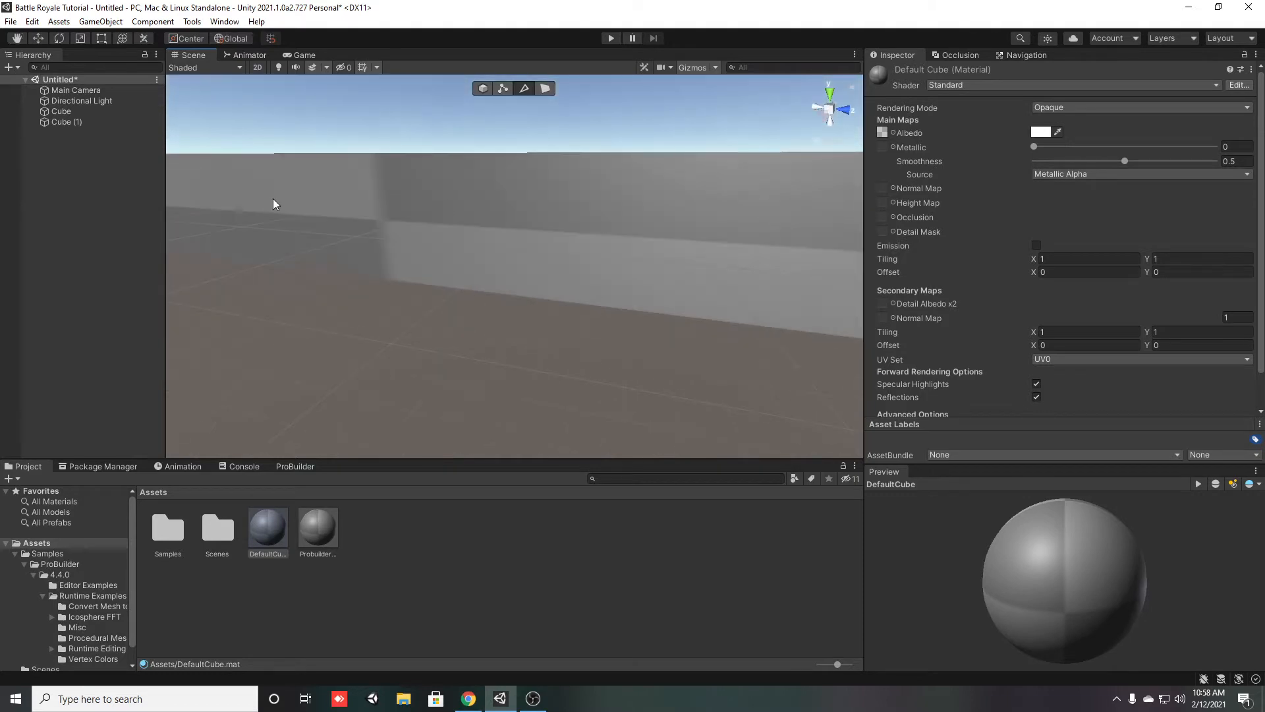
# Set the DefaultCube material's main tiling to 5 in both X and Y
pyautogui.moveTo(596, 229); pyautogui.dragTo(528, 227, button='right')
pyautogui.moveTo(660, 236); pyautogui.dragTo(608, 307, button='right')
pyautogui.scroll(5, 608, 307)
pyautogui.moveTo(488, 409); pyautogui.dragTo(435, 425, button='right')
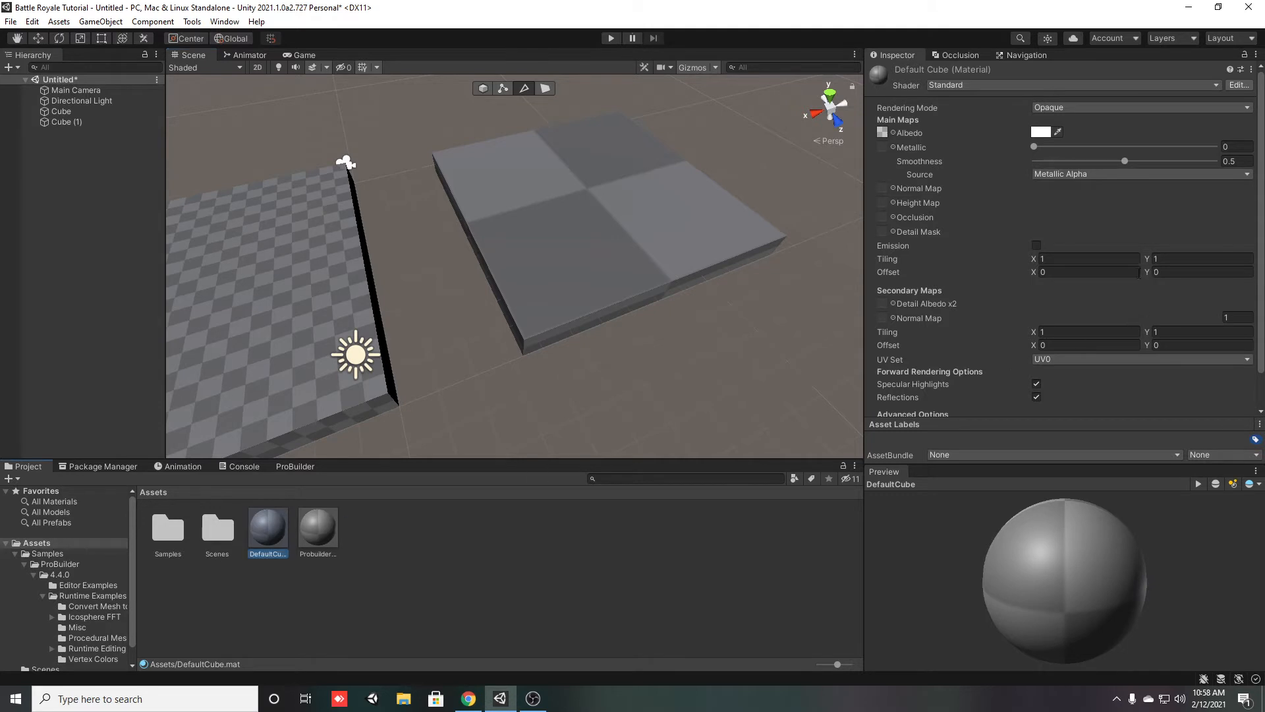
pyautogui.write('5')
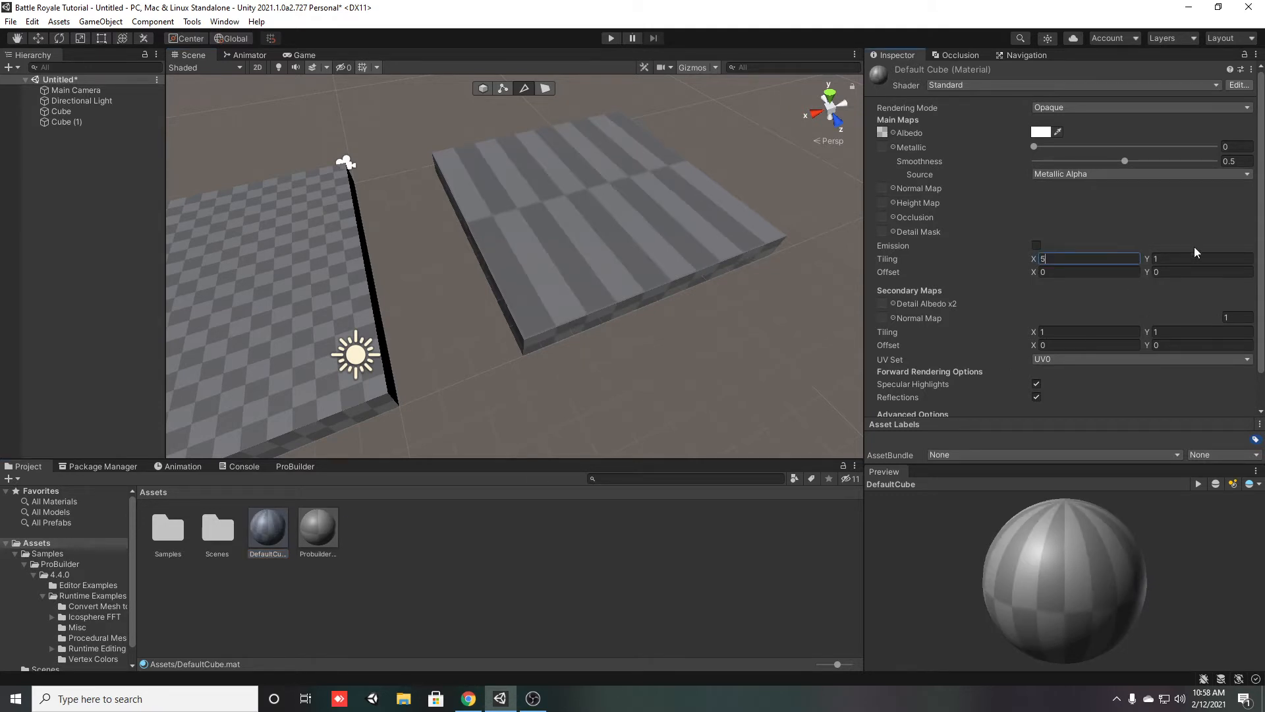
pyautogui.click(1160, 259)
pyautogui.write('5')
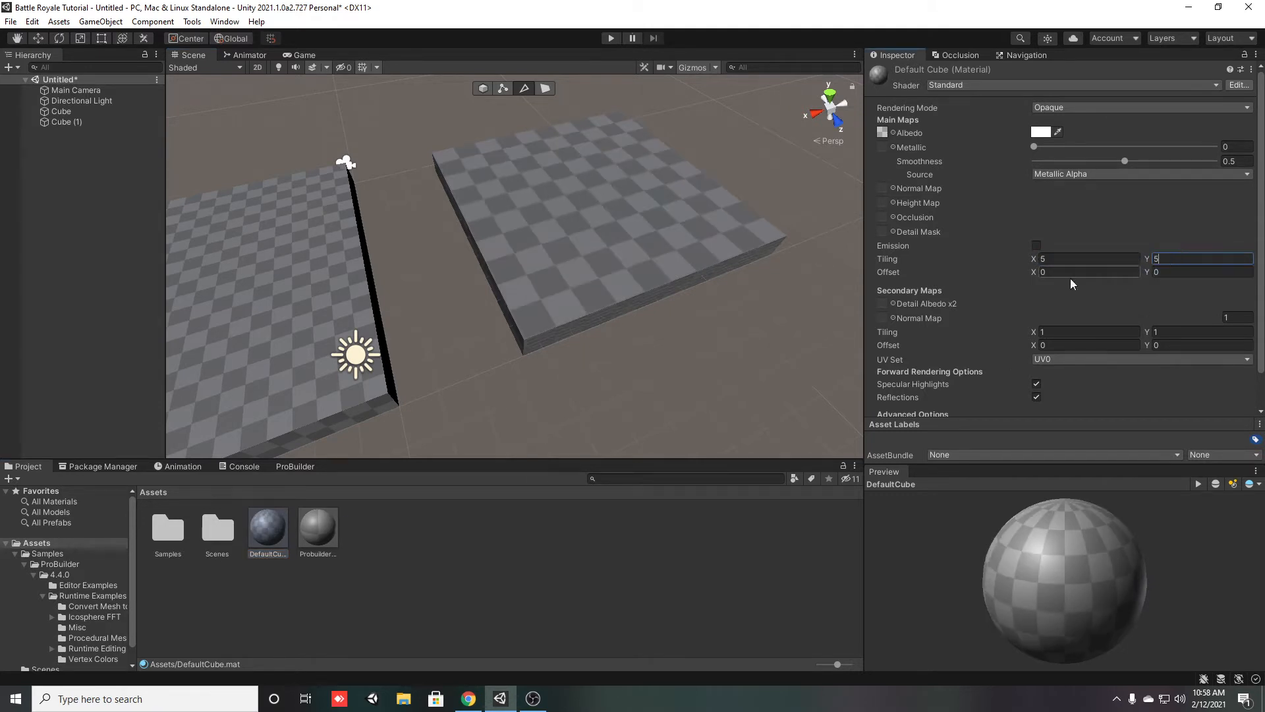
pyautogui.write('10')
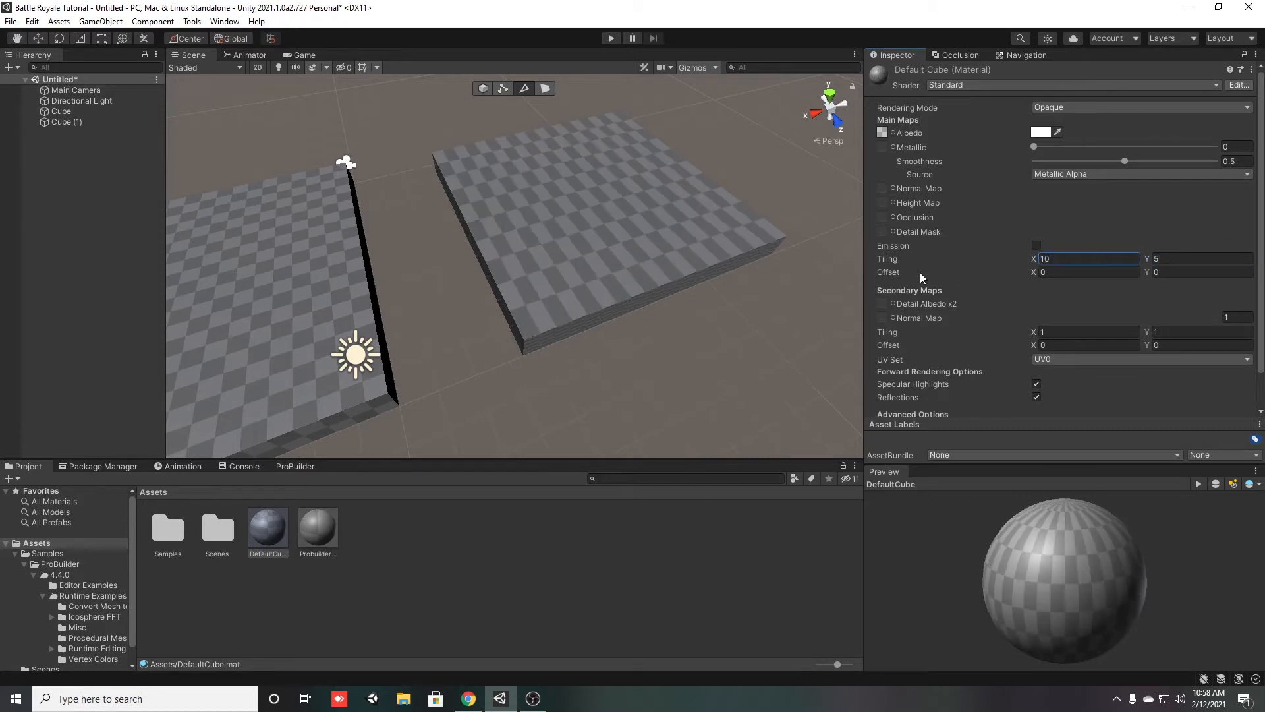
pyautogui.write('10')
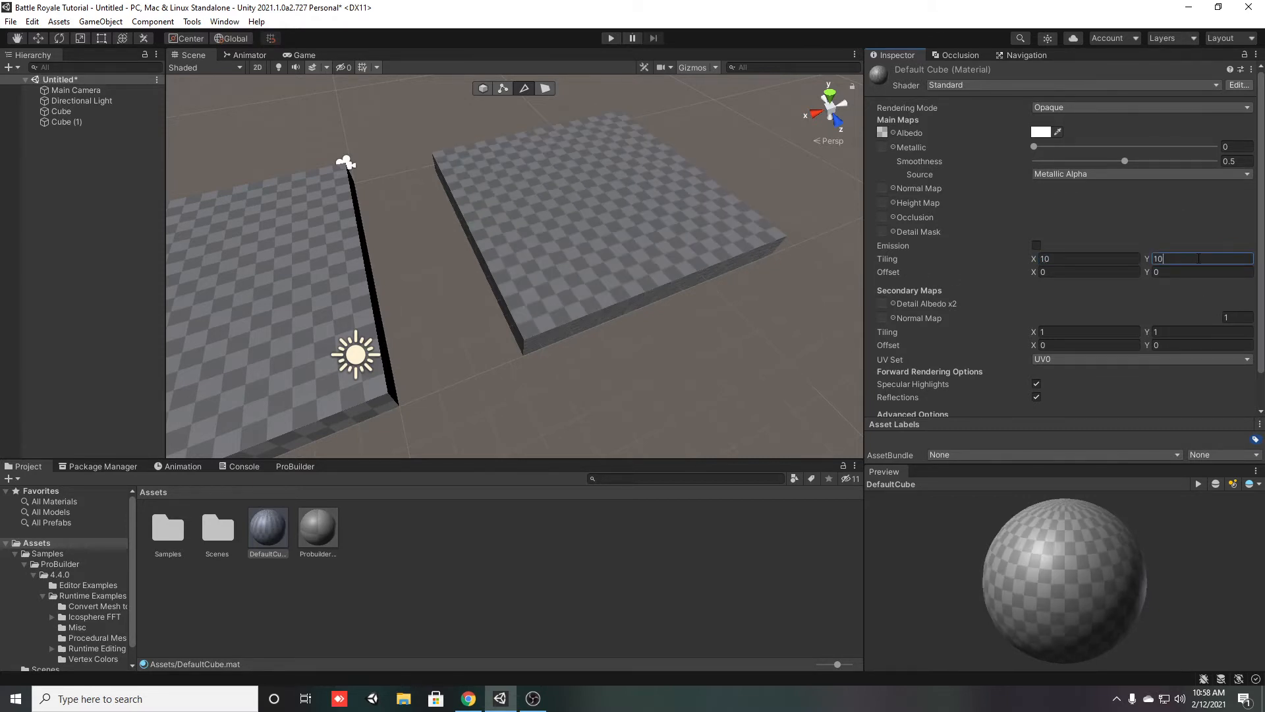
# Set the DefaultCube material's main tiling to 10 in both X and Y and compare the two cubes
pyautogui.click(809, 591)
pyautogui.moveTo(661, 303); pyautogui.dragTo(423, 250, button='right')
pyautogui.moveTo(597, 339); pyautogui.dragTo(508, 210, button='right')
pyautogui.moveTo(756, 257); pyautogui.dragTo(422, 352, button='right')
# Delete the scaled default cube from the scene and the DefaultCube material from the assets
pyautogui.click(459, 259)
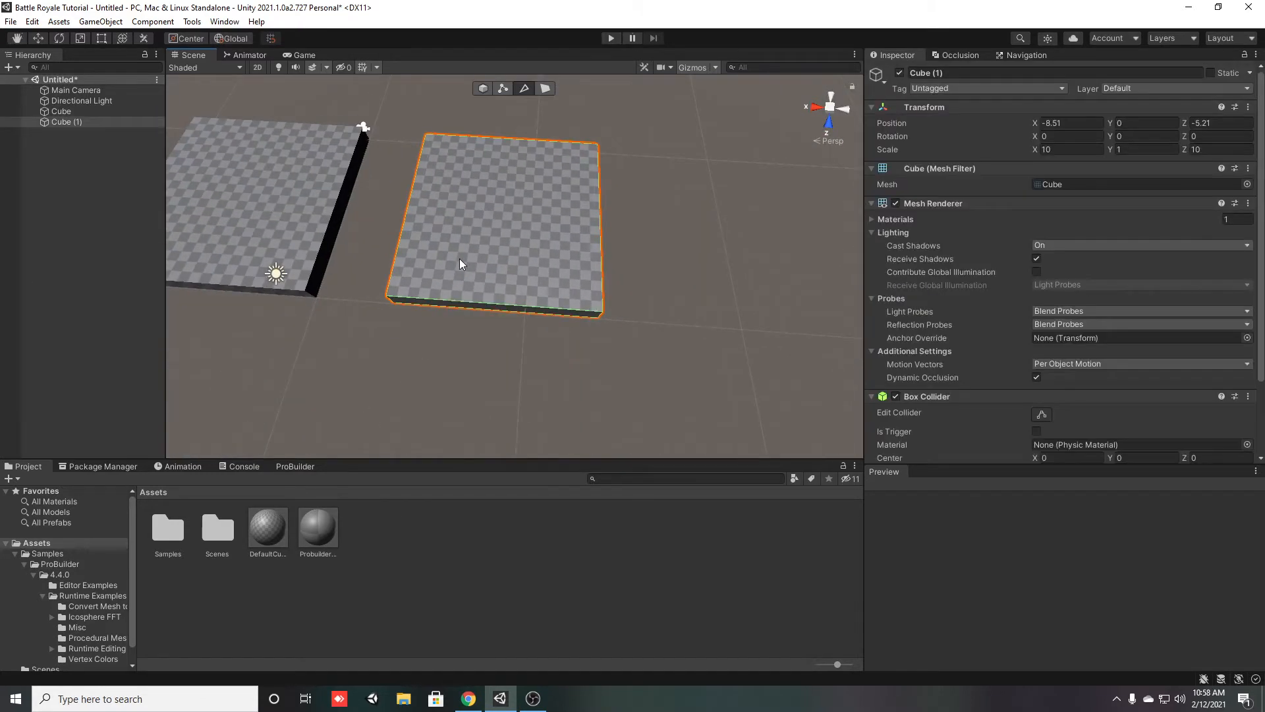
pyautogui.press('Delete')
pyautogui.click(277, 538)
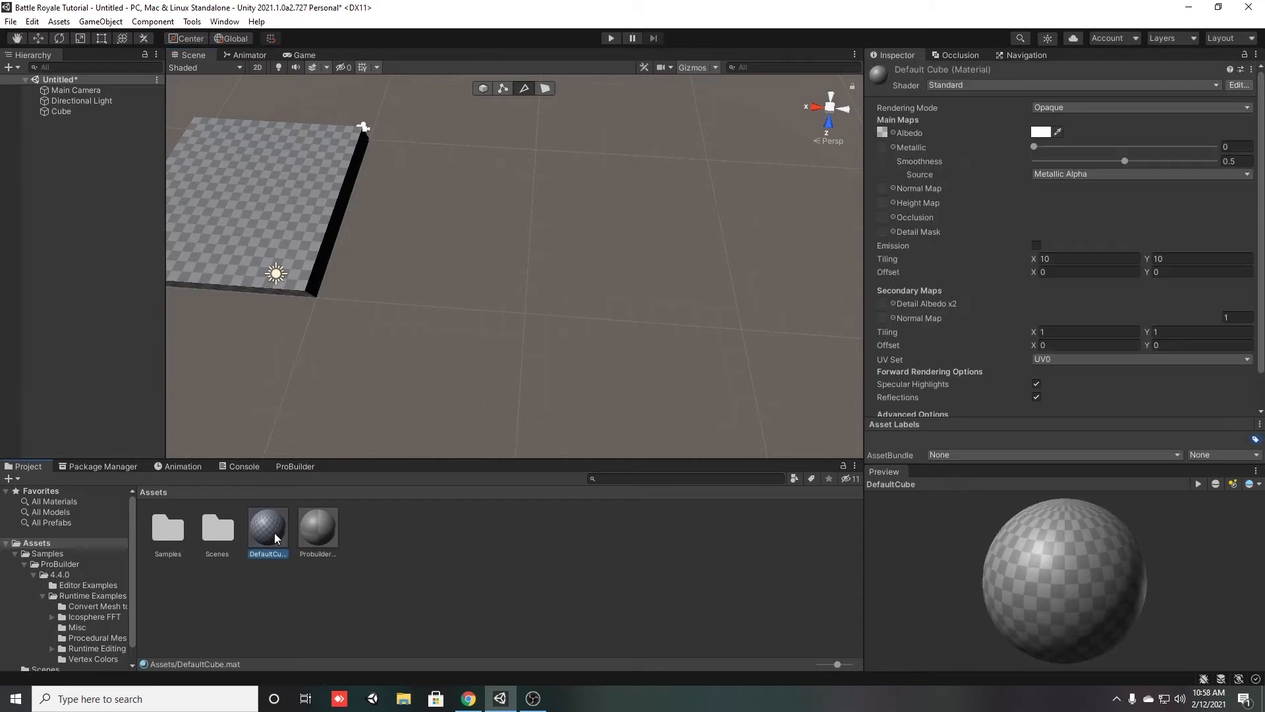
pyautogui.click(317, 527)
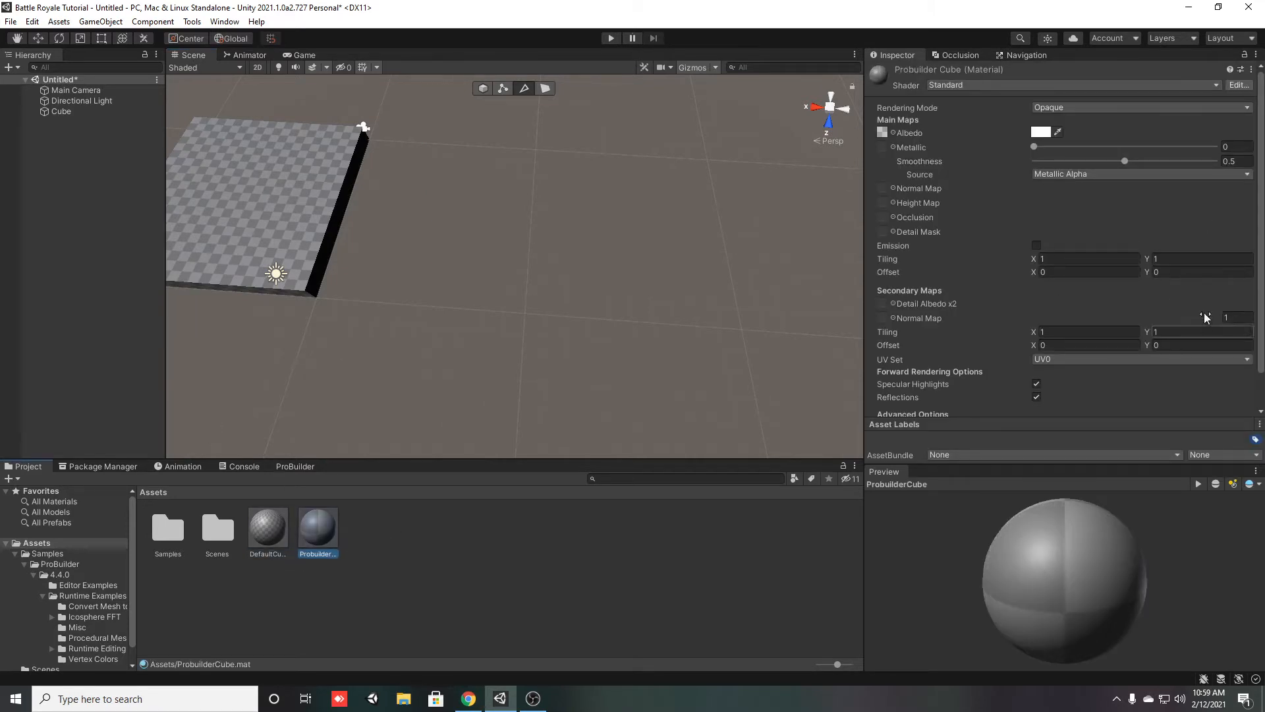
pyautogui.click(253, 541)
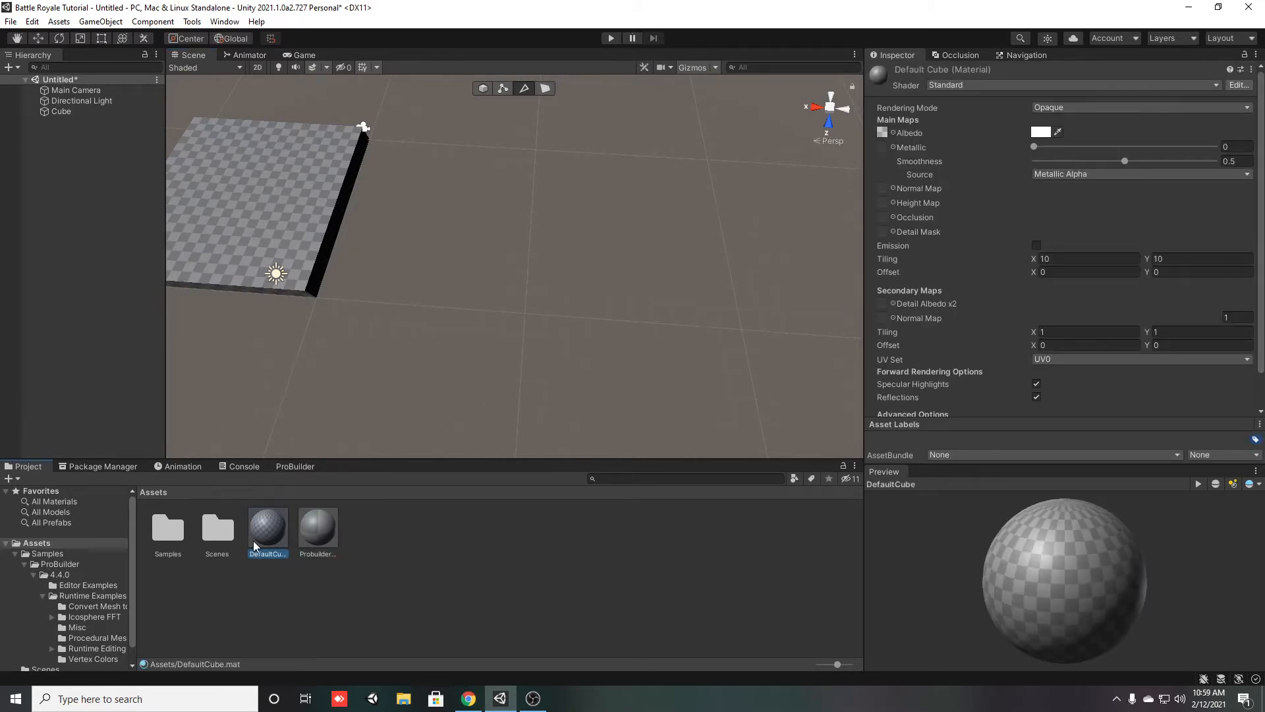
pyautogui.press('Delete')
pyautogui.click(669, 375)
# Try stretching the ProBuilder cube to an X scale of 2.9 and undo the change
pyautogui.click(252, 222)
pyautogui.keyDown('alt'); pyautogui.moveTo(252, 223); pyautogui.dragTo(373, 257); pyautogui.keyUp('alt')
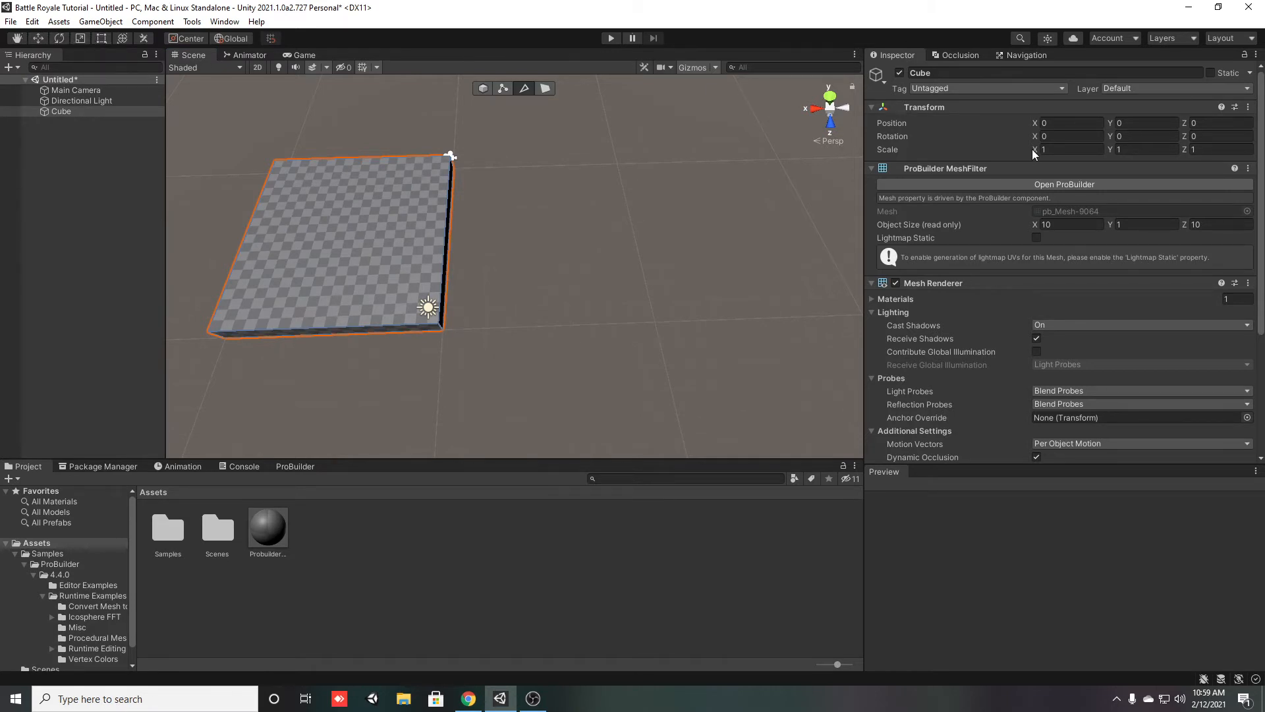
pyautogui.moveTo(1038, 155); pyautogui.dragTo(1084, 154)
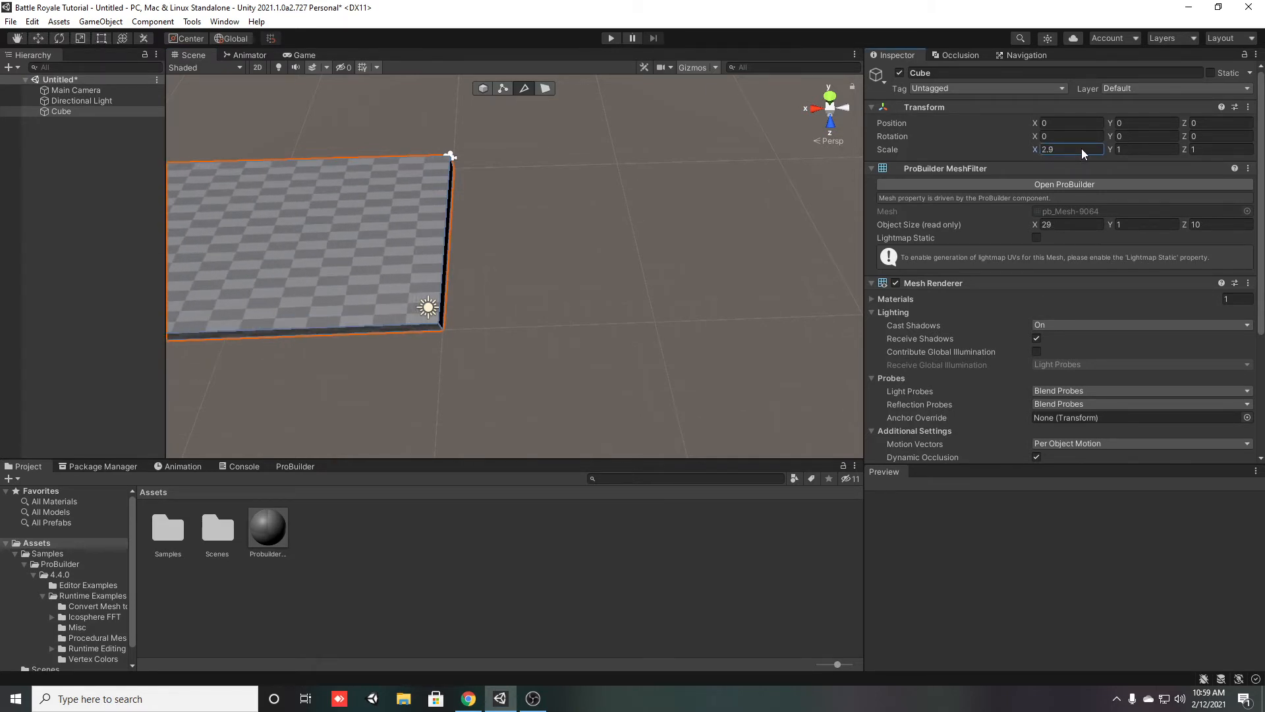
pyautogui.hotkey('ctrl', 'z')
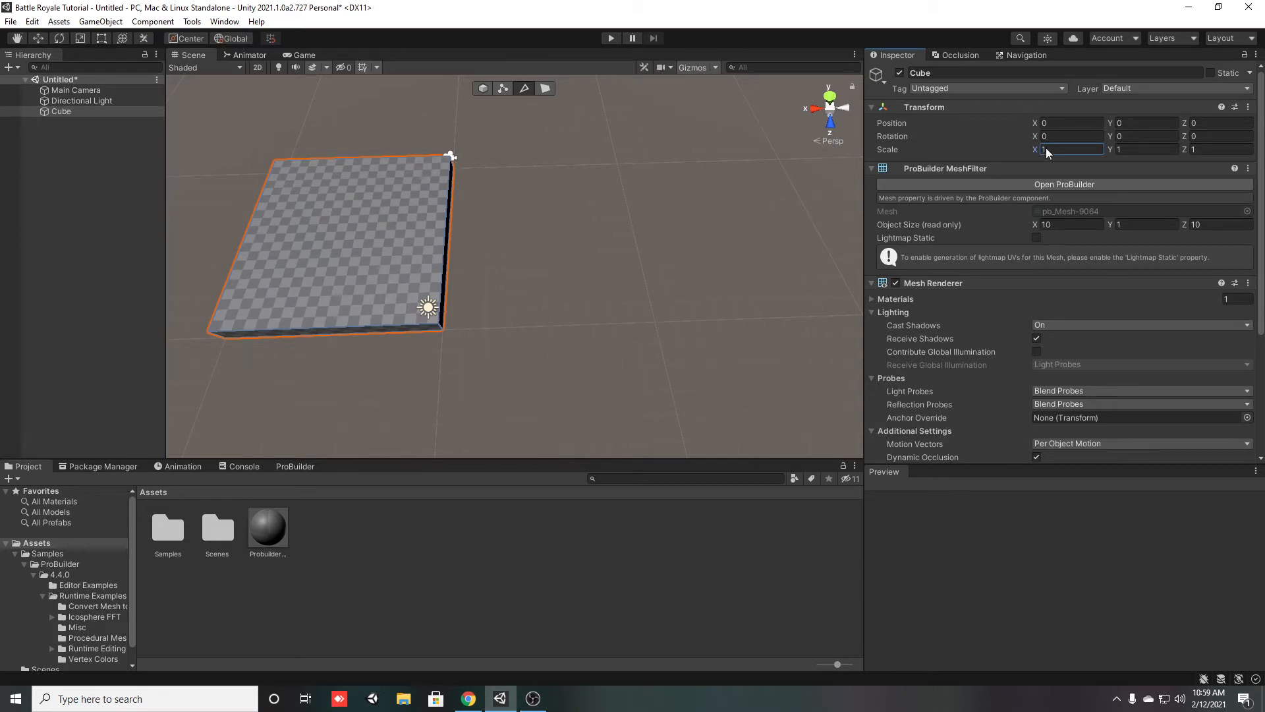
# Extrude the ProBuilder cube's side face outward along X with face selection until the object is about 17 units long
pyautogui.keyDown('alt'); pyautogui.moveTo(673, 243); pyautogui.dragTo(541, 91); pyautogui.keyUp('alt')
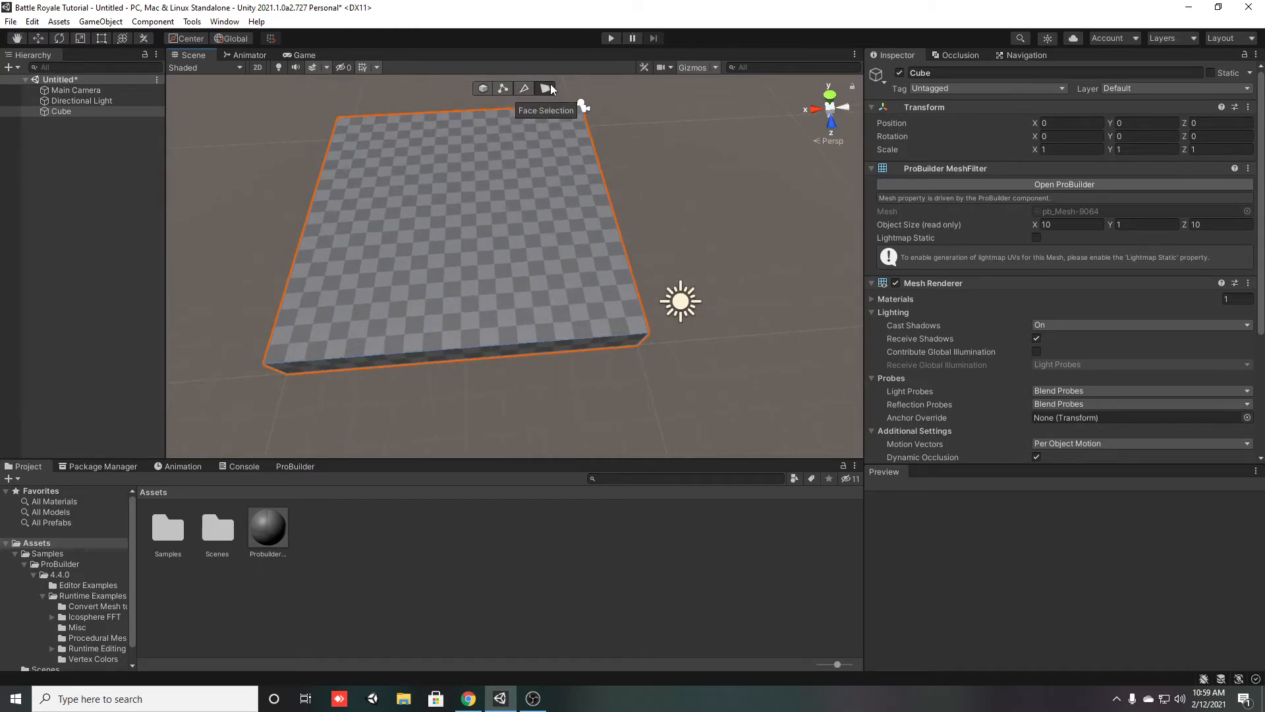
pyautogui.keyDown('alt'); pyautogui.moveTo(575, 164); pyautogui.dragTo(425, 187); pyautogui.keyUp('alt')
pyautogui.click(494, 213)
pyautogui.keyDown('alt'); pyautogui.moveTo(216, 165); pyautogui.dragTo(639, 201); pyautogui.keyUp('alt')
pyautogui.hotkey('ctrl', 'z')
pyautogui.moveTo(425, 188); pyautogui.dragTo(503, 196)
pyautogui.hotkey('ctrl', 'z')
pyautogui.moveTo(502, 192); pyautogui.dragTo(489, 171, button='right')
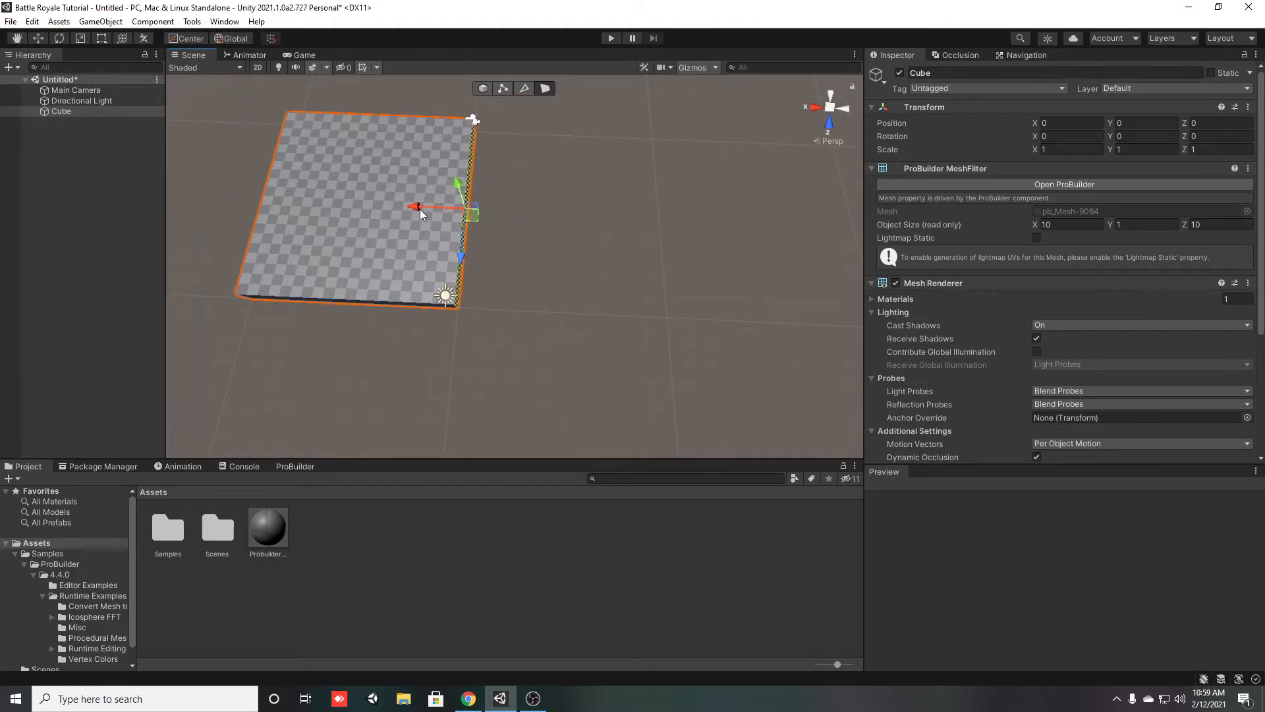
pyautogui.keyDown('shift'); pyautogui.moveTo(415, 210); pyautogui.dragTo(580, 236); pyautogui.keyUp('shift')
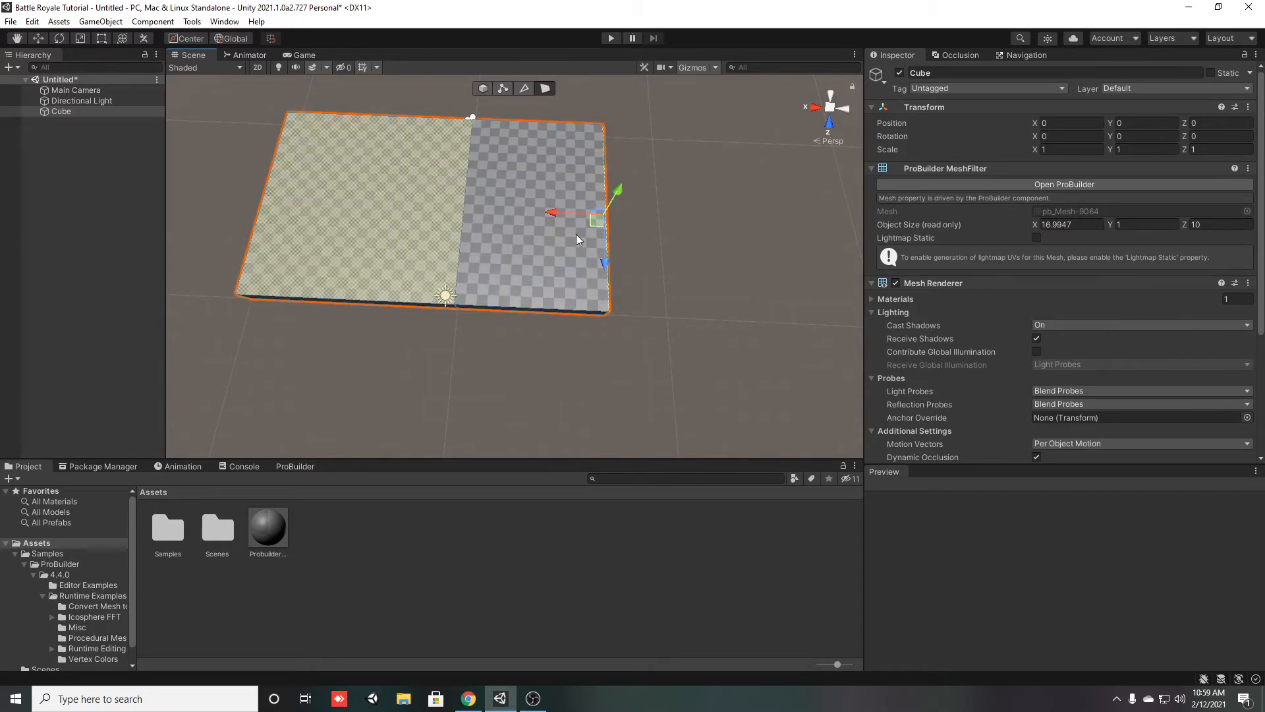
# Try raising the original section's top face to an object height of about 4.1 units without extruding, and undo it
pyautogui.keyDown('alt'); pyautogui.moveTo(655, 246); pyautogui.dragTo(648, 179); pyautogui.keyUp('alt')
pyautogui.click(438, 161)
pyautogui.press('f')
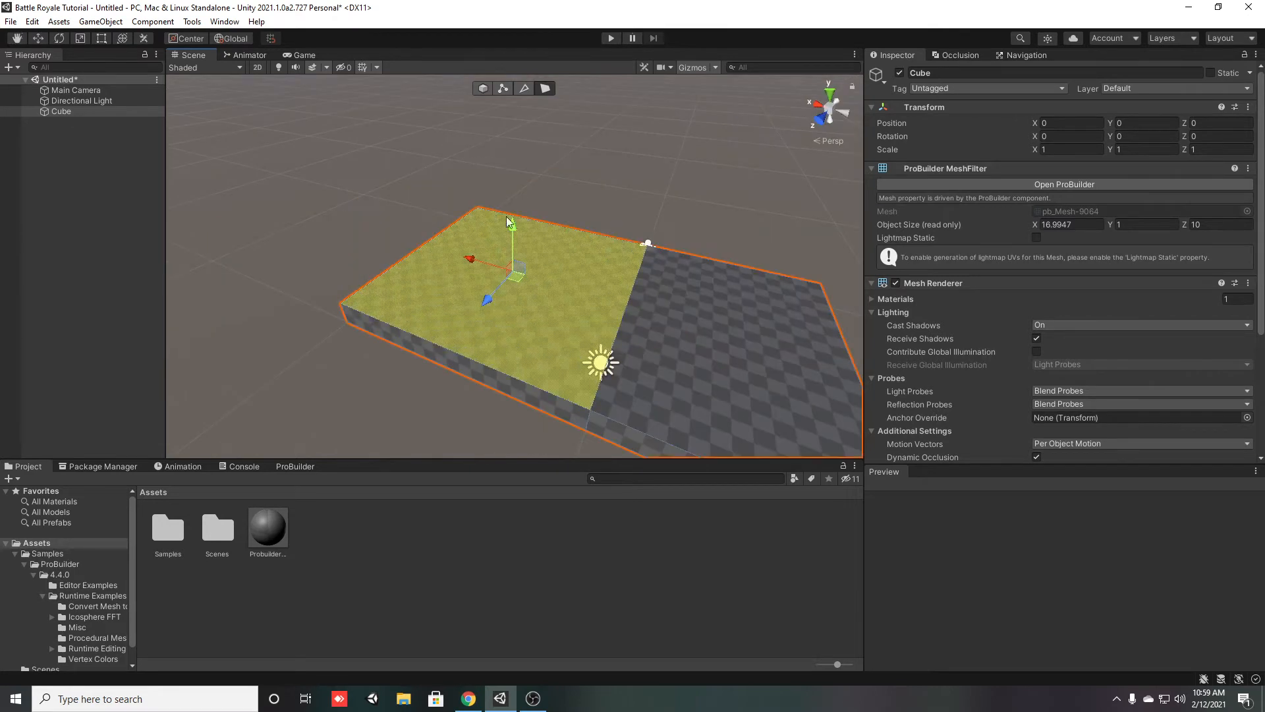
pyautogui.moveTo(513, 225); pyautogui.dragTo(571, 294)
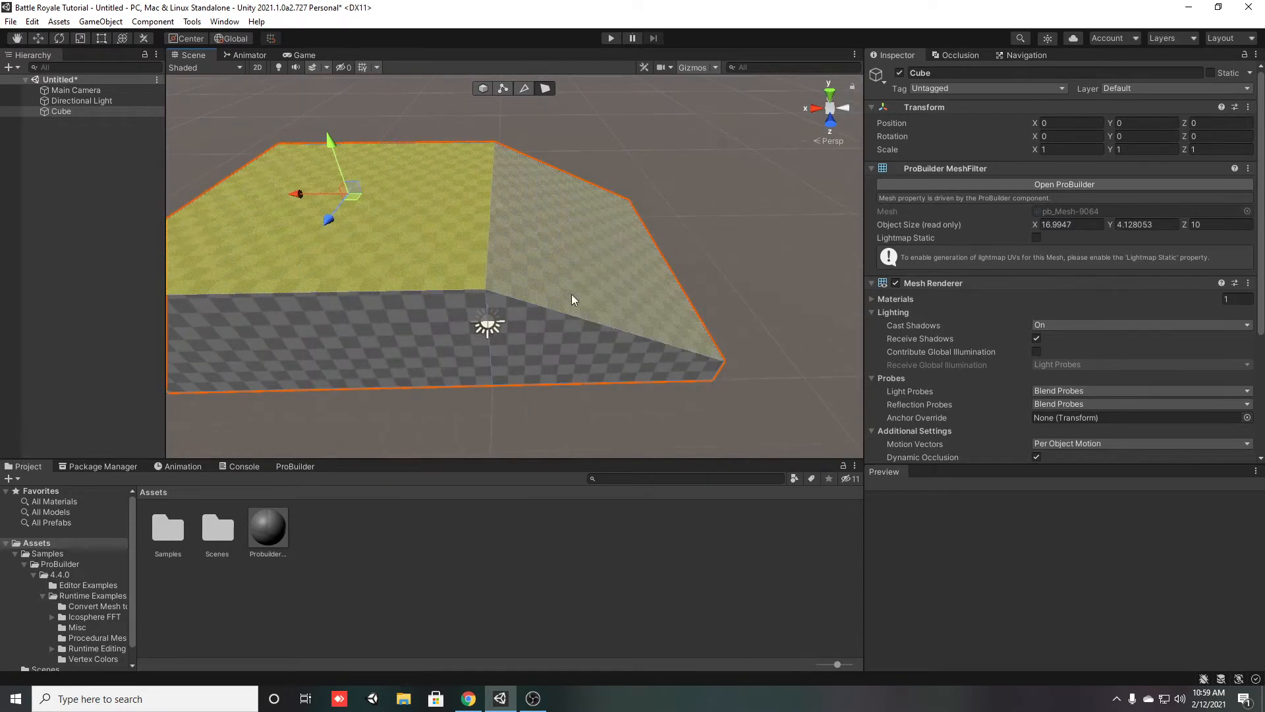
pyautogui.hotkey('ctrl', 'z')
# Extrude the original section's top face upward to an object height of about 6.3 units and inspect its sides
pyautogui.moveTo(361, 224); pyautogui.dragTo(338, 85)
pyautogui.click(768, 290)
pyautogui.keyDown('alt'); pyautogui.moveTo(767, 290); pyautogui.dragTo(773, 259); pyautogui.keyUp('alt')
pyautogui.click(683, 263)
pyautogui.keyDown('alt'); pyautogui.moveTo(683, 264); pyautogui.dragTo(575, 307); pyautogui.keyUp('alt')
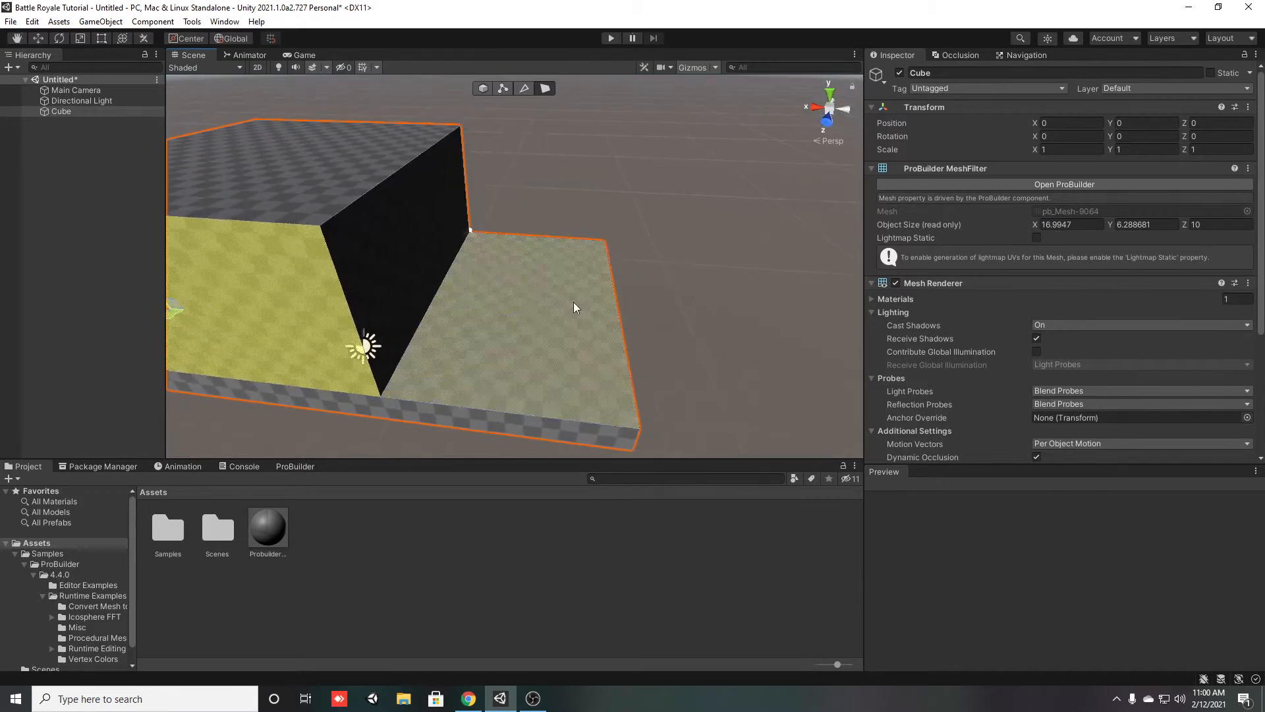
# Try raising the lower section's top face to about the taller block's height, inspect the geometry and undo the move
pyautogui.click(598, 315)
pyautogui.moveTo(529, 256); pyautogui.dragTo(582, 104)
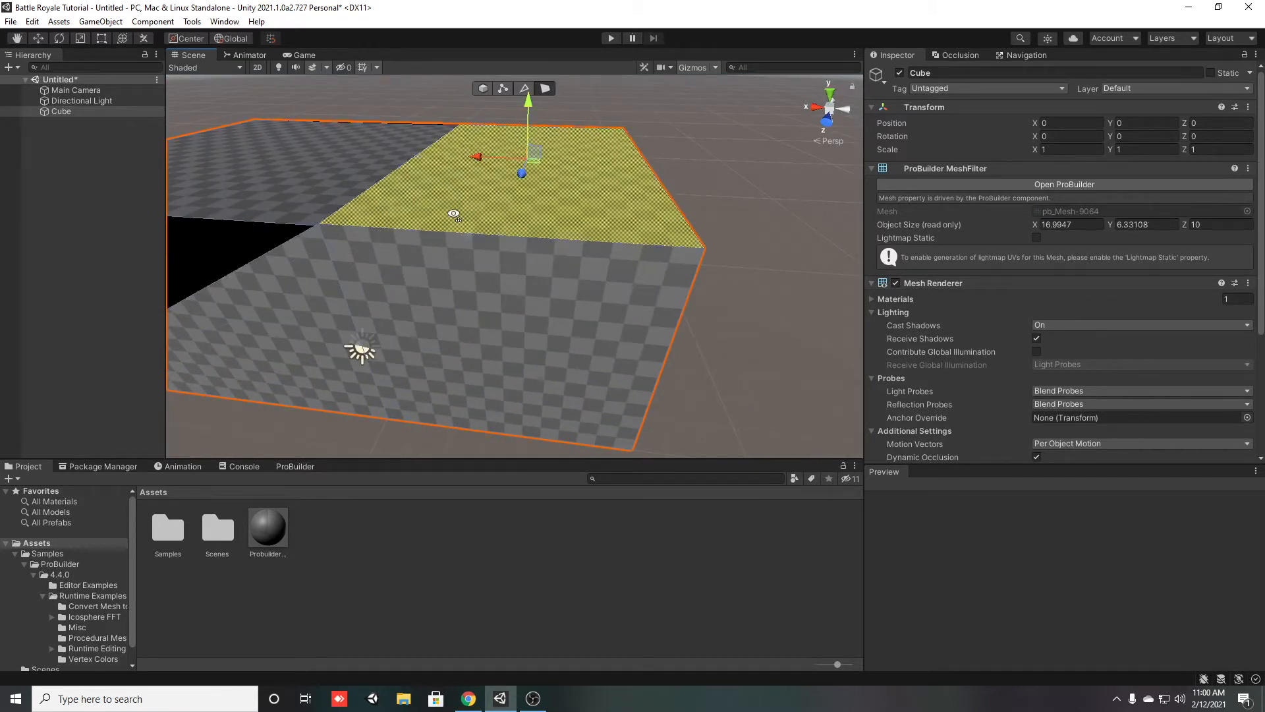
pyautogui.keyDown('alt'); pyautogui.moveTo(586, 165); pyautogui.dragTo(416, 168); pyautogui.keyUp('alt')
pyautogui.keyDown('alt'); pyautogui.moveTo(554, 152); pyautogui.dragTo(500, 253); pyautogui.keyUp('alt')
pyautogui.press('w')
pyautogui.moveTo(501, 253); pyautogui.dragTo(489, 283, button='right')
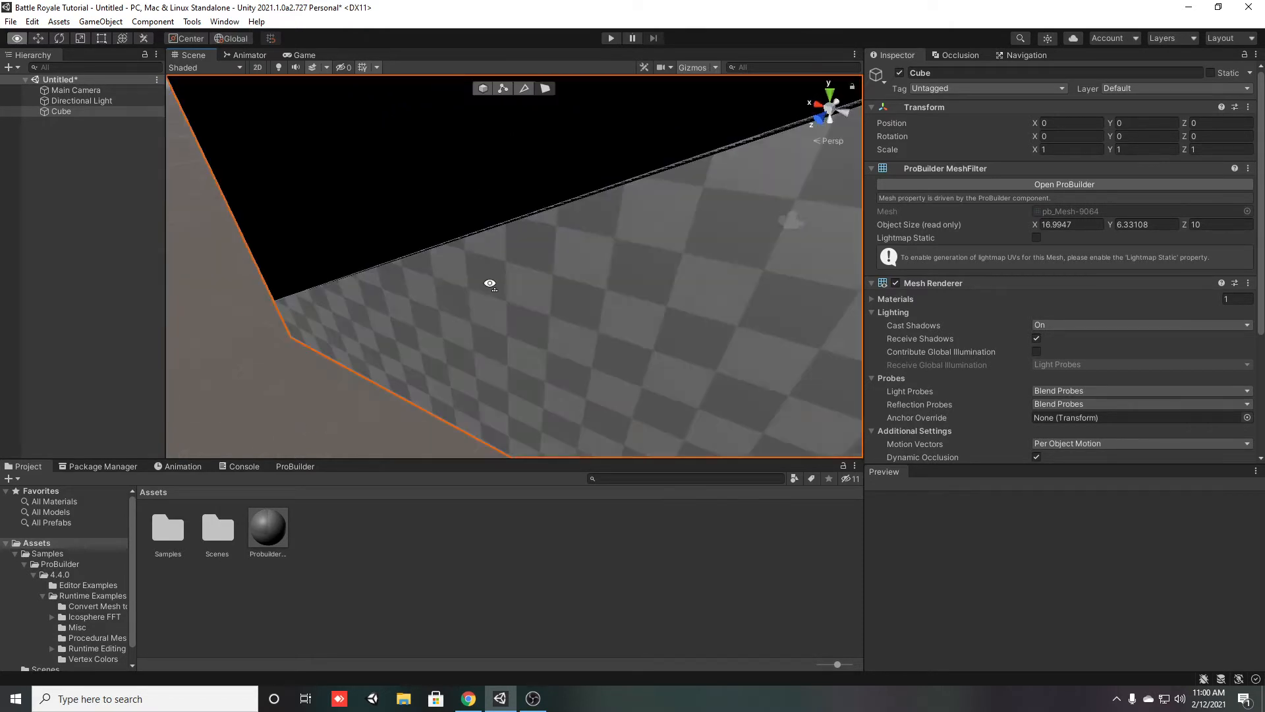
pyautogui.scroll(-5, 491, 284)
pyautogui.hotkey('ctrl', 'z')
# Extrude the lower section's top face upward until it is about level with the taller block
pyautogui.moveTo(615, 211); pyautogui.dragTo(635, 144)
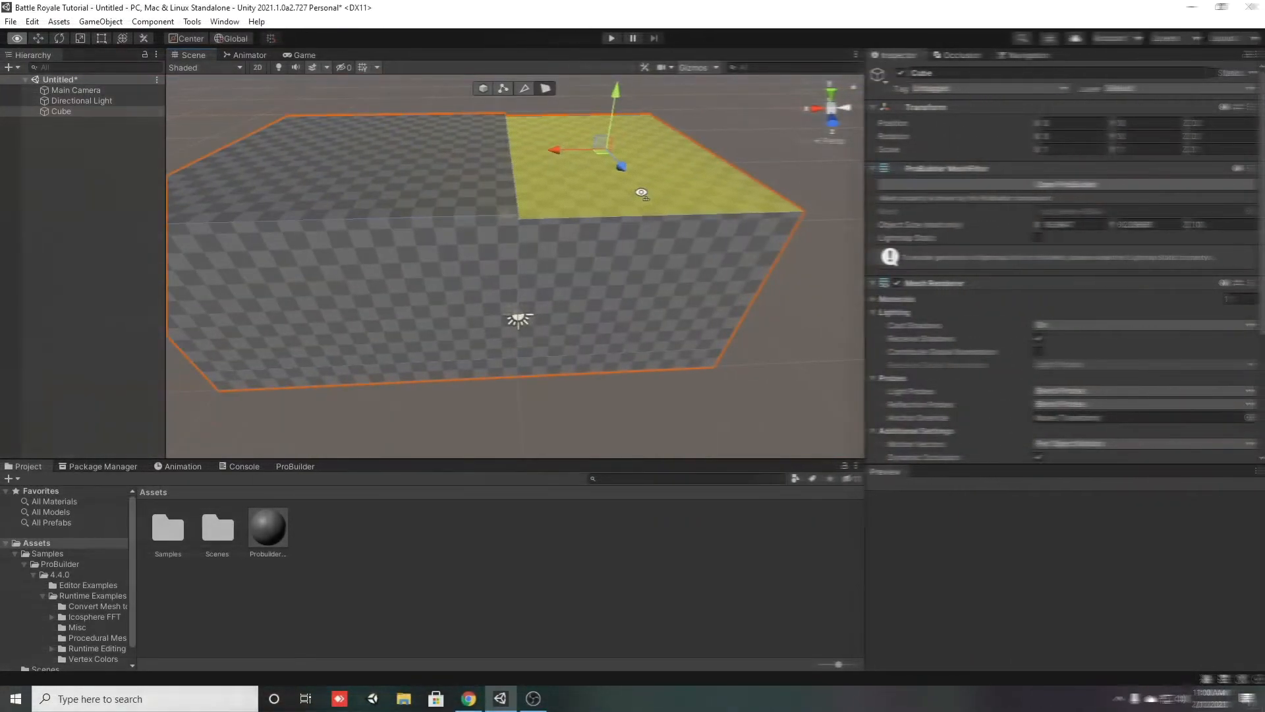
pyautogui.press('w')
pyautogui.moveTo(641, 192); pyautogui.dragTo(649, 96, button='right')
pyautogui.moveTo(621, 144); pyautogui.dragTo(626, 136)
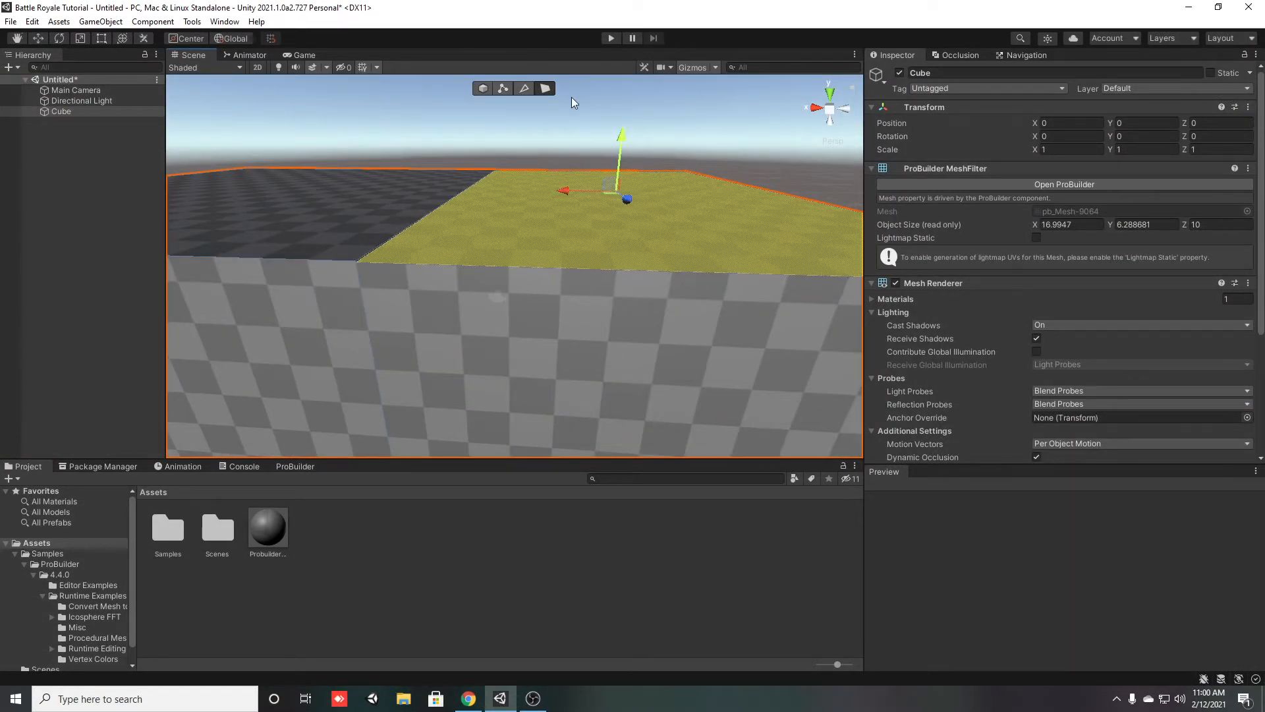
# Nudge the top faces of the two sections vertically to bring their heights closer together
pyautogui.click(568, 100)
pyautogui.click(484, 236)
pyautogui.moveTo(618, 140); pyautogui.dragTo(623, 137)
pyautogui.click(565, 129)
pyautogui.moveTo(352, 219); pyautogui.dragTo(571, 344, button='right')
pyautogui.moveTo(728, 329); pyautogui.dragTo(750, 248, button='right')
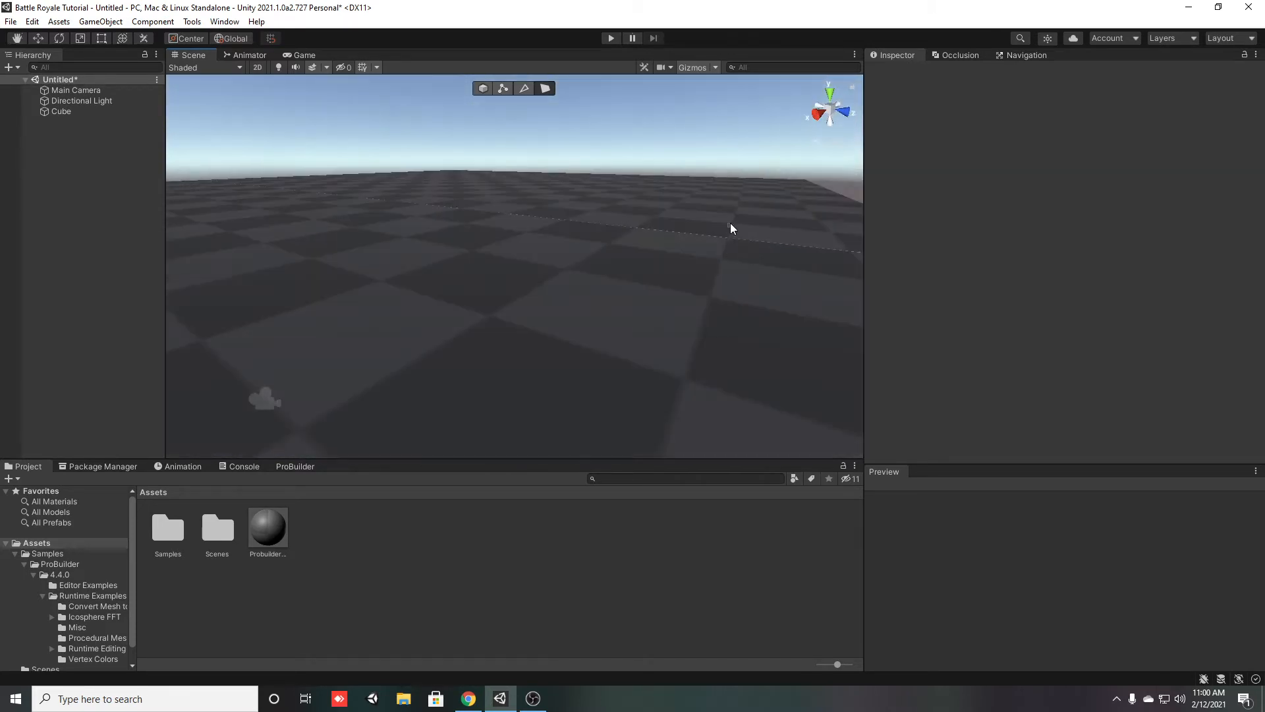
pyautogui.click(725, 197)
pyautogui.moveTo(508, 123)
pyautogui.mouseDown()
pyautogui.moveTo(541, 16)
pyautogui.moveTo(521, 121)
pyautogui.mouseUp()
pyautogui.click(652, 517)
# Examine the seam between the two sections and raise the added section's top face slightly, to about 6.5 units object height
pyautogui.moveTo(471, 244); pyautogui.dragTo(502, 288, button='right')
pyautogui.press('s')
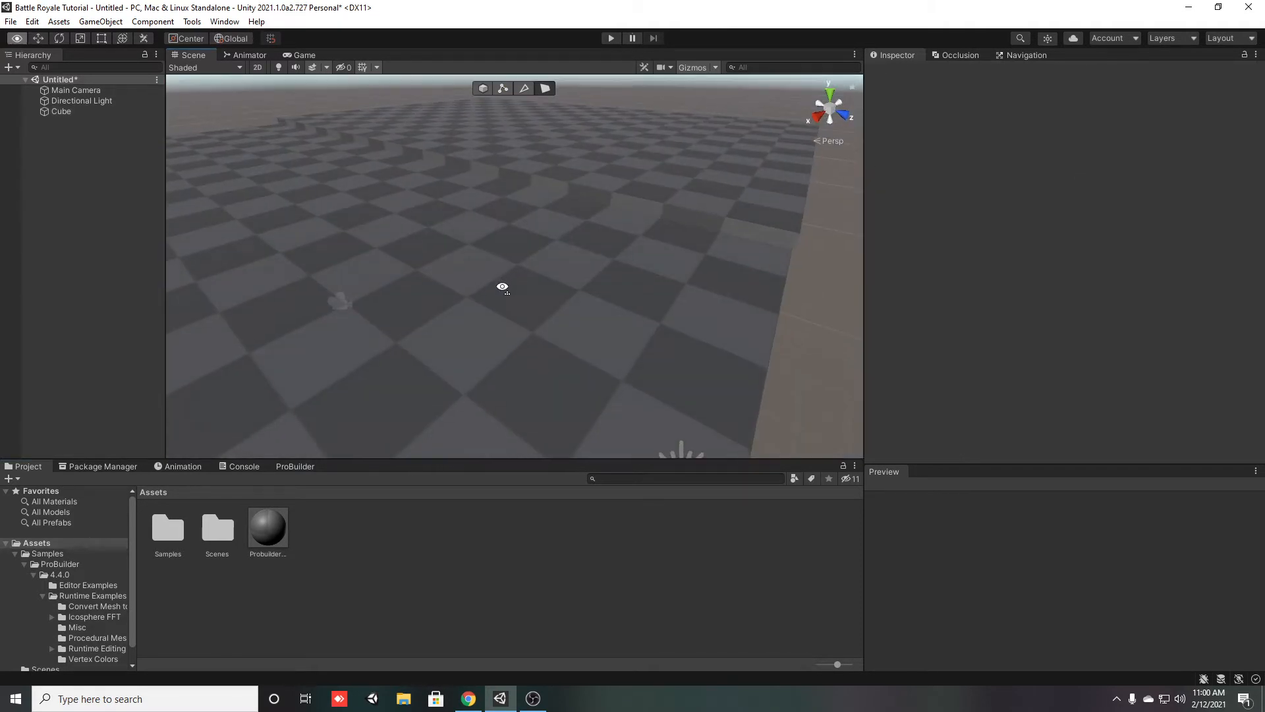
pyautogui.moveTo(618, 319); pyautogui.dragTo(422, 330, button='right')
pyautogui.press('s')
pyautogui.moveTo(557, 313); pyautogui.dragTo(635, 303, button='right')
pyautogui.press('s')
pyautogui.press('w')
pyautogui.click(801, 278)
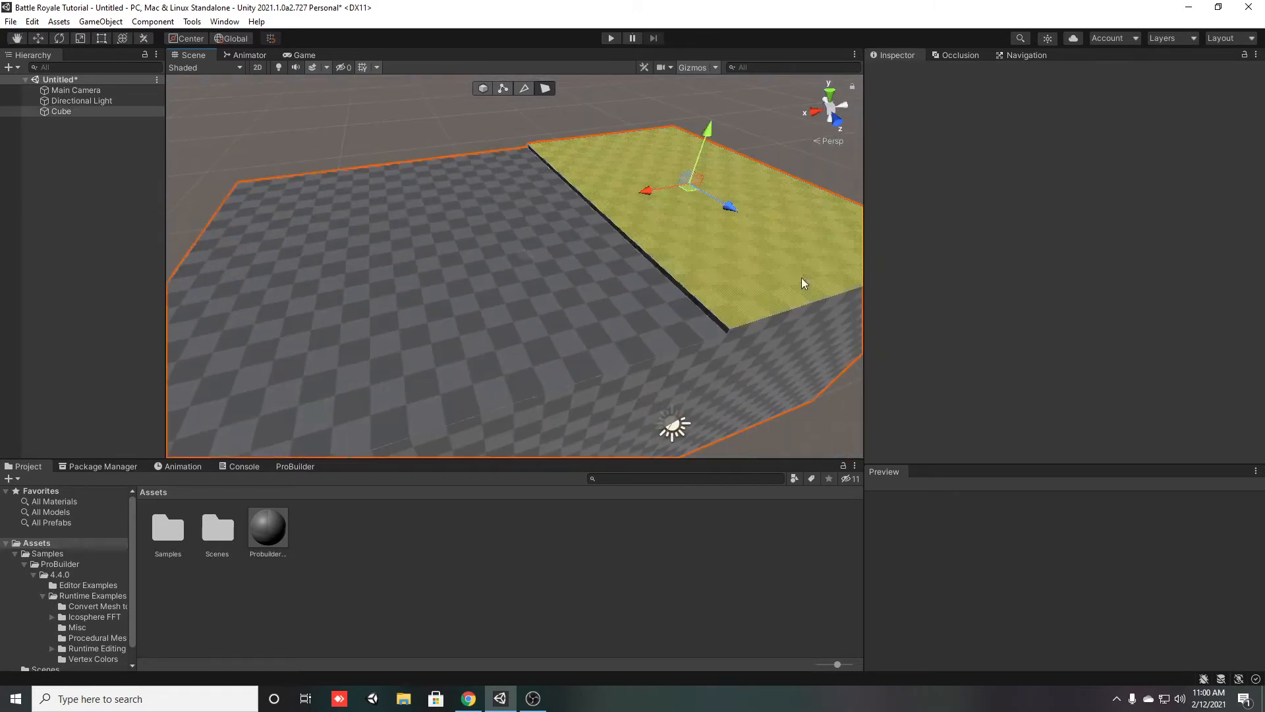
pyautogui.moveTo(707, 138); pyautogui.dragTo(708, 132)
# Insert an edge loop across the added section parallel to the seam and move it along X until it is close to the seam
pyautogui.moveTo(706, 134); pyautogui.dragTo(745, 338, button='right')
pyautogui.press('w')
pyautogui.press('s')
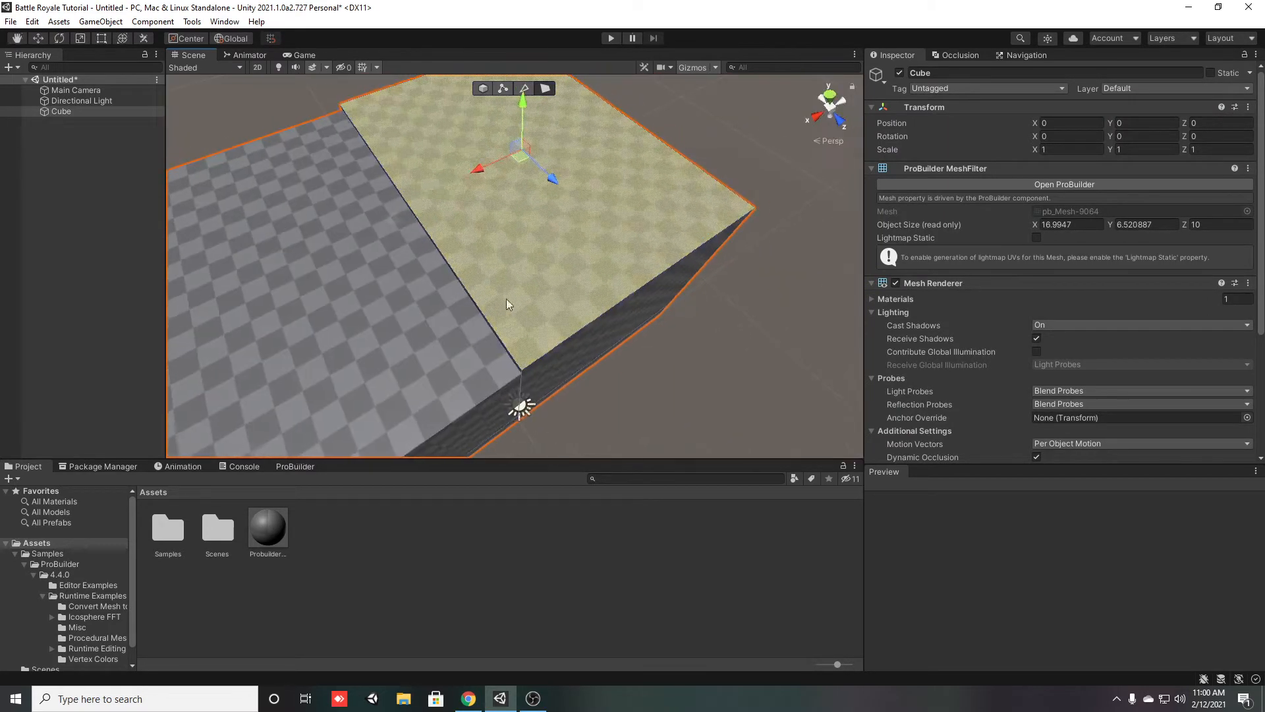
pyautogui.click(366, 98)
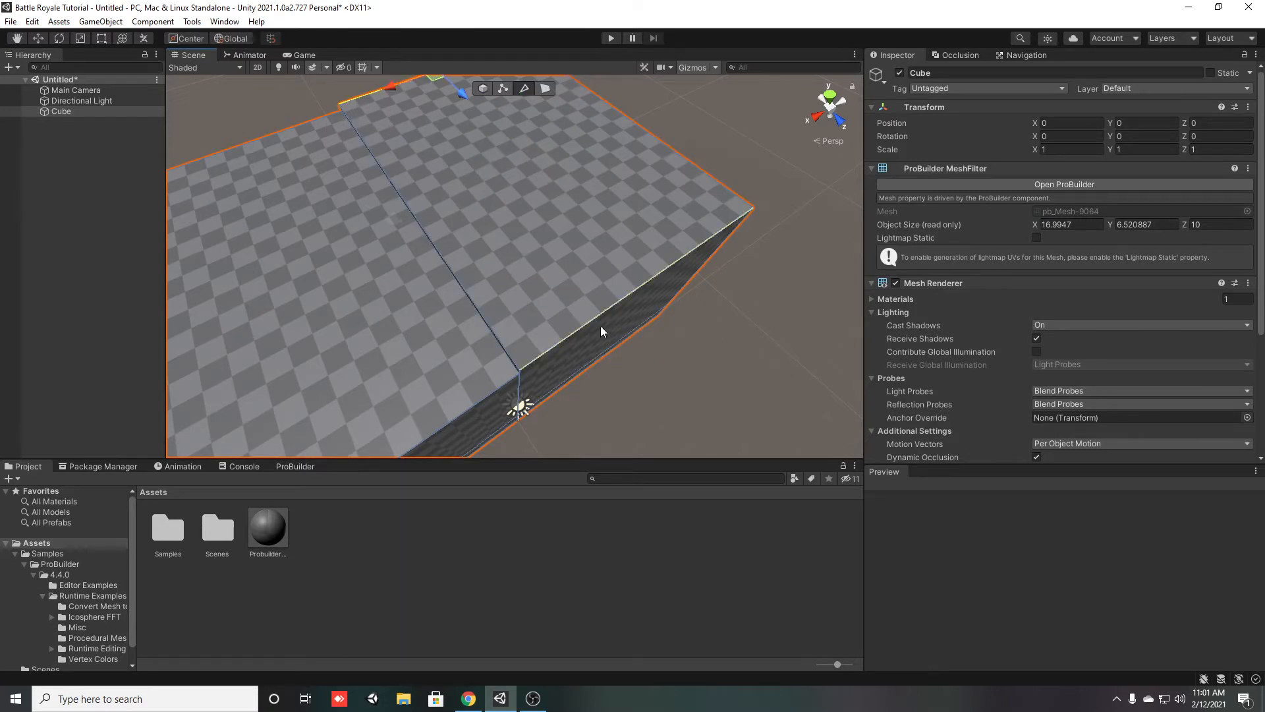
pyautogui.keyDown('shift'); pyautogui.click(607, 302); pyautogui.keyUp('shift')
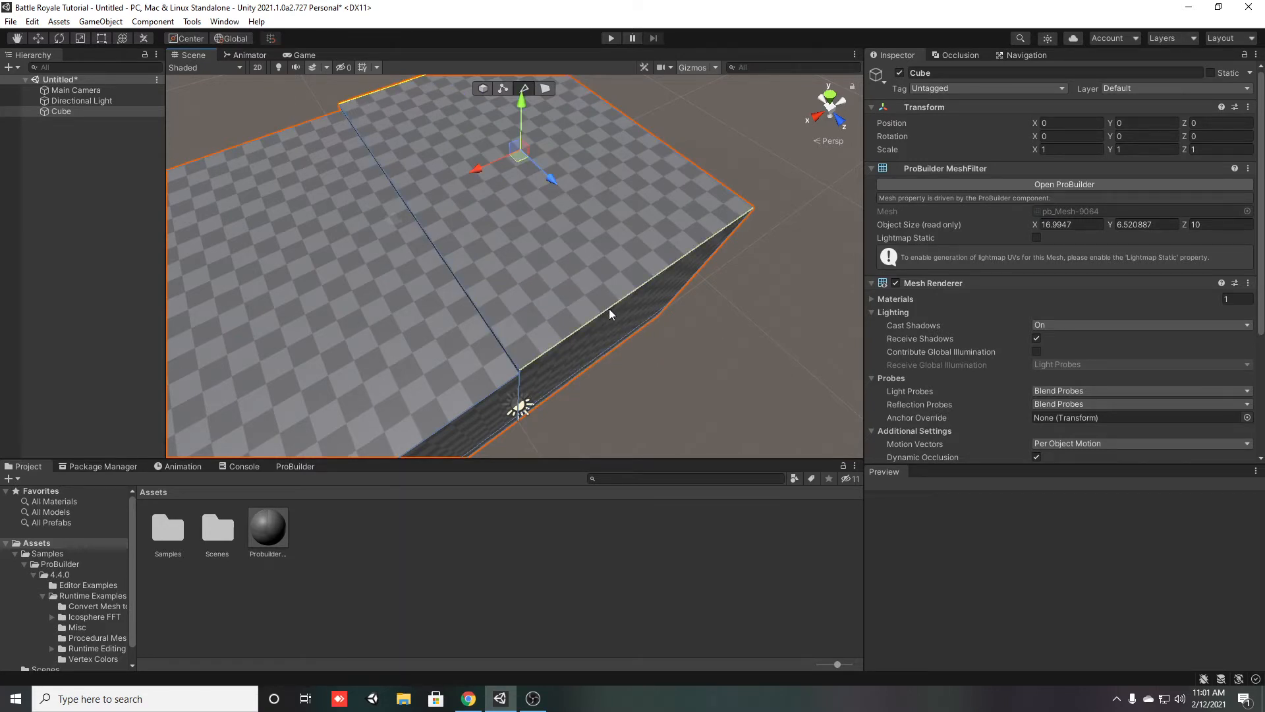
pyautogui.hotkey('alt', 'u')
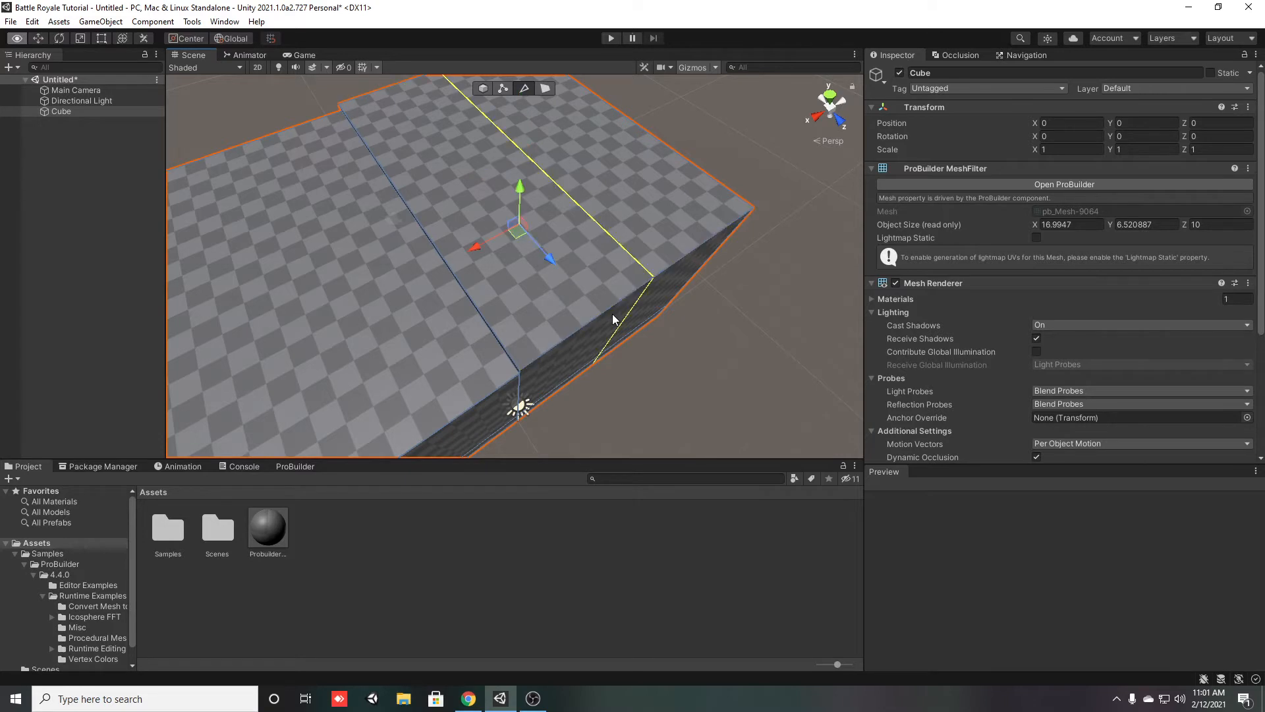
pyautogui.moveTo(481, 243); pyautogui.dragTo(439, 331)
pyautogui.moveTo(417, 278); pyautogui.dragTo(405, 285)
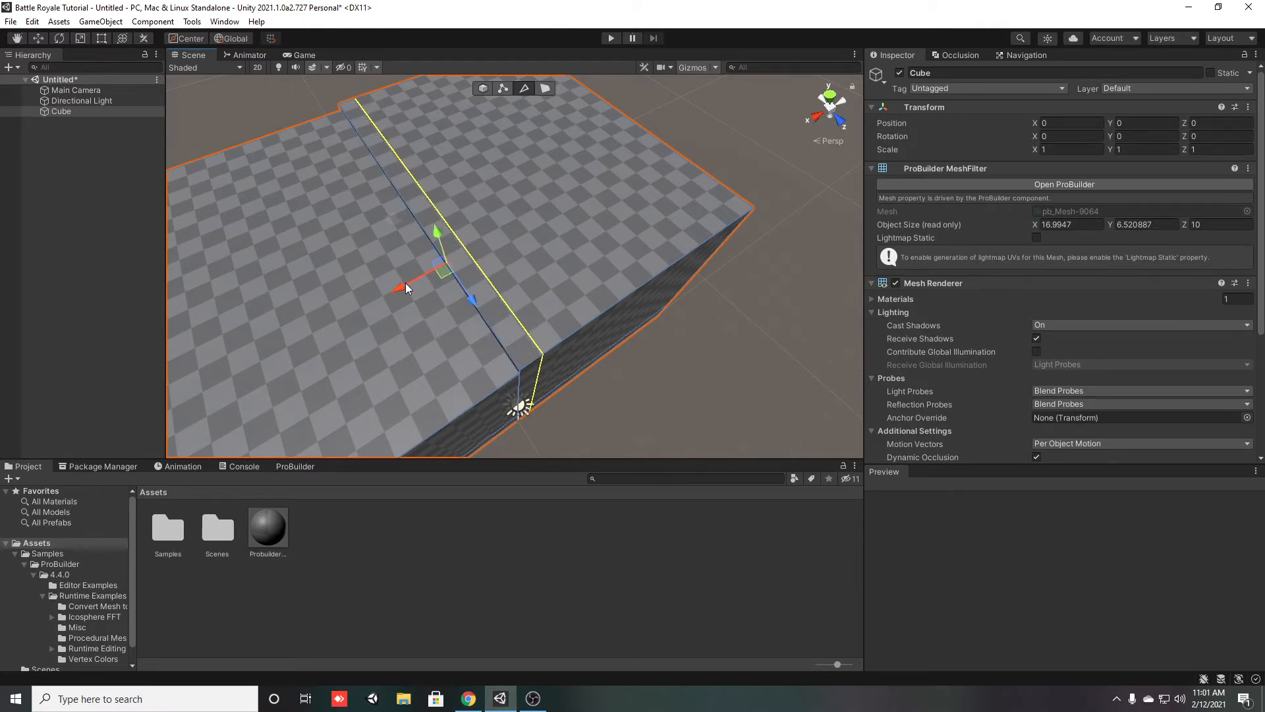
# Try raising a face beside the new edge loop with face selection, and undo the change
pyautogui.moveTo(489, 329); pyautogui.dragTo(228, 310, button='right')
pyautogui.click(545, 88)
pyautogui.click(441, 319)
pyautogui.moveTo(441, 319); pyautogui.dragTo(649, 300, button='right')
pyautogui.keyDown('shift'); pyautogui.moveTo(600, 207); pyautogui.dragTo(627, 58); pyautogui.keyUp('shift')
pyautogui.moveTo(570, 343); pyautogui.dragTo(342, 383, button='right')
pyautogui.hotkey('ctrl', 'z')
# Try inserting an edge loop lengthwise across both sections, starting from the outer edge of the added section
pyautogui.moveTo(570, 396)
pyautogui.mouseDown(button='right')
pyautogui.moveTo(618, 415)
pyautogui.moveTo(593, 402)
pyautogui.mouseUp(button='right')
pyautogui.click(614, 203)
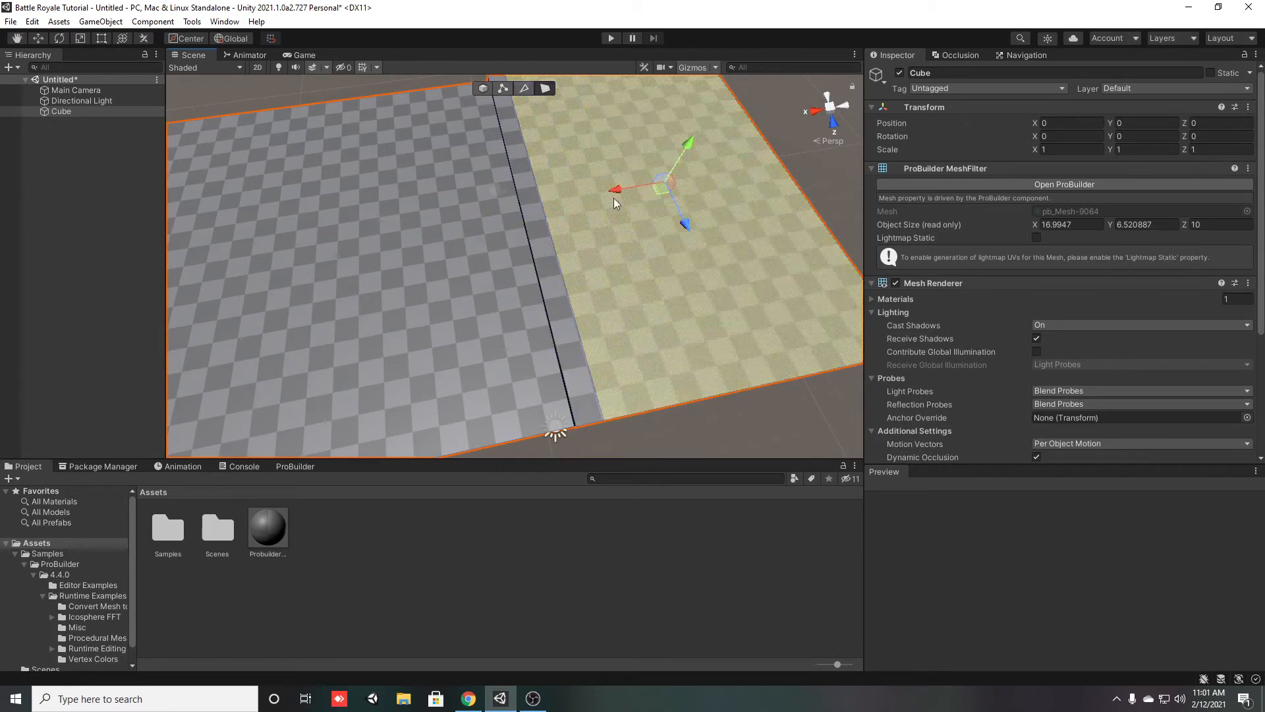
pyautogui.click(846, 258)
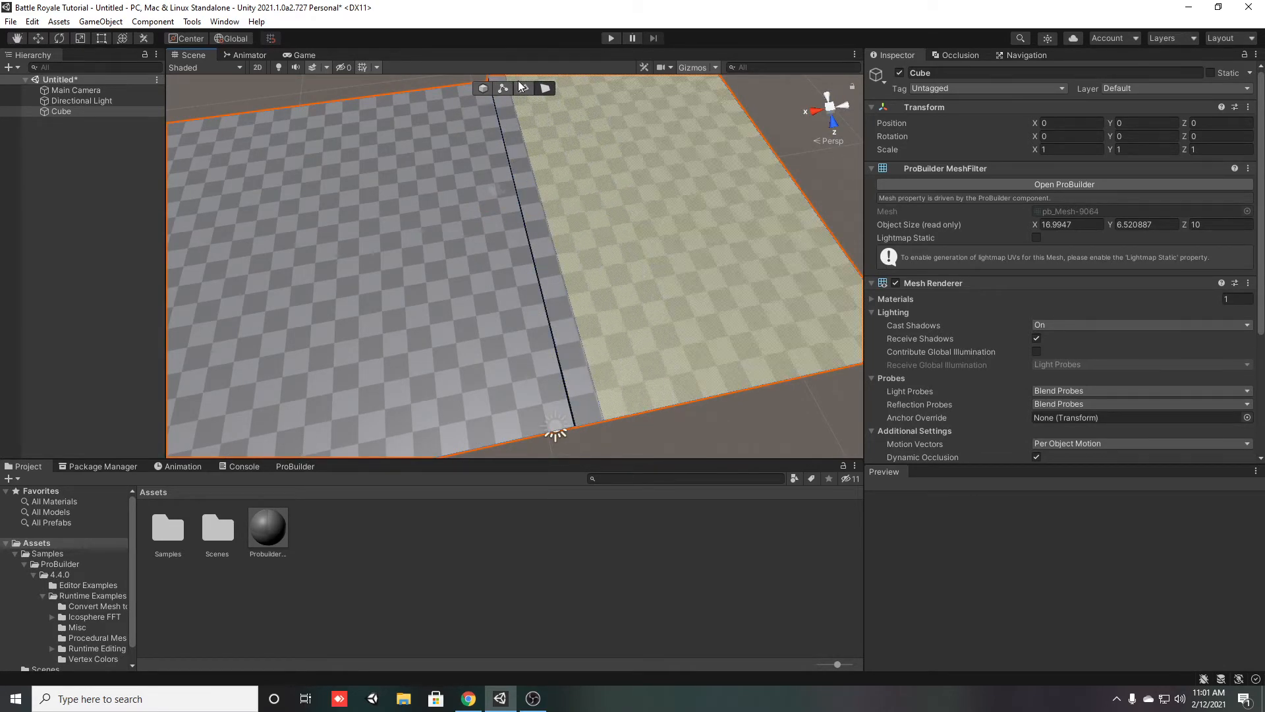
pyautogui.click(524, 89)
pyautogui.click(817, 212)
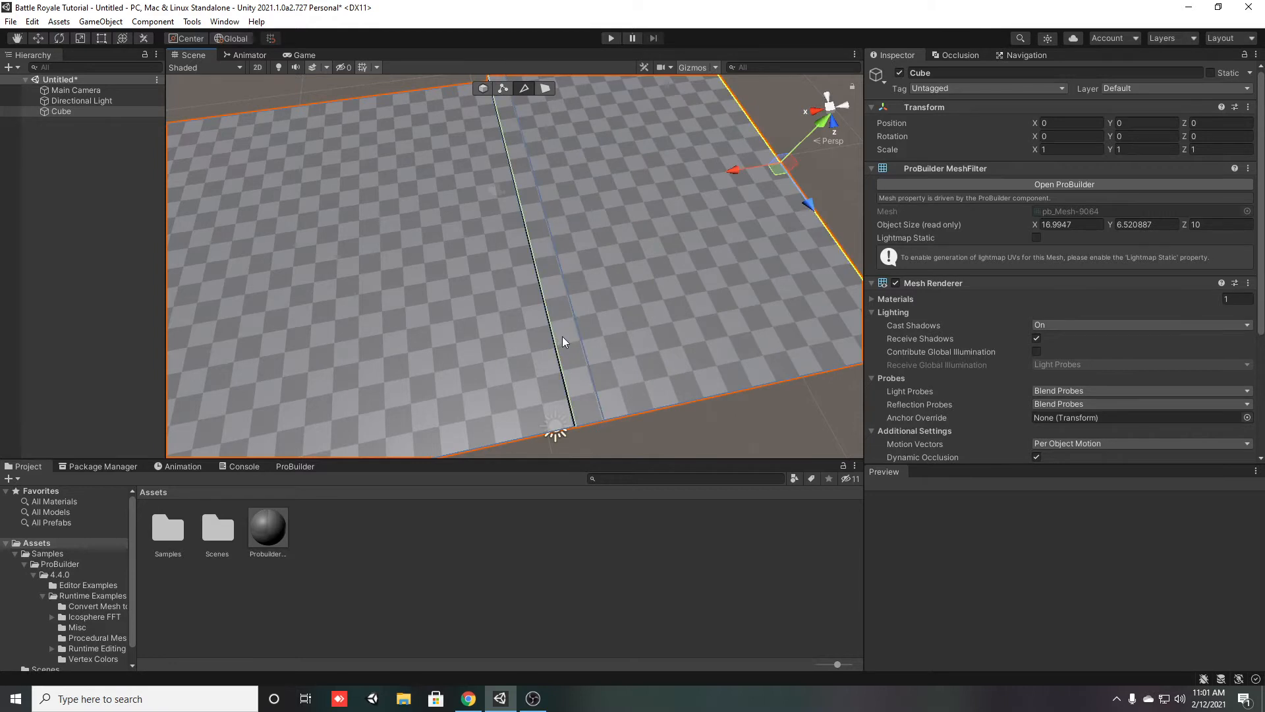
pyautogui.keyDown('alt'); pyautogui.moveTo(655, 340); pyautogui.dragTo(340, 293); pyautogui.keyUp('alt')
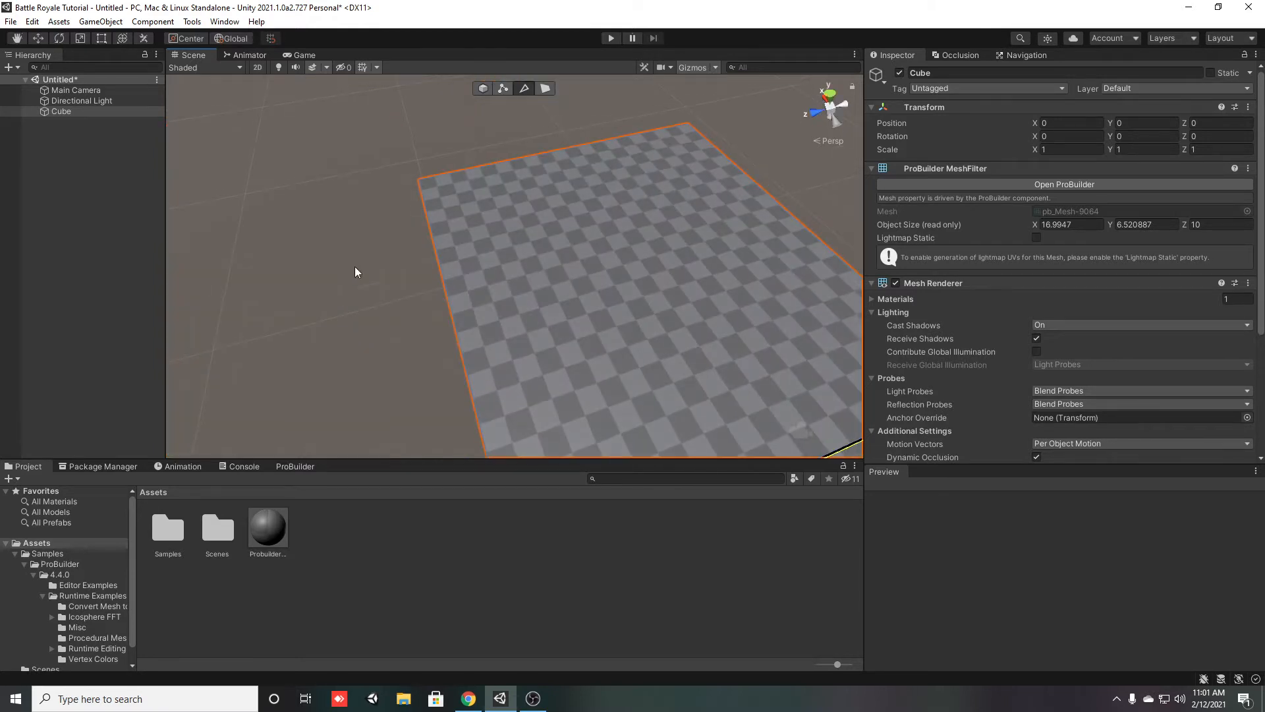
pyautogui.keyDown('alt'); pyautogui.moveTo(437, 216); pyautogui.dragTo(670, 264); pyautogui.keyUp('alt')
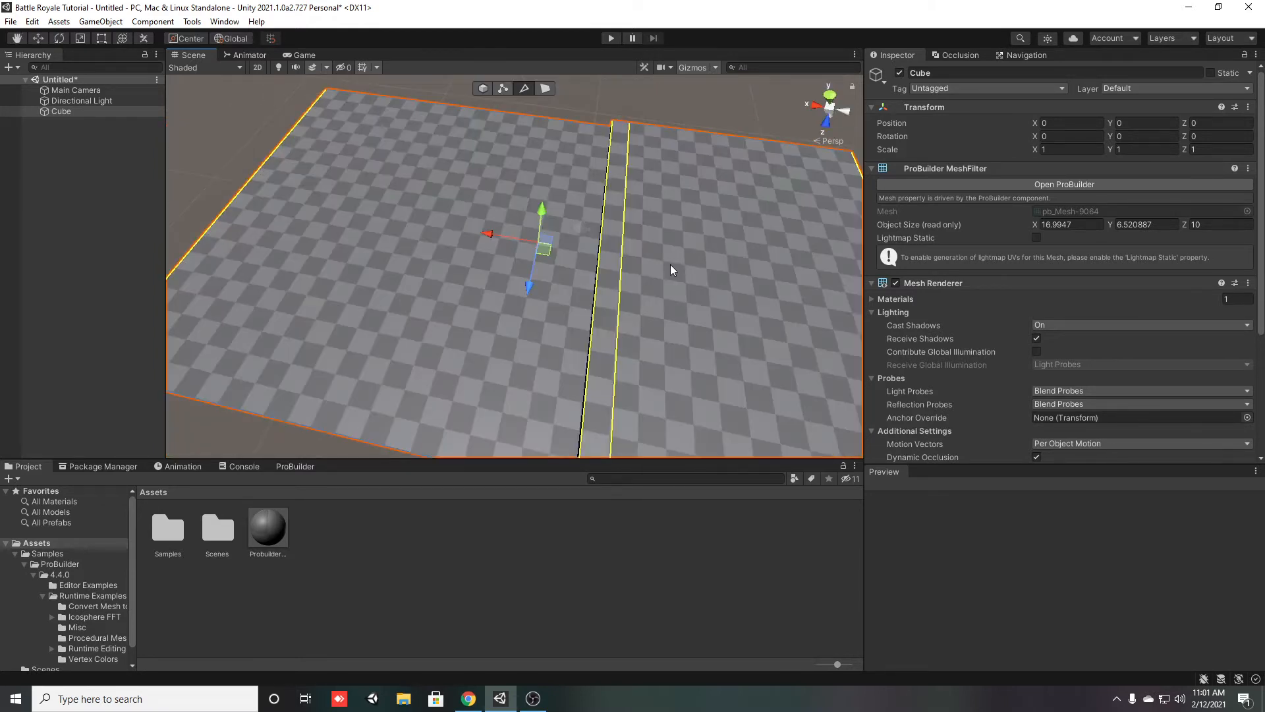
pyautogui.click(670, 263)
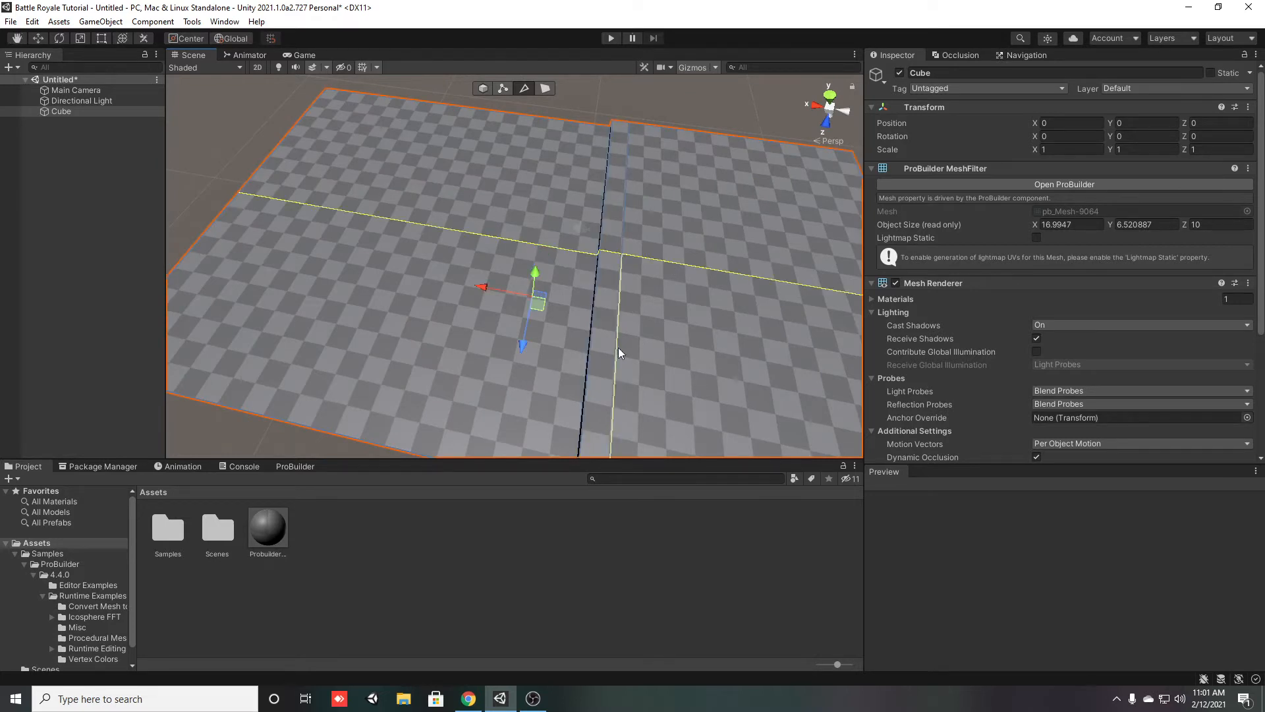
pyautogui.keyDown('alt'); pyautogui.moveTo(422, 374); pyautogui.dragTo(665, 322); pyautogui.keyUp('alt')
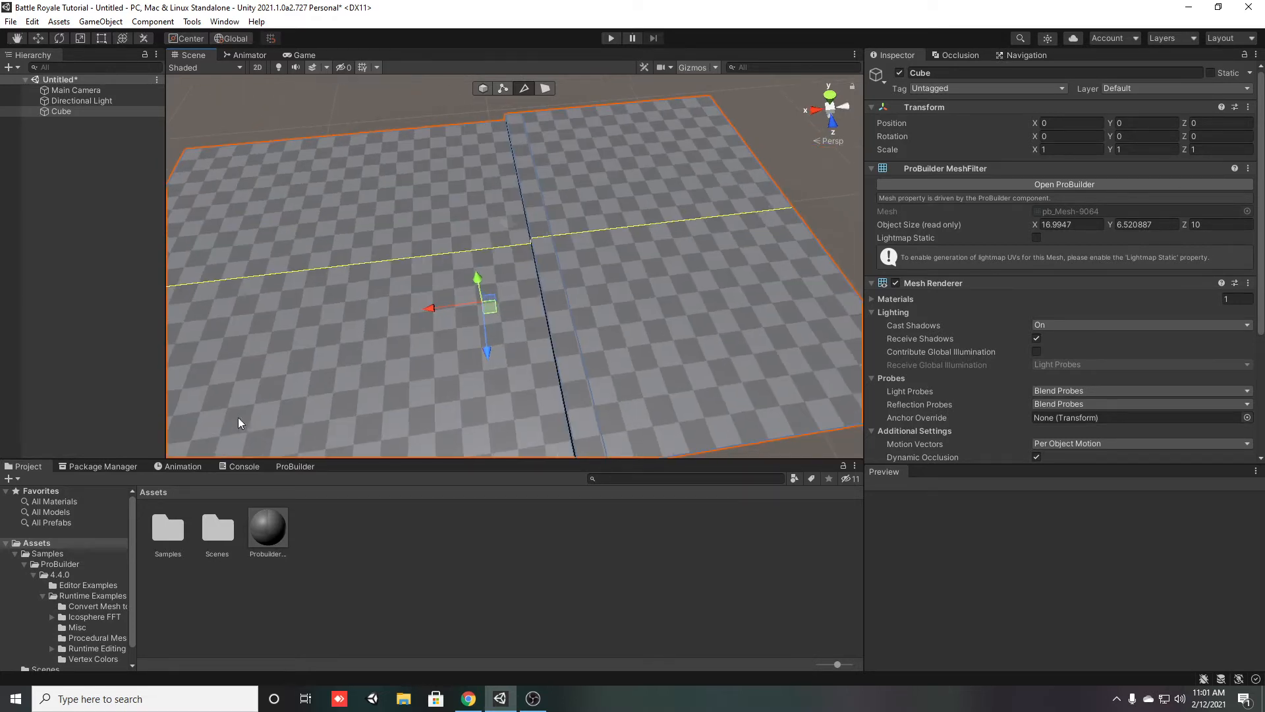
pyautogui.keyDown('alt'); pyautogui.moveTo(479, 409); pyautogui.dragTo(780, 299); pyautogui.keyUp('alt')
pyautogui.click(856, 269)
pyautogui.keyDown('shift'); pyautogui.click(591, 333); pyautogui.keyUp('shift')
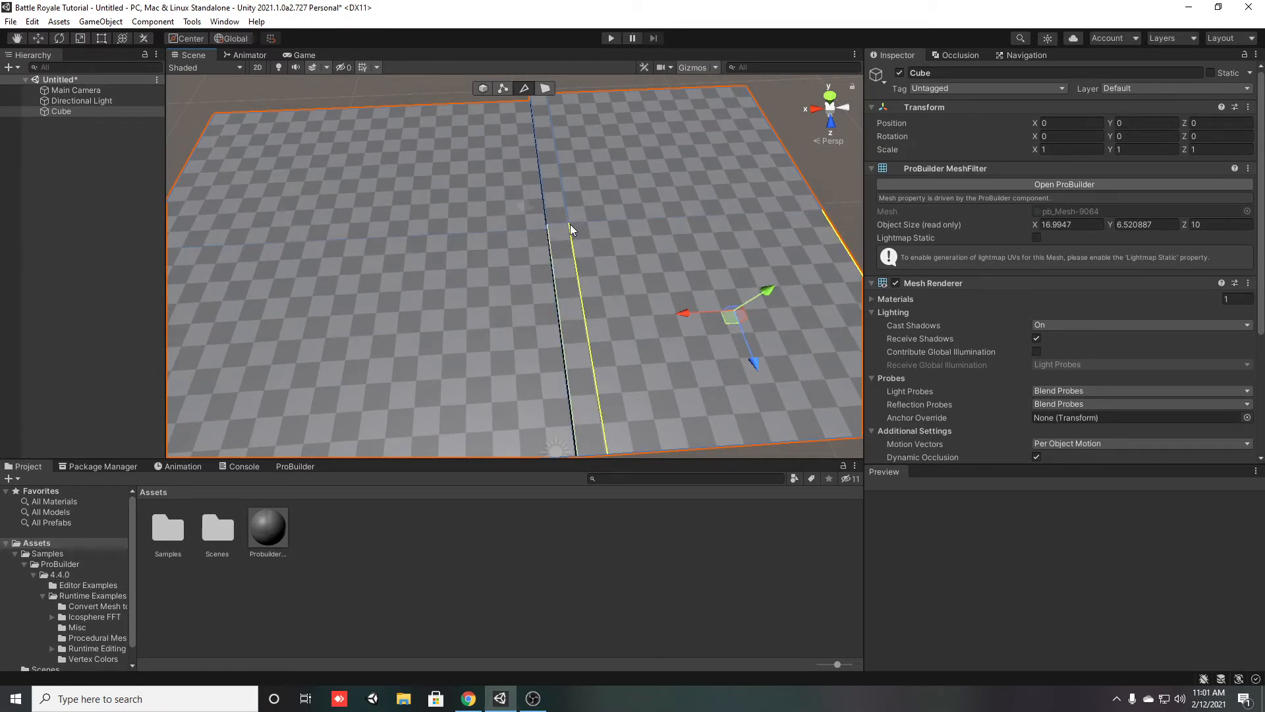
# Undo the edge loop inserted lengthwise across both sections
pyautogui.hotkey('ctrl', 'z')
pyautogui.hotkey('ctrl', 'z')
pyautogui.hotkey('ctrl', 'z')
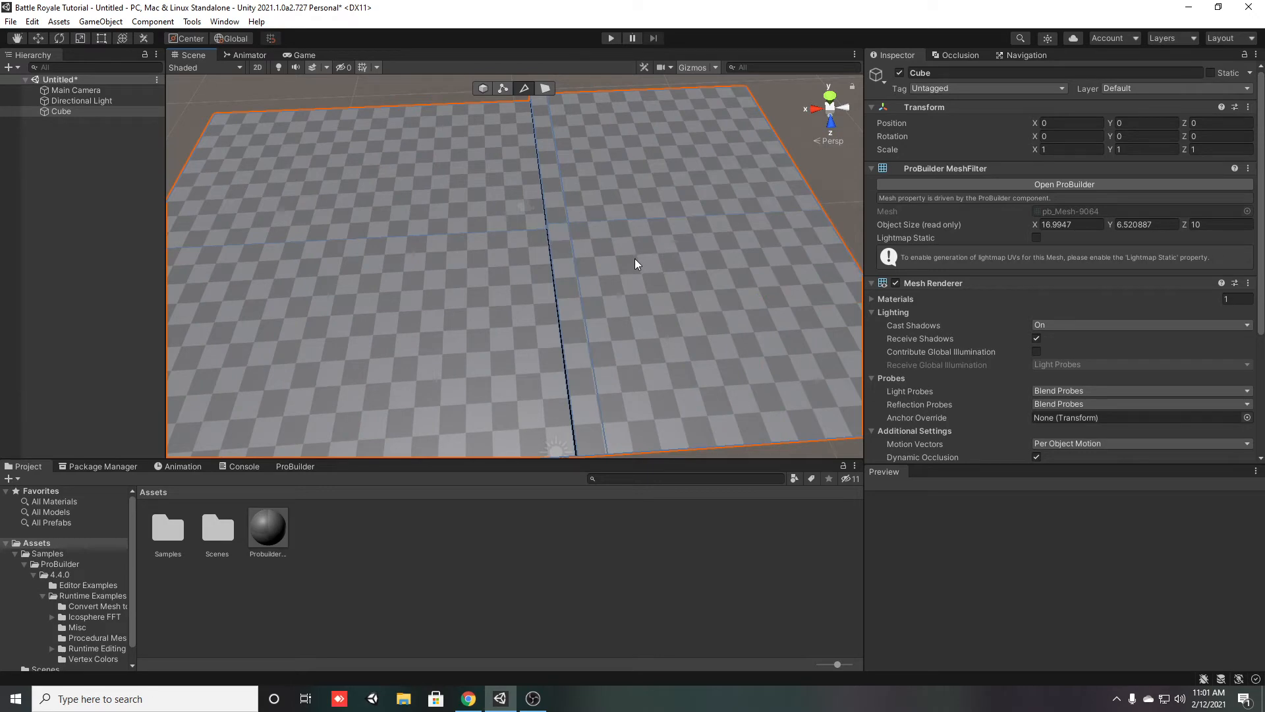
pyautogui.hotkey('ctrl', 'z')
pyautogui.hotkey('ctrl', 'z')
pyautogui.hotkey('ctrl', 'z')
pyautogui.hotkey('ctrl', 'z')
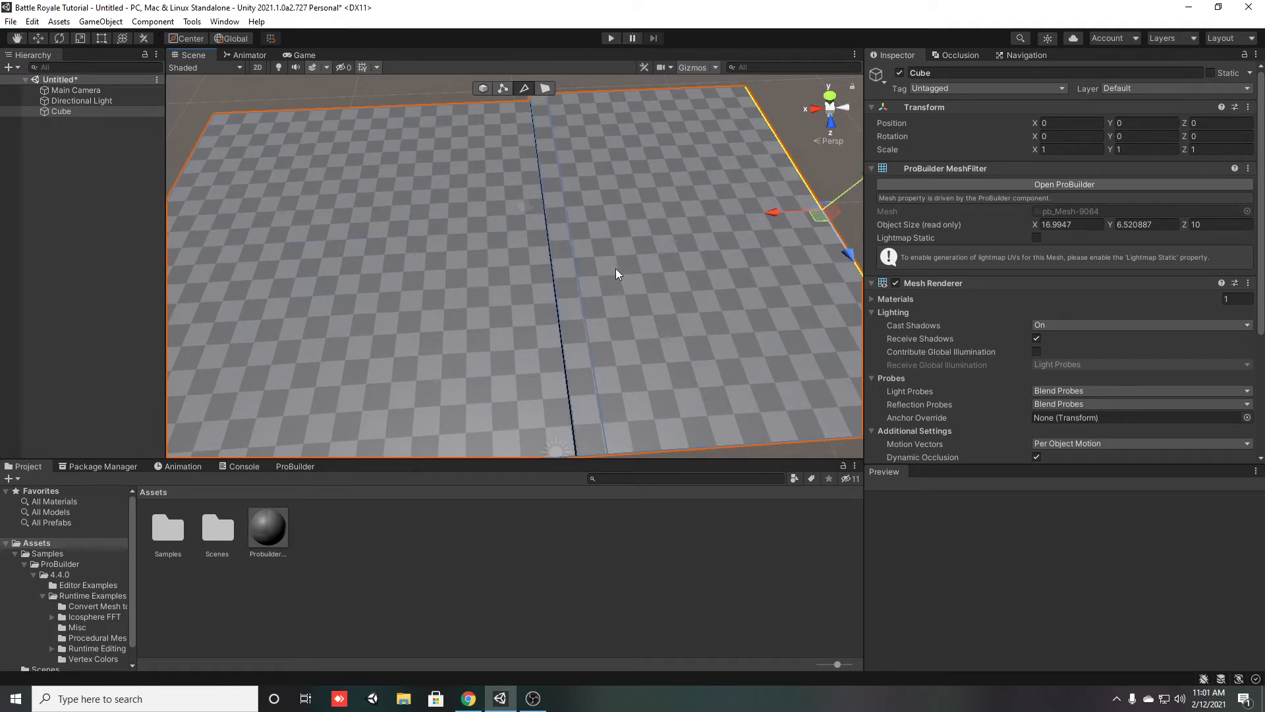
# Insert an edge loop lengthwise across both sections and move it along Z until it is close to the front edge
pyautogui.moveTo(615, 269); pyautogui.dragTo(730, 350, button='right')
pyautogui.hotkey('alt', 'u')
pyautogui.moveTo(600, 288); pyautogui.dragTo(783, 239, button='right')
pyautogui.moveTo(397, 448); pyautogui.dragTo(601, 518)
pyautogui.moveTo(601, 518); pyautogui.dragTo(447, 360, button='right')
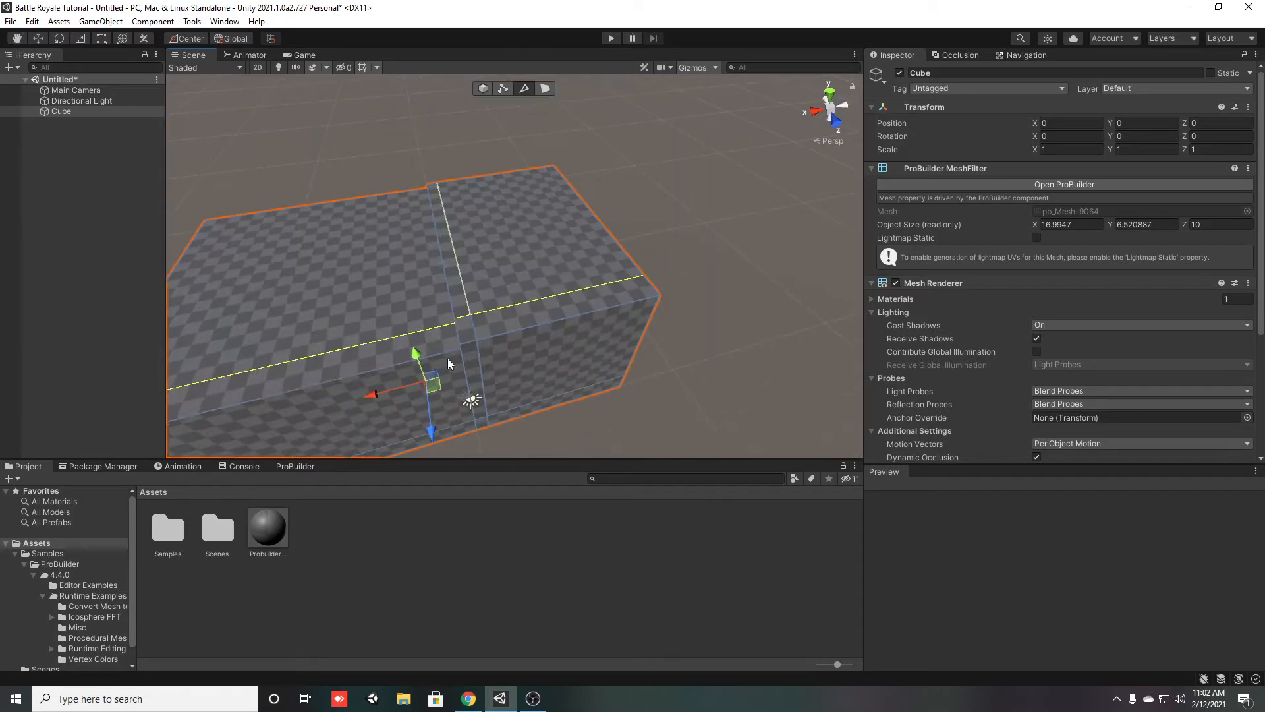
pyautogui.click(83, 308)
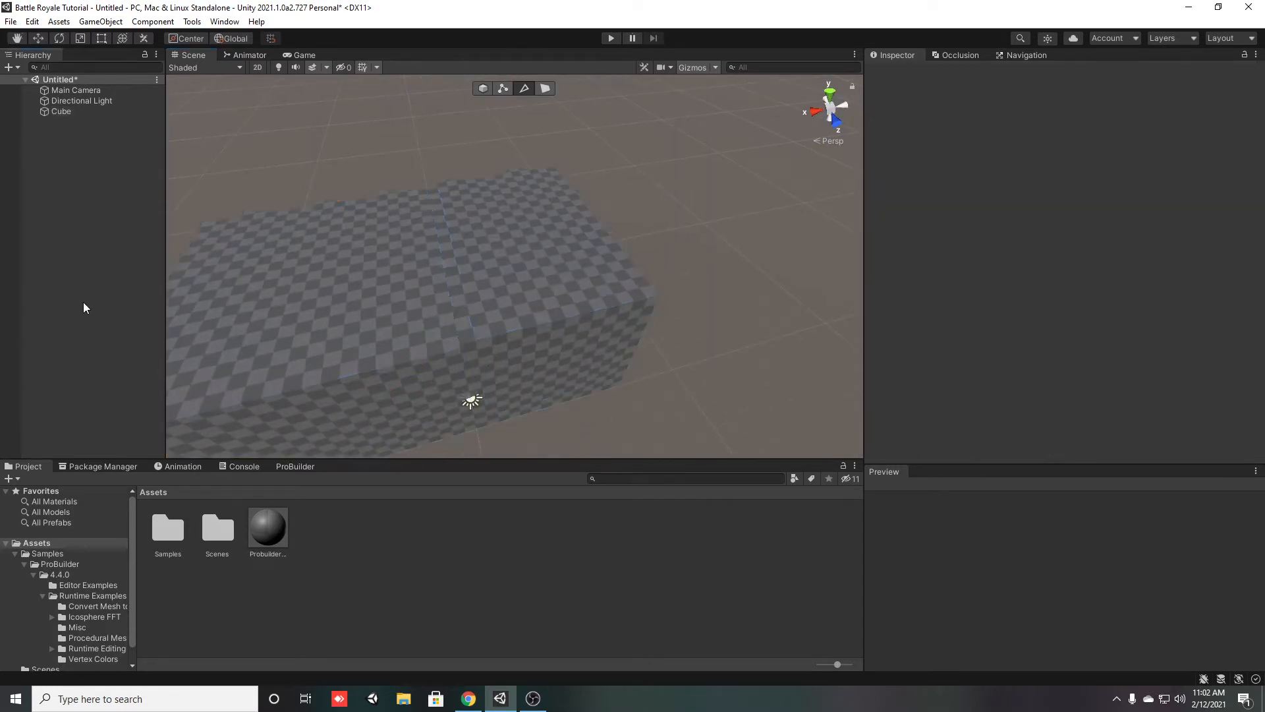
# Raise the narrow strip face beside the seam into a wall, to an object height of about 10.25
pyautogui.click(449, 272)
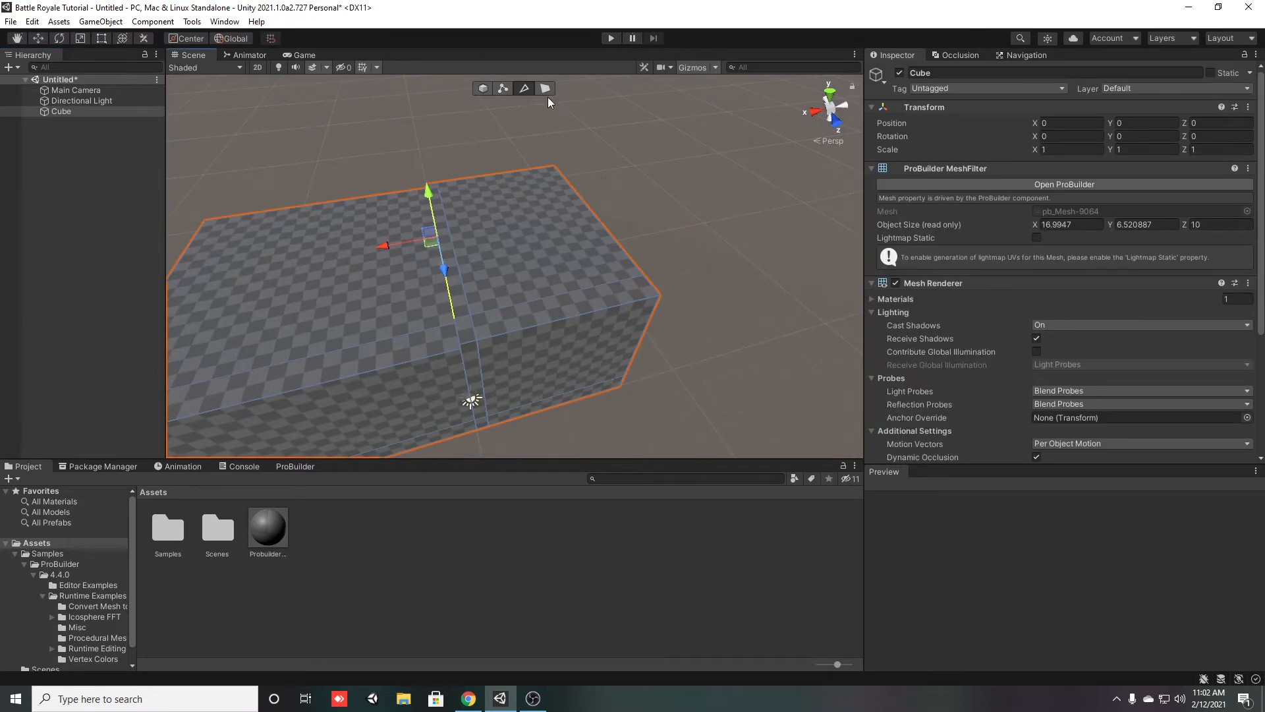
pyautogui.click(545, 88)
pyautogui.click(452, 288)
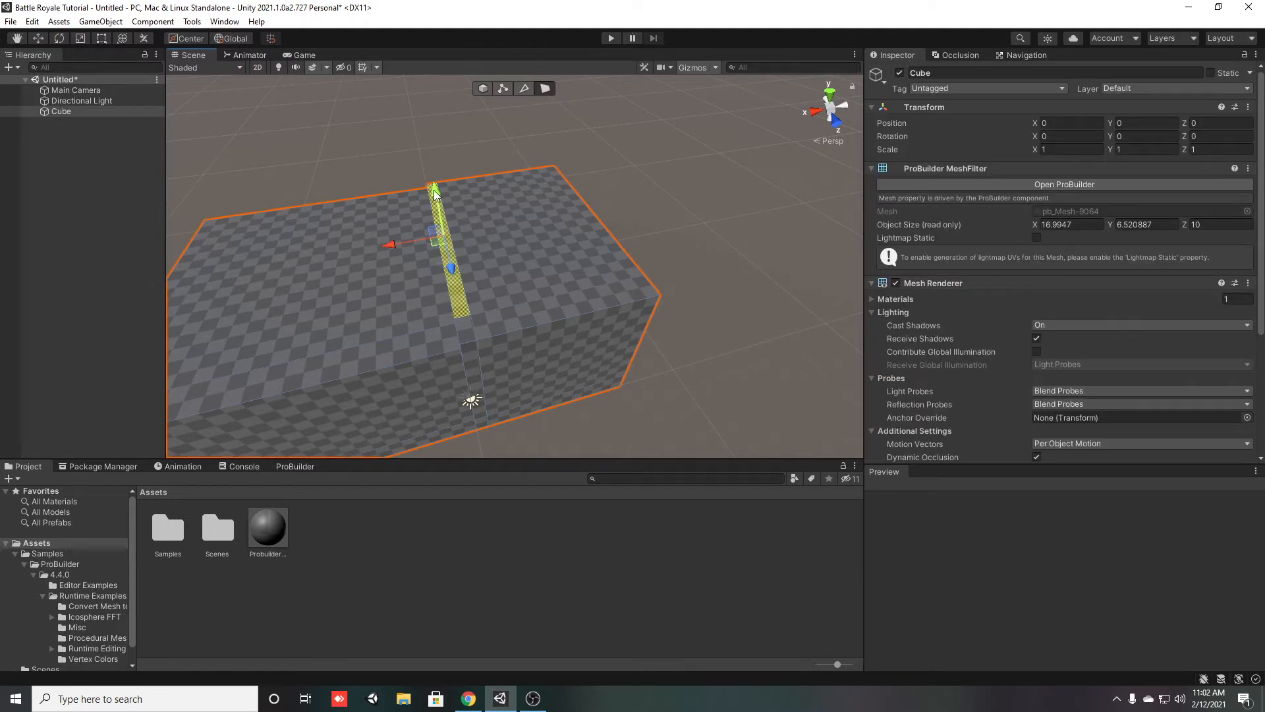
pyautogui.keyDown('shift'); pyautogui.moveTo(434, 194); pyautogui.dragTo(423, 100); pyautogui.keyUp('shift')
pyautogui.moveTo(532, 266); pyautogui.dragTo(616, 280, button='right')
pyautogui.press('d')
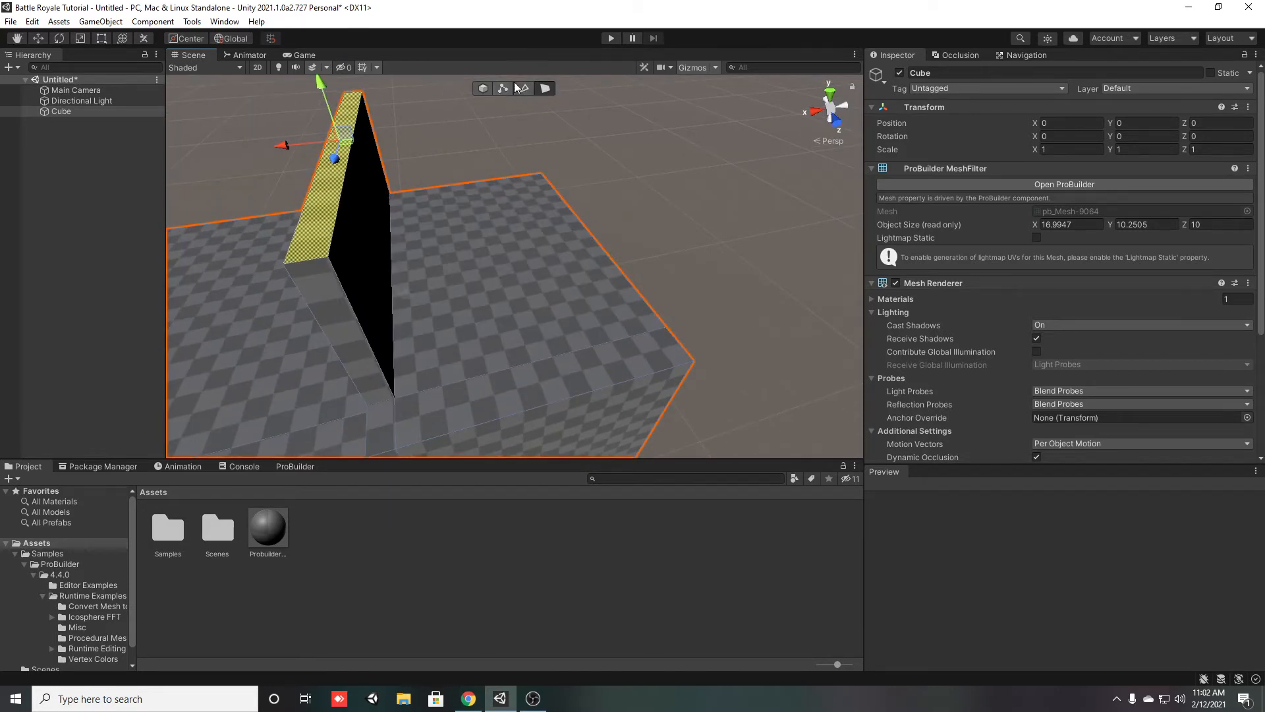
# Try raising the outer top edge of the added section, and undo the change
pyautogui.scroll(10, 590, 238)
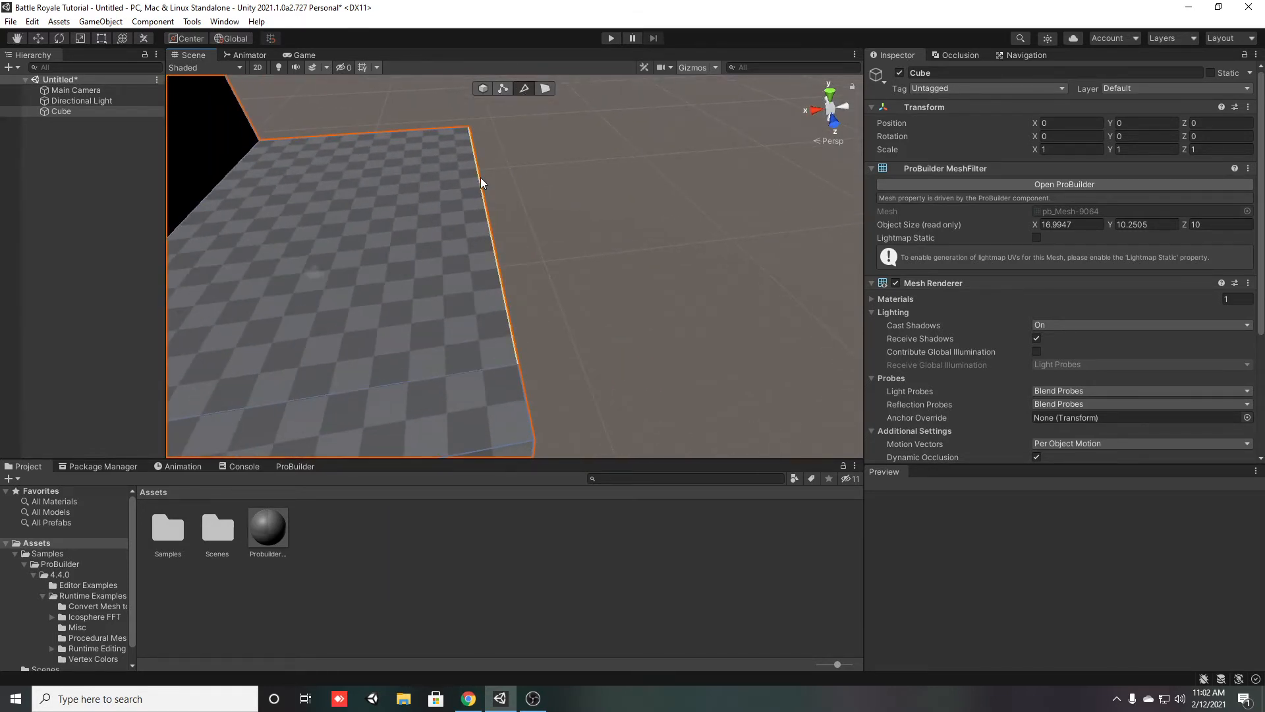
pyautogui.click(483, 206)
pyautogui.moveTo(482, 148); pyautogui.dragTo(479, 85)
pyautogui.hotkey('ctrl', 'z')
pyautogui.moveTo(485, 153)
pyautogui.mouseDown()
pyautogui.moveTo(482, 135)
pyautogui.moveTo(485, 149)
pyautogui.mouseUp()
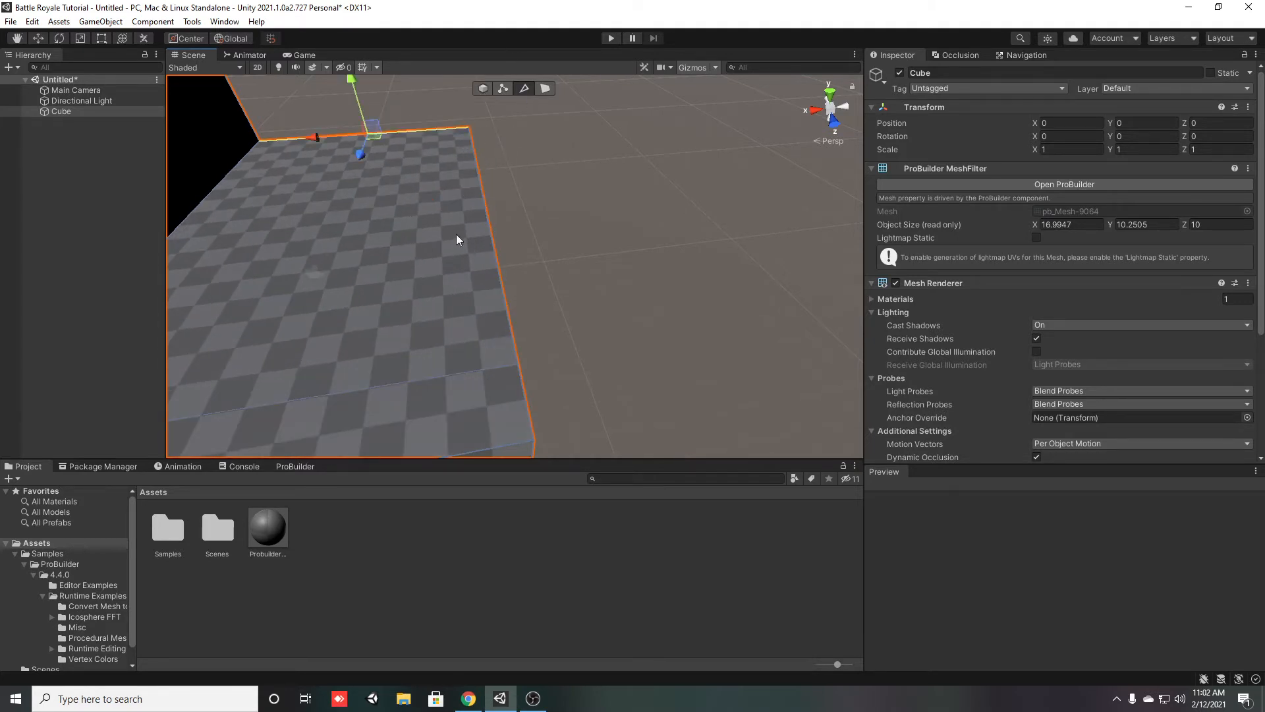
# Insert an edge loop in the added section parallel to the wall and move it along X close to the outer edge
pyautogui.keyDown('shift'); pyautogui.click(481, 370); pyautogui.keyUp('shift')
pyautogui.hotkey('alt', 'u')
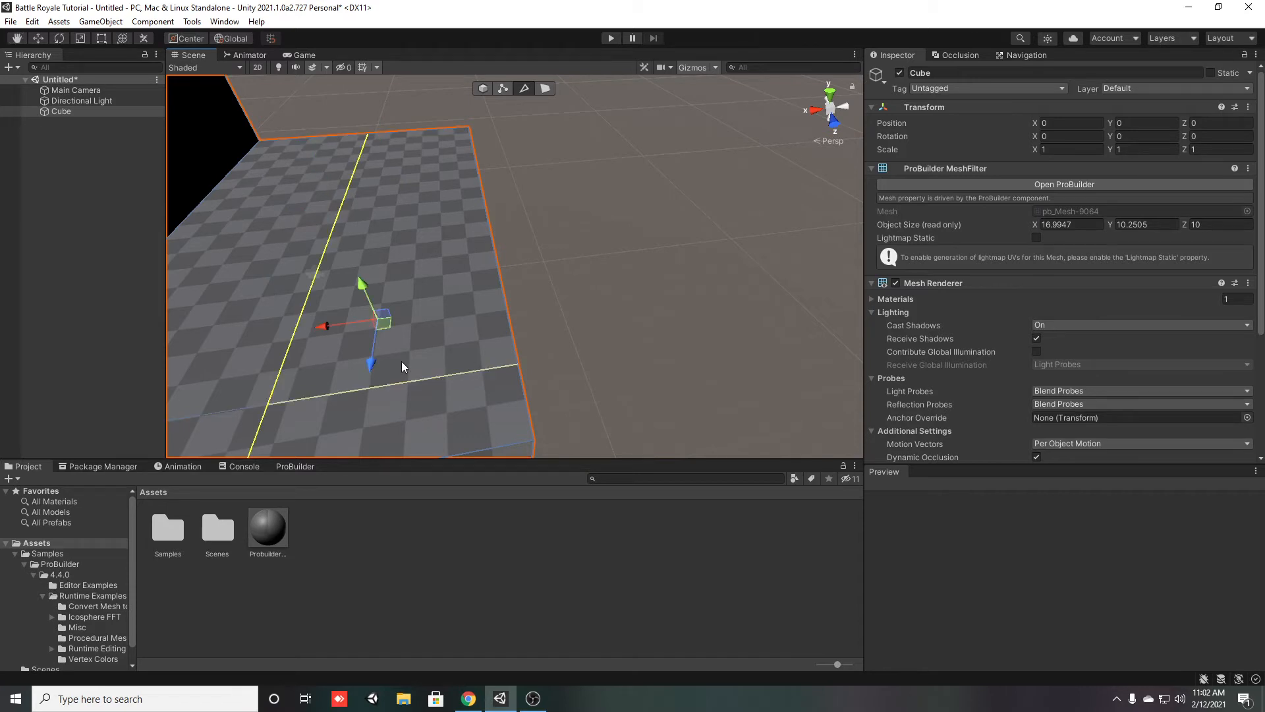
pyautogui.moveTo(330, 325); pyautogui.dragTo(424, 357)
# Select the narrow strip face along the outer edge of the added section
pyautogui.click(546, 94)
pyautogui.click(510, 416)
pyautogui.keyDown('shift'); pyautogui.click(488, 326); pyautogui.keyUp('shift')
pyautogui.moveTo(448, 418); pyautogui.dragTo(626, 352, button='right')
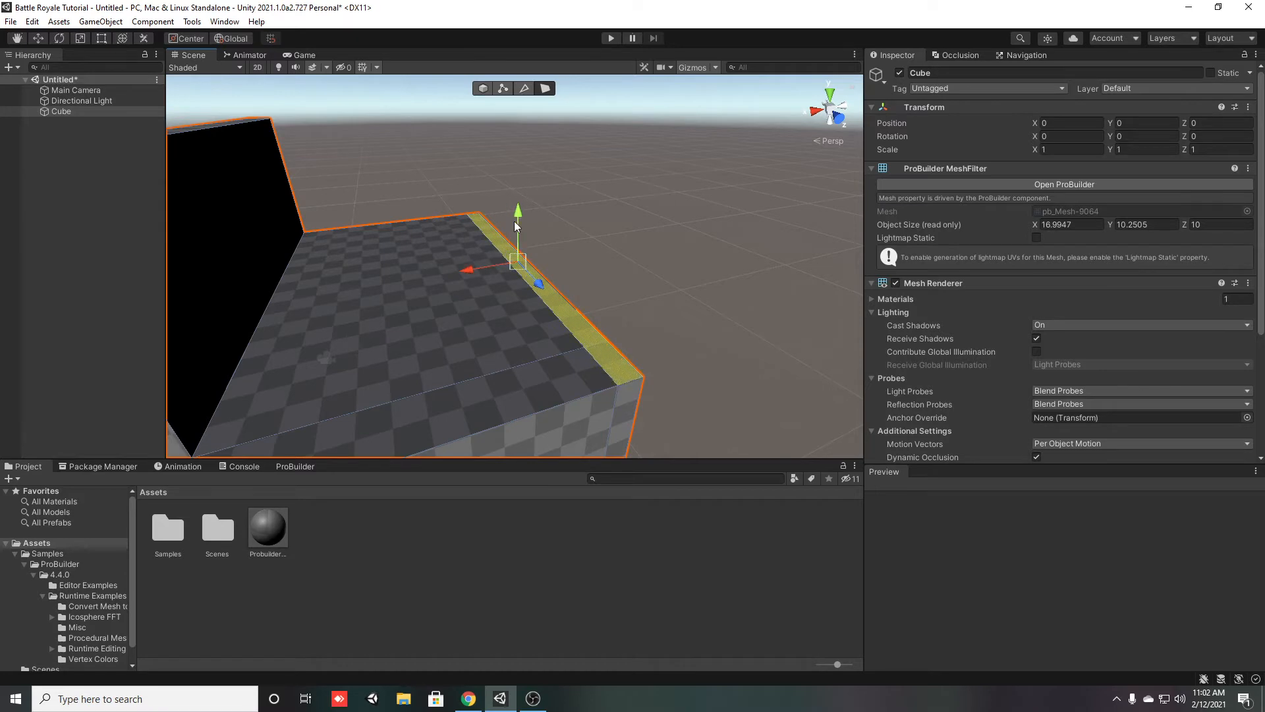
pyautogui.moveTo(653, 260); pyautogui.dragTo(209, 359, button='right')
# Try inserting another edge loop from the top edges of the added section, and undo it
pyautogui.click(524, 88)
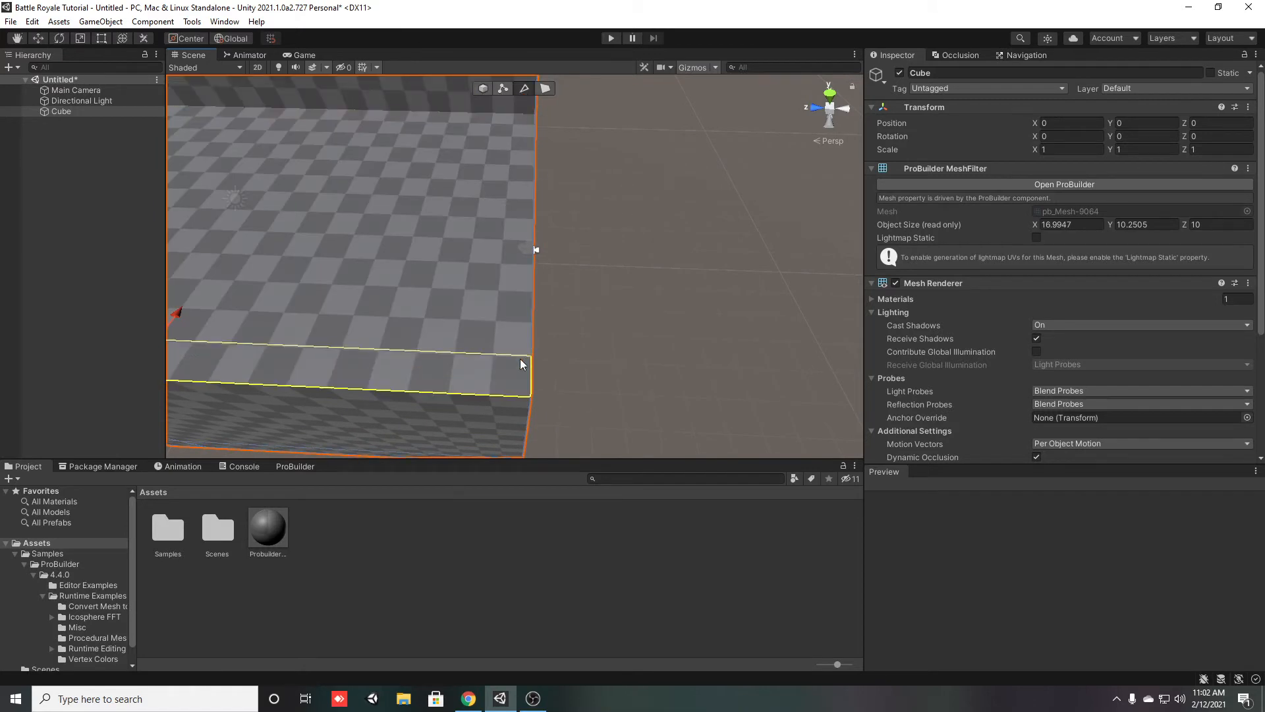
pyautogui.click(507, 354)
pyautogui.keyDown('shift'); pyautogui.click(487, 396); pyautogui.keyUp('shift')
pyautogui.keyDown('alt'); pyautogui.moveTo(568, 271); pyautogui.dragTo(285, 330); pyautogui.keyUp('alt')
pyautogui.moveTo(285, 330); pyautogui.dragTo(287, 324, button='right')
pyautogui.click(345, 318)
pyautogui.moveTo(472, 345); pyautogui.dragTo(528, 346, button='right')
pyautogui.keyDown('shift'); pyautogui.click(538, 281); pyautogui.keyUp('shift')
pyautogui.hotkey('alt', 'u')
pyautogui.hotkey('ctrl', 'z')
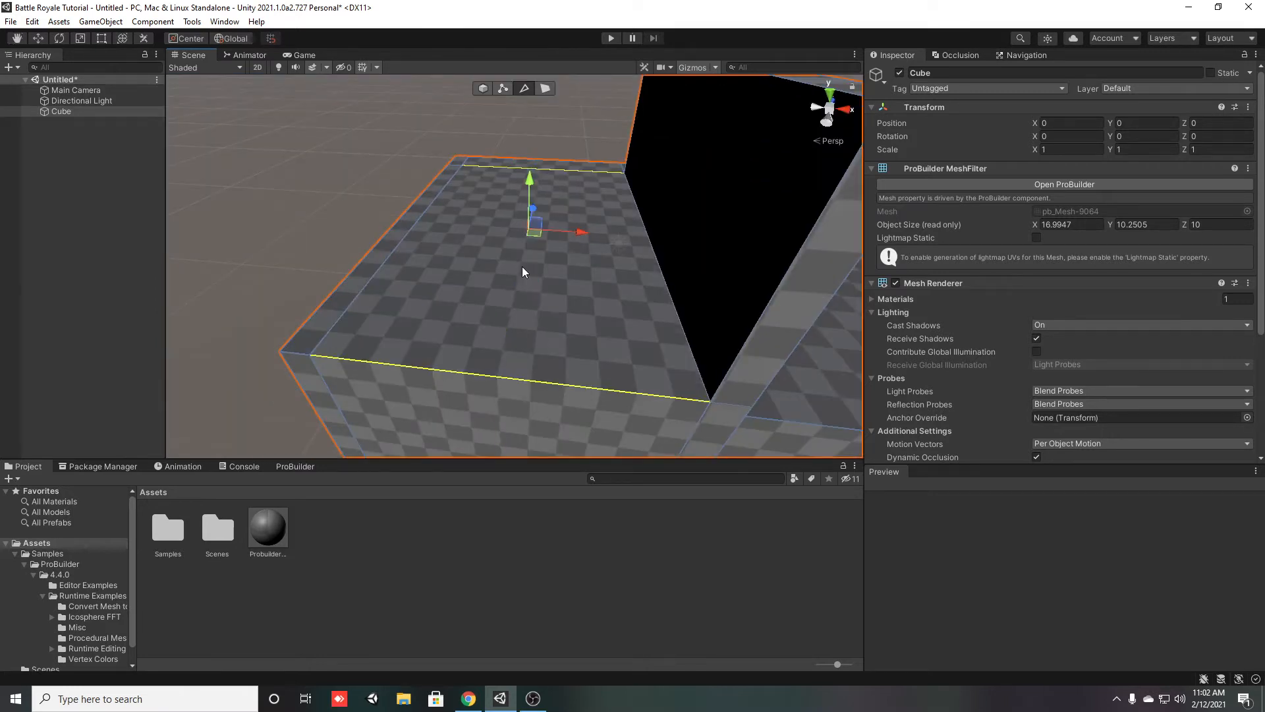
# Insert an edge loop across the added section perpendicular to the wall and move it along Z close to the back edge
pyautogui.keyDown('shift'); pyautogui.click(685, 330); pyautogui.keyUp('shift')
pyautogui.hotkey('alt', 'u')
pyautogui.moveTo(501, 310); pyautogui.dragTo(507, 238, button='right')
pyautogui.moveTo(376, 241); pyautogui.dragTo(496, 274)
pyautogui.moveTo(624, 274); pyautogui.dragTo(682, 309, button='right')
# Raise the strip face along the back edge into a second wall level with the first, to about 10.26 object height
pyautogui.click(483, 88)
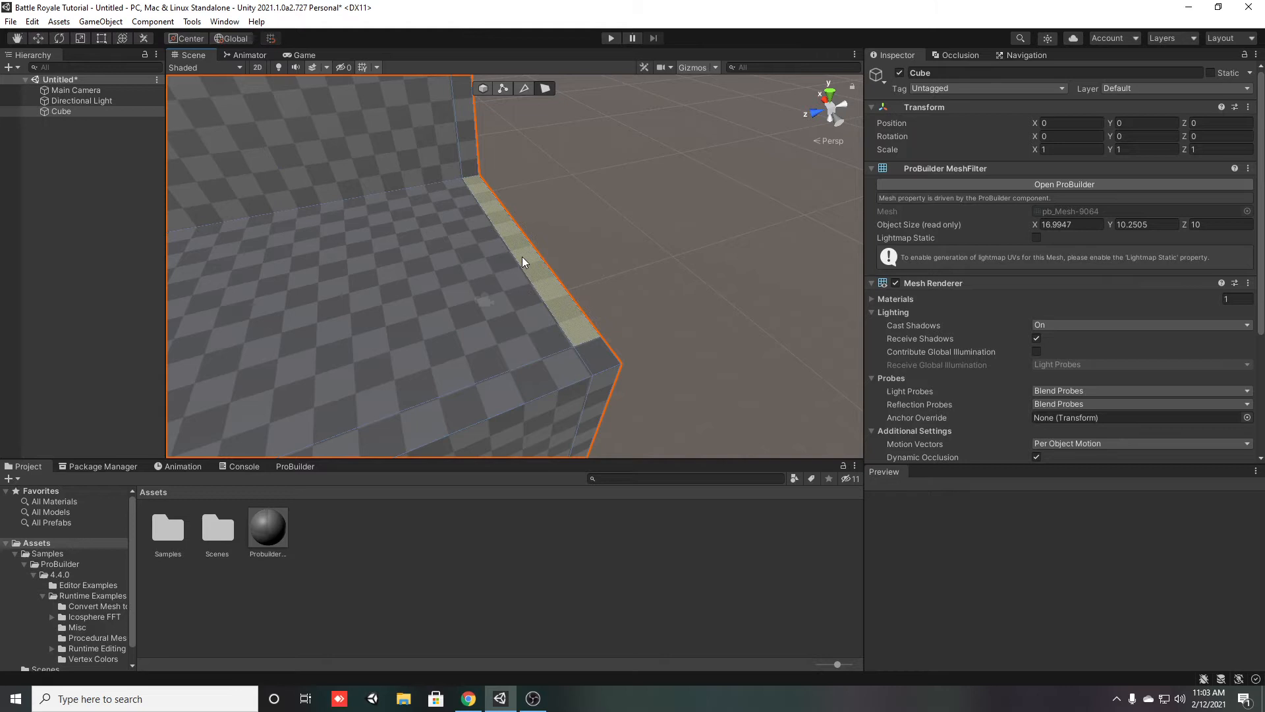
pyautogui.moveTo(602, 365); pyautogui.dragTo(405, 324, button='right')
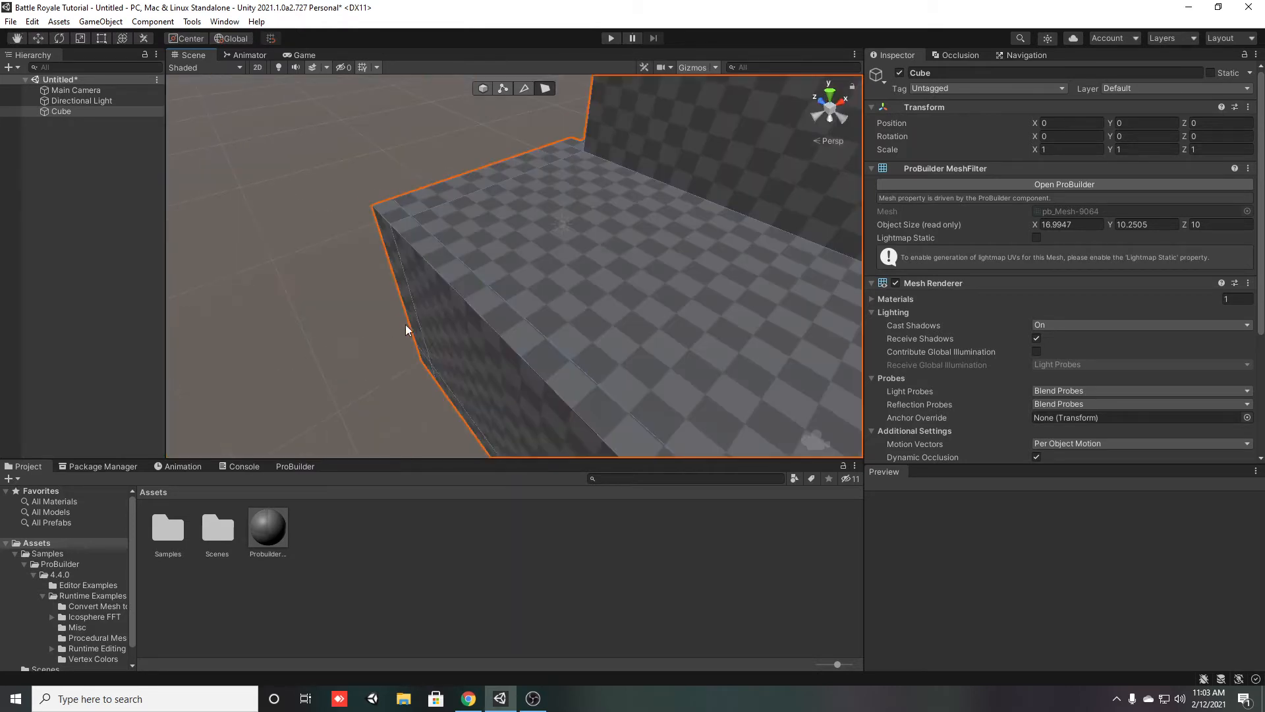
pyautogui.click(452, 298)
pyautogui.moveTo(389, 210); pyautogui.dragTo(456, 224, button='right')
pyautogui.moveTo(453, 224); pyautogui.dragTo(455, 197)
pyautogui.moveTo(455, 196); pyautogui.dragTo(613, 240, button='right')
pyautogui.moveTo(612, 233); pyautogui.dragTo(615, 164)
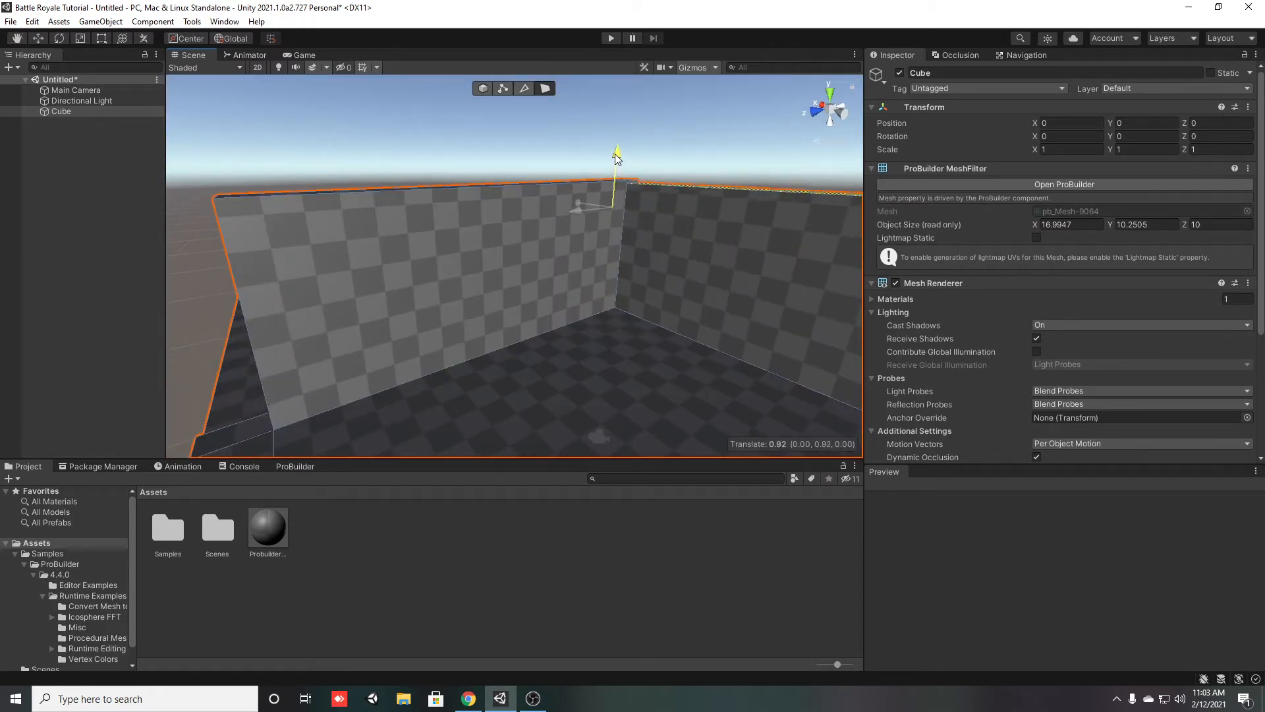
pyautogui.moveTo(615, 148); pyautogui.dragTo(616, 148)
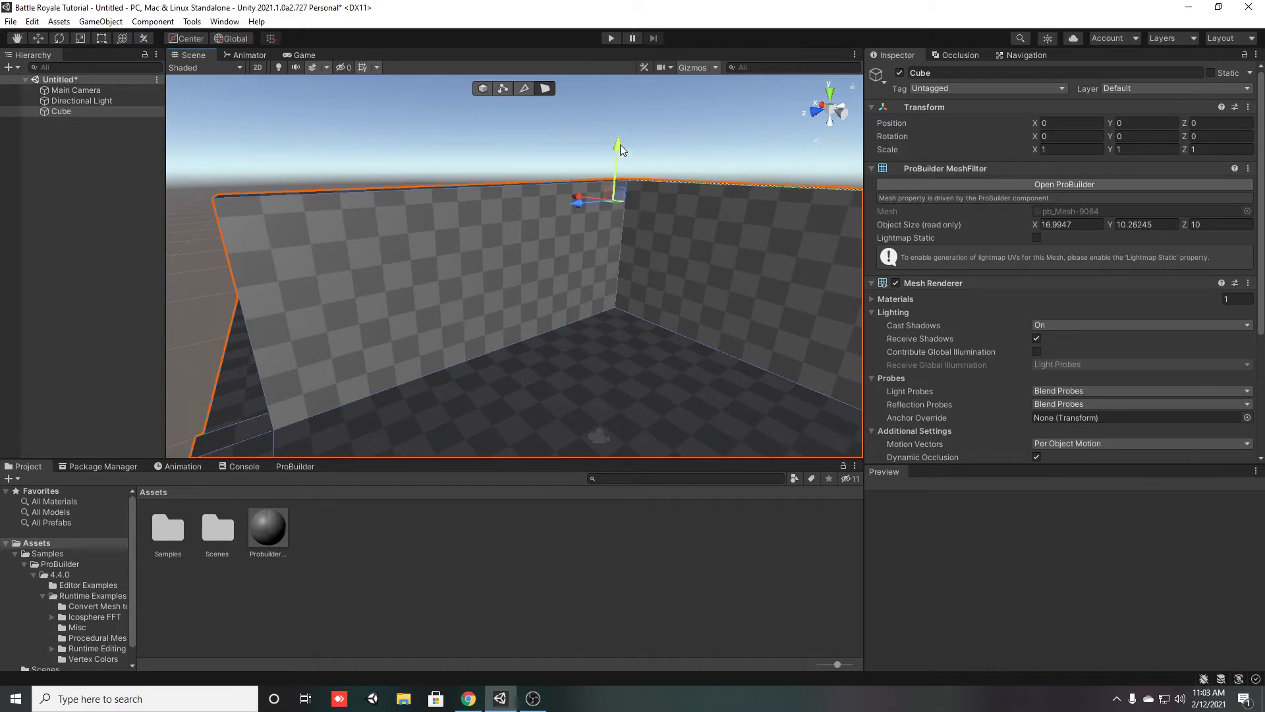
pyautogui.click(729, 139)
# Raise the top face of the first wall slightly, to an object height of about 10.48
pyautogui.moveTo(516, 294); pyautogui.dragTo(446, 319, button='right')
pyautogui.click(445, 319)
pyautogui.moveTo(659, 315); pyautogui.dragTo(575, 283, button='right')
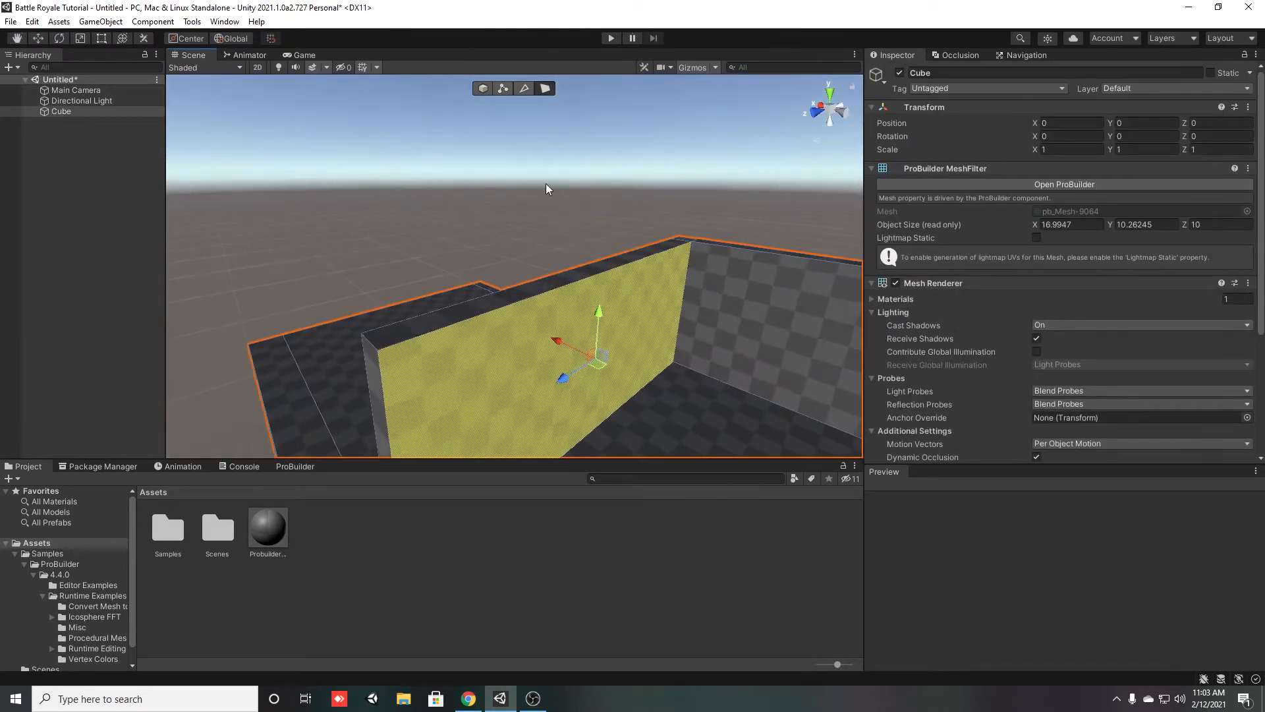
pyautogui.click(523, 89)
pyautogui.moveTo(759, 247); pyautogui.dragTo(697, 285, button='right')
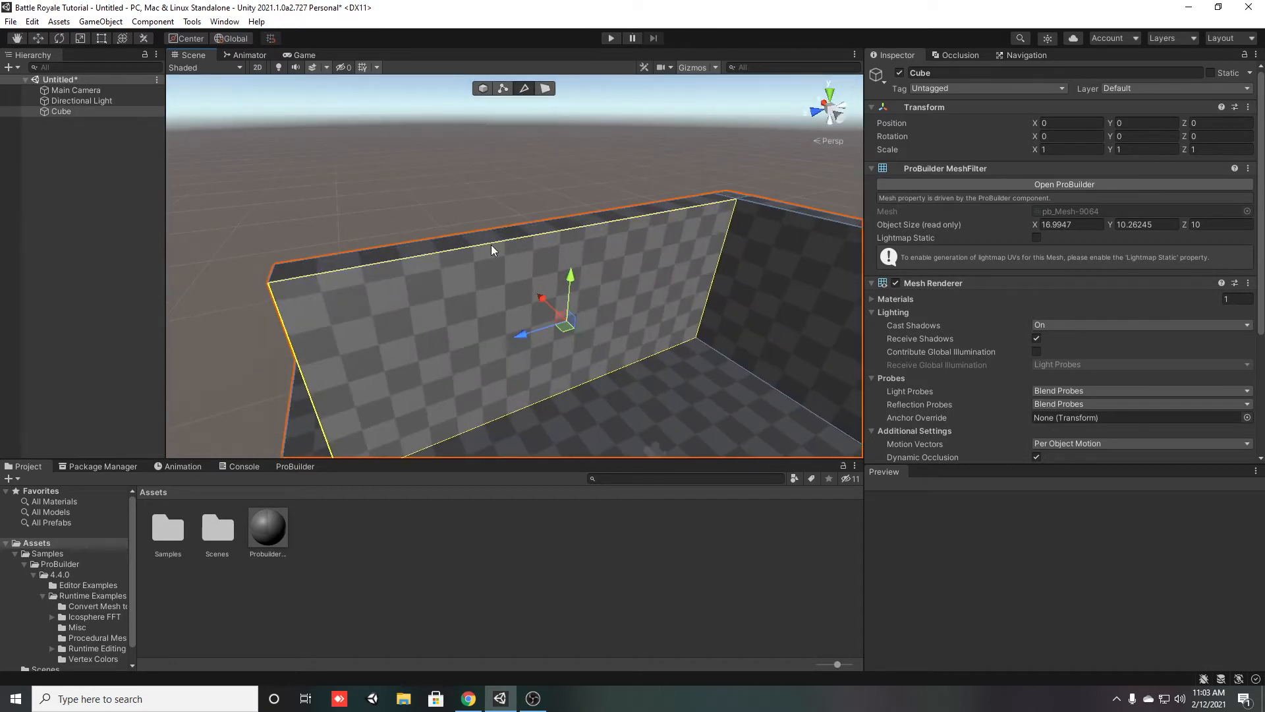
pyautogui.click(545, 87)
pyautogui.click(574, 223)
pyautogui.moveTo(573, 223); pyautogui.dragTo(520, 265, button='right')
pyautogui.moveTo(584, 239); pyautogui.dragTo(583, 227)
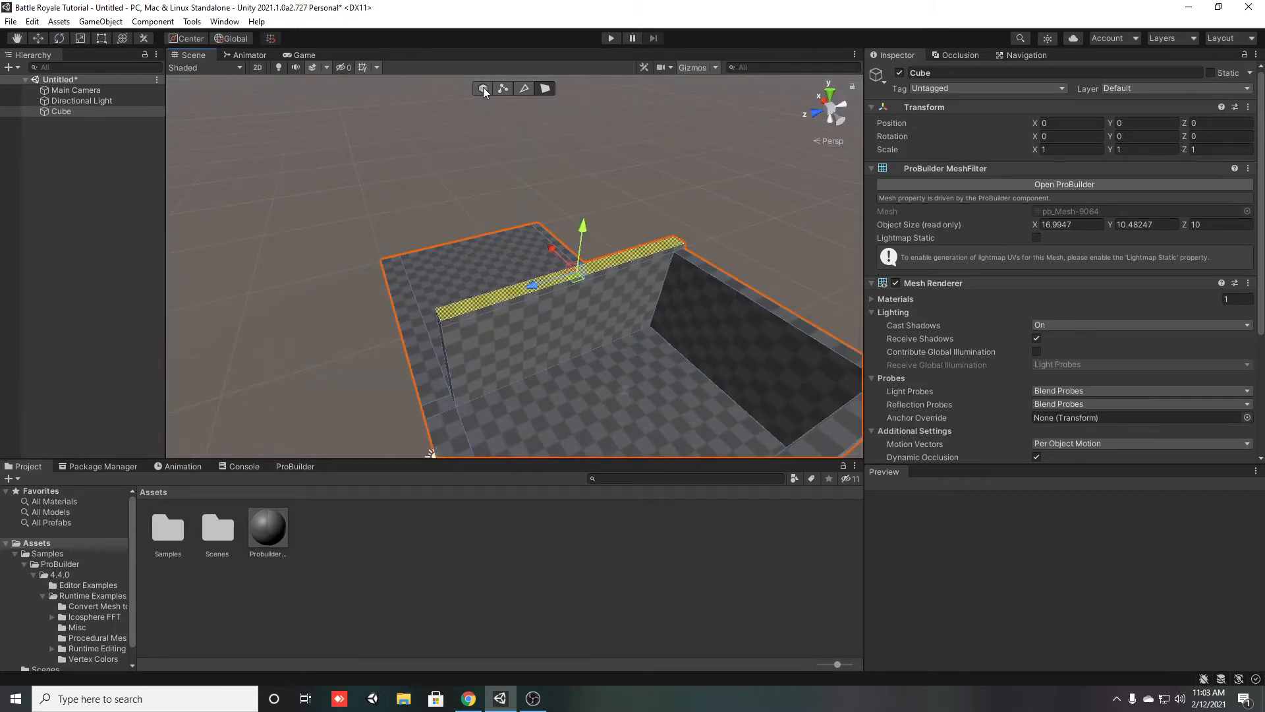
# Raise the outer side of the added section into a wall and span a roof between it and the first wall
pyautogui.click(491, 307)
pyautogui.keyDown('alt'); pyautogui.moveTo(431, 310); pyautogui.dragTo(616, 346); pyautogui.keyUp('alt')
pyautogui.moveTo(418, 258); pyautogui.dragTo(575, 286)
pyautogui.click(673, 374)
pyautogui.moveTo(679, 379); pyautogui.dragTo(613, 313, button='right')
pyautogui.press('w')
pyautogui.press('d')
pyautogui.click(559, 309)
pyautogui.moveTo(587, 264); pyautogui.dragTo(589, 264)
pyautogui.click(769, 436)
pyautogui.moveTo(771, 440); pyautogui.dragTo(524, 304, button='right')
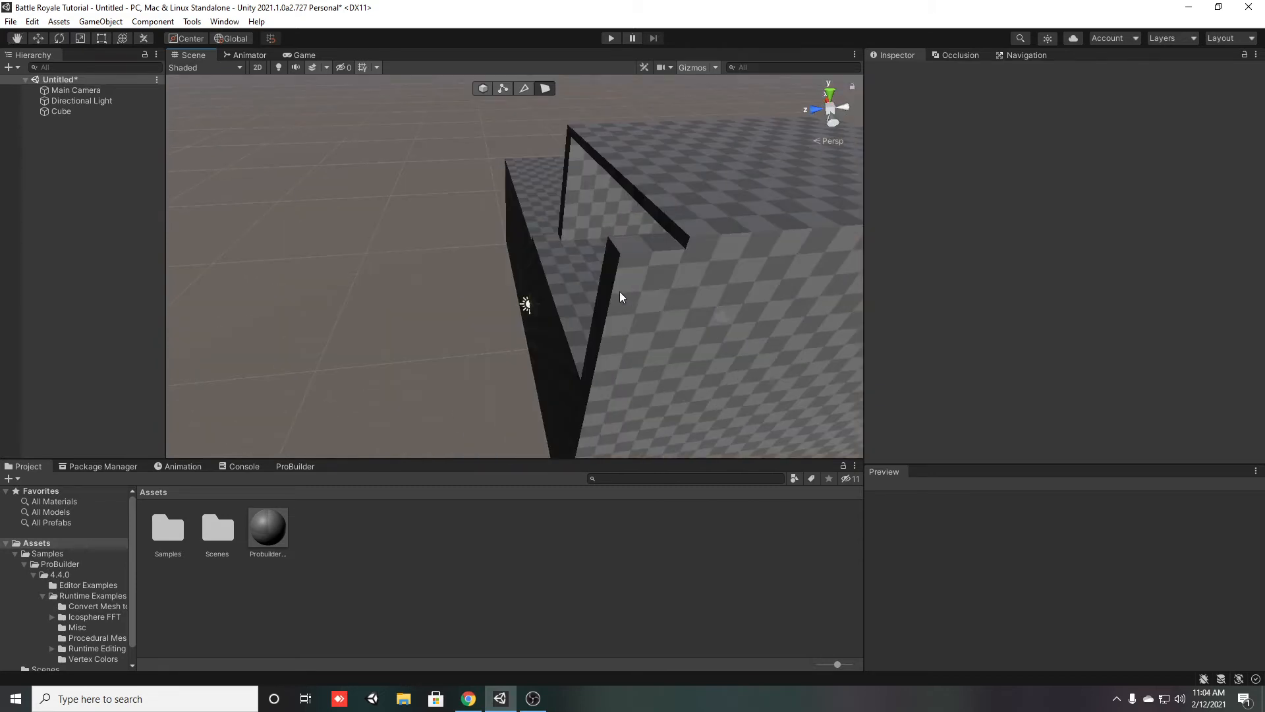
# Try lowering the front end of the outer wall, and undo the change
pyautogui.click(619, 291)
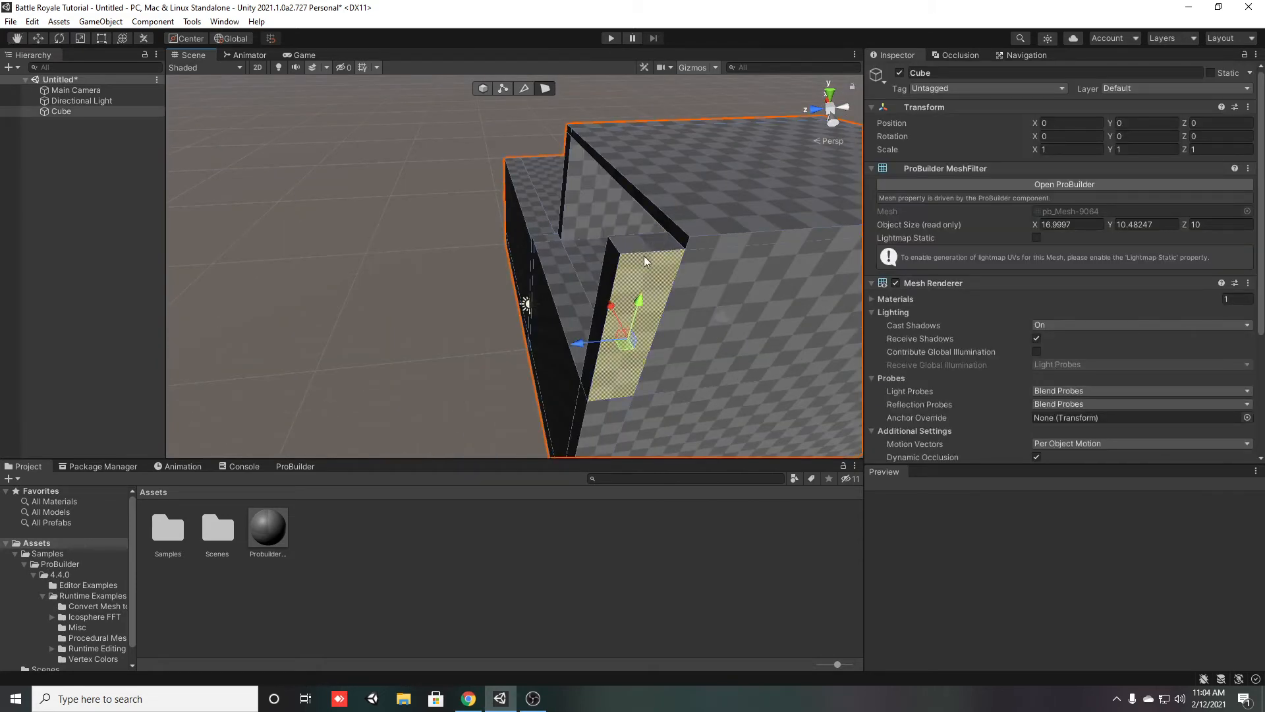
pyautogui.click(644, 261)
pyautogui.moveTo(658, 195); pyautogui.dragTo(635, 605)
pyautogui.hotkey('ctrl', 'z')
pyautogui.click(635, 605)
# Move the roof's front edge face outward along Z past the base, to an object depth of about 10.42
pyautogui.moveTo(441, 271); pyautogui.dragTo(619, 277, button='right')
pyautogui.press('w')
pyautogui.click(530, 284)
pyautogui.press('w')
pyautogui.click(426, 213)
pyautogui.moveTo(516, 287); pyautogui.dragTo(517, 229, button='right')
pyautogui.moveTo(578, 250); pyautogui.dragTo(636, 278)
pyautogui.moveTo(635, 278); pyautogui.dragTo(572, 230, button='right')
pyautogui.moveTo(571, 217)
pyautogui.mouseDown()
pyautogui.moveTo(544, 211)
pyautogui.moveTo(569, 214)
pyautogui.moveTo(553, 219)
pyautogui.mouseUp()
pyautogui.hotkey('ctrl', 'z')
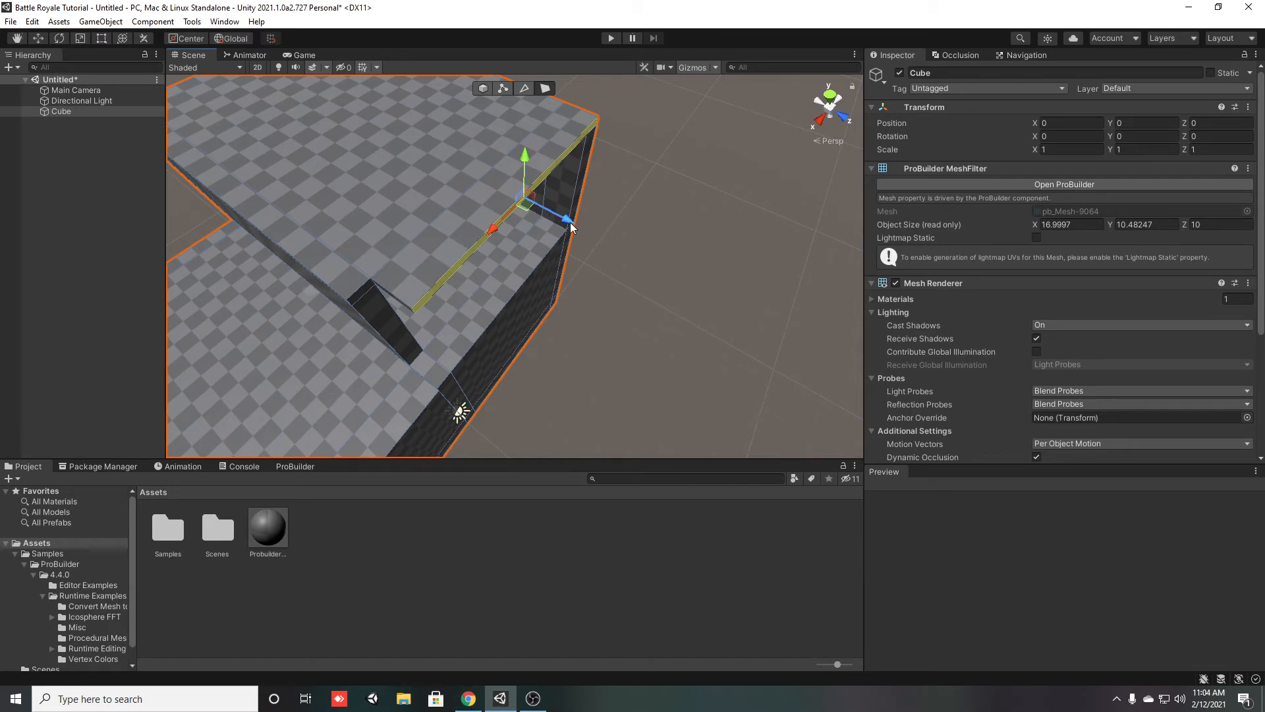
pyautogui.moveTo(578, 224); pyautogui.dragTo(584, 232)
# Extend the underside of the roof overhang down to the base's top level to form a front wall
pyautogui.moveTo(584, 231); pyautogui.dragTo(684, 197, button='right')
pyautogui.moveTo(660, 278); pyautogui.dragTo(531, 185, button='right')
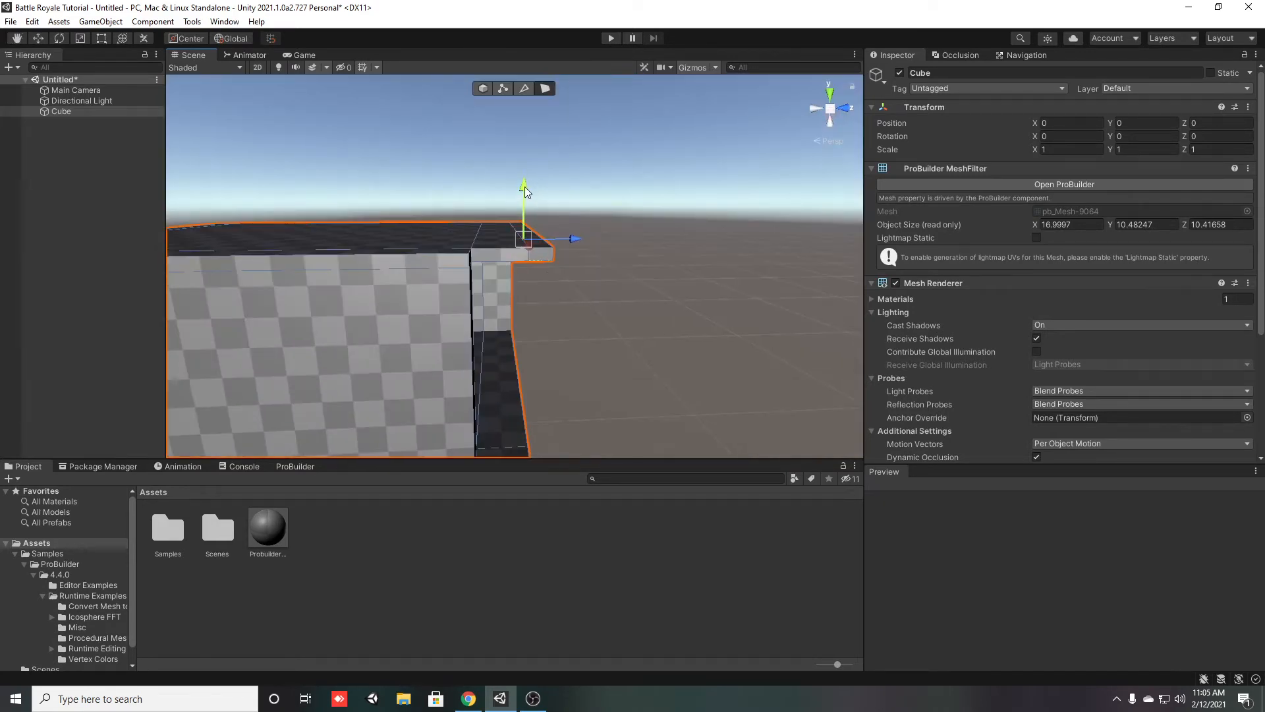
pyautogui.moveTo(531, 382); pyautogui.dragTo(572, 373, button='right')
pyautogui.moveTo(622, 314); pyautogui.dragTo(632, 210)
pyautogui.click(609, 534)
# Try moving a front face of the base outward along Z, and undo the change
pyautogui.moveTo(605, 332); pyautogui.dragTo(554, 415, button='right')
pyautogui.click(518, 338)
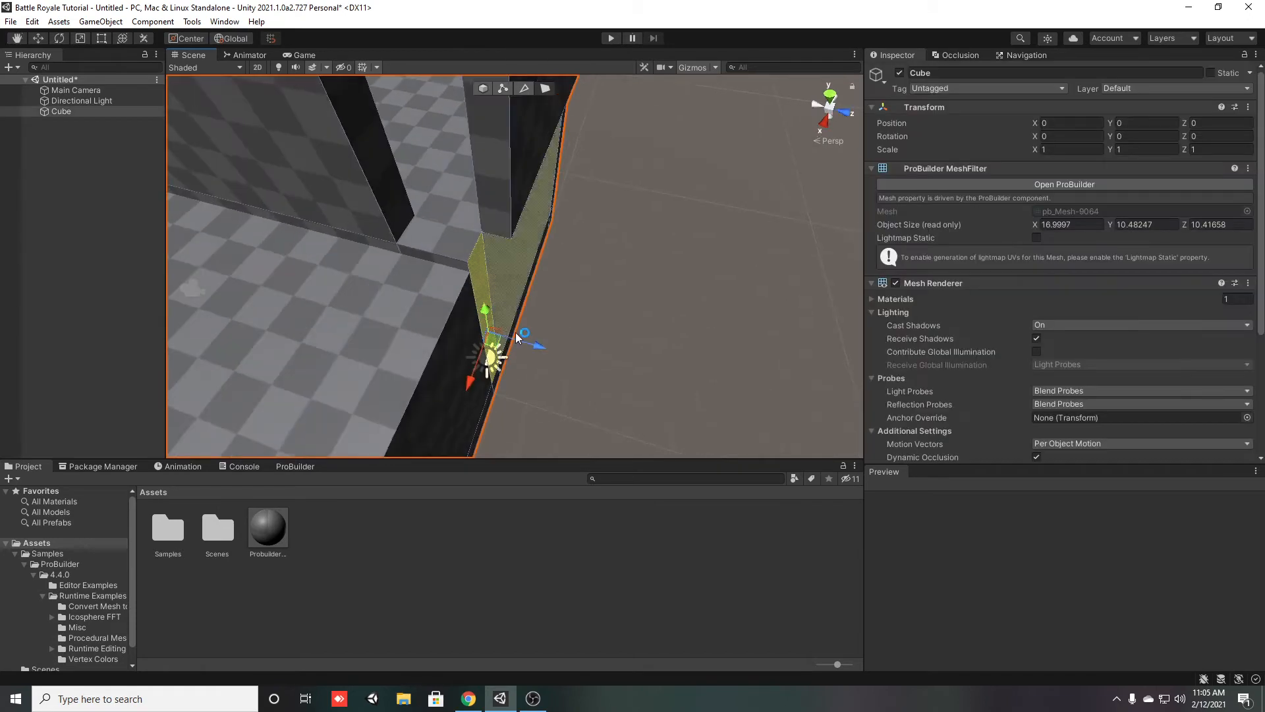
pyautogui.moveTo(536, 341); pyautogui.dragTo(555, 343)
pyautogui.hotkey('ctrl', 'z')
# Move the base's front face outward along Z by about 0.40 so it sits flush with the front wall
pyautogui.moveTo(555, 276); pyautogui.dragTo(368, 202, button='right')
pyautogui.keyDown('shift'); pyautogui.click(587, 298); pyautogui.keyUp('shift')
pyautogui.moveTo(587, 298); pyautogui.dragTo(460, 366, button='right')
pyautogui.keyDown('shift'); pyautogui.click(491, 324); pyautogui.keyUp('shift')
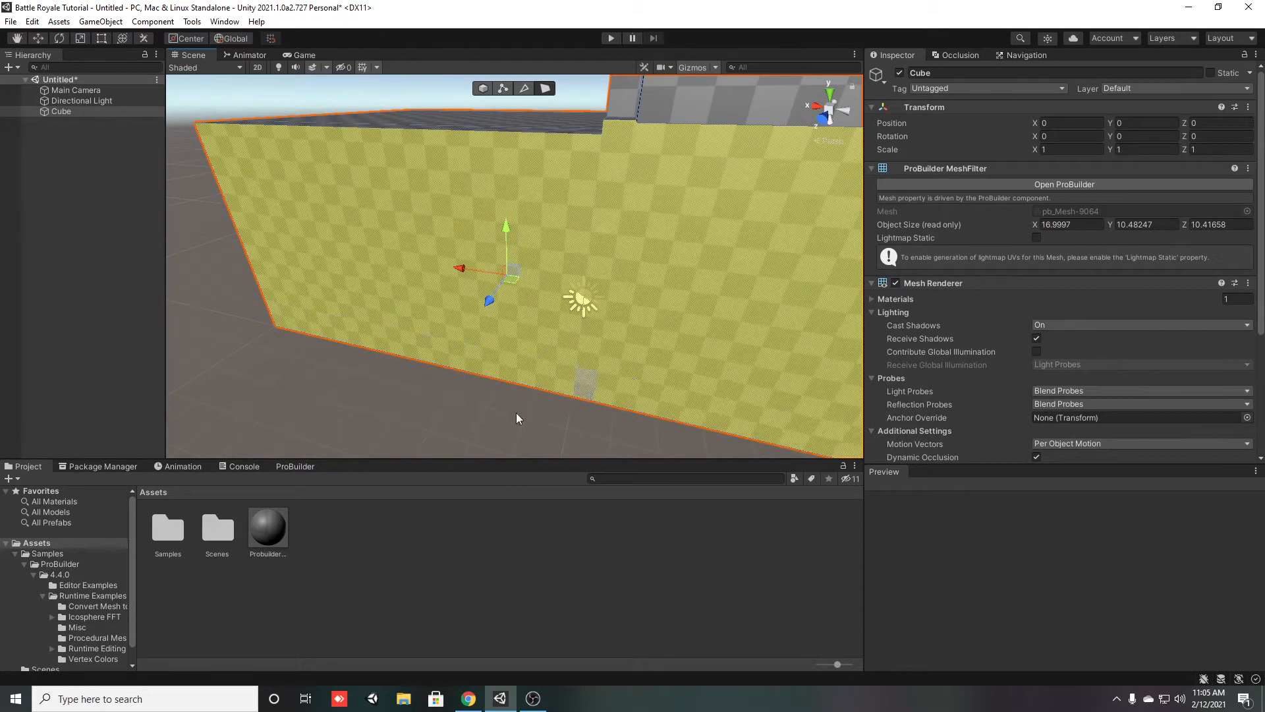
pyautogui.moveTo(516, 412); pyautogui.dragTo(625, 367, button='right')
pyautogui.moveTo(489, 425)
pyautogui.mouseDown(button='right')
pyautogui.moveTo(626, 526)
pyautogui.moveTo(706, 498)
pyautogui.moveTo(495, 409)
pyautogui.mouseUp(button='right')
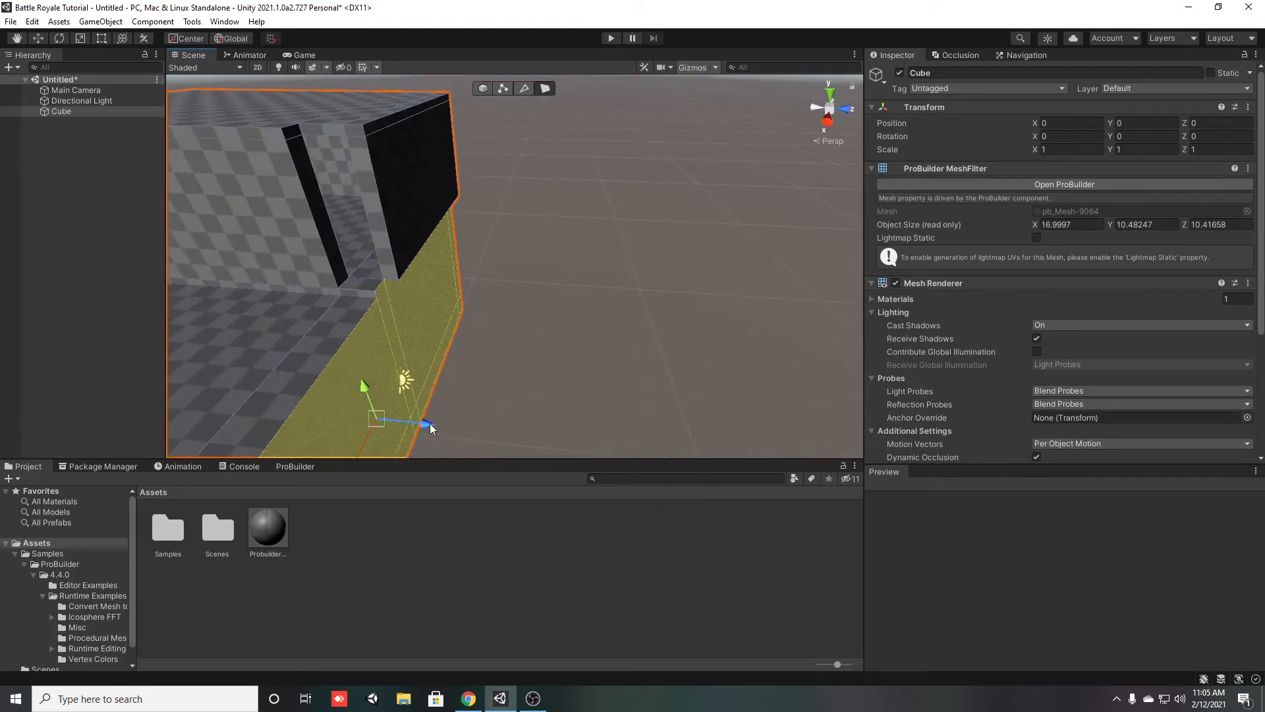
pyautogui.moveTo(427, 421); pyautogui.dragTo(440, 425)
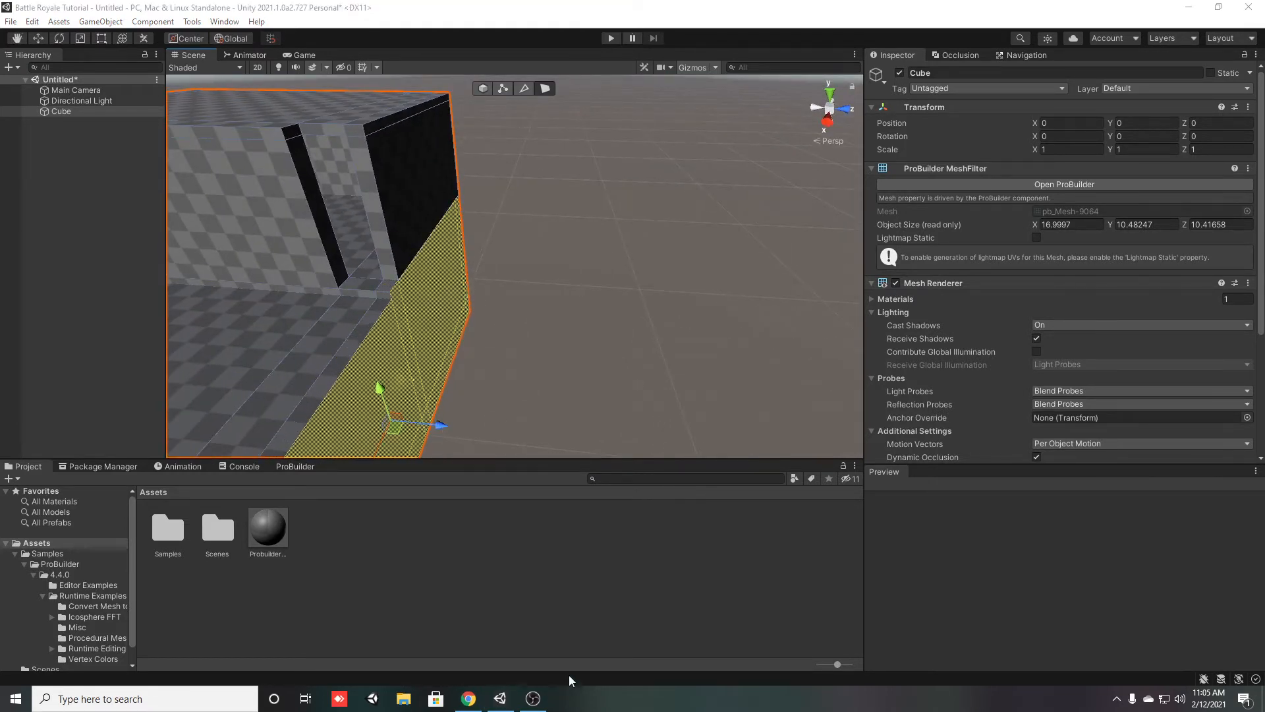
pyautogui.click(396, 497)
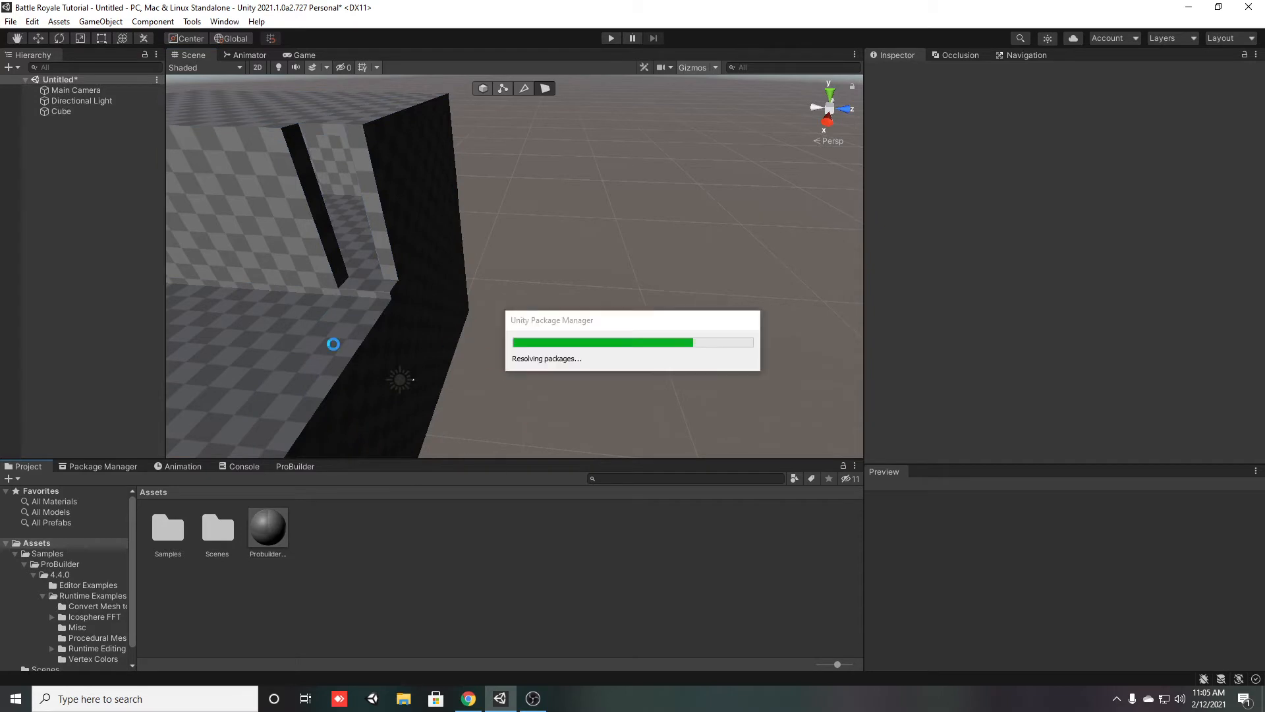
# Save the scene as TutorialHouse in the Assets folder
pyautogui.hotkey('ctrl', 's')
pyautogui.write('wa')
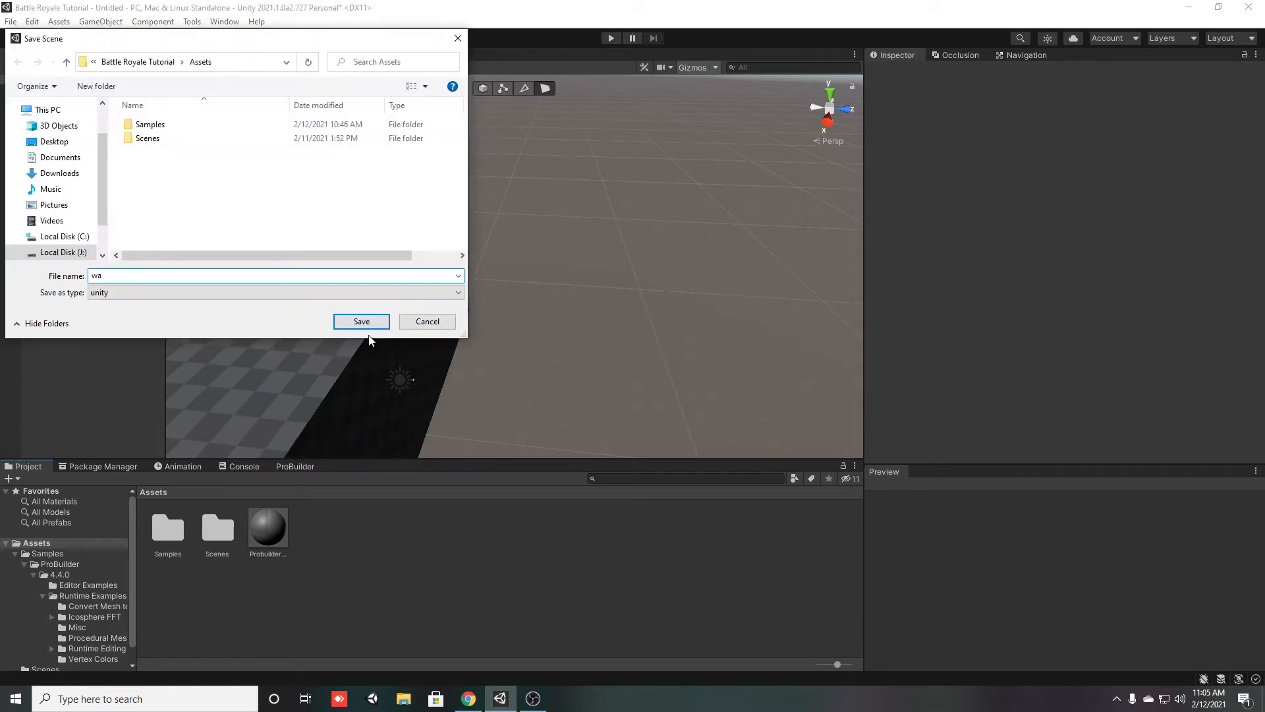
pyautogui.moveTo(232, 275); pyautogui.dragTo(47, 266)
pyautogui.write('TutorialHouse')
pyautogui.press('Return')
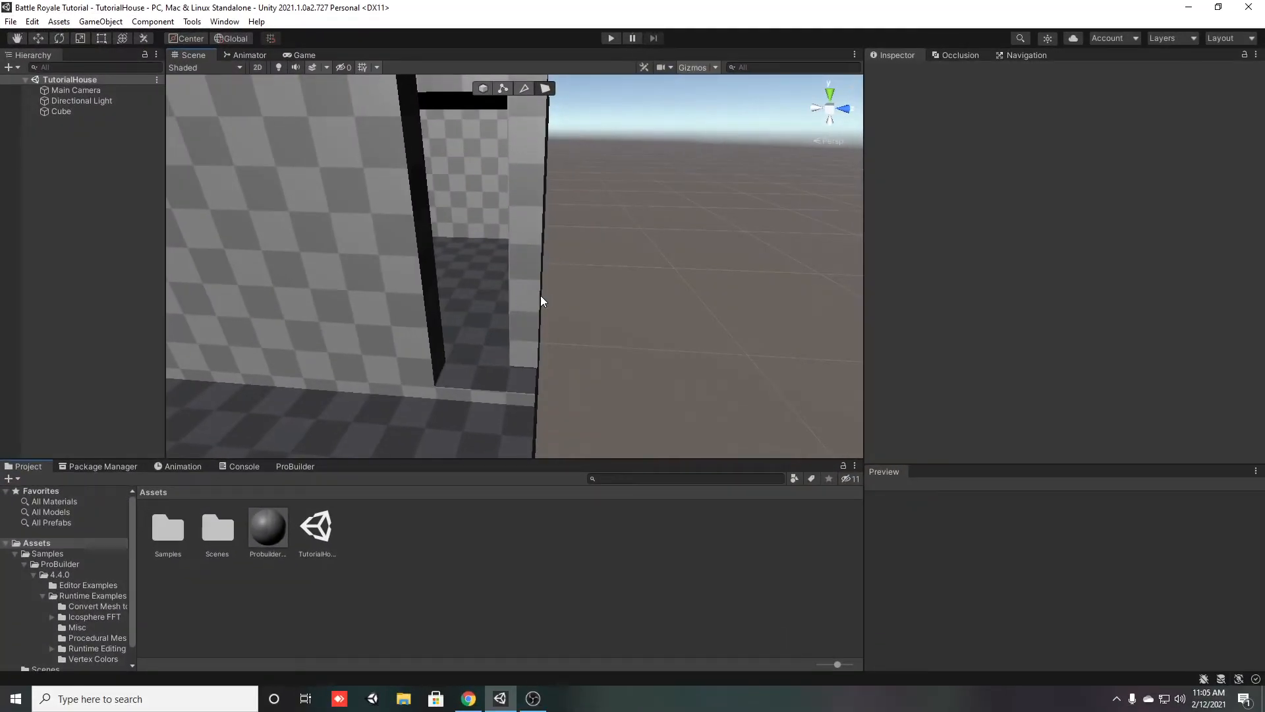
# Try moving the wall face around the doorway outward along X, flush with the adjoining long wall
pyautogui.click(540, 295)
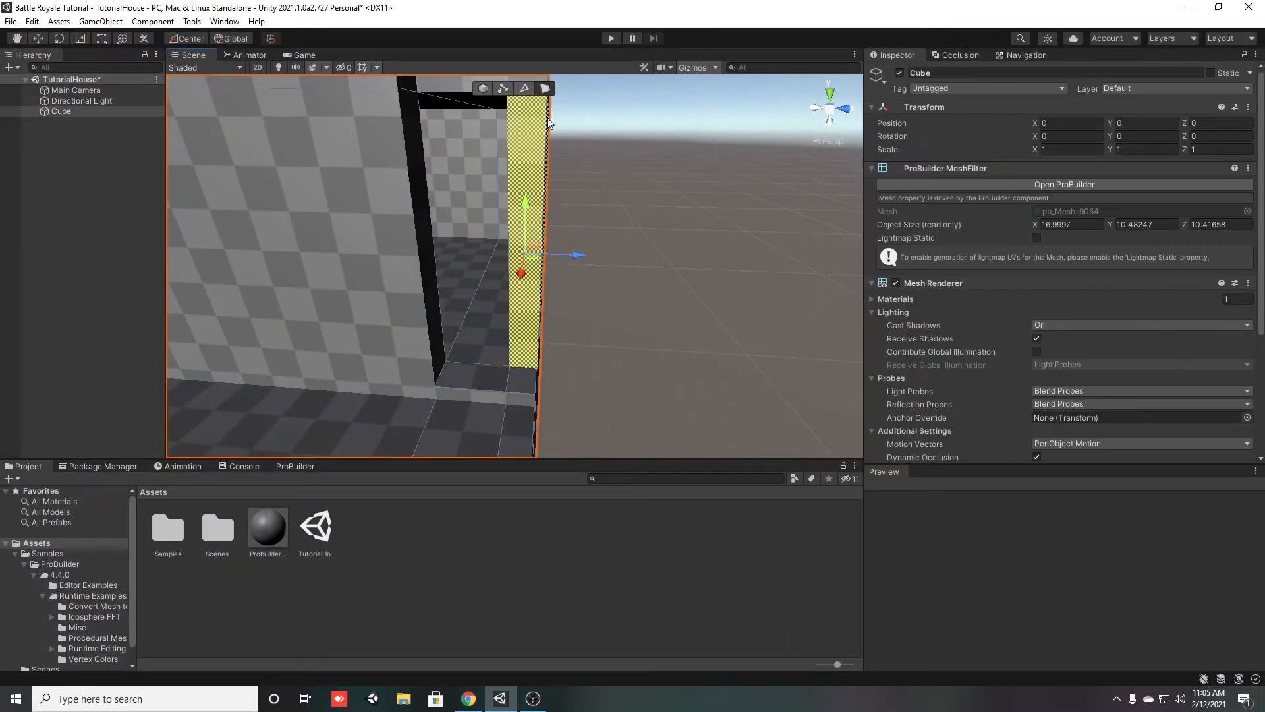
pyautogui.keyDown('alt'); pyautogui.moveTo(540, 316); pyautogui.dragTo(435, 425); pyautogui.keyUp('alt')
pyautogui.keyDown('shift'); pyautogui.click(596, 170); pyautogui.keyUp('shift')
pyautogui.moveTo(551, 339); pyautogui.dragTo(511, 351)
pyautogui.click(597, 576)
pyautogui.moveTo(425, 307); pyautogui.dragTo(571, 342, button='right')
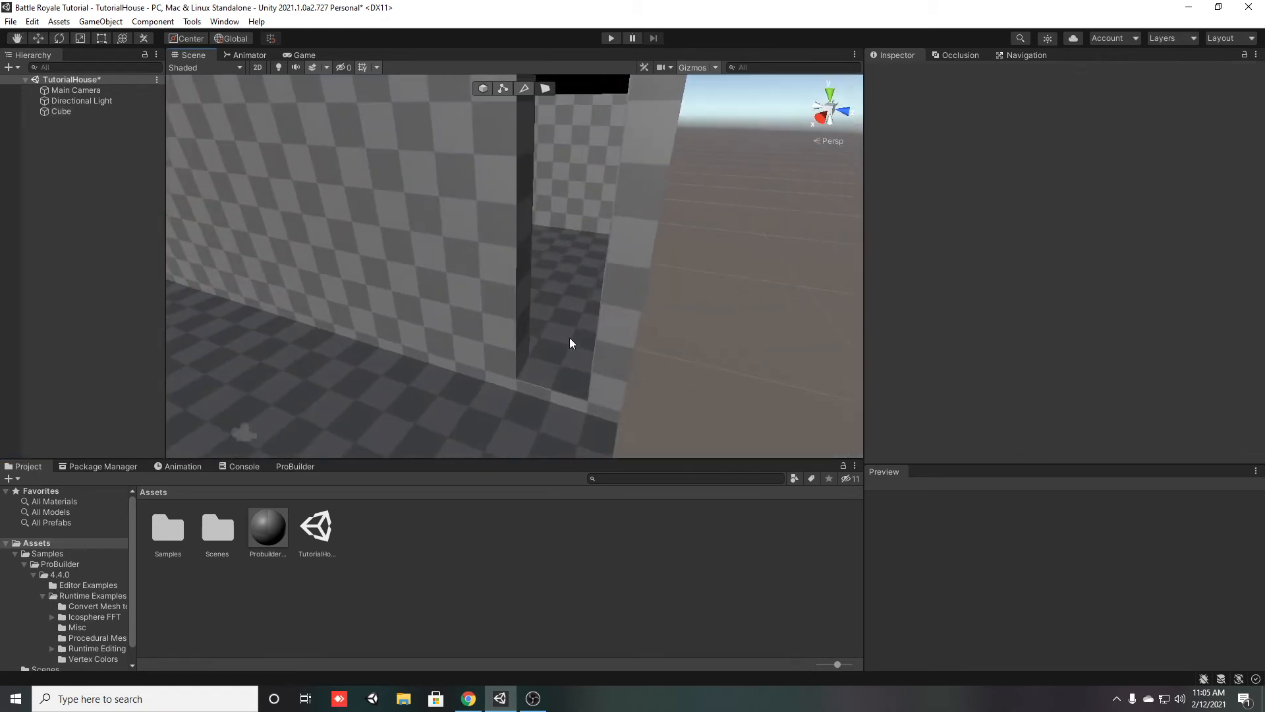
# Try moving the doorway's side face along Z, and undo it together with the preceding alignment of the doorway wall
pyautogui.click(521, 299)
pyautogui.moveTo(566, 258); pyautogui.dragTo(518, 256)
pyautogui.hotkey('ctrl', 'z')
pyautogui.moveTo(519, 265); pyautogui.dragTo(522, 246, button='right')
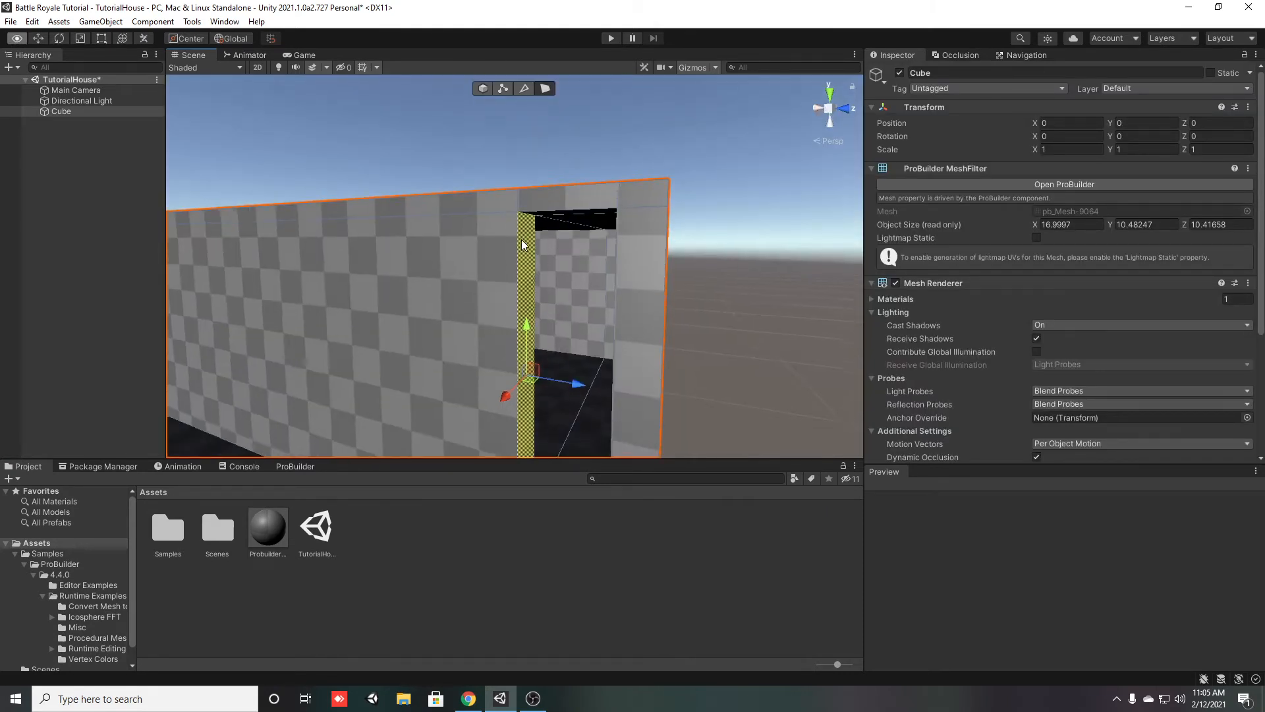
pyautogui.moveTo(574, 388); pyautogui.dragTo(521, 377)
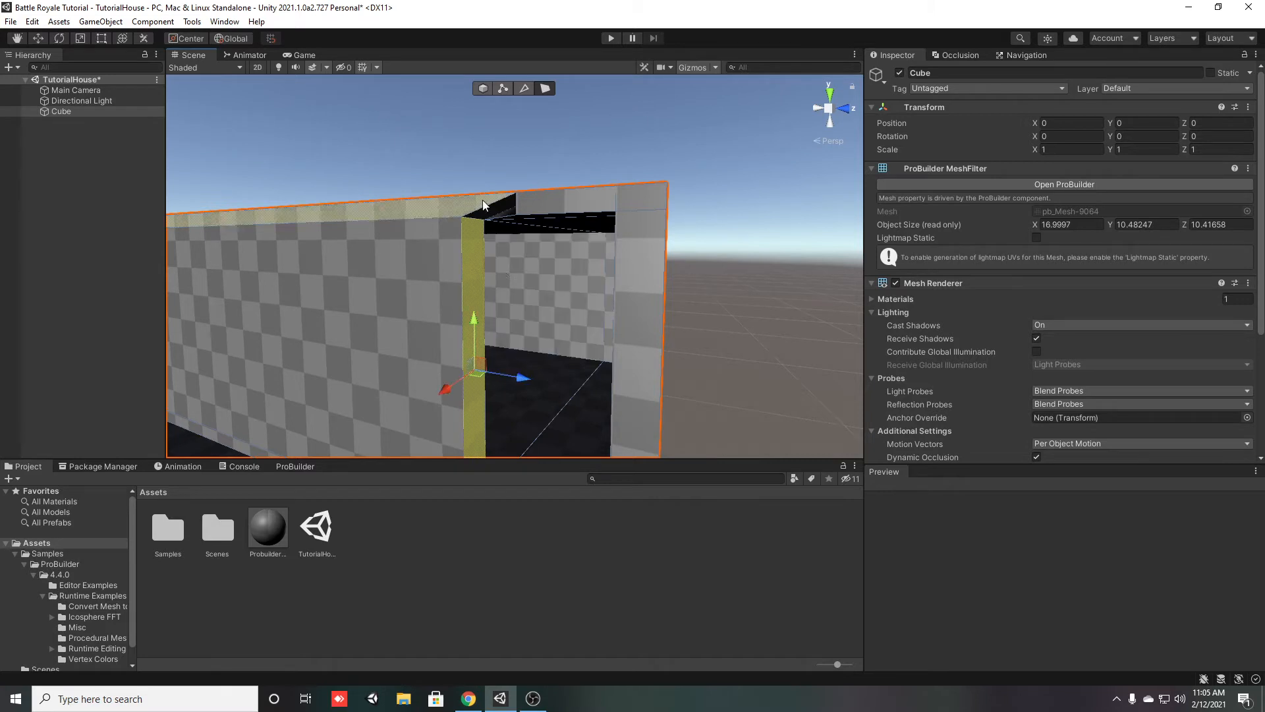
pyautogui.hotkey('ctrl', 'z')
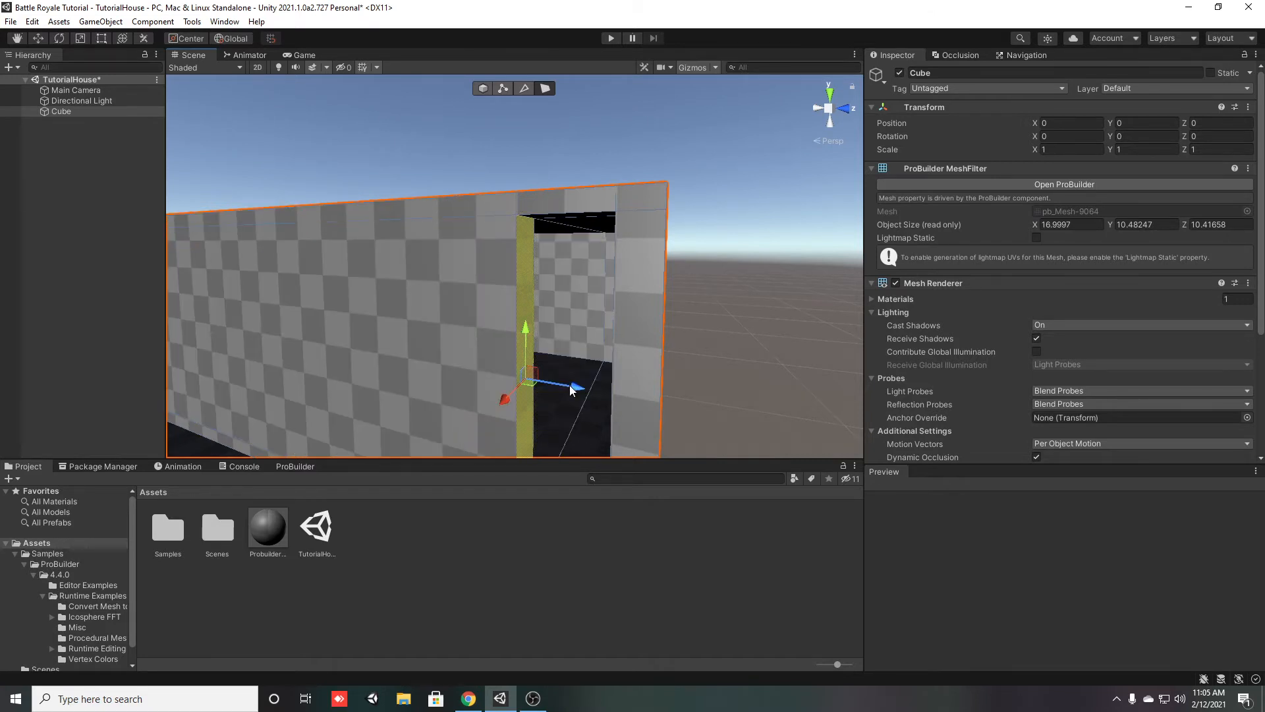
pyautogui.moveTo(565, 384); pyautogui.dragTo(557, 381)
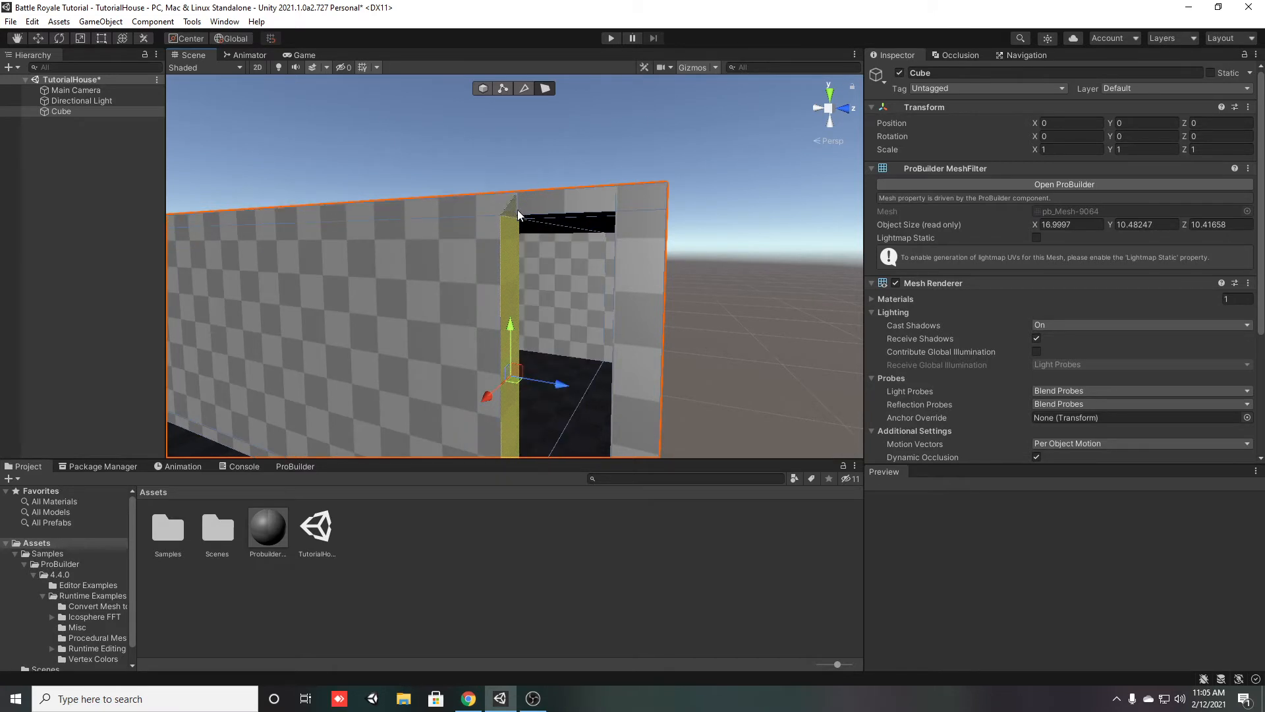
pyautogui.hotkey('ctrl', 'z')
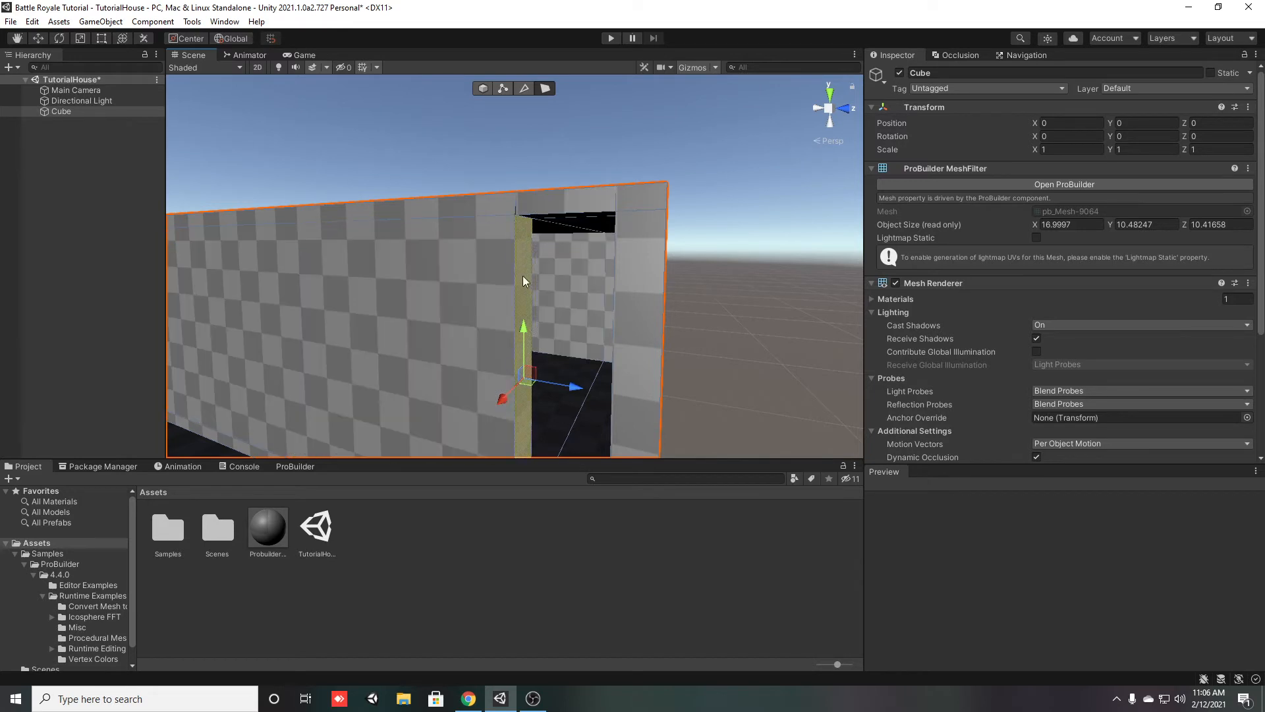
pyautogui.hotkey('ctrl', 'z')
pyautogui.hotkey('ctrl', 'z')
pyautogui.hotkey('ctrl', 'z')
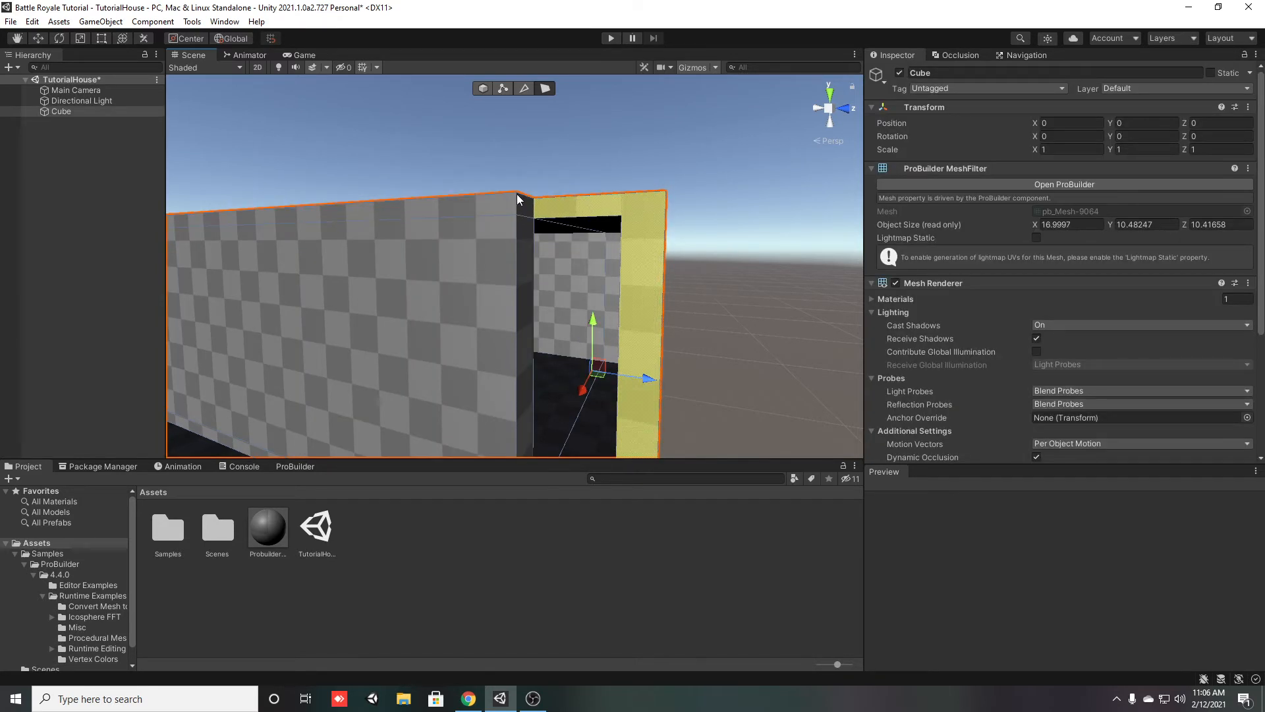
# Widen the doorway by moving the side face next to the long wall along Z, away from the wall's outer end
pyautogui.click(530, 294)
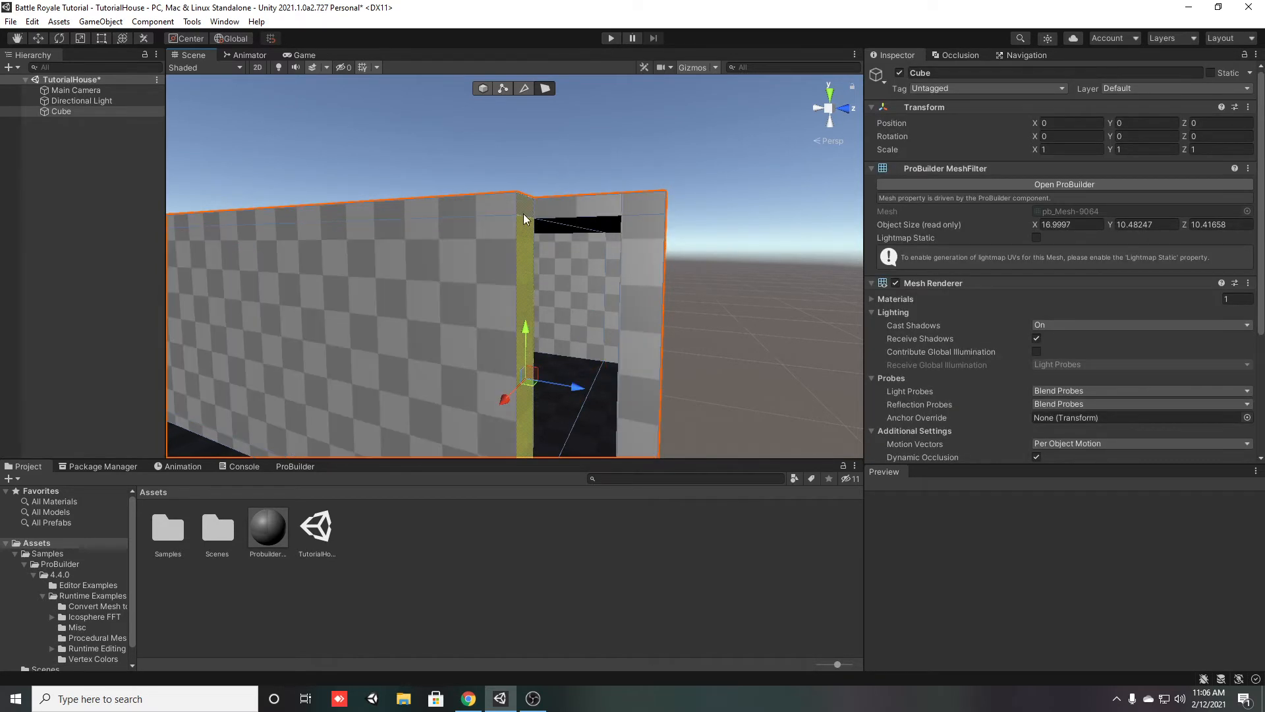
pyautogui.moveTo(595, 385); pyautogui.dragTo(580, 335, button='right')
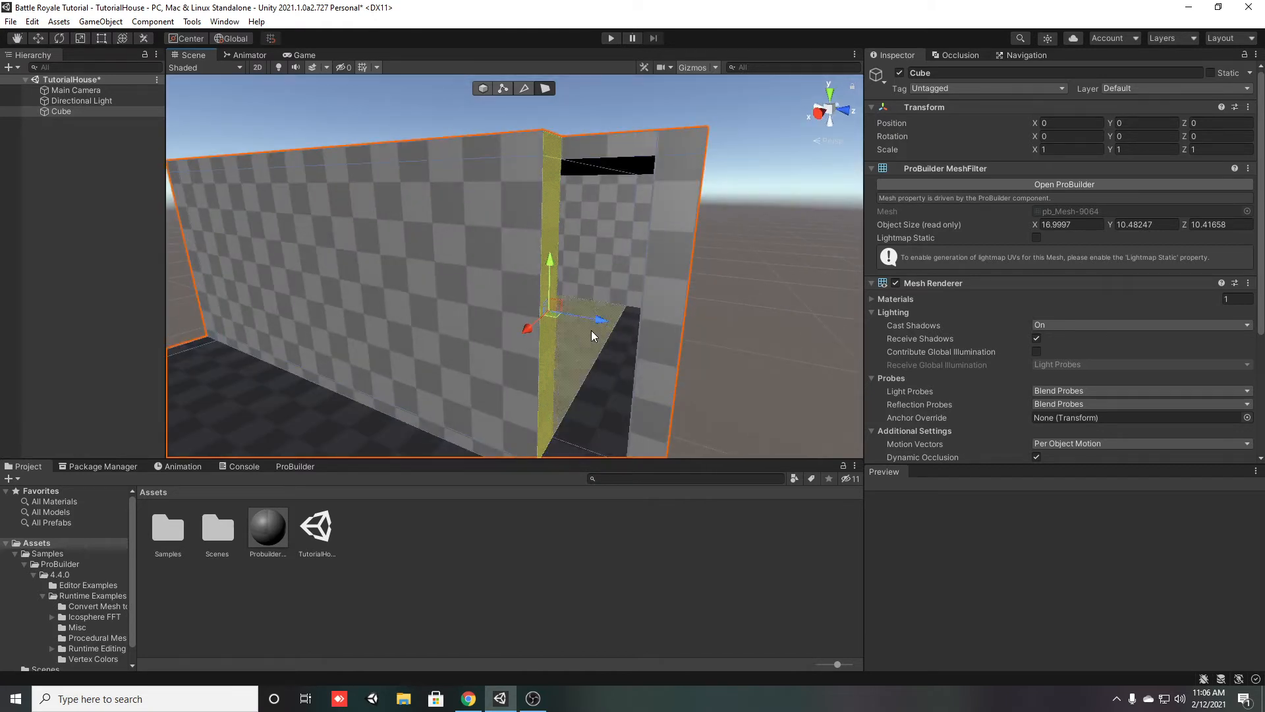
pyautogui.moveTo(601, 326); pyautogui.dragTo(543, 321)
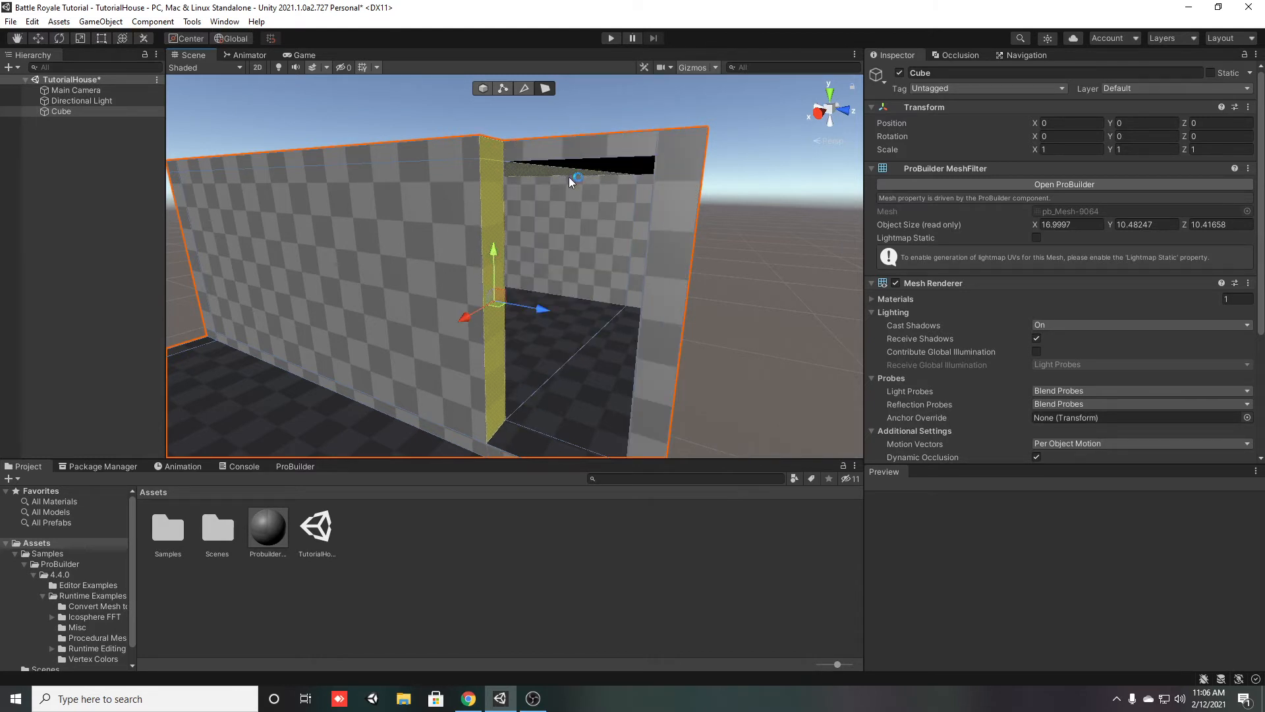
pyautogui.moveTo(540, 317); pyautogui.dragTo(554, 323)
pyautogui.moveTo(551, 329); pyautogui.dragTo(478, 341, button='right')
pyautogui.moveTo(487, 305); pyautogui.dragTo(461, 301)
pyautogui.moveTo(350, 337); pyautogui.dragTo(517, 356, button='right')
# Move the wall face around the doorway outward along X until it is flush with the adjoining long wall
pyautogui.click(592, 334)
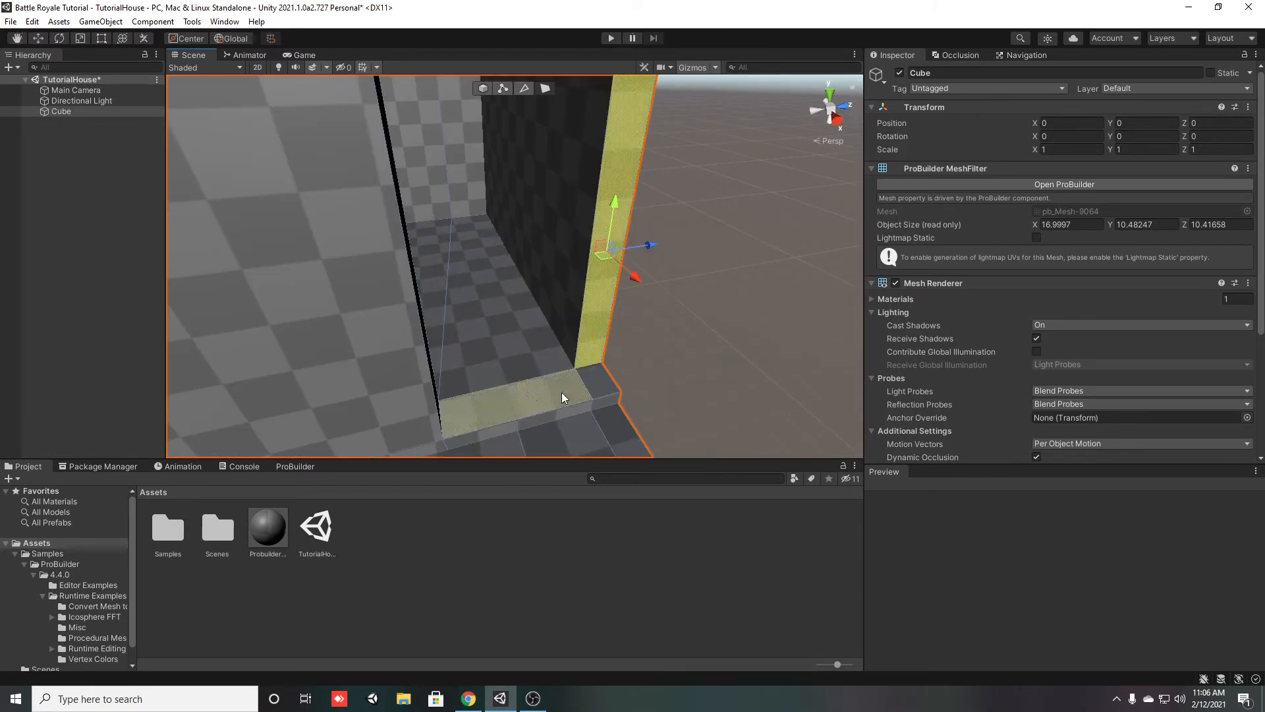
pyautogui.moveTo(562, 393); pyautogui.dragTo(588, 280, button='right')
pyautogui.keyDown('shift'); pyautogui.click(444, 252); pyautogui.keyUp('shift')
pyautogui.moveTo(471, 259); pyautogui.dragTo(505, 263, button='right')
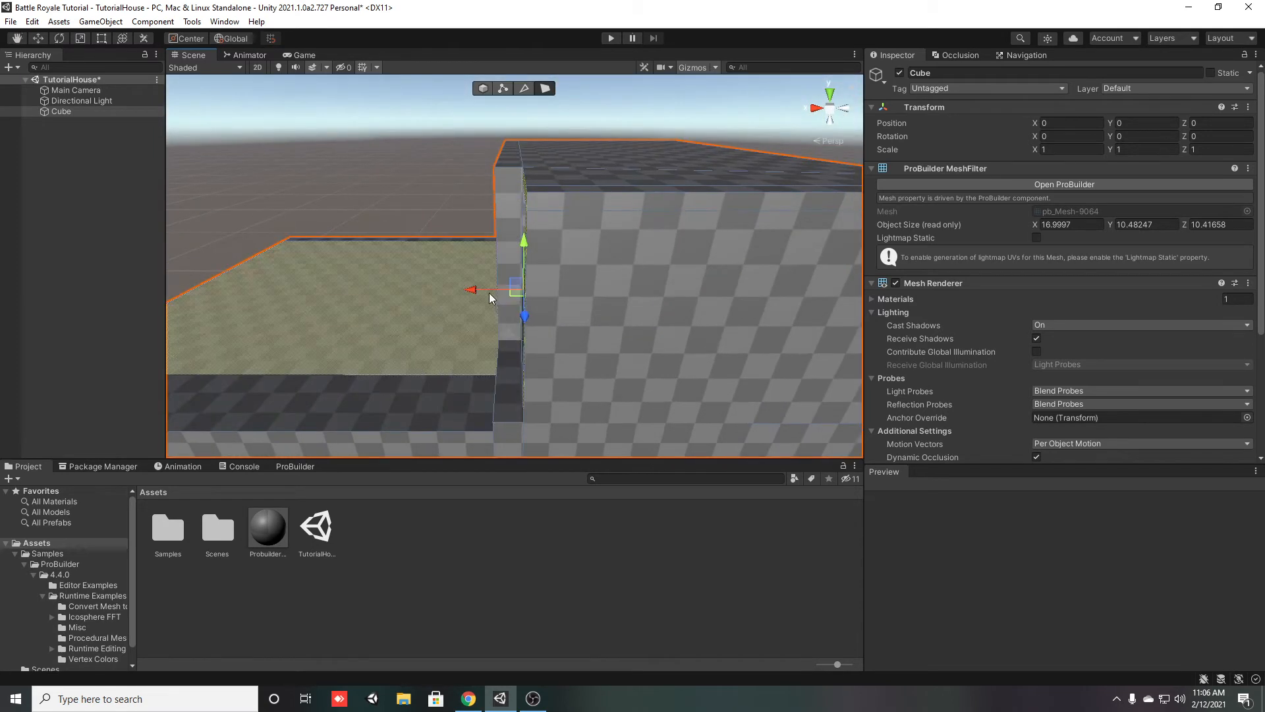
pyautogui.moveTo(491, 290); pyautogui.dragTo(456, 288)
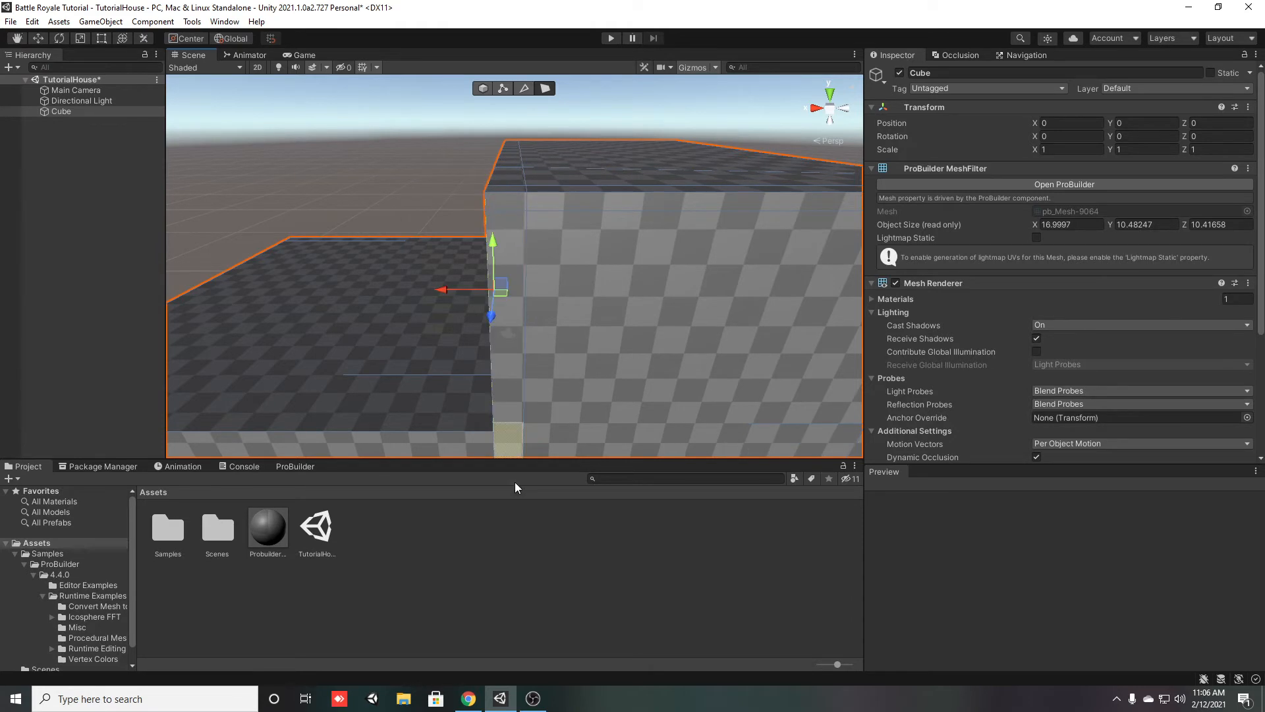
pyautogui.click(519, 567)
pyautogui.moveTo(444, 276); pyautogui.dragTo(675, 331, button='right')
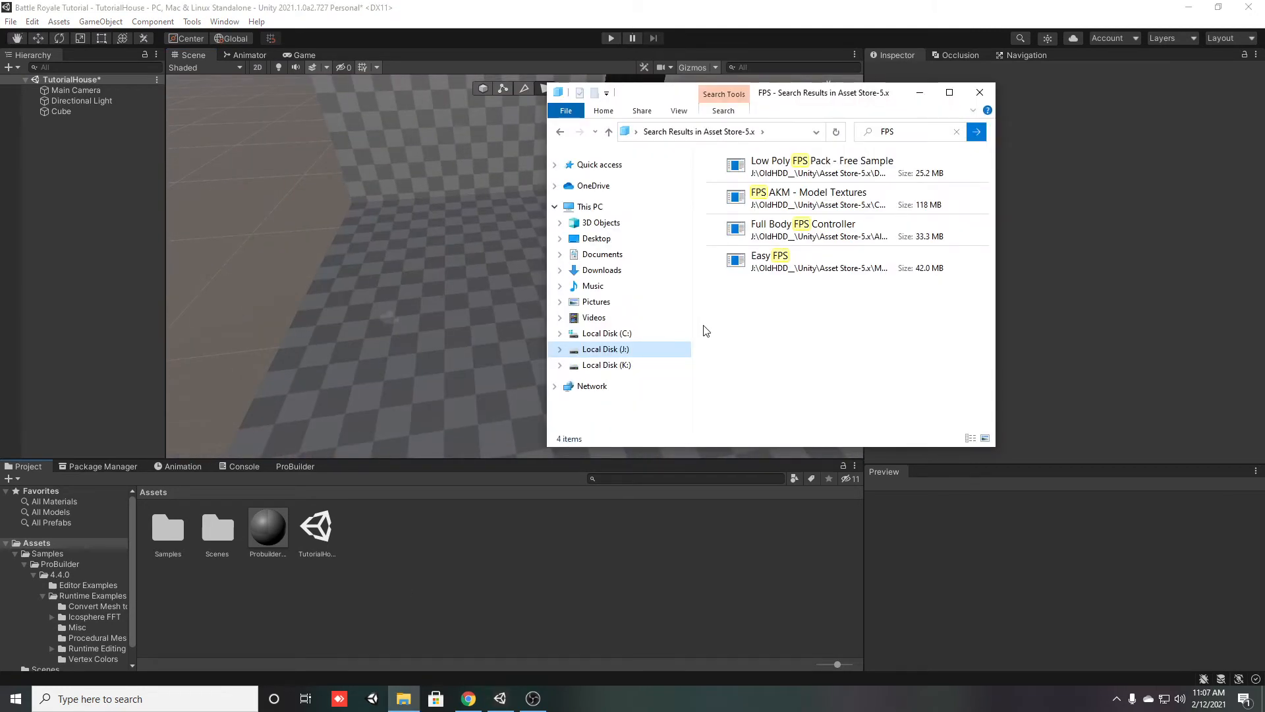
# Import the complete Easy FPS package from File Explorer into the Unity project, and allow the automatic API update
pyautogui.moveTo(783, 266); pyautogui.dragTo(406, 564)
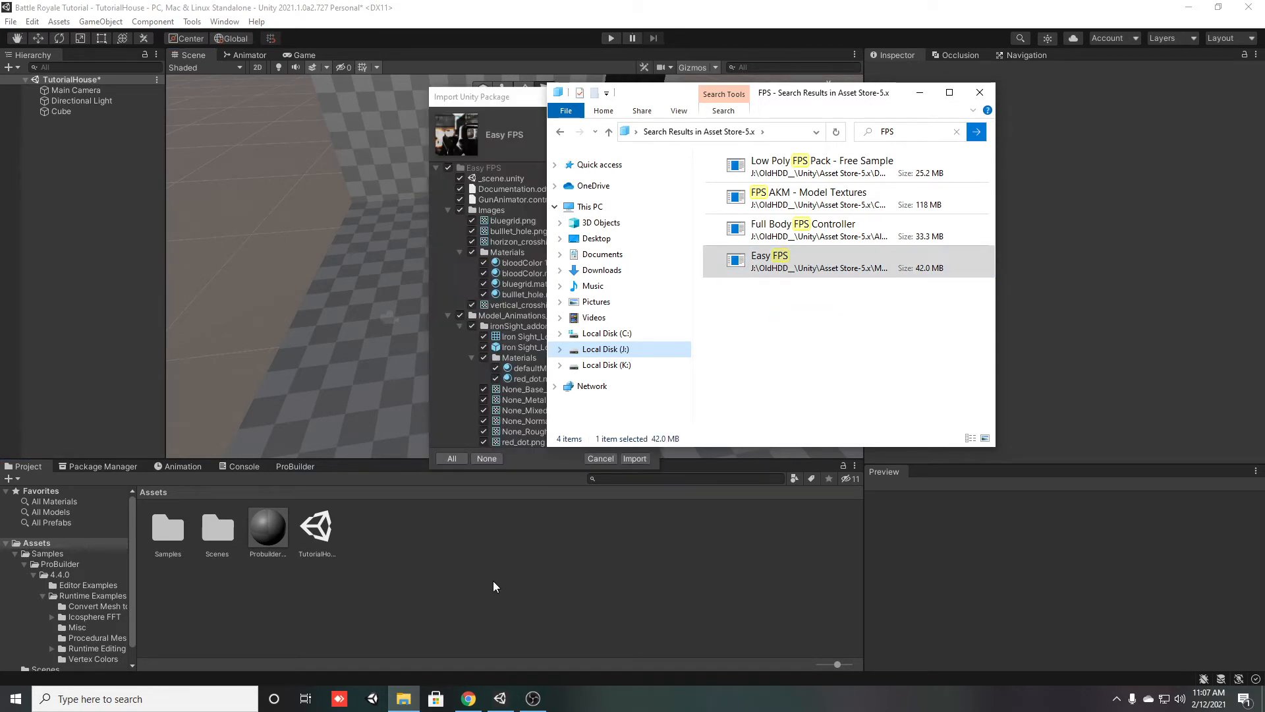
pyautogui.click(495, 586)
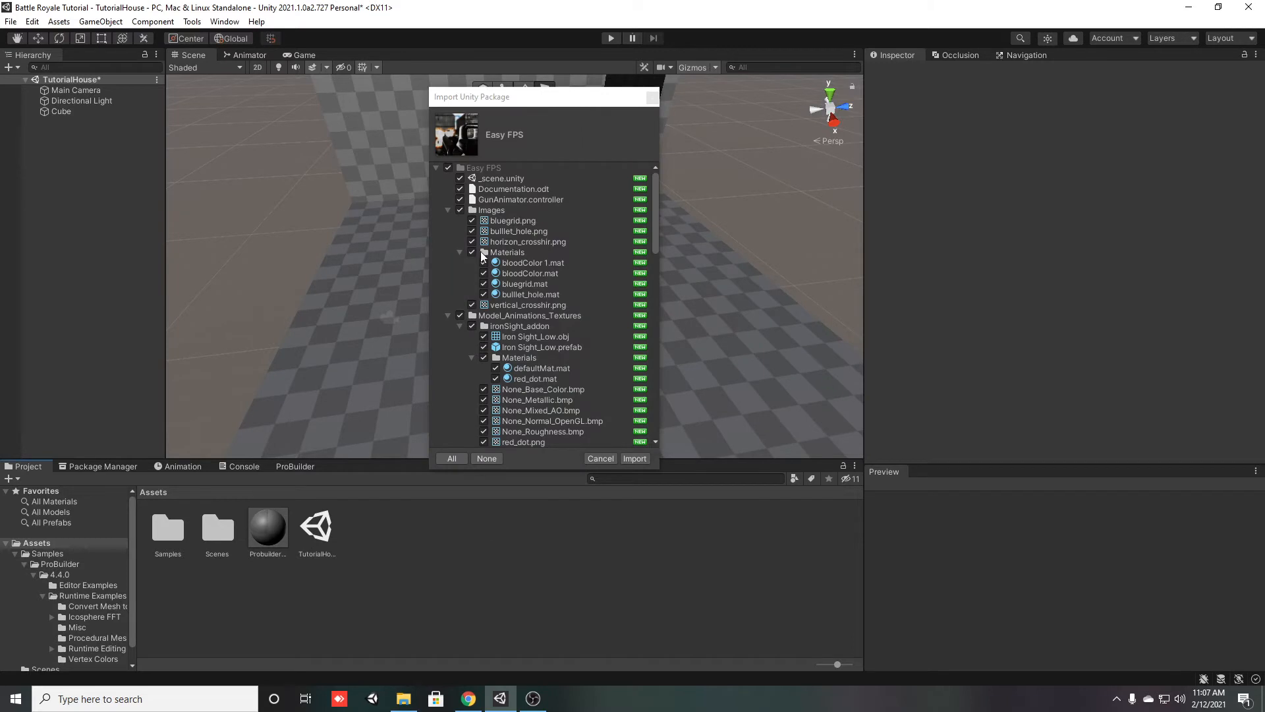
pyautogui.click(447, 210)
pyautogui.click(448, 221)
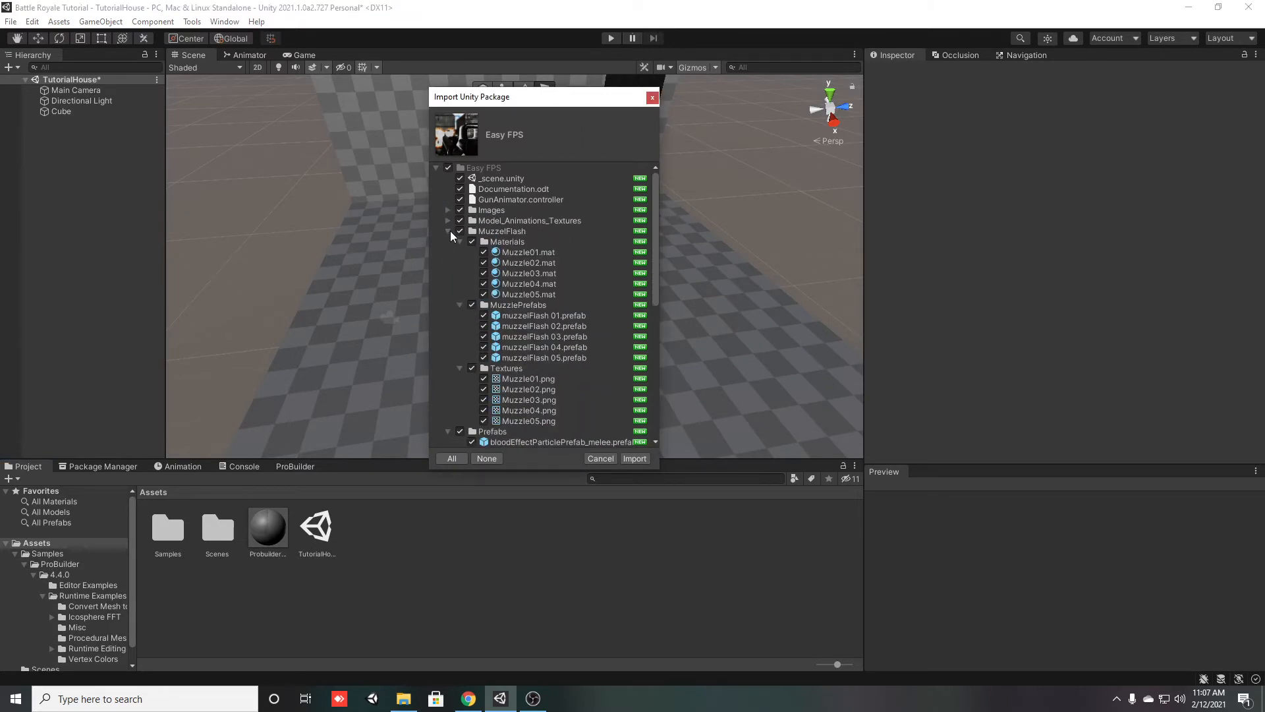
pyautogui.click(448, 231)
pyautogui.click(447, 242)
pyautogui.click(435, 169)
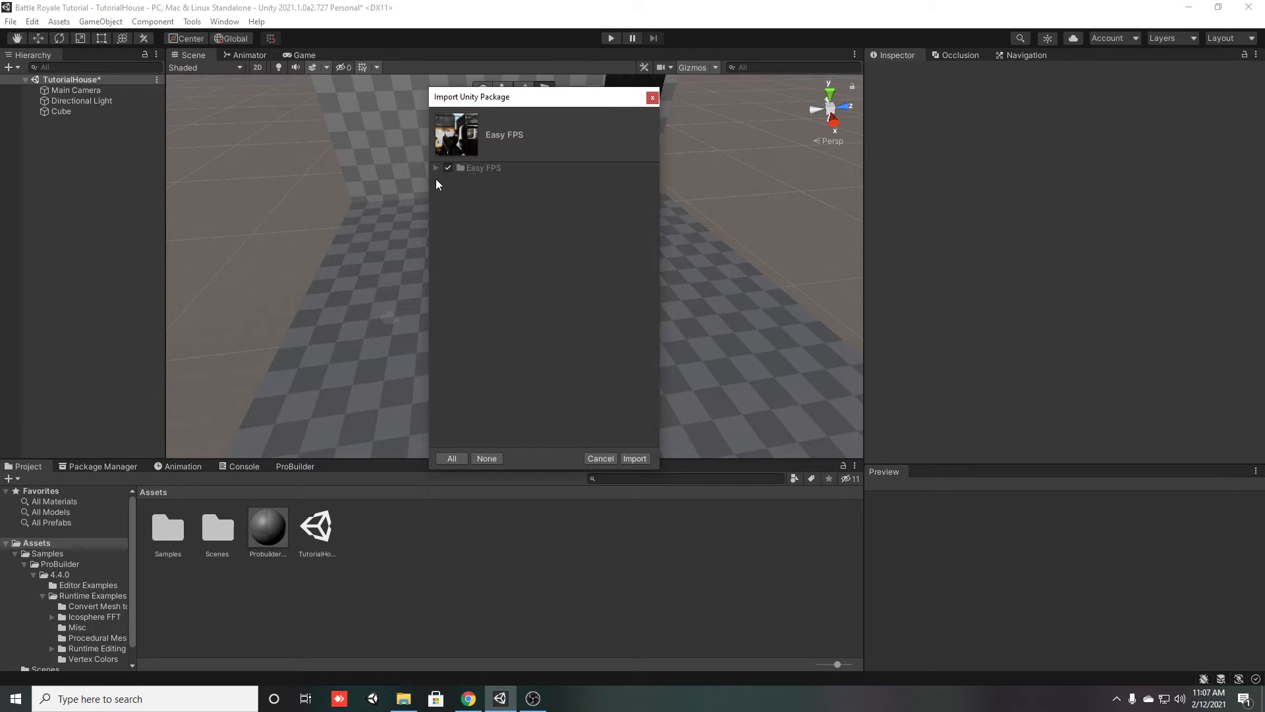
pyautogui.click(629, 459)
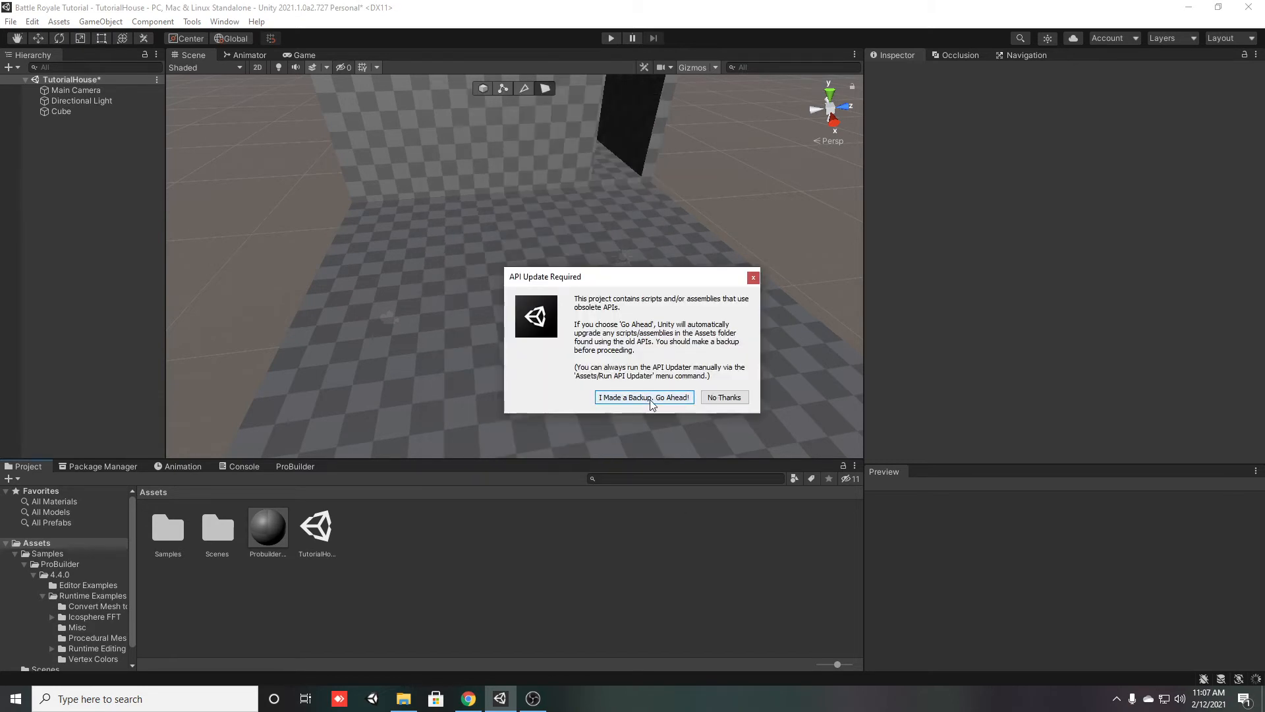
pyautogui.click(651, 399)
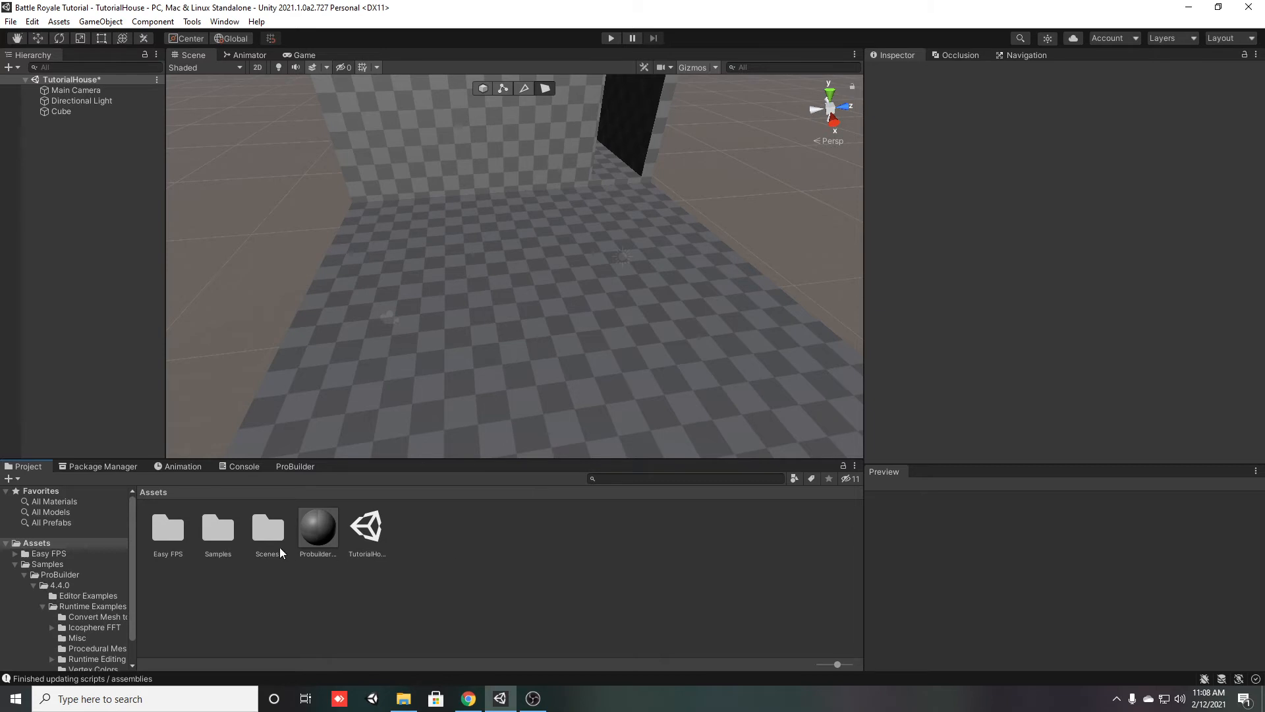
# Clear the console messages, and open the Prefabs folder of Easy FPS in the project assets
pyautogui.click(242, 469)
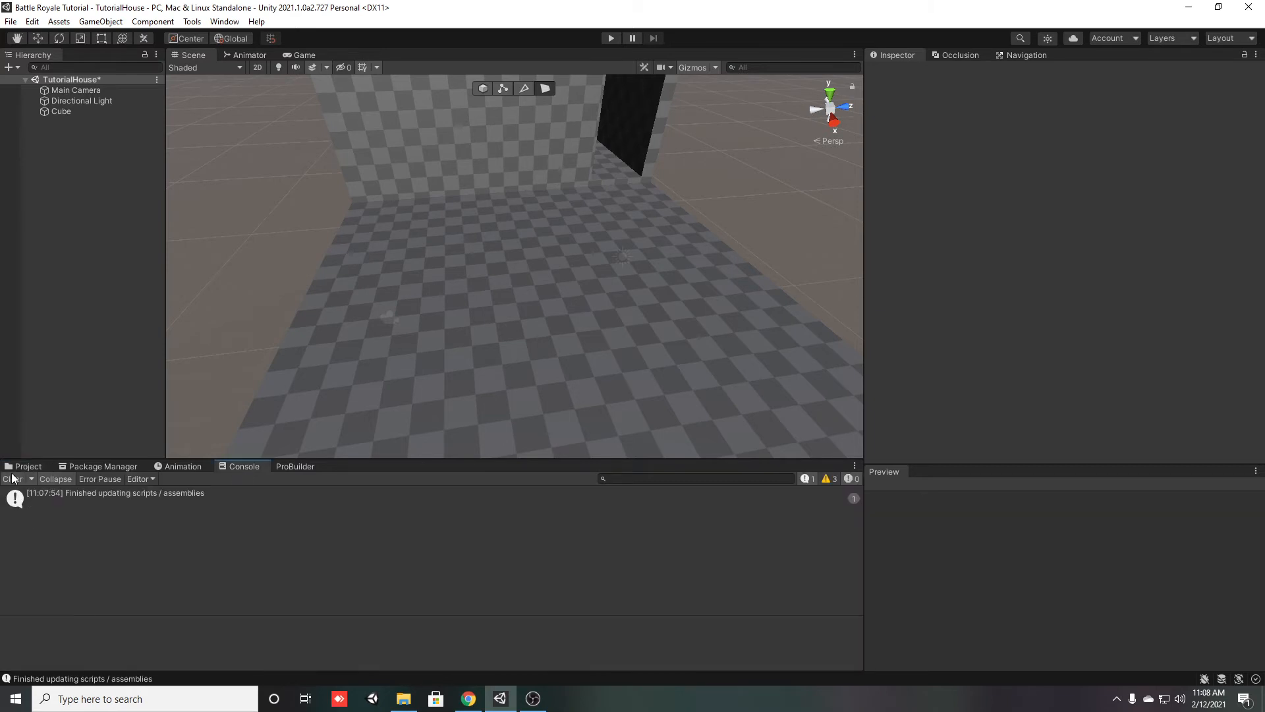
pyautogui.click(14, 480)
pyautogui.click(26, 466)
pyautogui.doubleClick(168, 528)
pyautogui.click(334, 626)
pyautogui.doubleClick(317, 531)
pyautogui.click(350, 570)
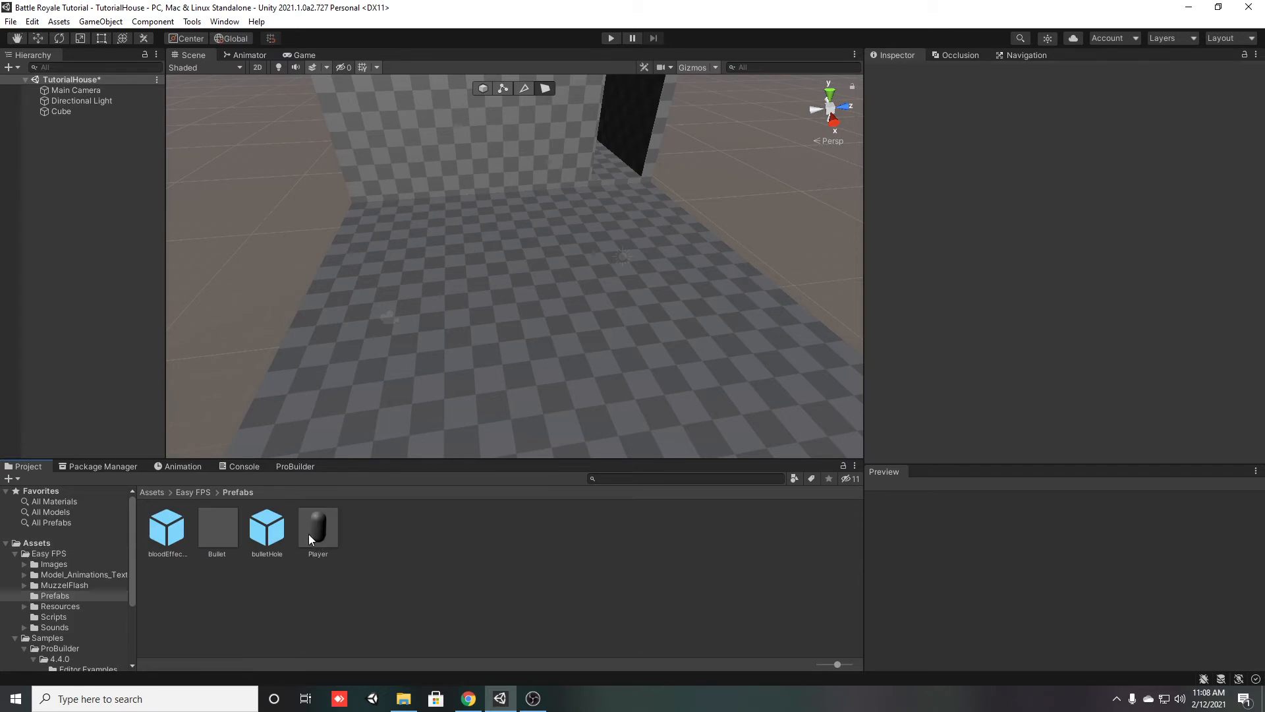
# Place the Player prefab in the scene on the base's floor outside the walled structure
pyautogui.moveTo(319, 542); pyautogui.dragTo(586, 349)
pyautogui.moveTo(509, 398); pyautogui.dragTo(514, 462, button='right')
pyautogui.moveTo(572, 353); pyautogui.dragTo(874, 276, button='right')
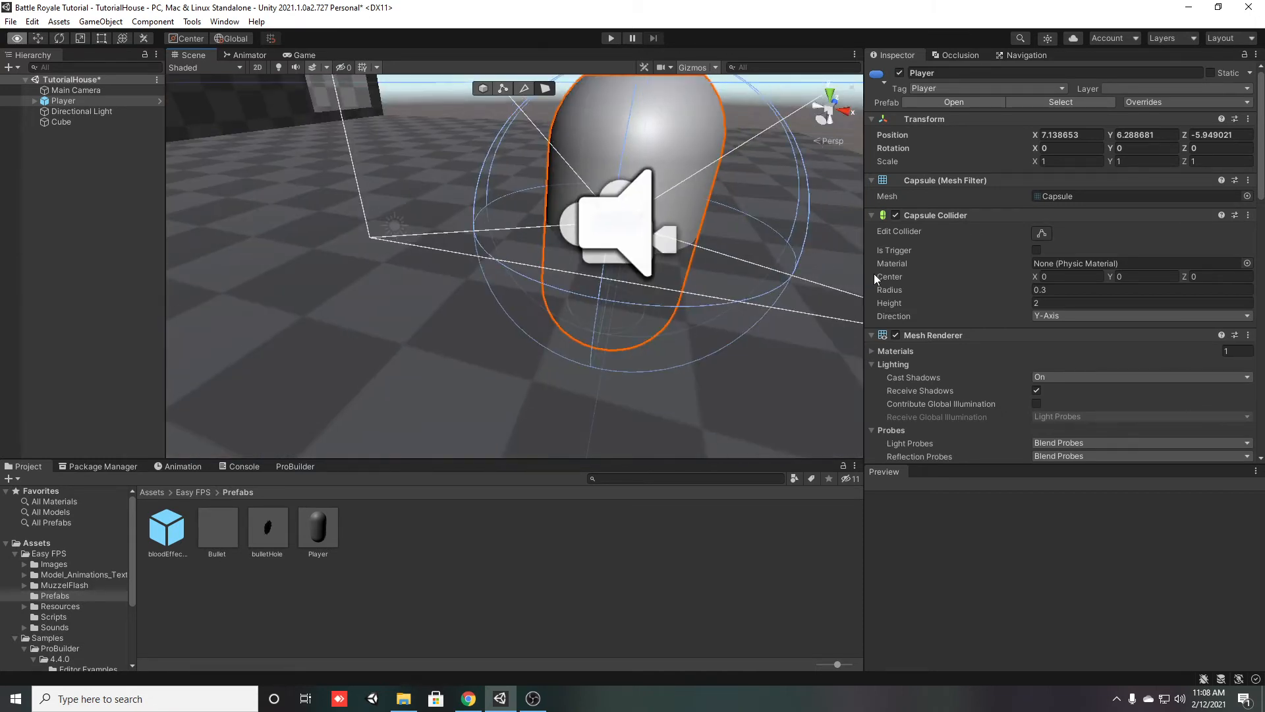
pyautogui.scroll(-4, 585, 237)
pyautogui.moveTo(586, 237); pyautogui.dragTo(607, 257, button='right')
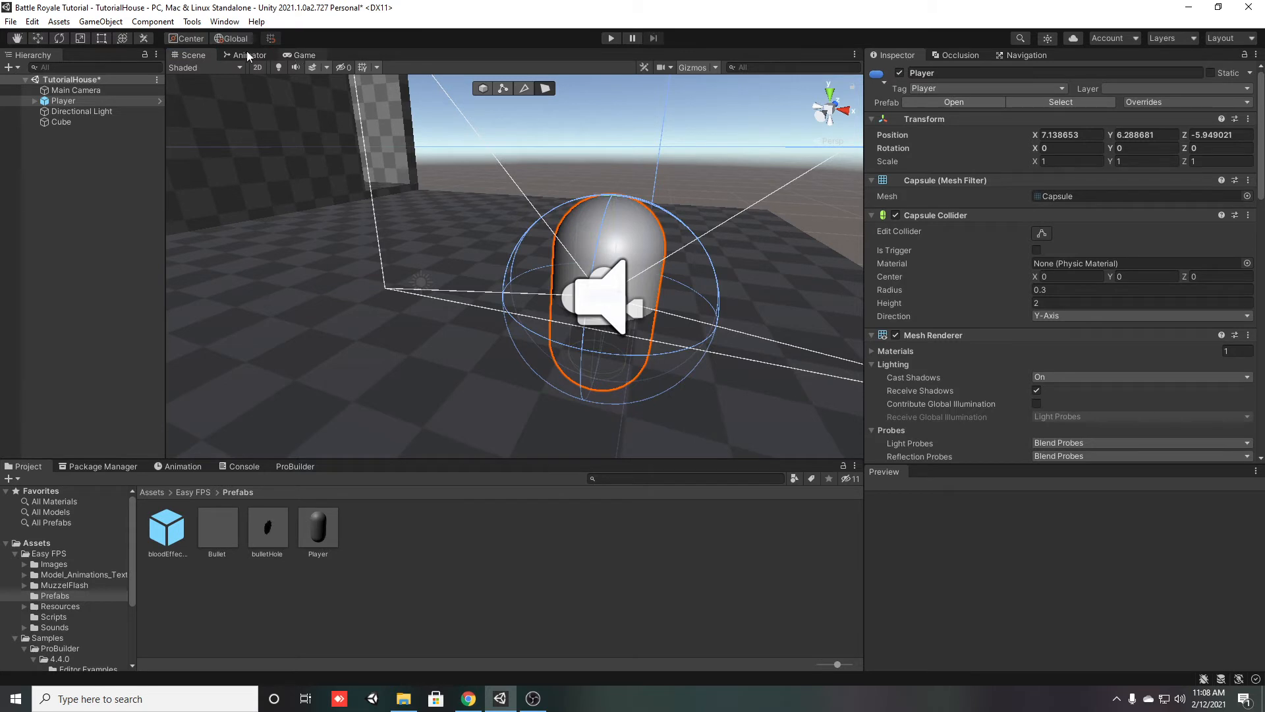
pyautogui.click(173, 40)
pyautogui.moveTo(714, 145); pyautogui.dragTo(877, 124, button='right')
pyautogui.click(84, 149)
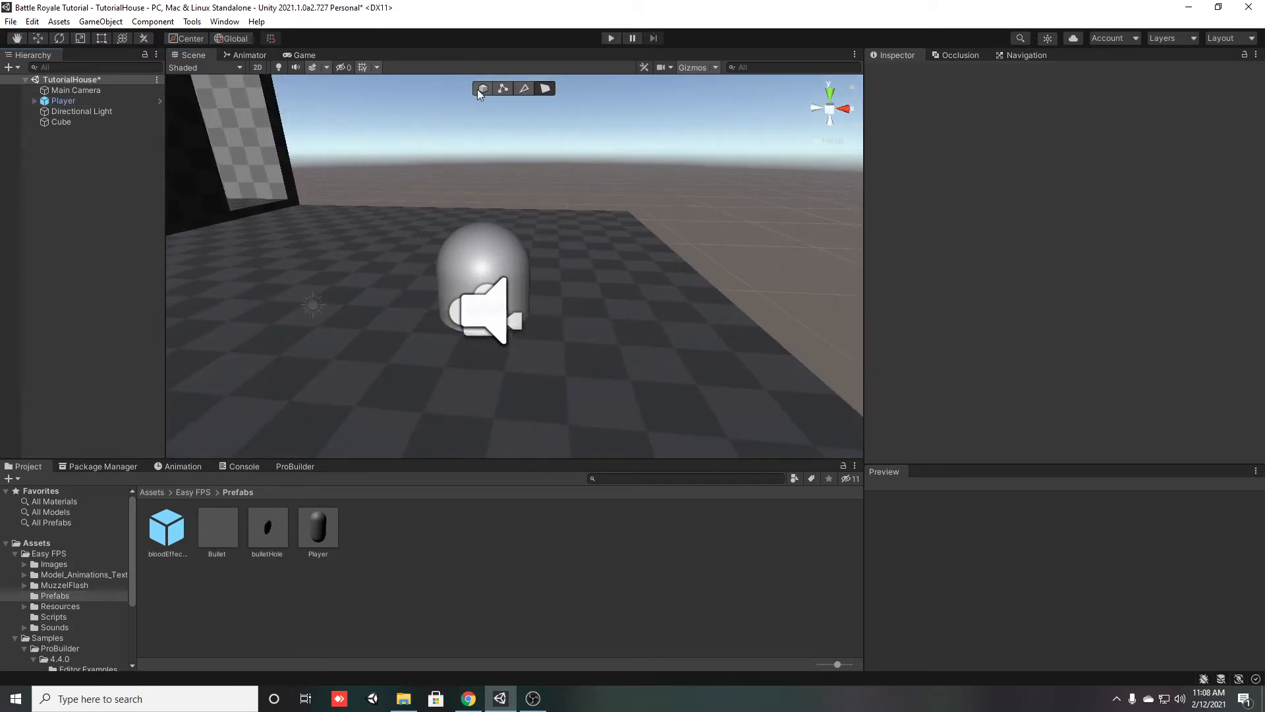
# Raise the Player object along Y to a position of about 7.07 so it stands above the floor
pyautogui.press('w')
pyautogui.click(40, 44)
pyautogui.press('s')
pyautogui.moveTo(266, 321)
pyautogui.mouseDown(button='right')
pyautogui.moveTo(264, 353)
pyautogui.moveTo(269, 319)
pyautogui.mouseUp(button='right')
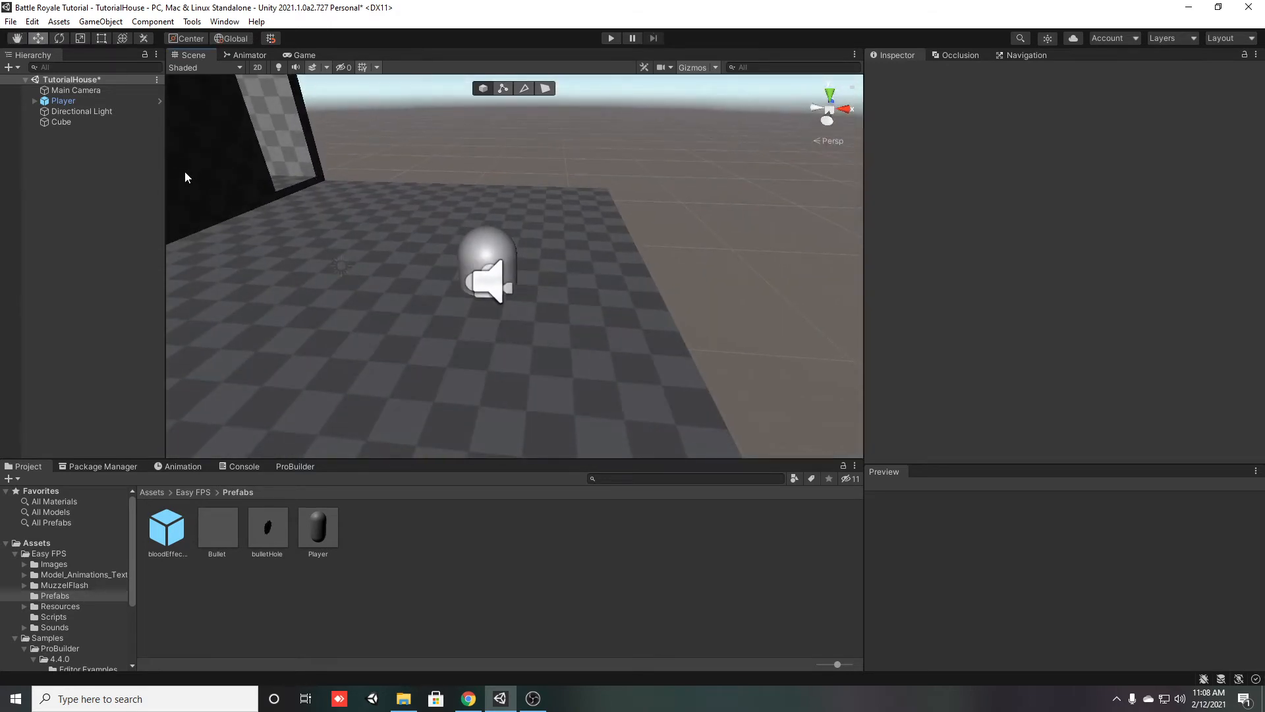
pyautogui.click(99, 102)
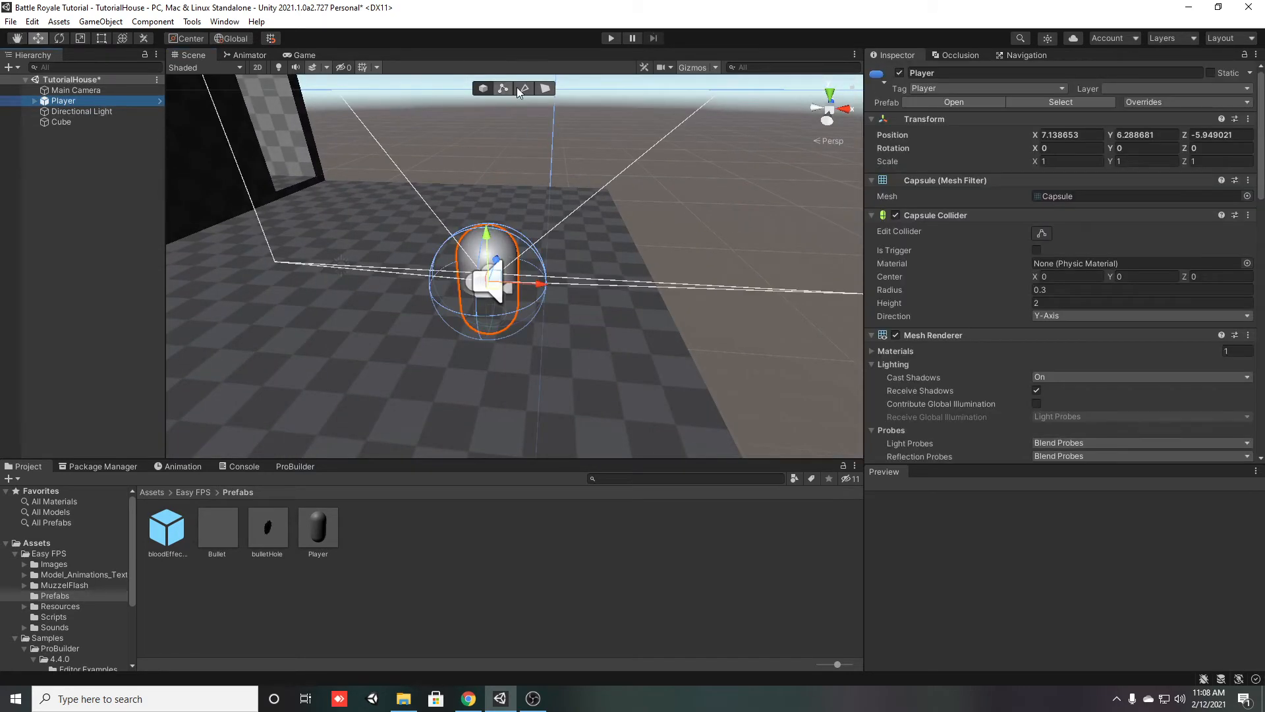
pyautogui.moveTo(484, 224); pyautogui.dragTo(488, 181)
pyautogui.moveTo(473, 226); pyautogui.dragTo(407, 210, button='right')
pyautogui.press('s')
pyautogui.press('d')
pyautogui.press('w')
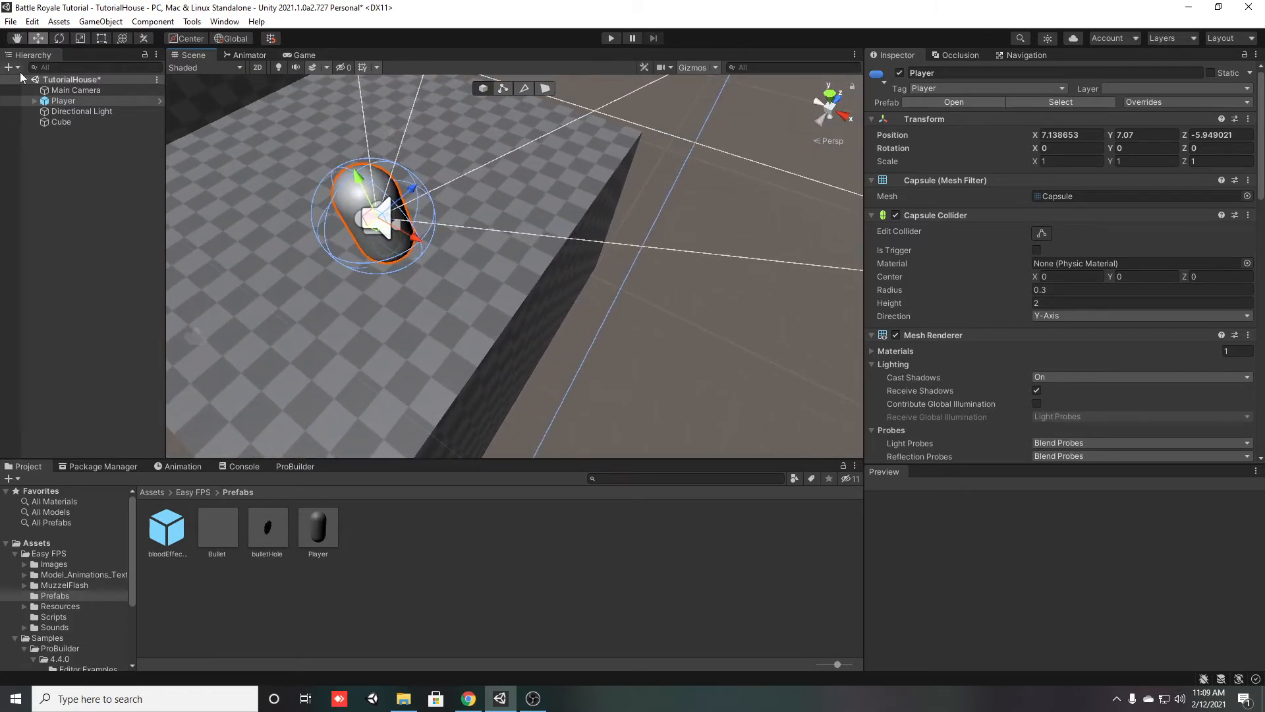
# Delete the Main Camera from the scene, and save the scene
pyautogui.click(89, 90)
pyautogui.press('Delete')
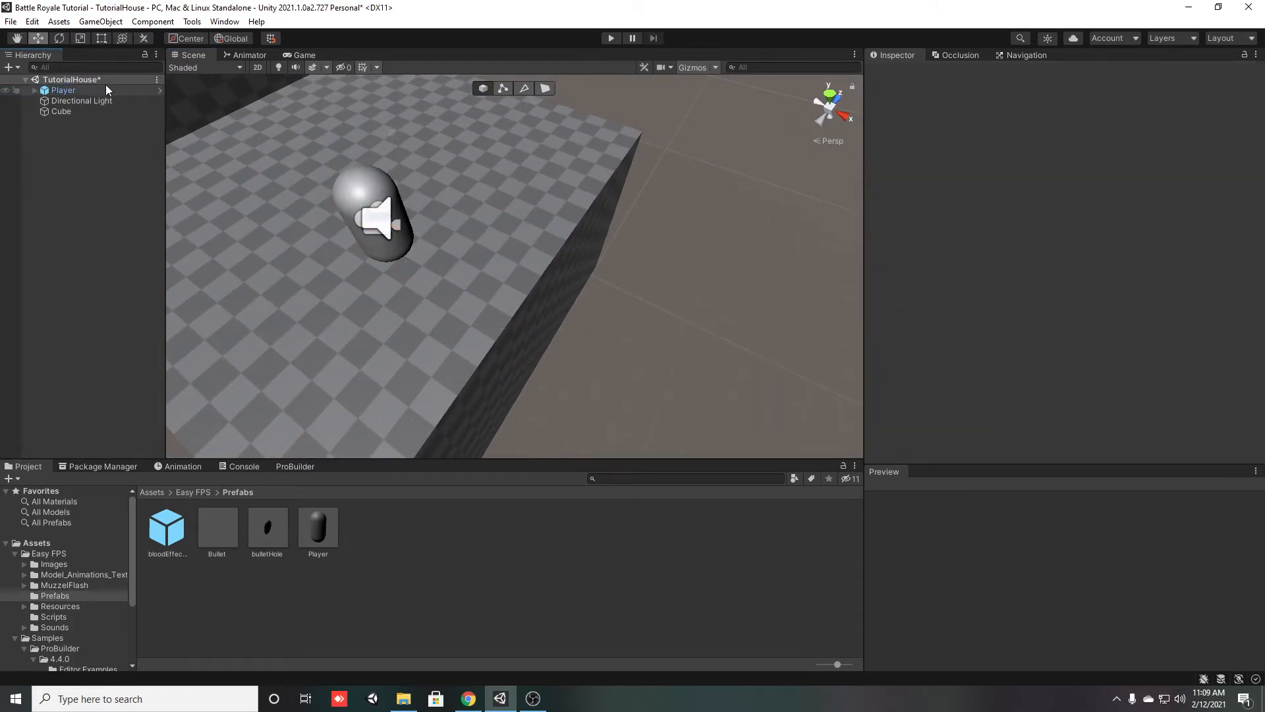
pyautogui.hotkey('ctrl', 's')
# Play-test the scene by walking the player around the house and firing, switch to the second weapon, and stop the game
pyautogui.click(611, 39)
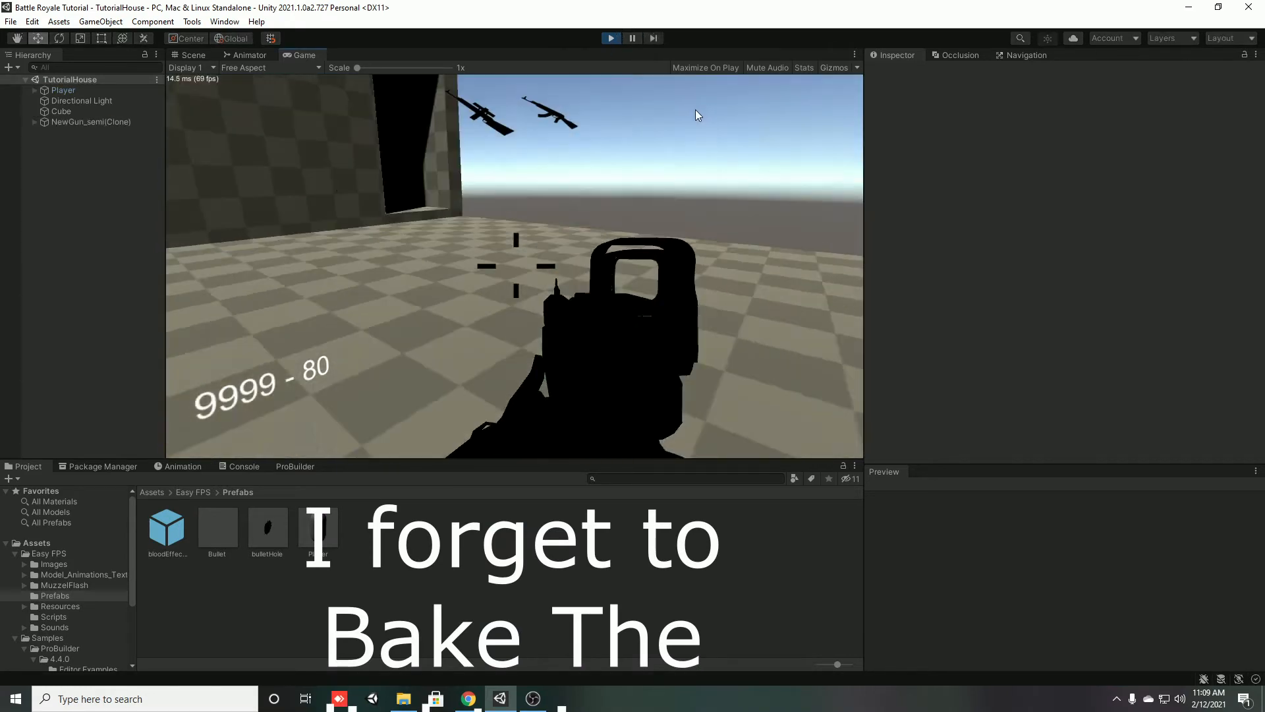
pyautogui.hotkey('shift', 'w')
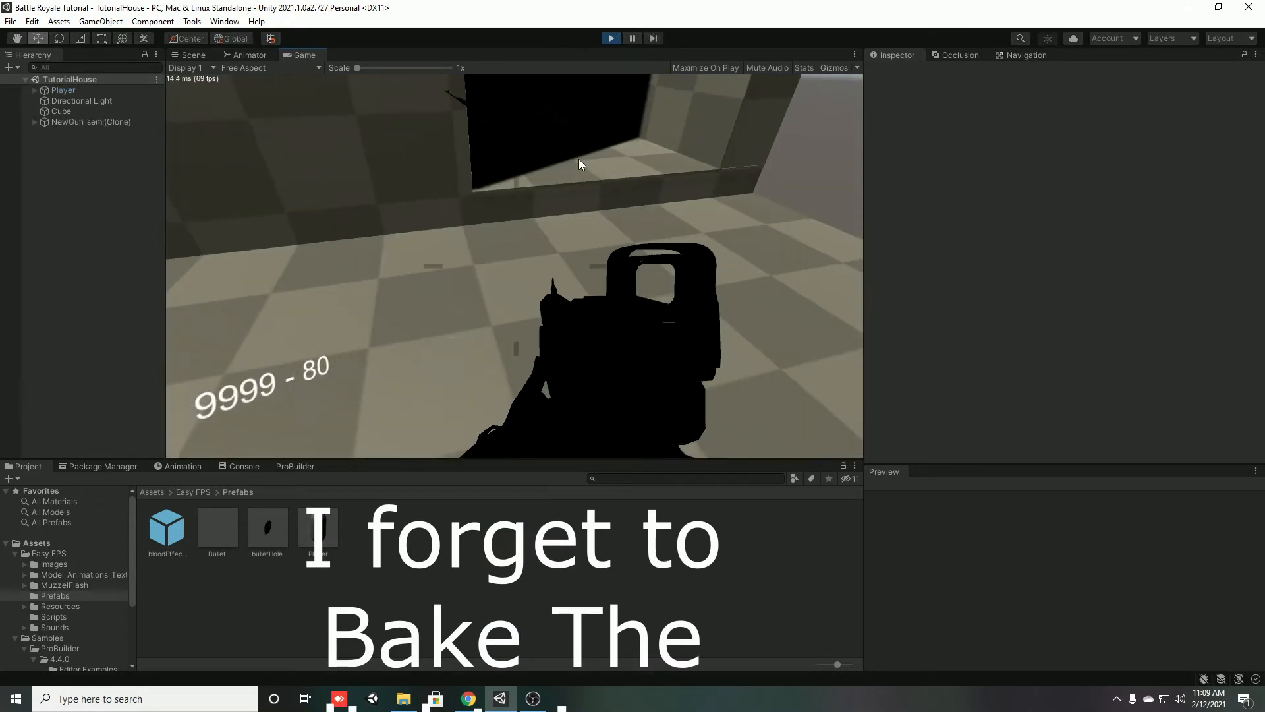
pyautogui.press('w')
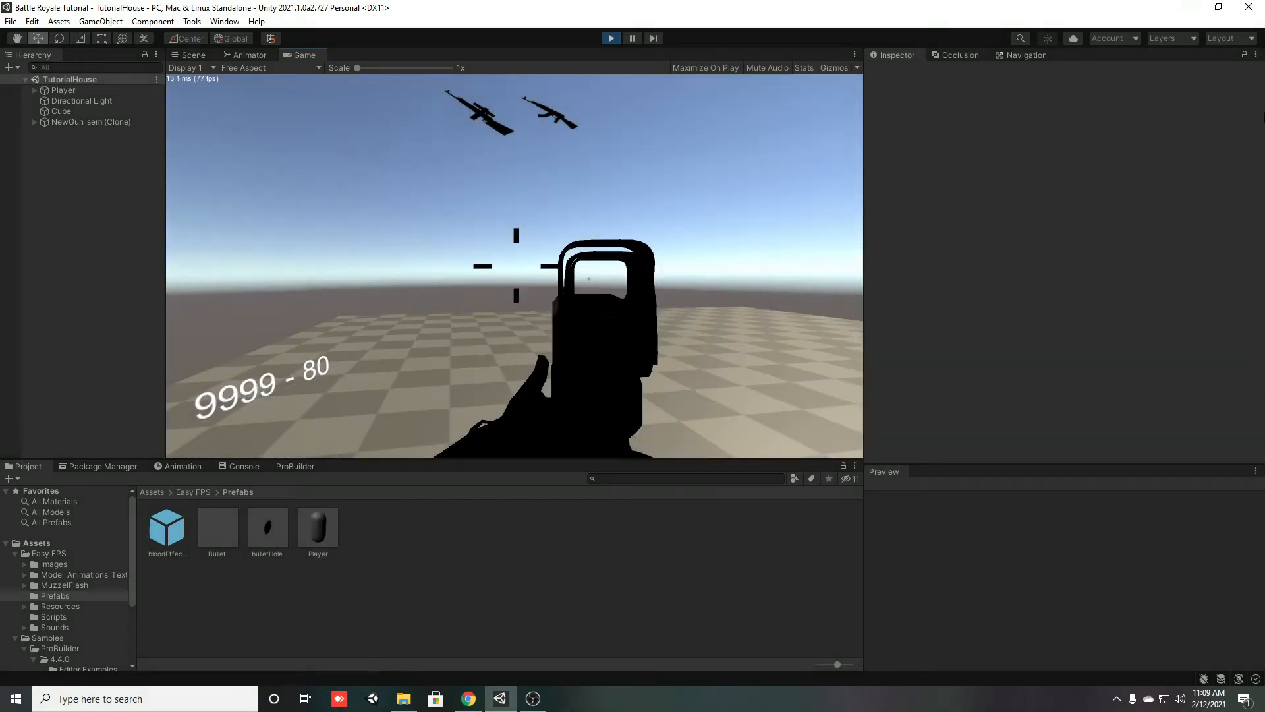
pyautogui.press('w')
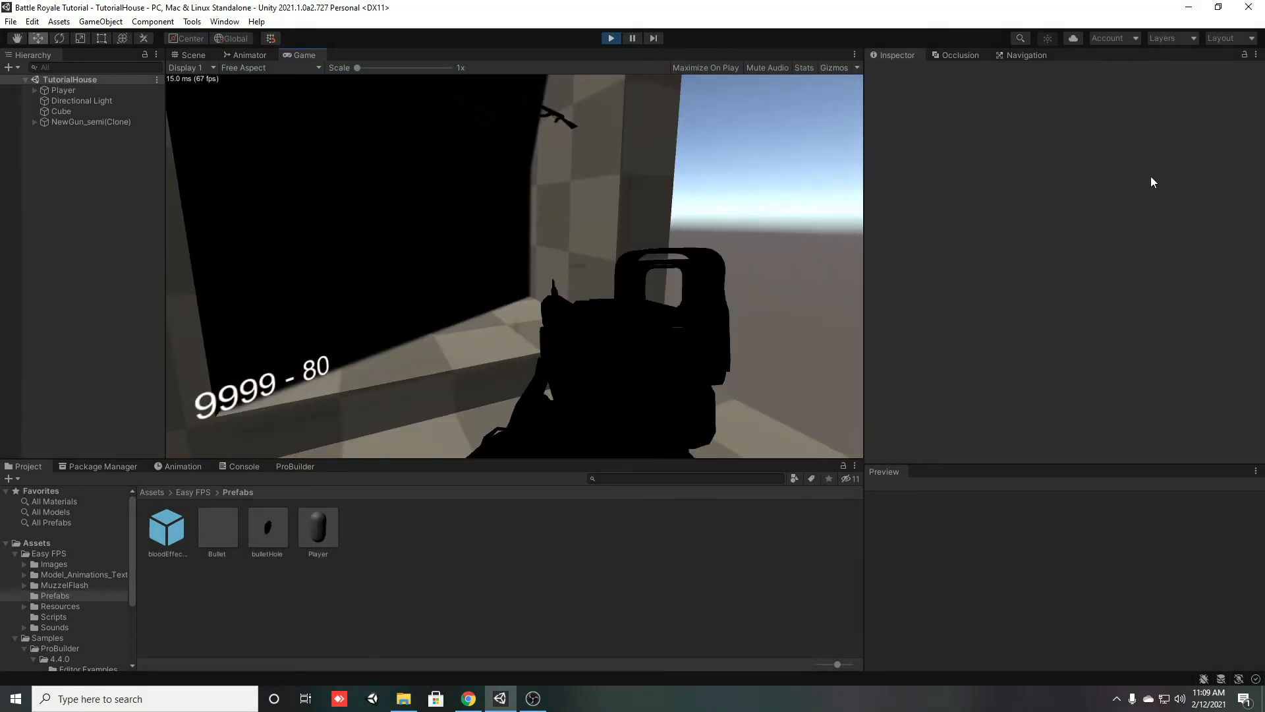
pyautogui.press('w')
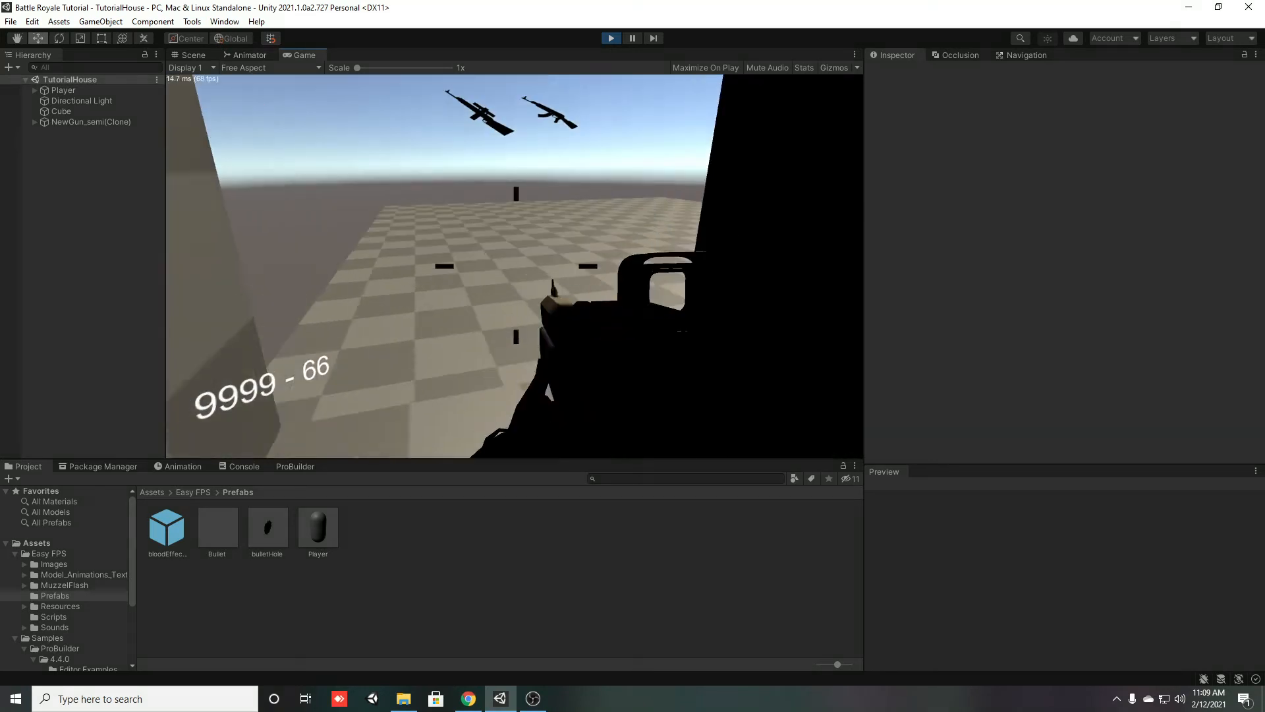
pyautogui.press('Escape')
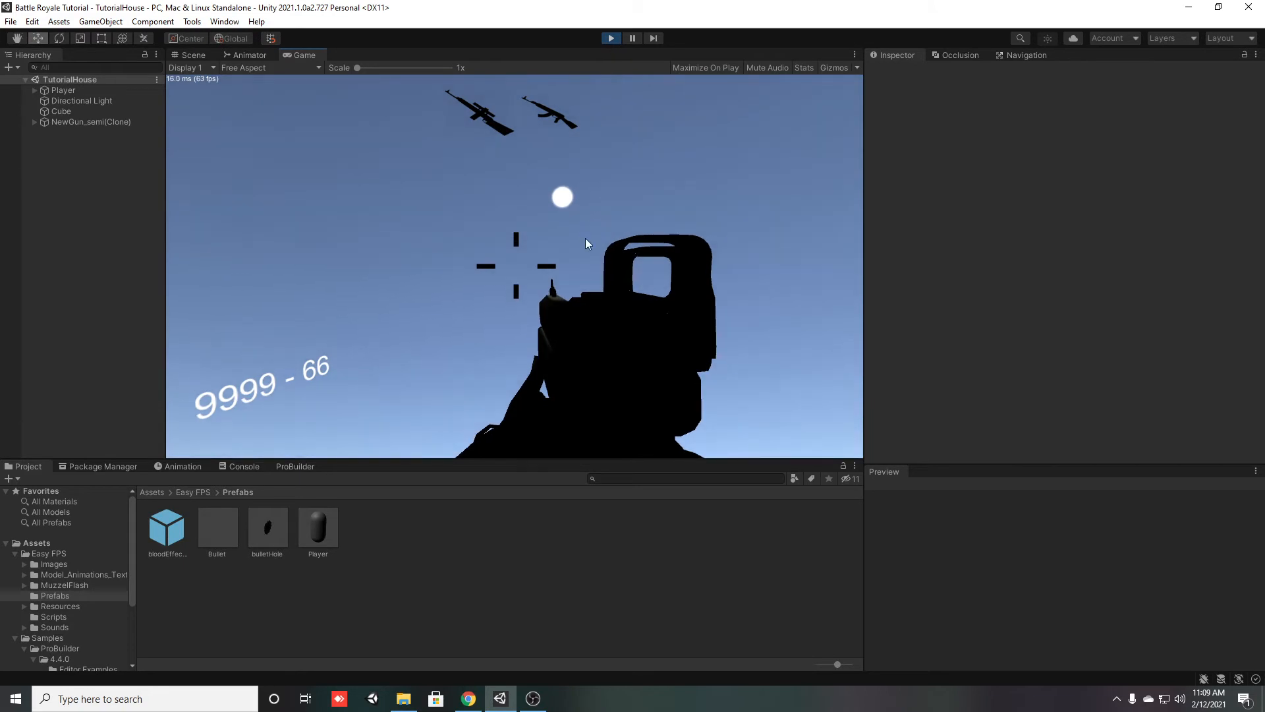
pyautogui.press('2')
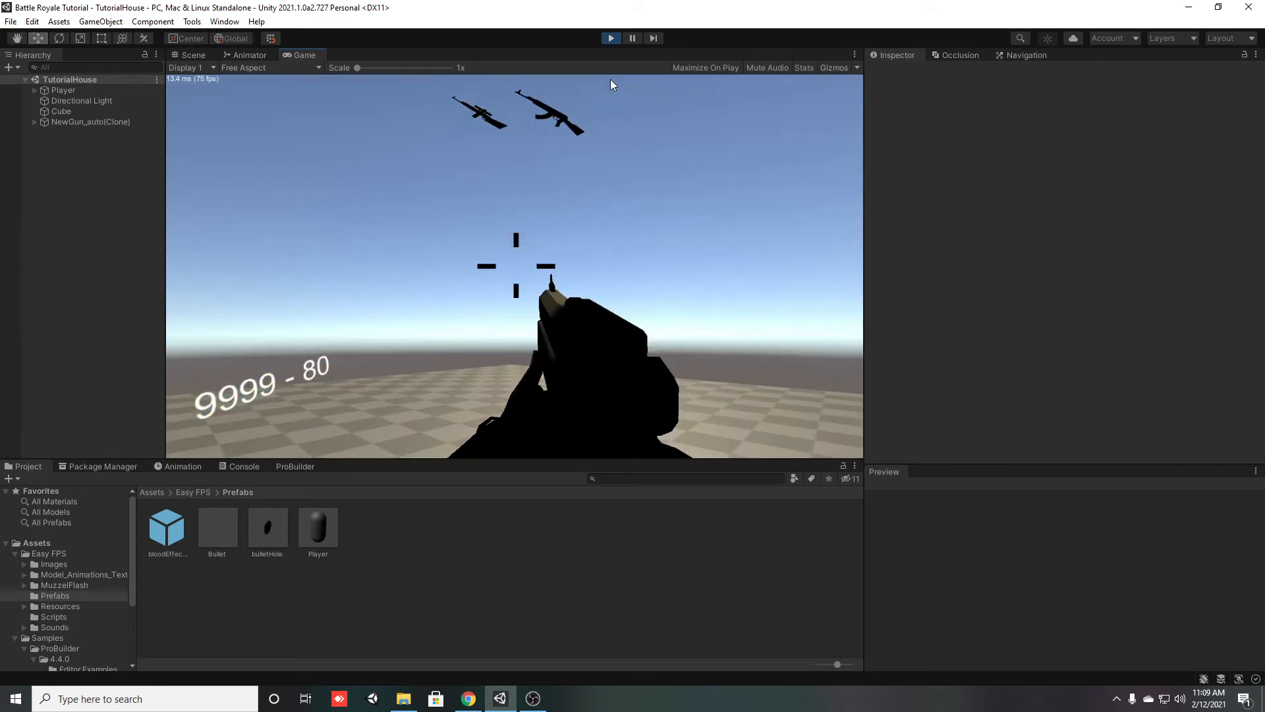
pyautogui.click(611, 38)
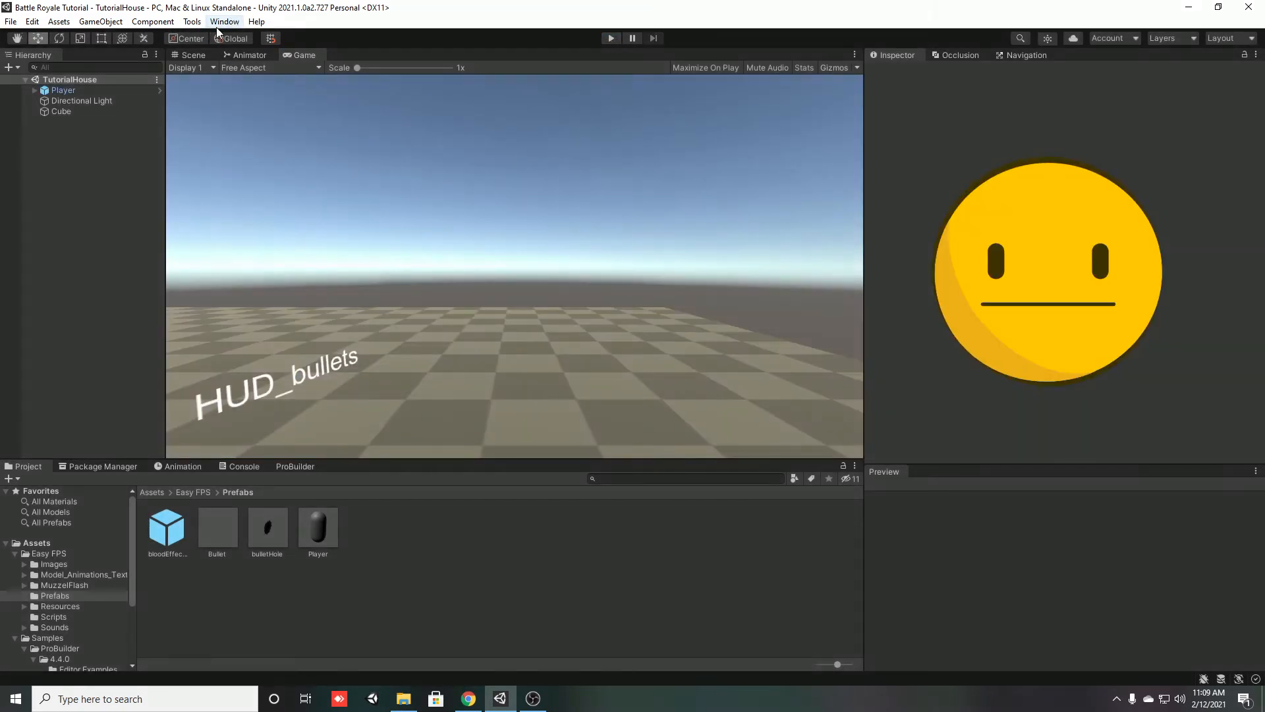
# Enable Auto Generate in the scene's Lighting settings to bake the lighting, and close the Lighting window
pyautogui.click(225, 22)
pyautogui.moveTo(265, 228)
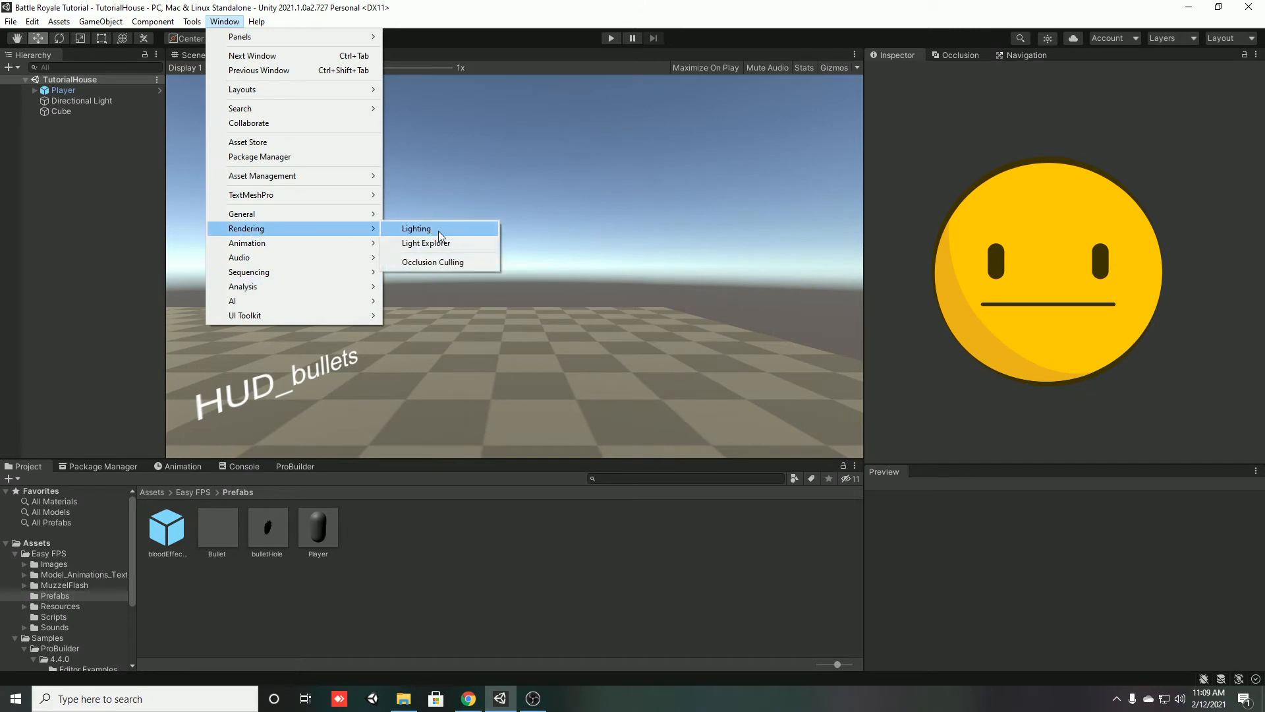
pyautogui.click(435, 231)
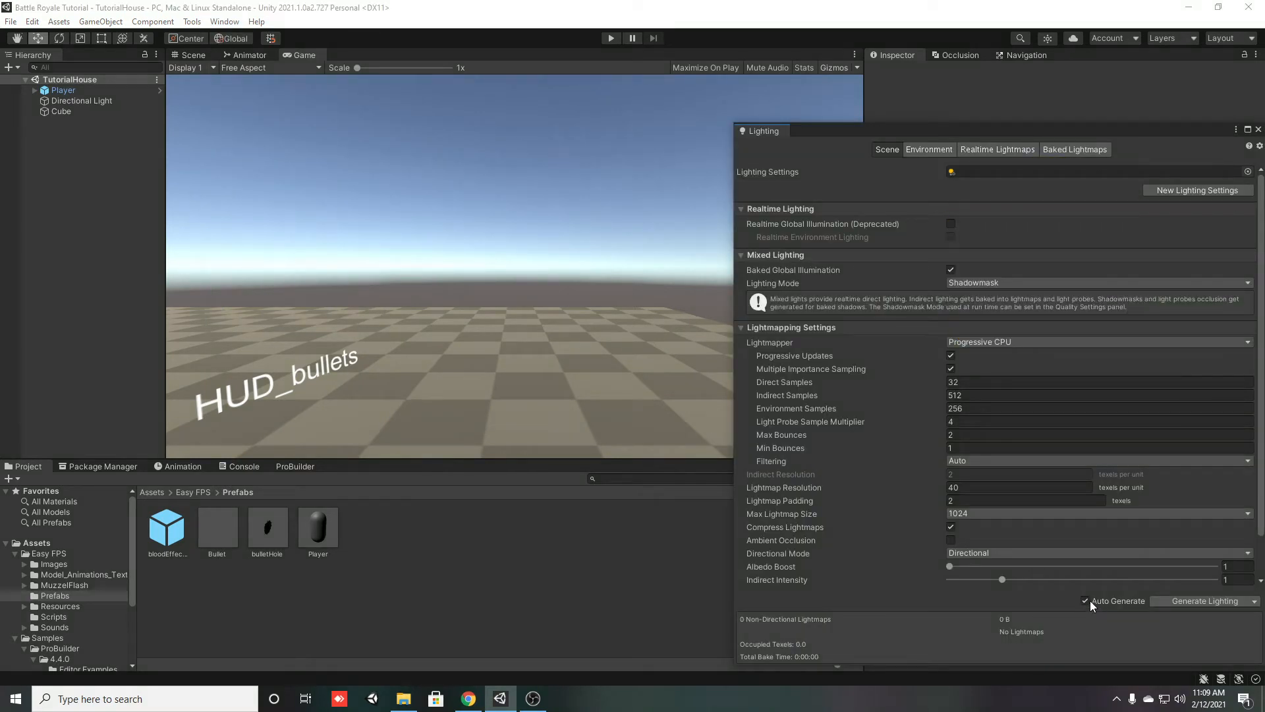
pyautogui.click(1258, 130)
# Run the game again and check the lighting while aiming and firing the first weapon and switching to the second
pyautogui.click(605, 41)
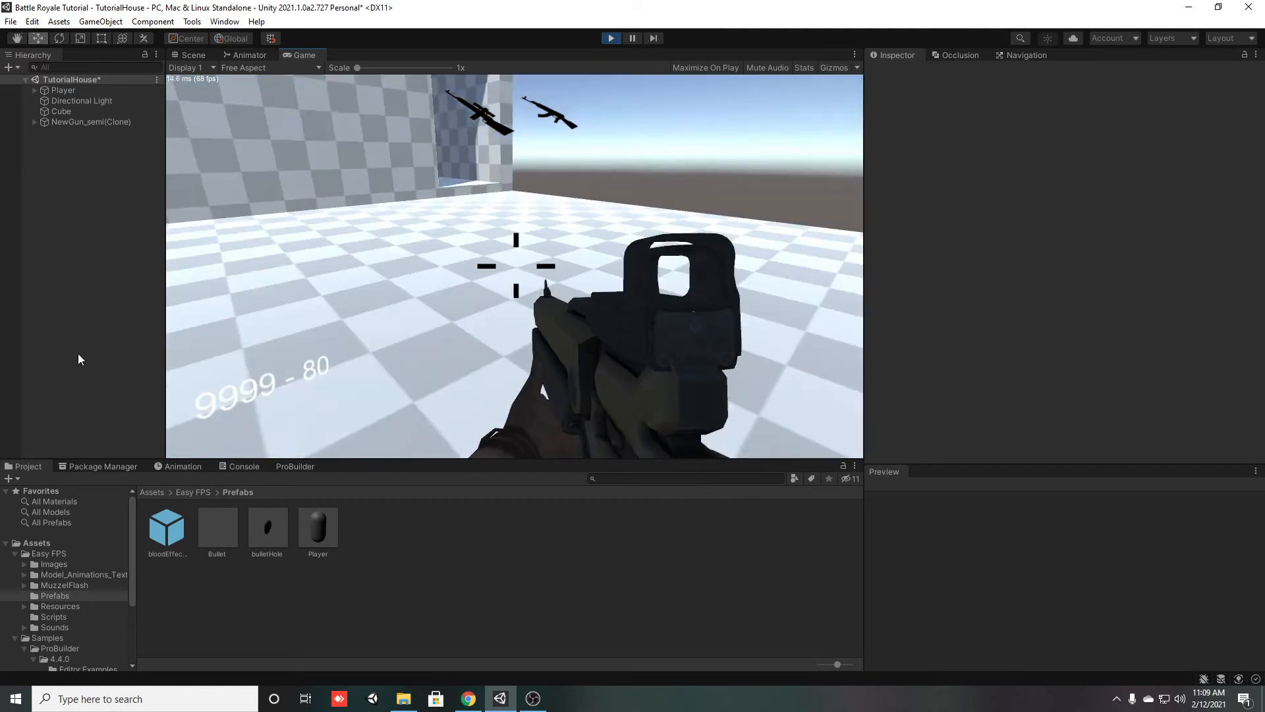
pyautogui.rightClick(514, 266)
pyautogui.click(514, 267)
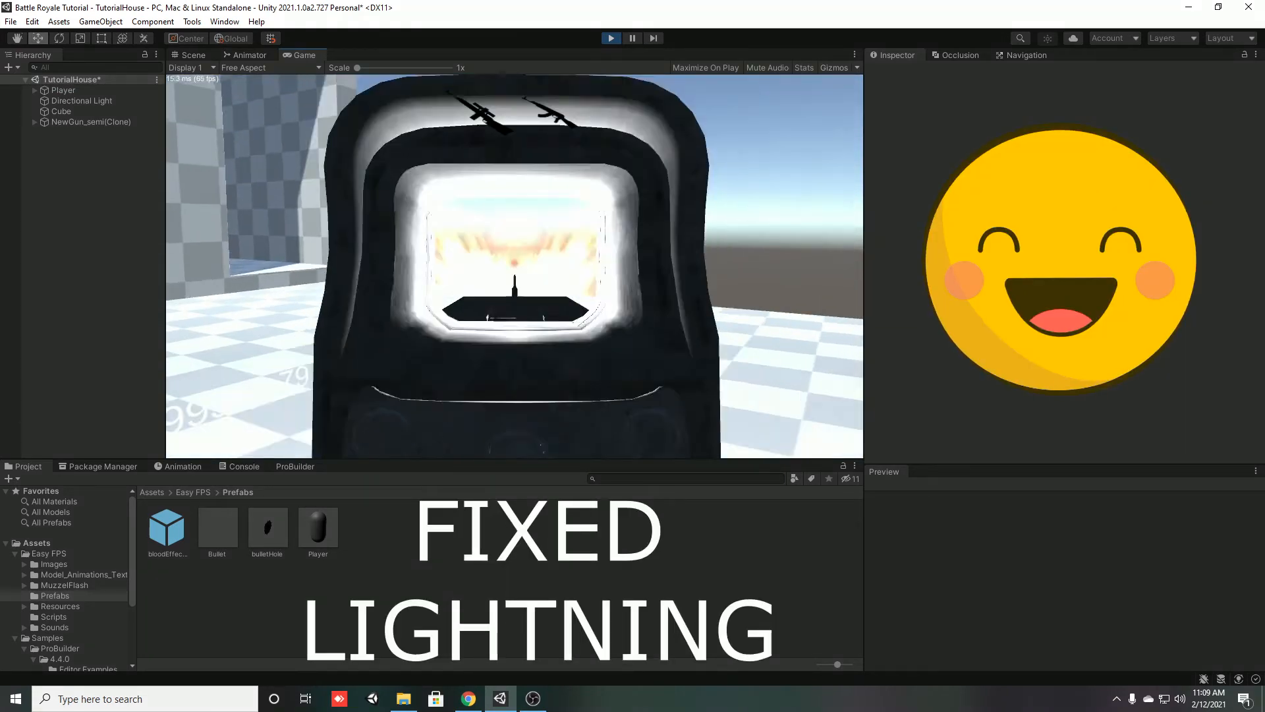
pyautogui.click(515, 266)
pyautogui.click(515, 266)
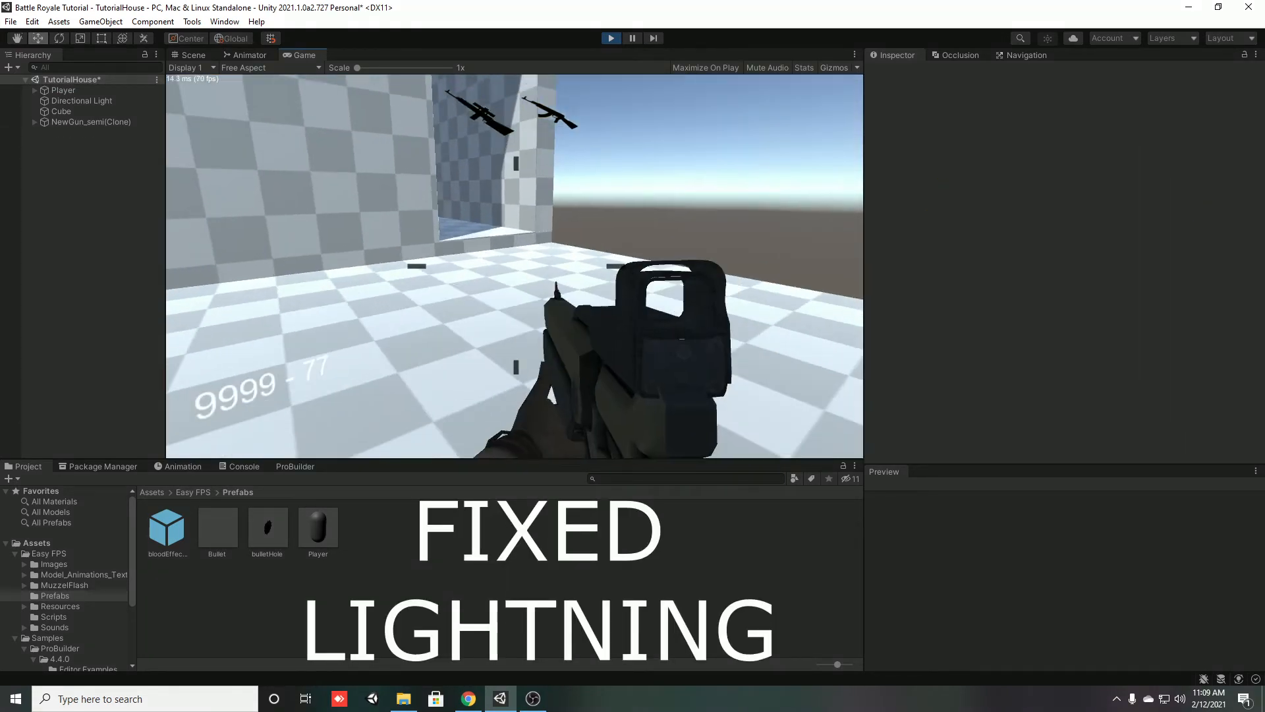
pyautogui.click(514, 266)
pyautogui.press('2')
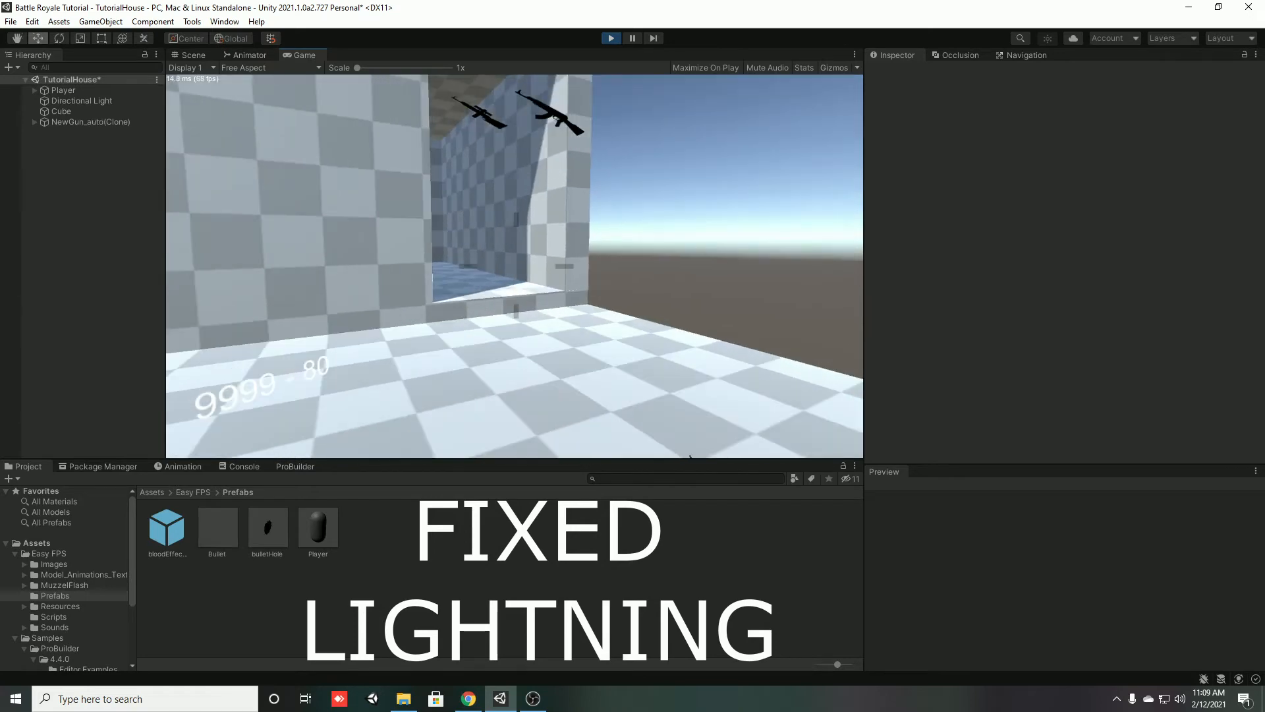
pyautogui.click(515, 266)
# Walk the player through the doorway to inspect the house inside and outside, and stop the game
pyautogui.press('w')
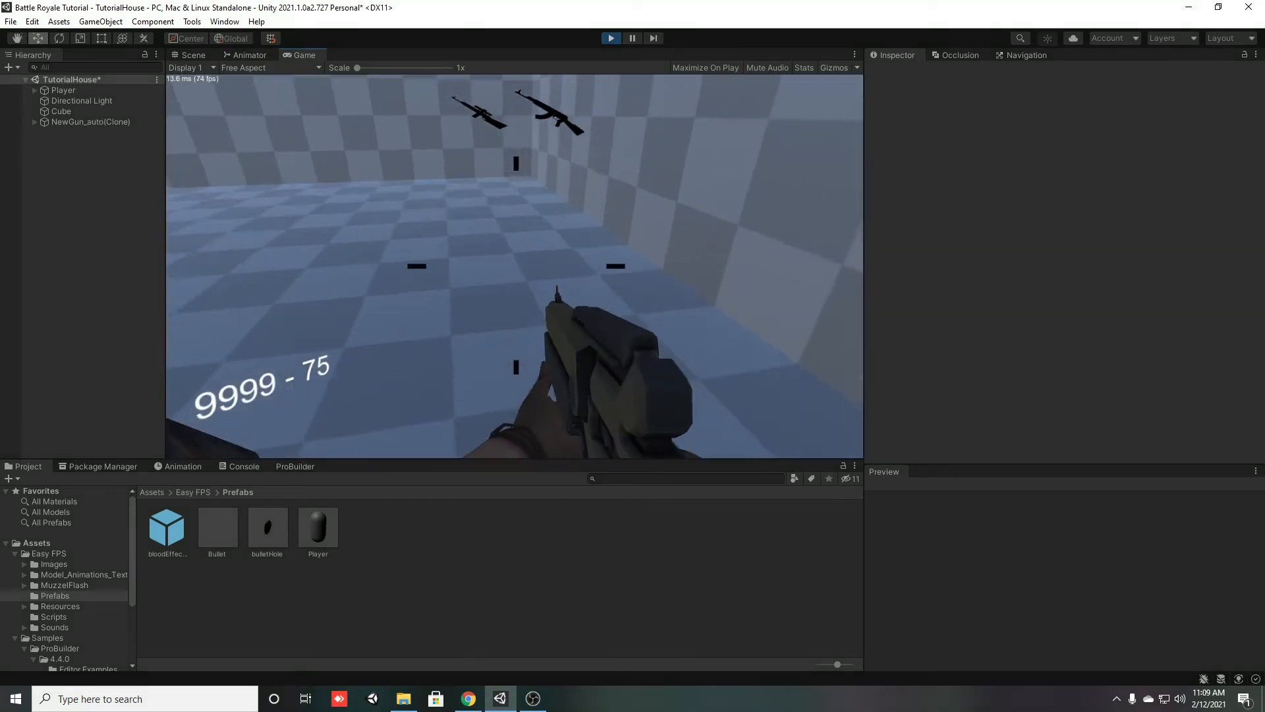
pyautogui.press('w')
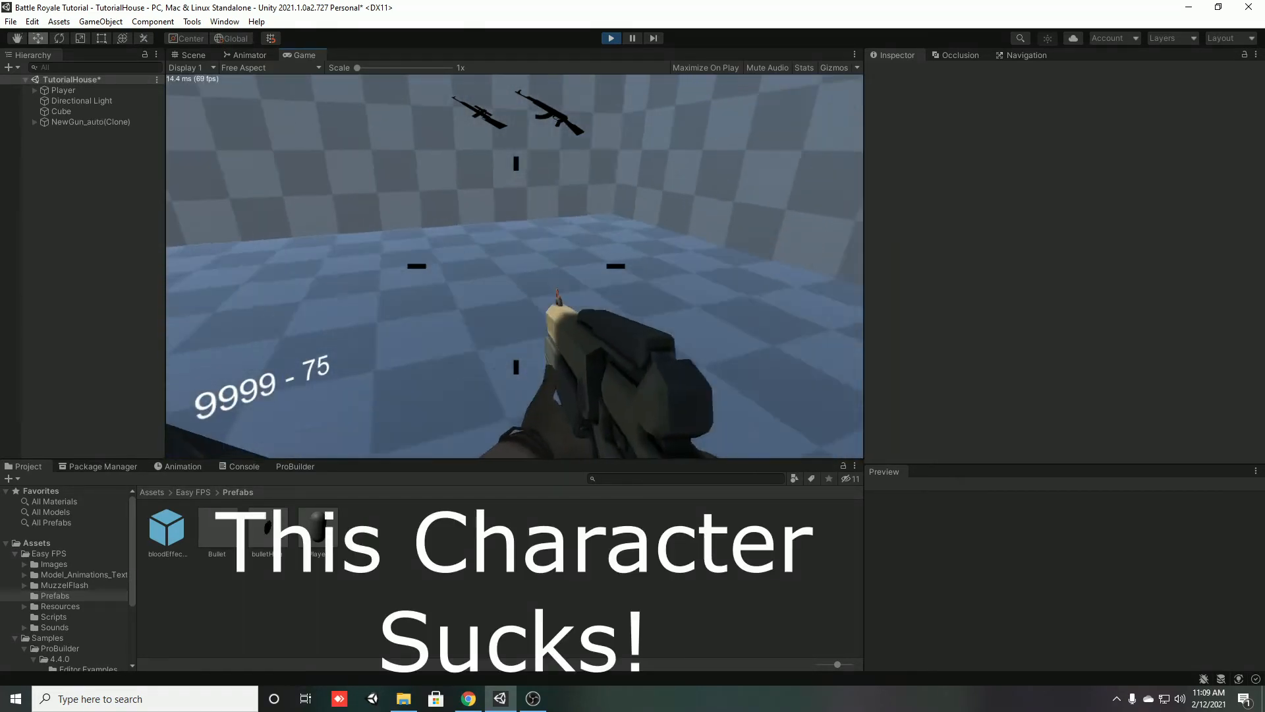
pyautogui.press('w')
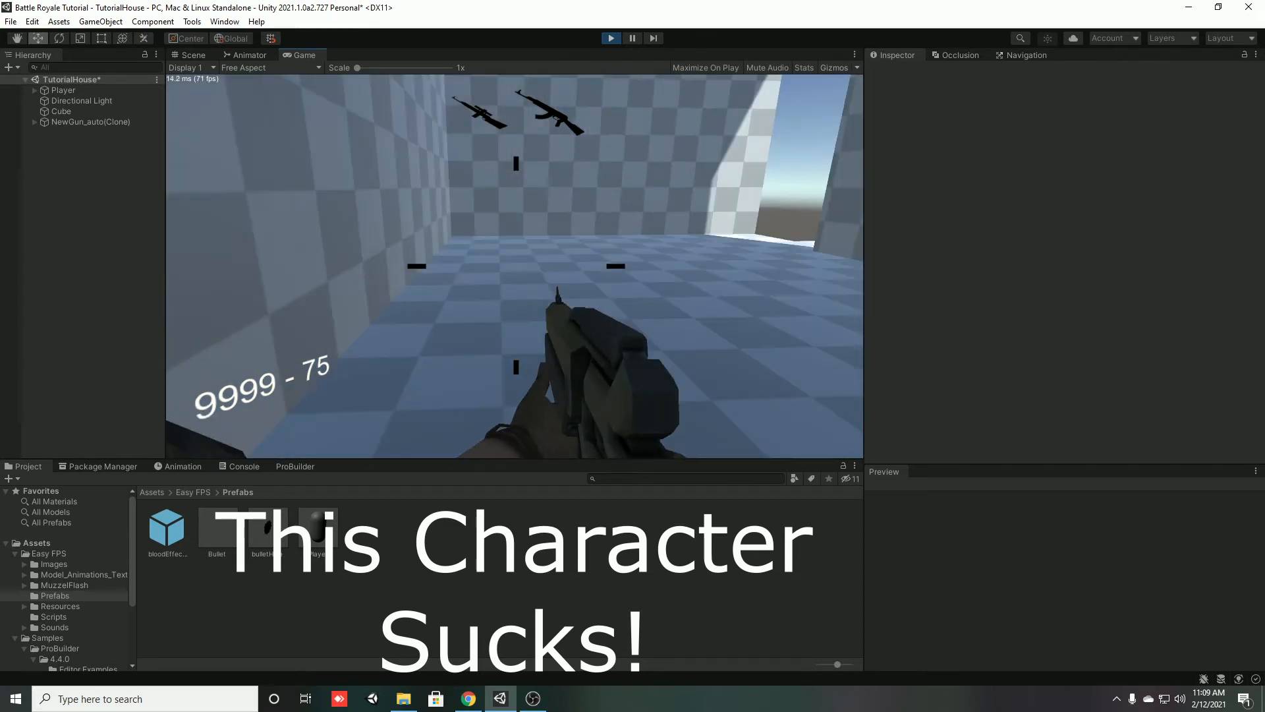
pyautogui.press('w')
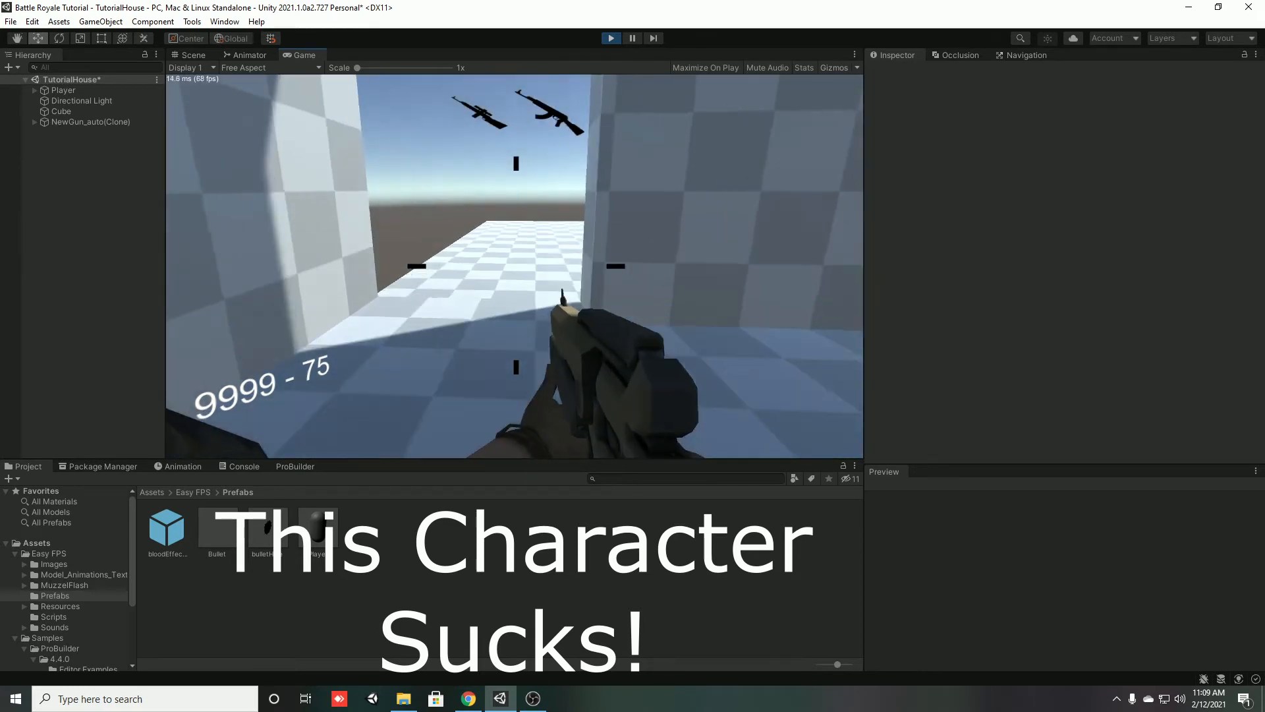
pyautogui.press('w')
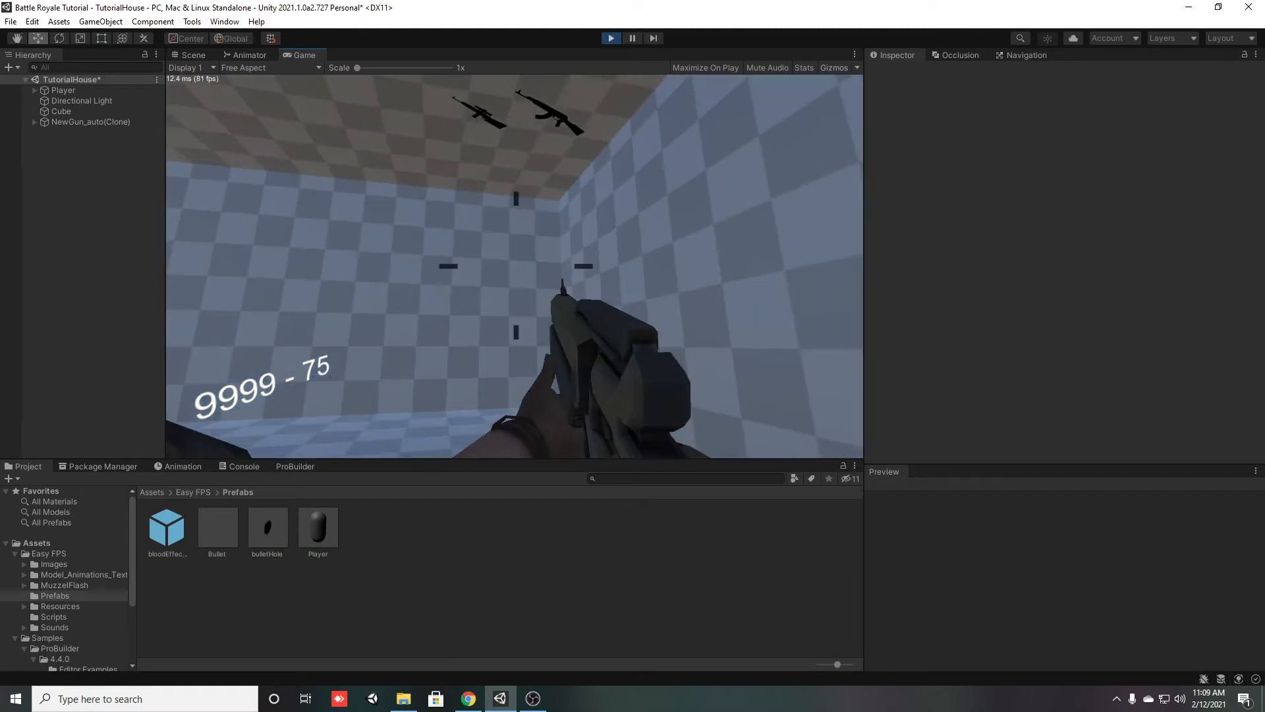
pyautogui.press('w')
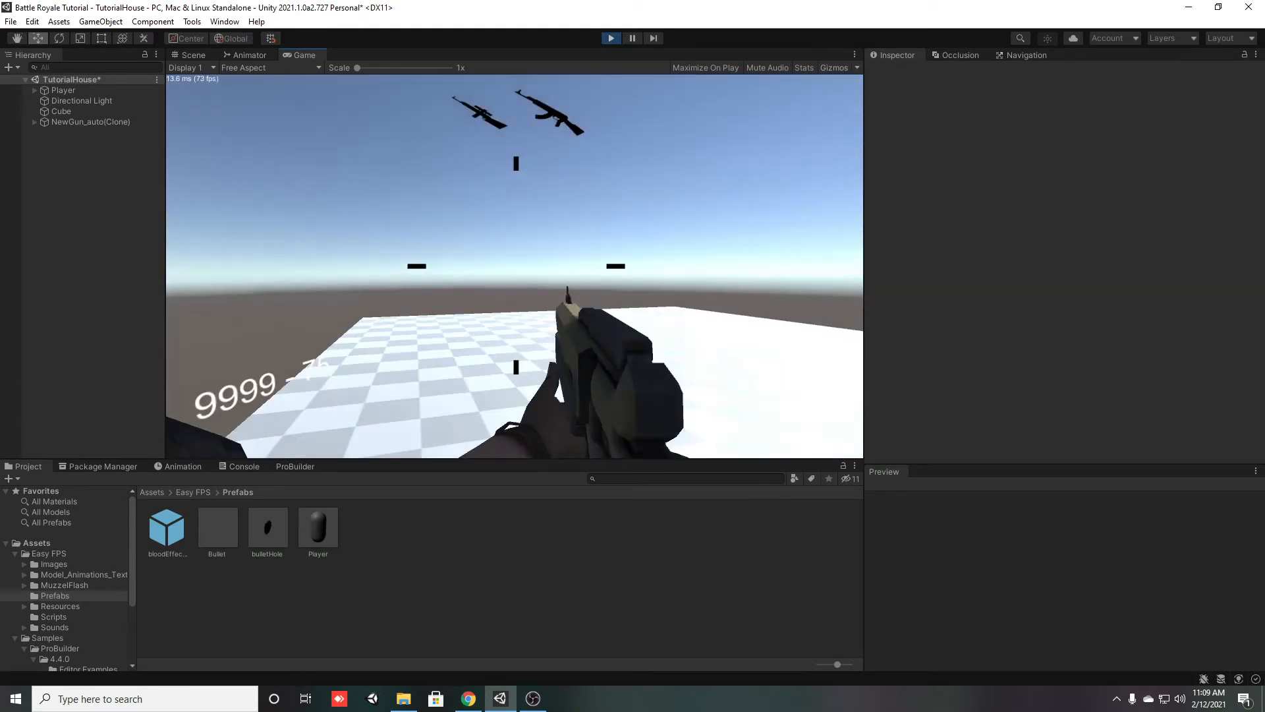
pyautogui.press('w')
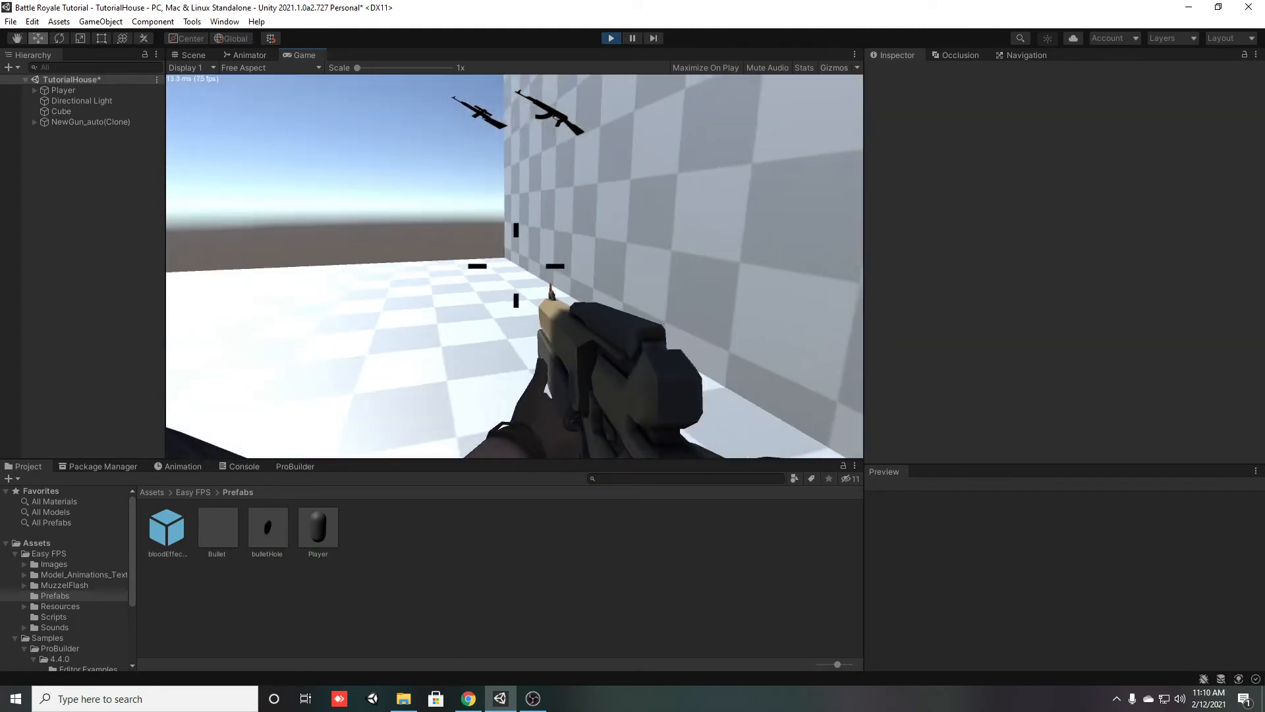
pyautogui.press('Escape')
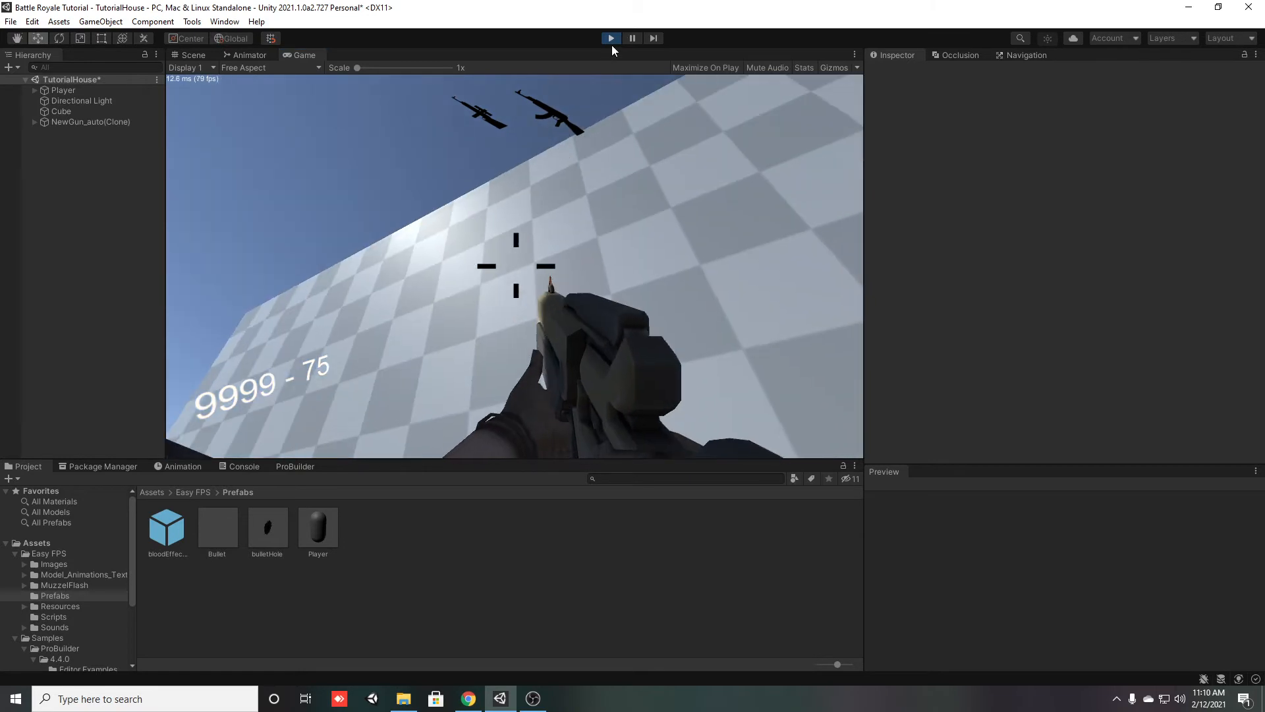
pyautogui.click(611, 43)
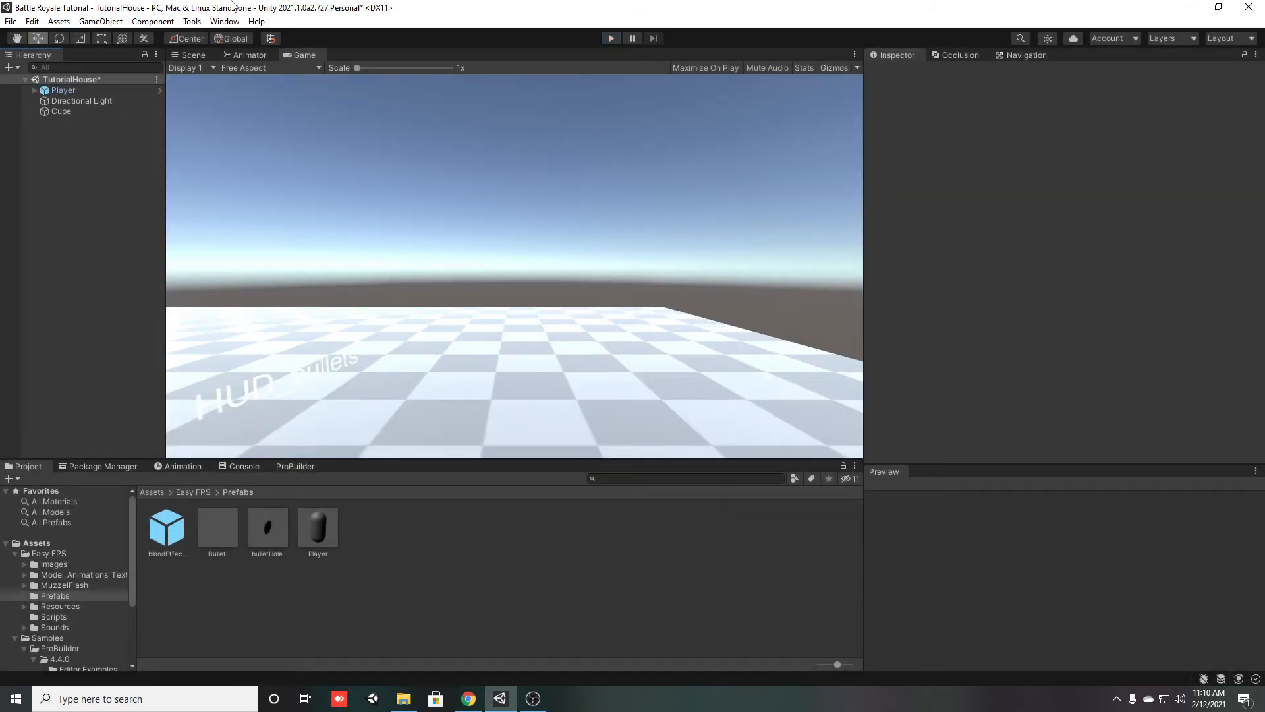
# Return to the Scene view and start a new ProBuilder shape of the Stair type
pyautogui.click(191, 54)
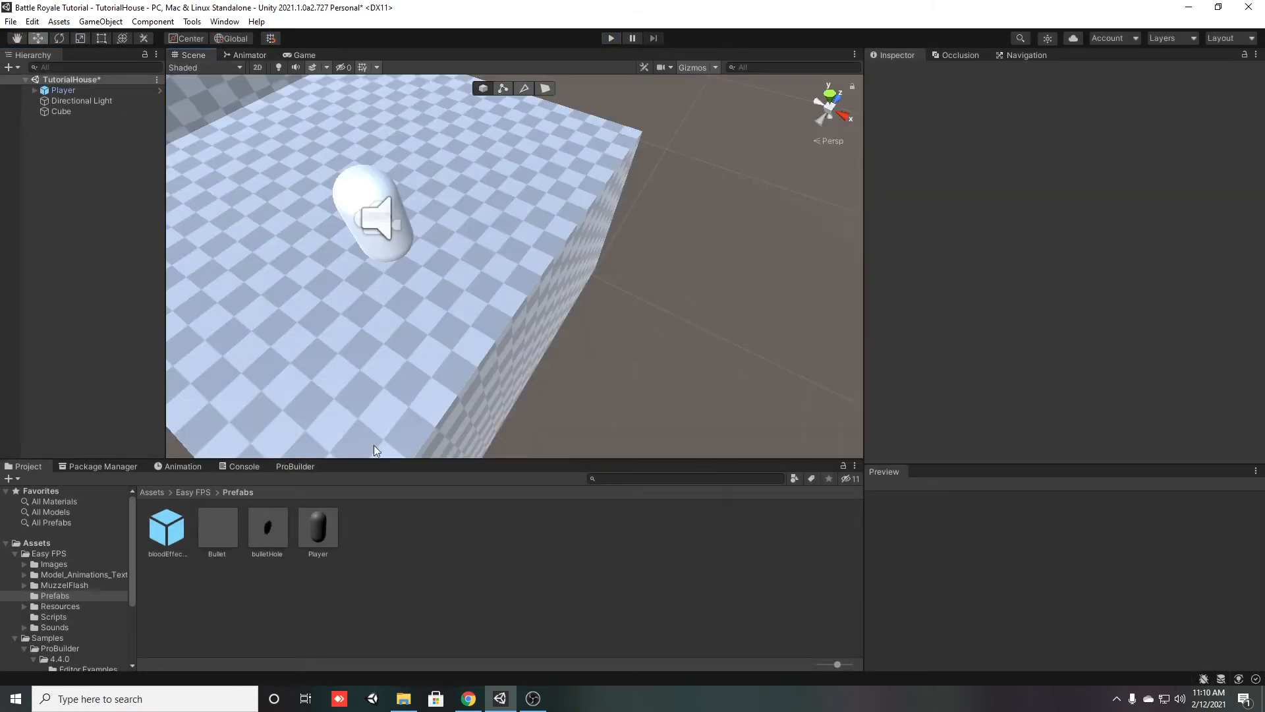
pyautogui.click(295, 466)
pyautogui.keyDown('alt'); pyautogui.moveTo(316, 277); pyautogui.dragTo(224, 196); pyautogui.keyUp('alt')
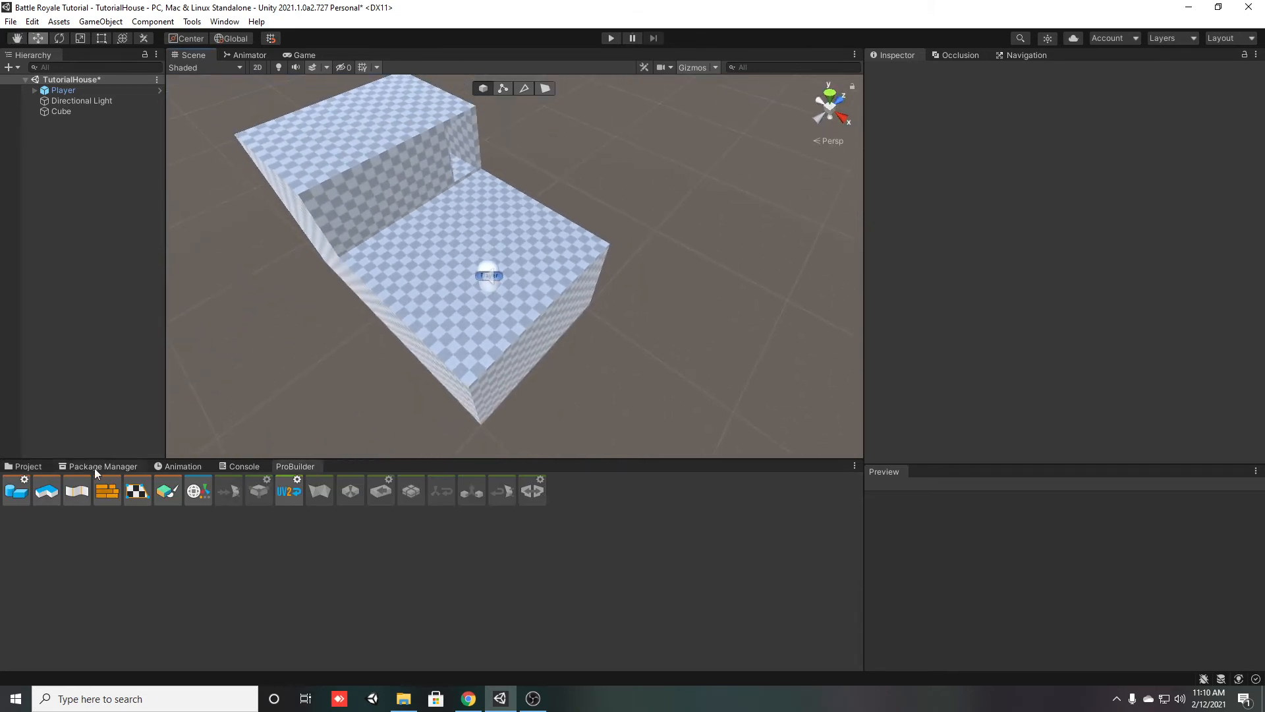
pyautogui.click(18, 495)
pyautogui.click(156, 338)
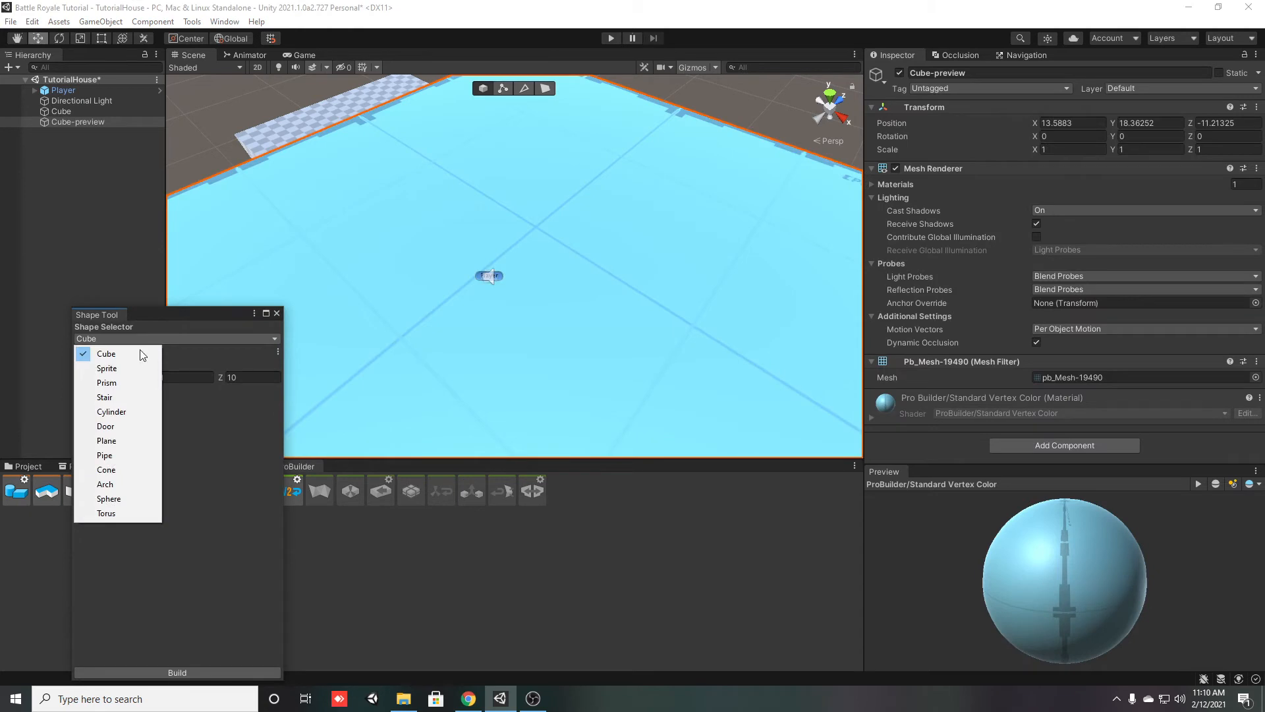
pyautogui.click(113, 400)
# Reset the stairs preview's transform, and move it onto the base beside the front wall at position X 2.25, Y 6.1, Z -9.96
pyautogui.keyDown('alt'); pyautogui.moveTo(429, 315); pyautogui.dragTo(524, 260); pyautogui.keyUp('alt')
pyautogui.scroll(-5, 443, 342)
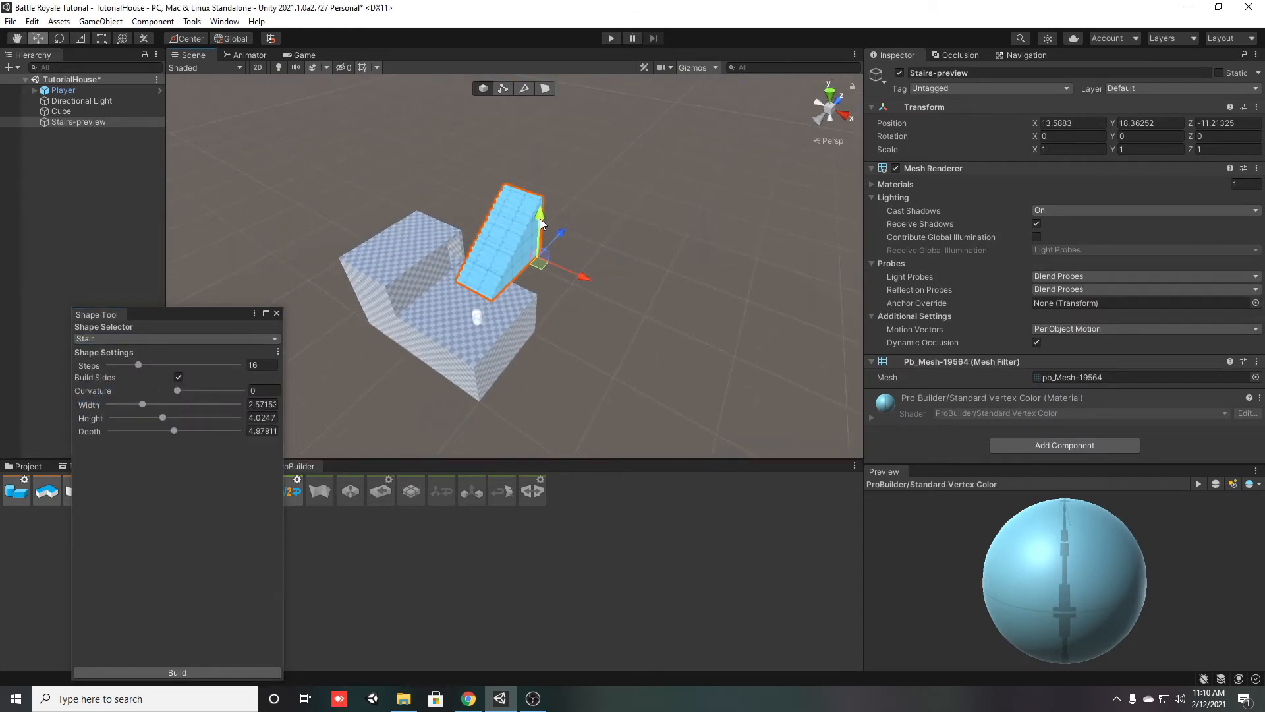
pyautogui.rightClick(944, 107)
pyautogui.click(962, 116)
pyautogui.keyDown('alt'); pyautogui.moveTo(474, 330); pyautogui.dragTo(407, 362); pyautogui.keyUp('alt')
pyautogui.scroll(4, 564, 305)
pyautogui.moveTo(505, 267); pyautogui.dragTo(302, 297)
pyautogui.keyDown('alt'); pyautogui.moveTo(310, 356); pyautogui.dragTo(389, 365); pyautogui.keyUp('alt')
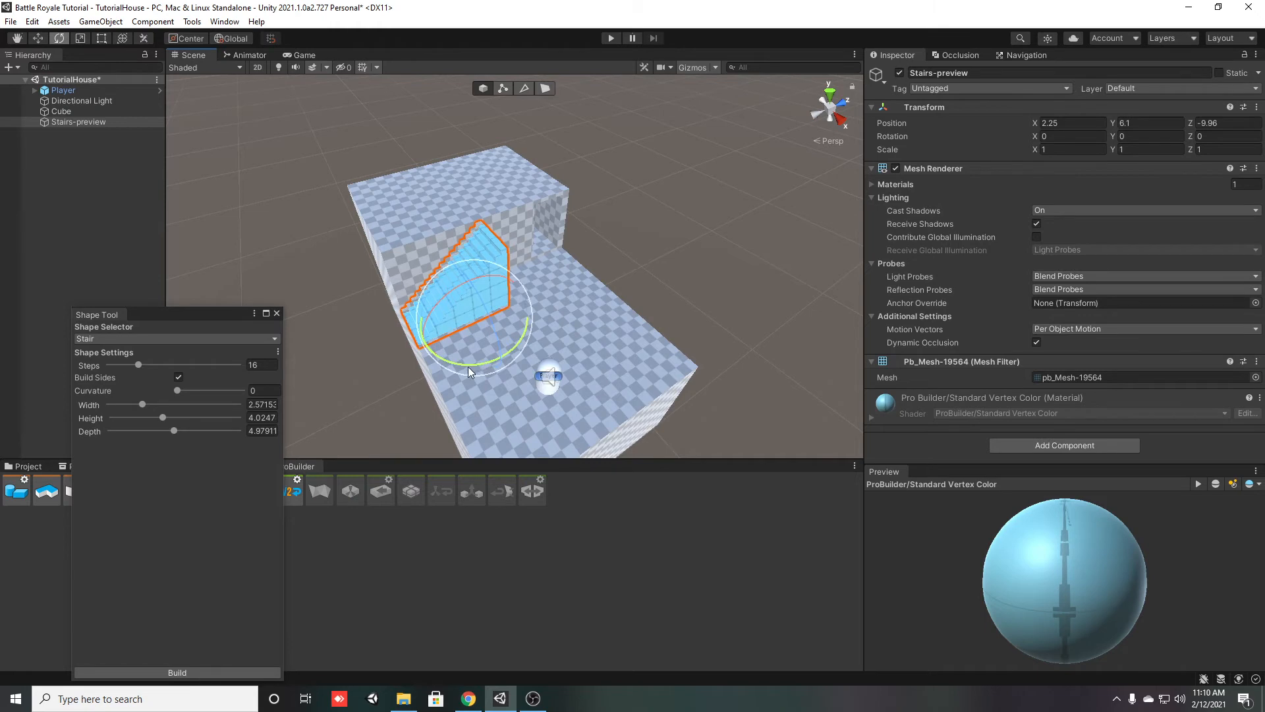
# Rotate the stairs preview to -90 degrees about the Y axis
pyautogui.write('90')
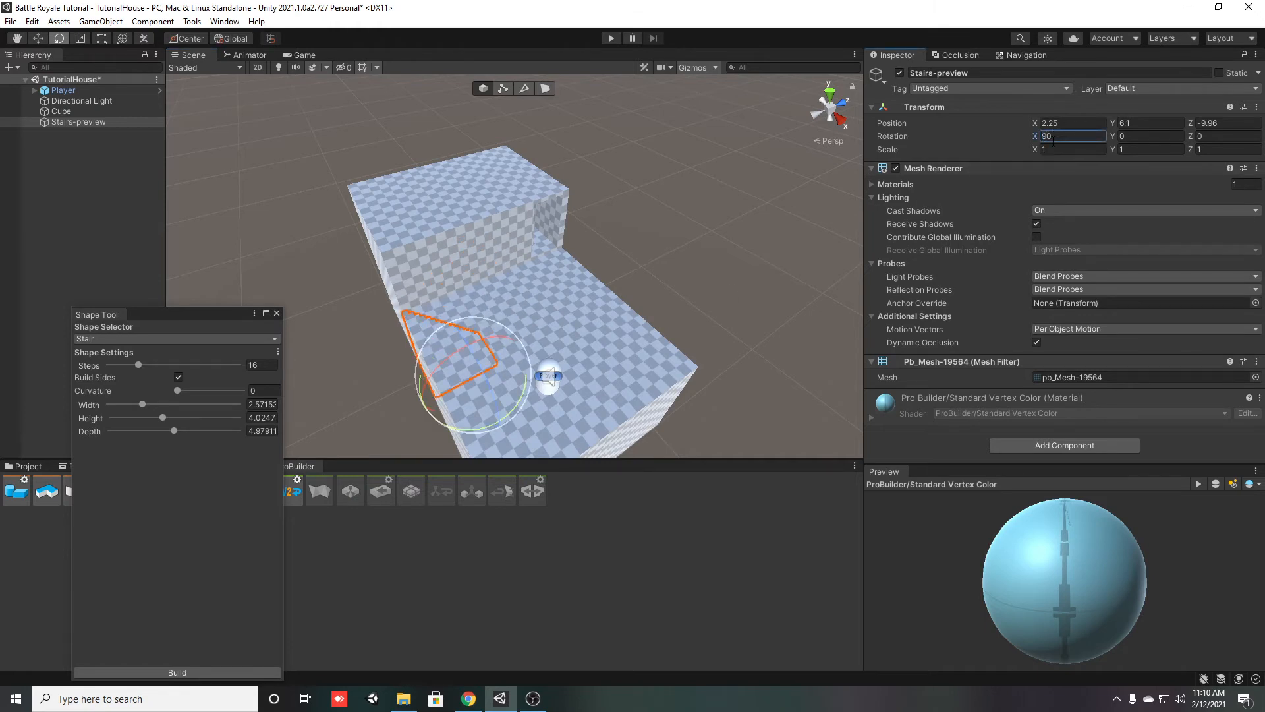
pyautogui.hotkey('ctrl', 'z')
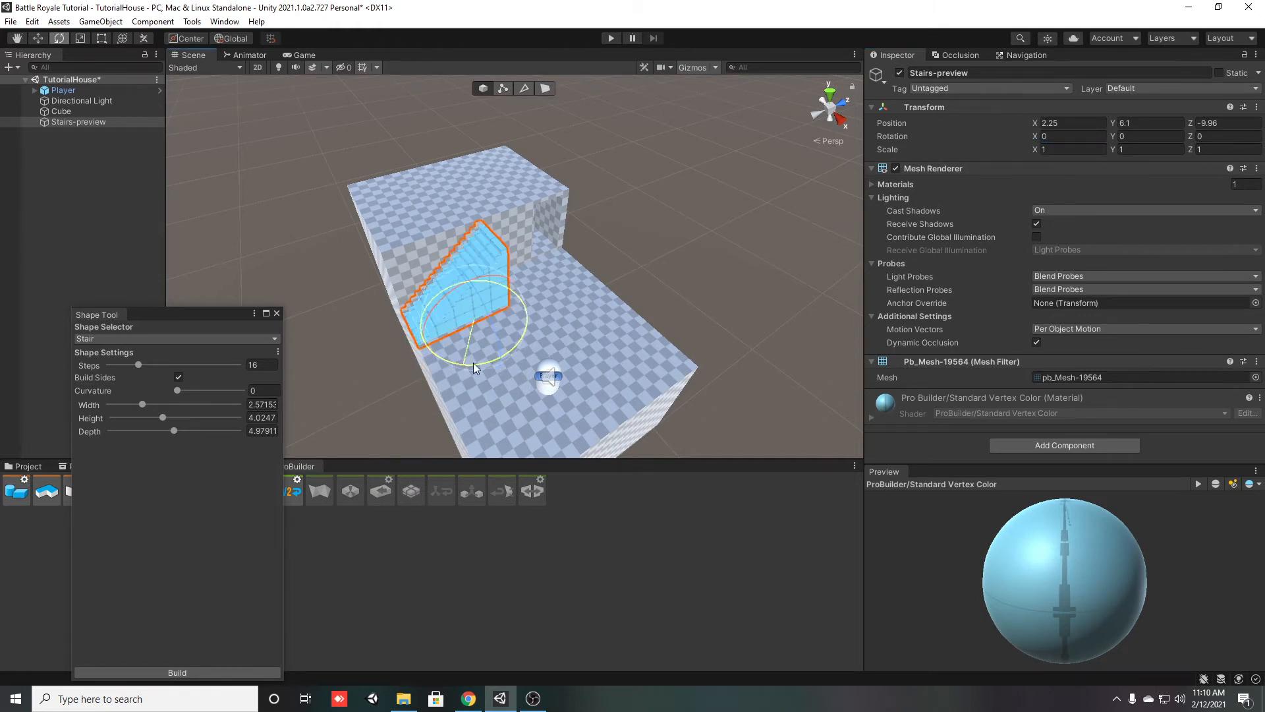
pyautogui.moveTo(469, 367); pyautogui.dragTo(507, 359)
pyautogui.write('-90')
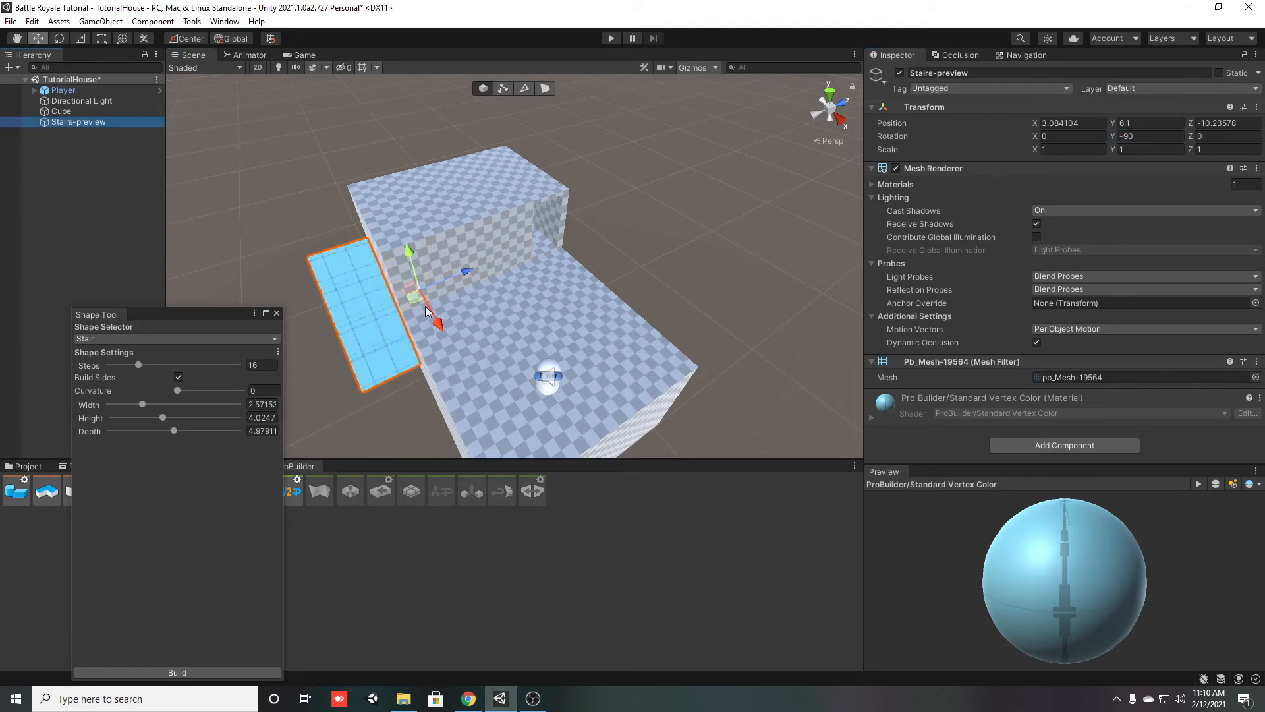
# Move the stairs preview against the house's front wall, at the end opposite the doorway, so it leads up to the roof
pyautogui.moveTo(415, 302); pyautogui.dragTo(497, 298)
pyautogui.moveTo(497, 298); pyautogui.dragTo(537, 318, button='right')
pyautogui.press('w')
pyautogui.moveTo(636, 251); pyautogui.dragTo(622, 247)
pyautogui.click(80, 184)
pyautogui.moveTo(476, 233); pyautogui.dragTo(410, 269, button='right')
# Set the stairs to 17 steps and a height of 4.1
pyautogui.press('w')
pyautogui.press('s')
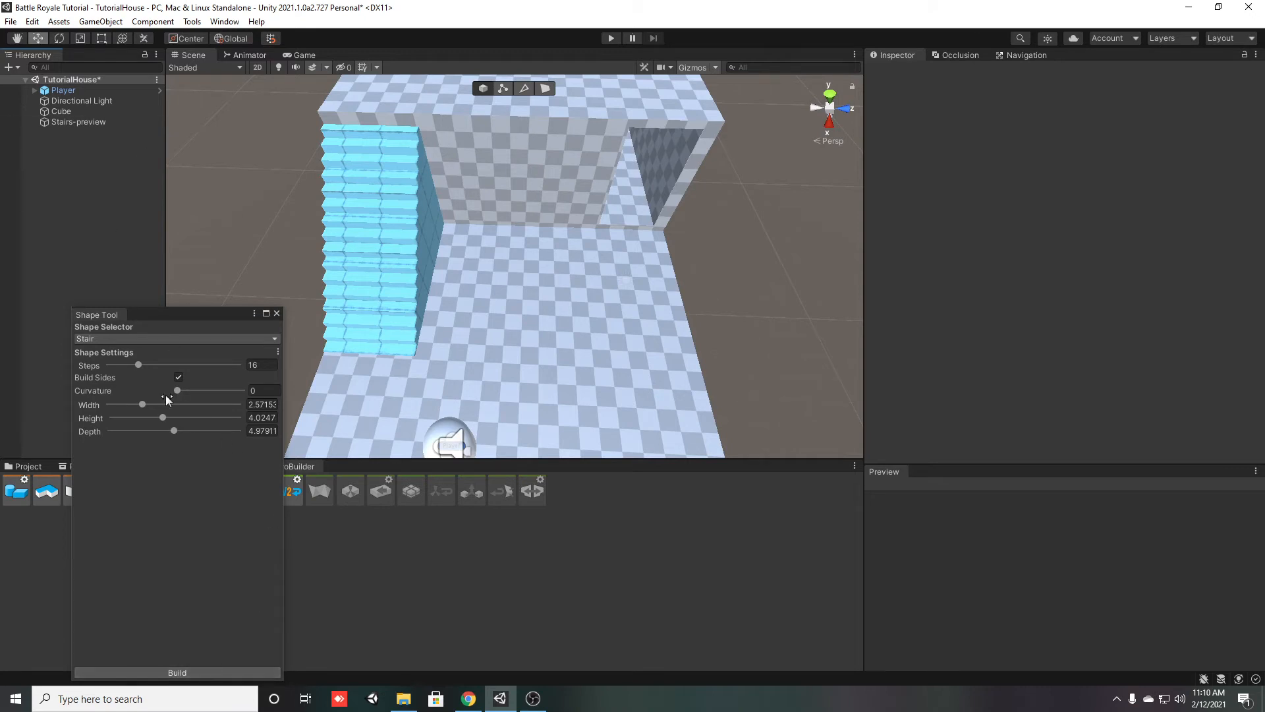
pyautogui.click(261, 365)
pyautogui.write('17')
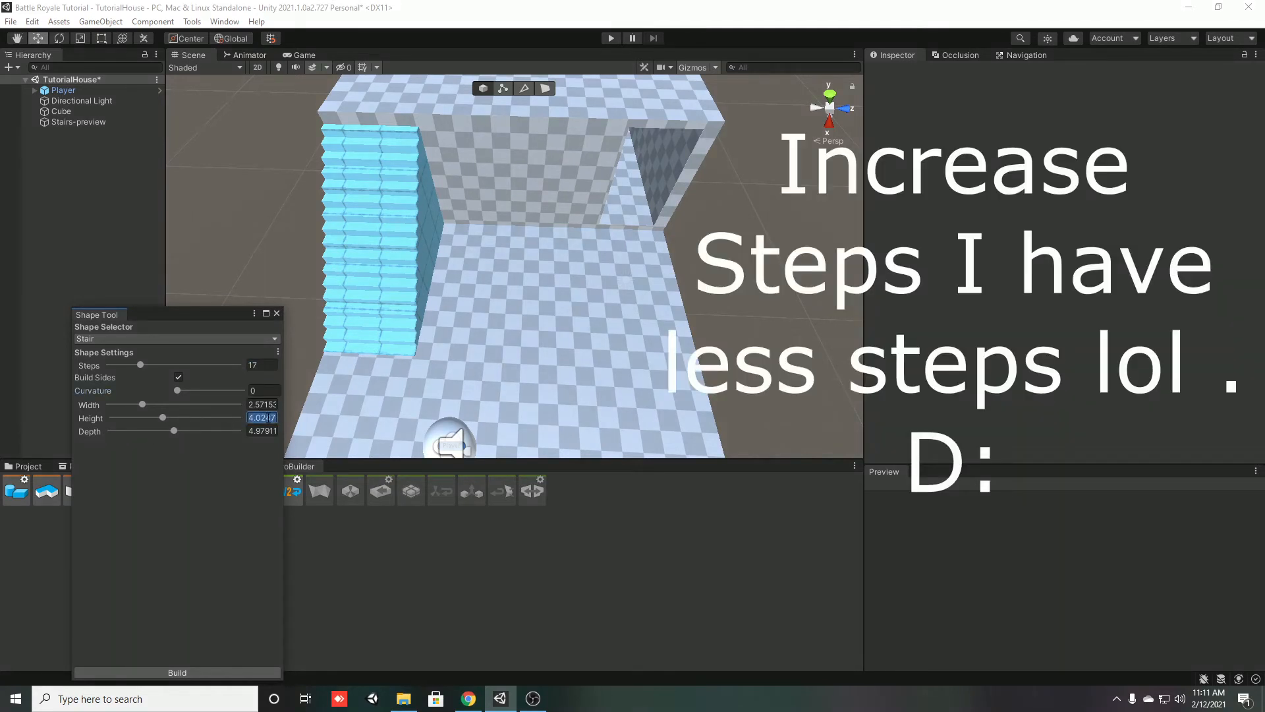
pyautogui.click(271, 418)
pyautogui.write('4.1')
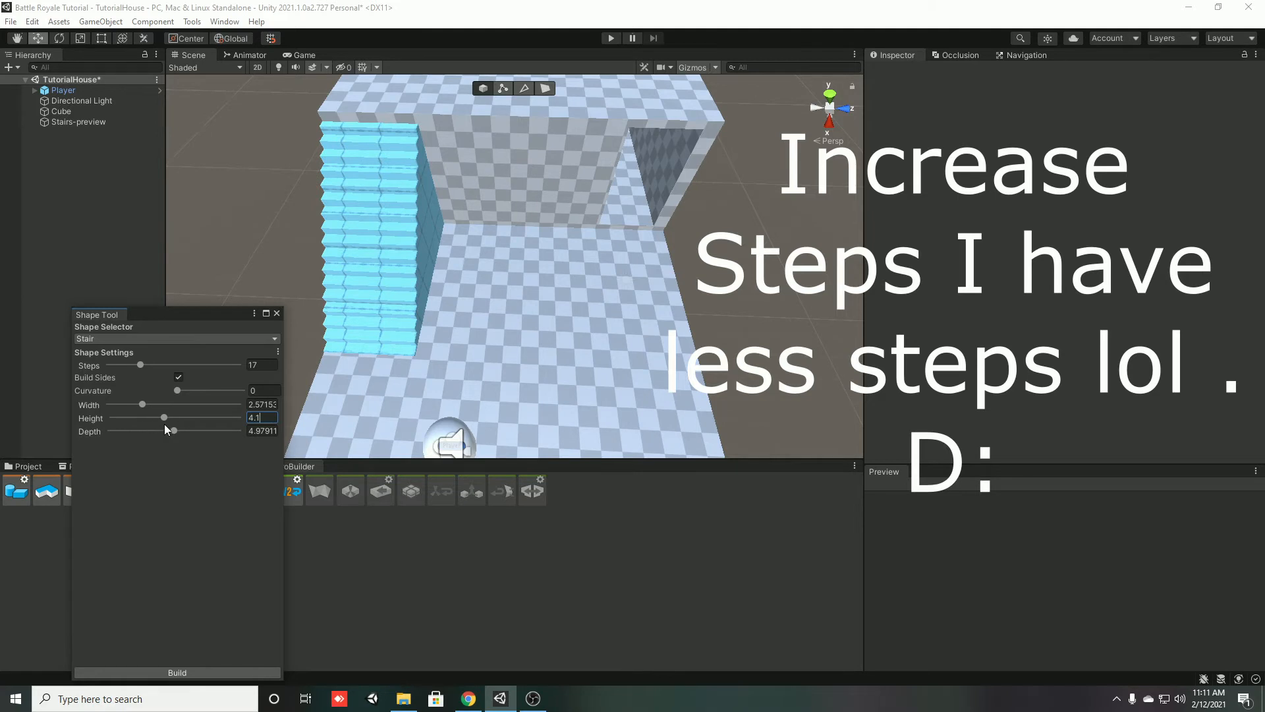
# Enlarge the stairs preview to about 4.36 high and 5.55 deep, and shift it outward along X to 5.48
pyautogui.moveTo(163, 417); pyautogui.dragTo(167, 418)
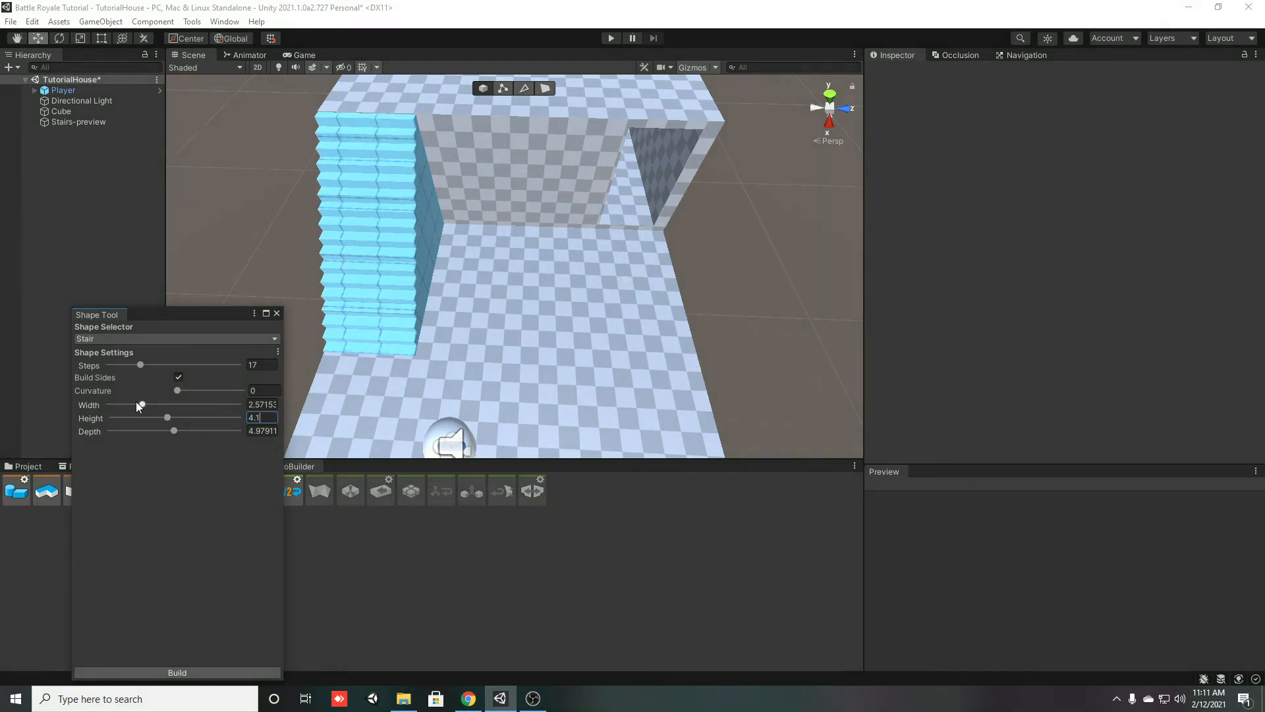
pyautogui.moveTo(141, 404); pyautogui.dragTo(180, 430)
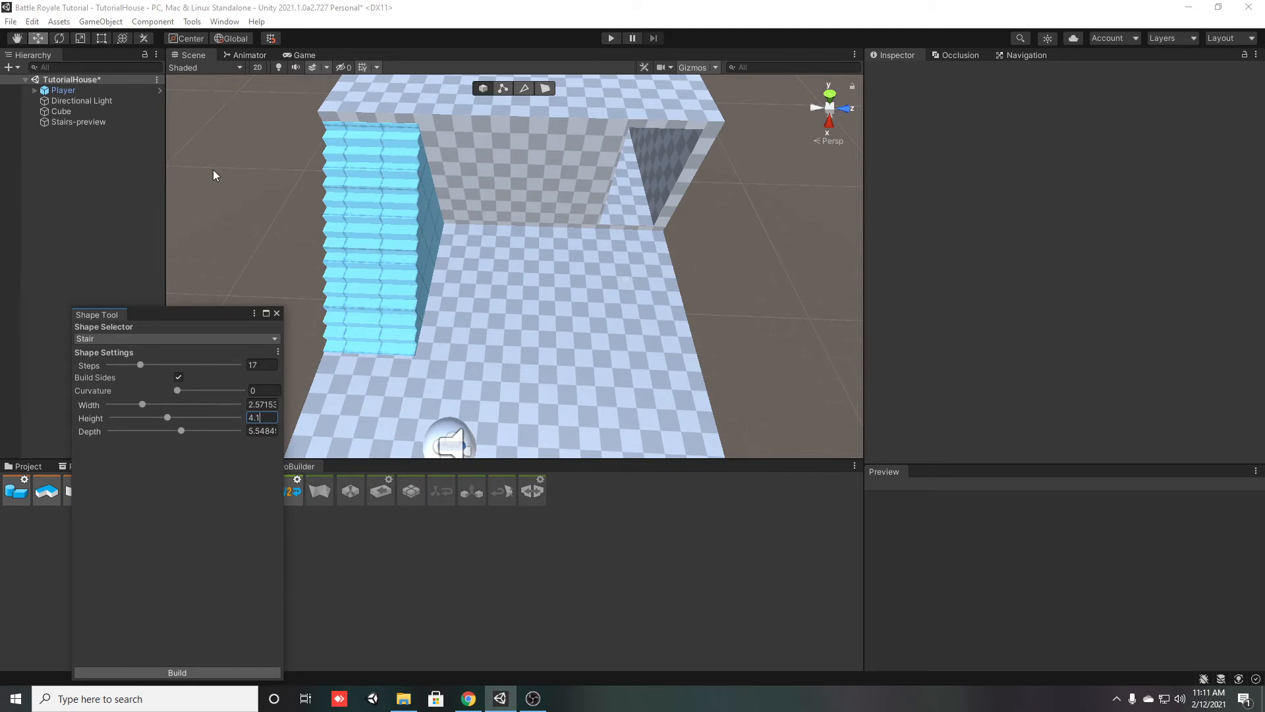
pyautogui.click(76, 122)
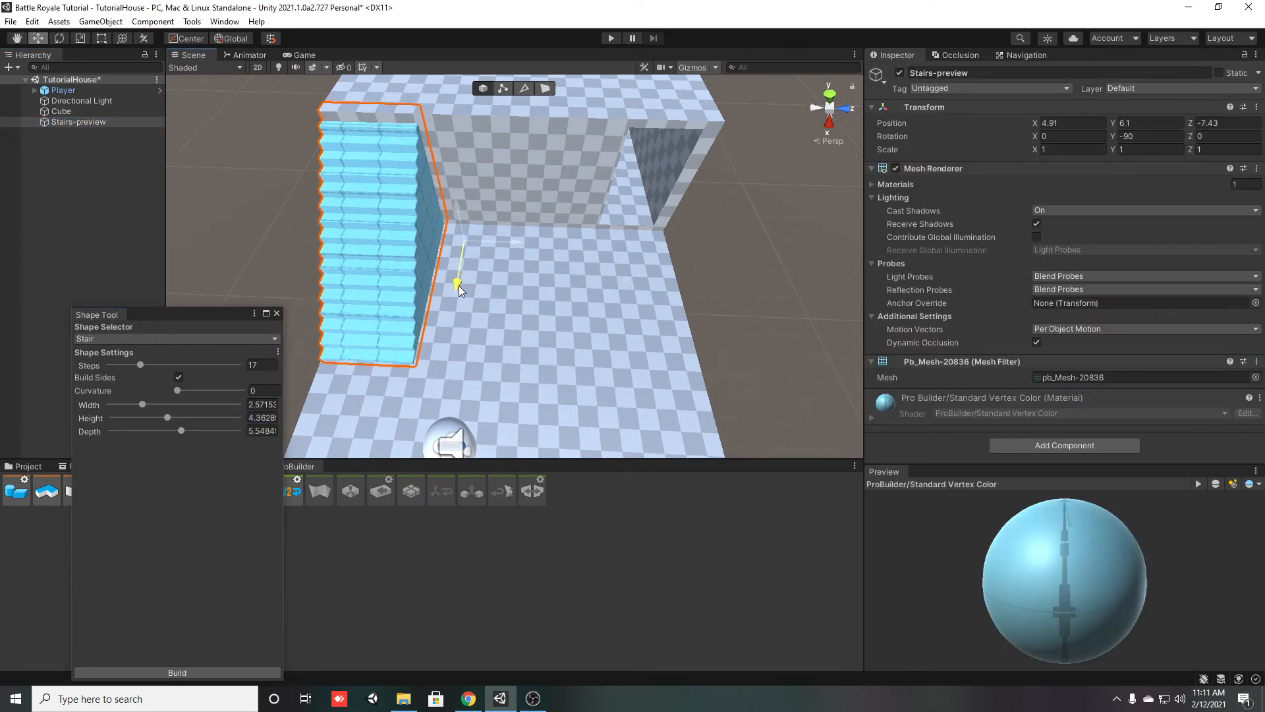
pyautogui.moveTo(459, 285); pyautogui.dragTo(456, 299)
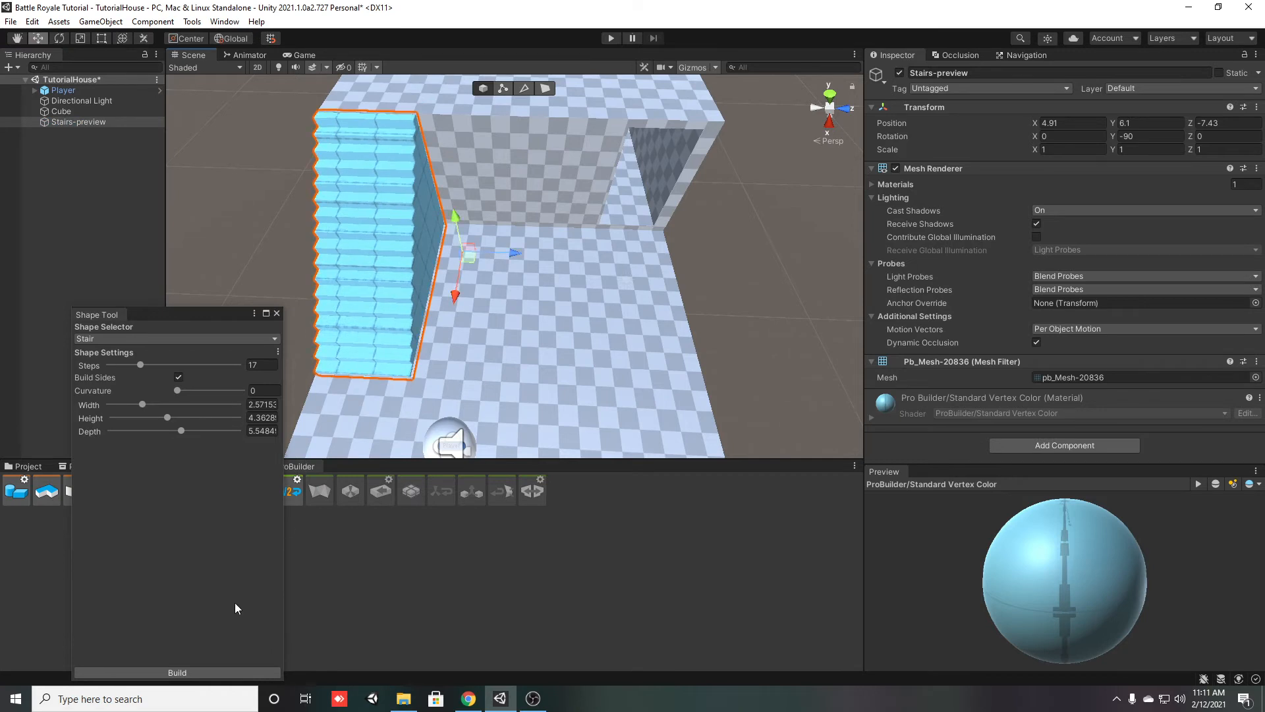
# Build the stairs from the preview, close the Shape Tool, and view the finished stairs up close
pyautogui.click(224, 669)
pyautogui.click(275, 313)
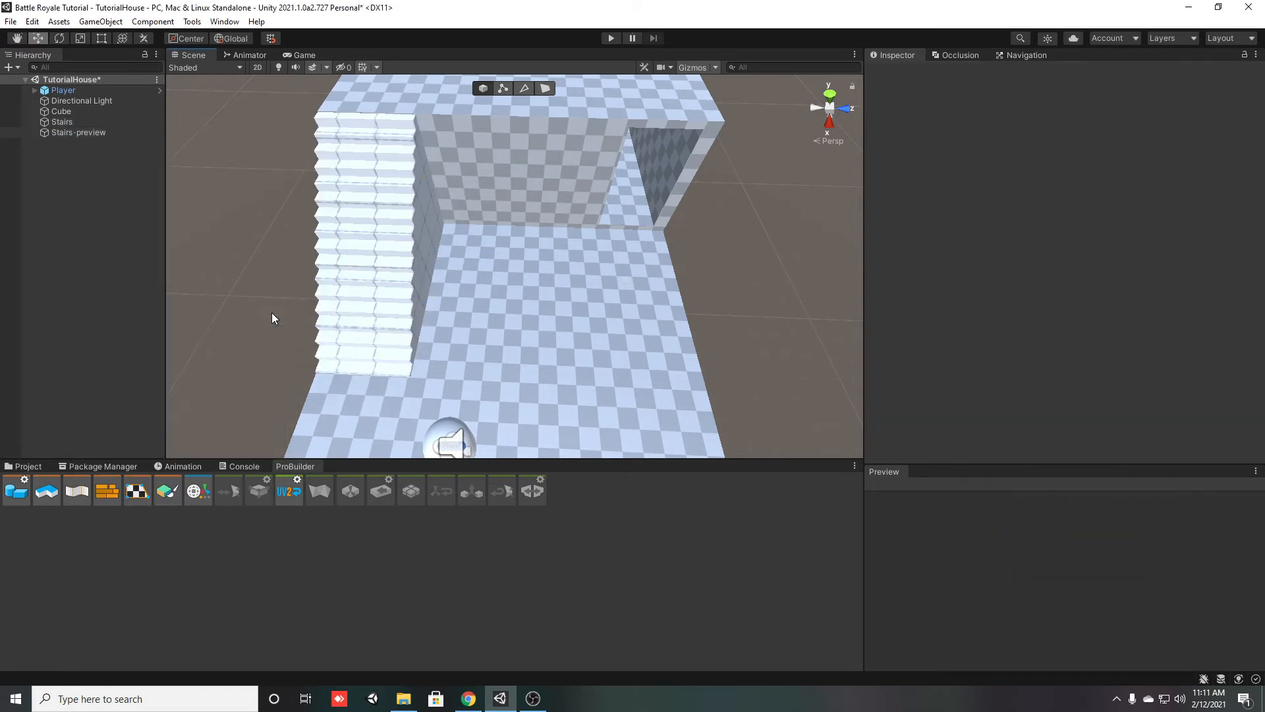
pyautogui.click(377, 238)
pyautogui.moveTo(574, 300); pyautogui.dragTo(493, 286, button='right')
pyautogui.press('w')
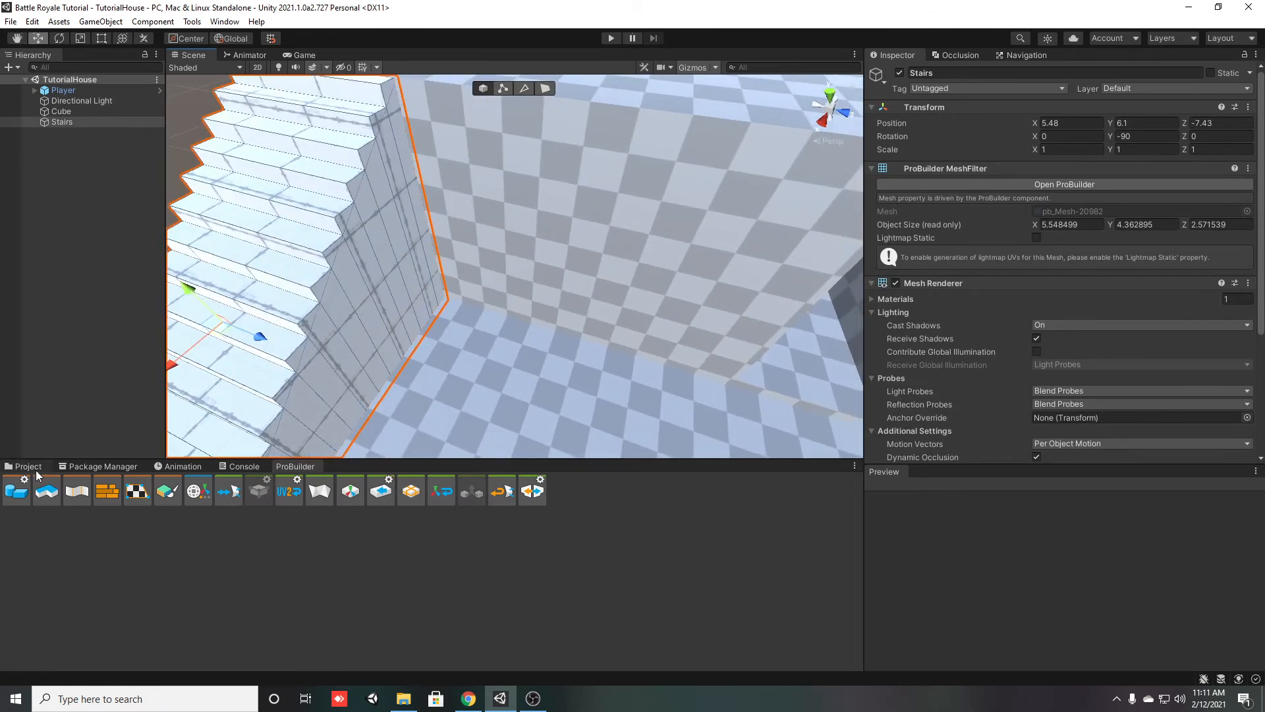
# Play-test the scene by walking the player up the stairs onto the roof, and stop play mode
pyautogui.click(35, 469)
pyautogui.click(158, 494)
pyautogui.moveTo(433, 412); pyautogui.dragTo(599, 86, button='right')
pyautogui.click(614, 39)
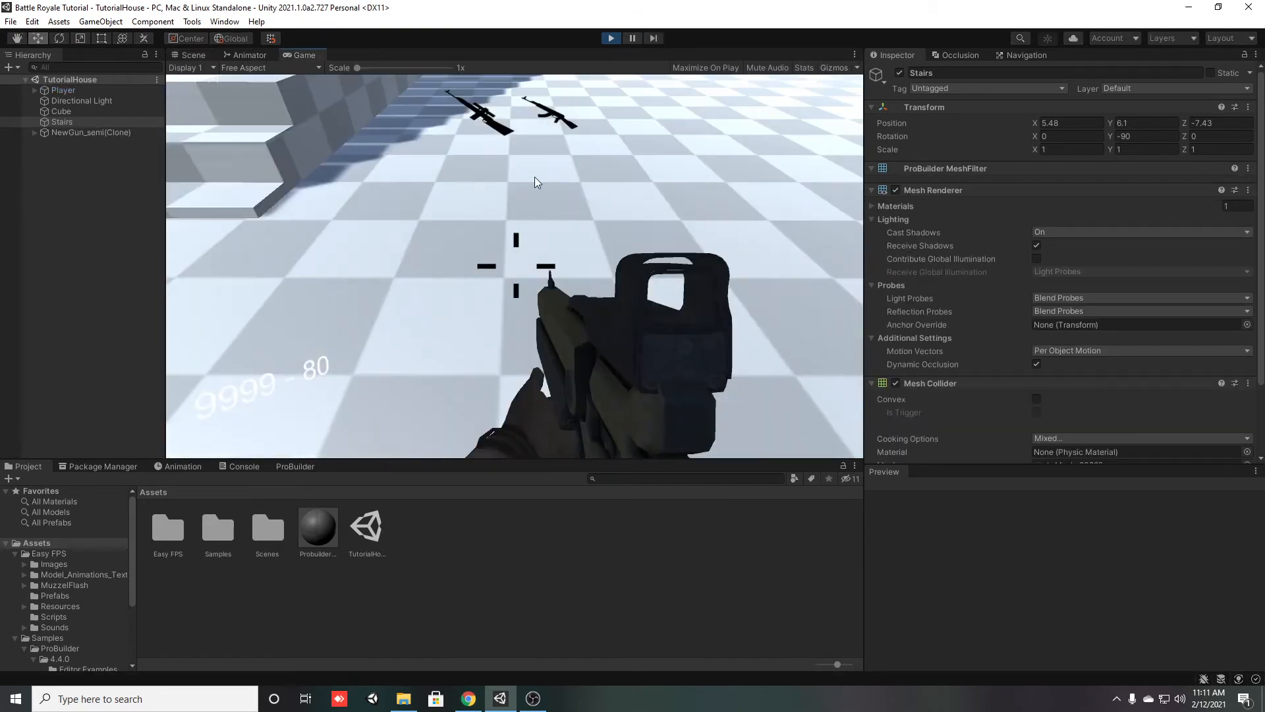
pyautogui.press('w')
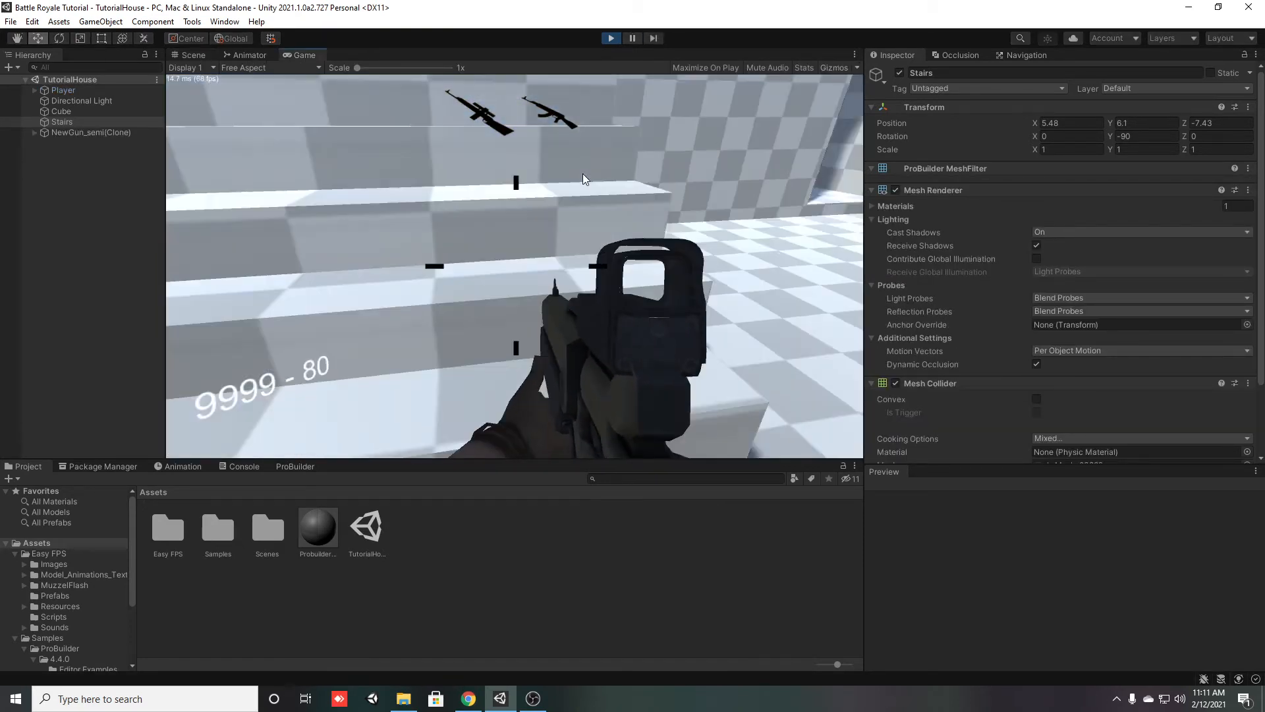
pyautogui.press('w')
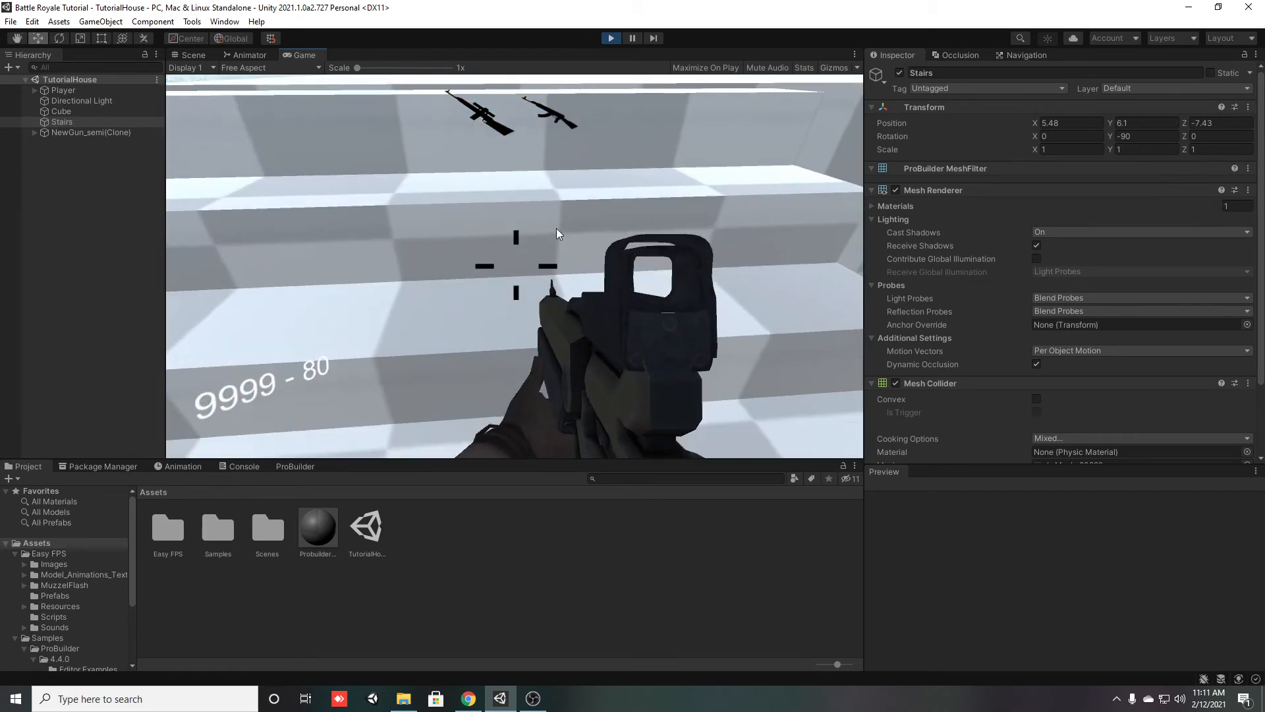
pyautogui.press('w')
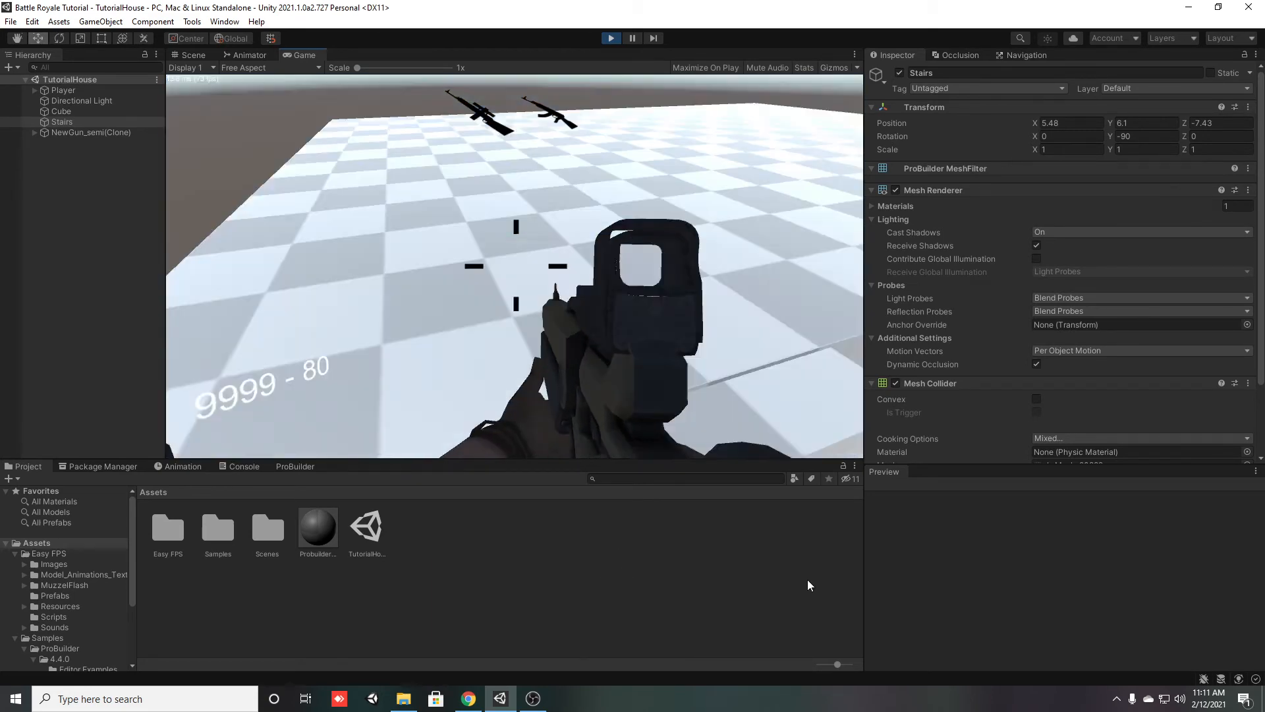
pyautogui.click(611, 39)
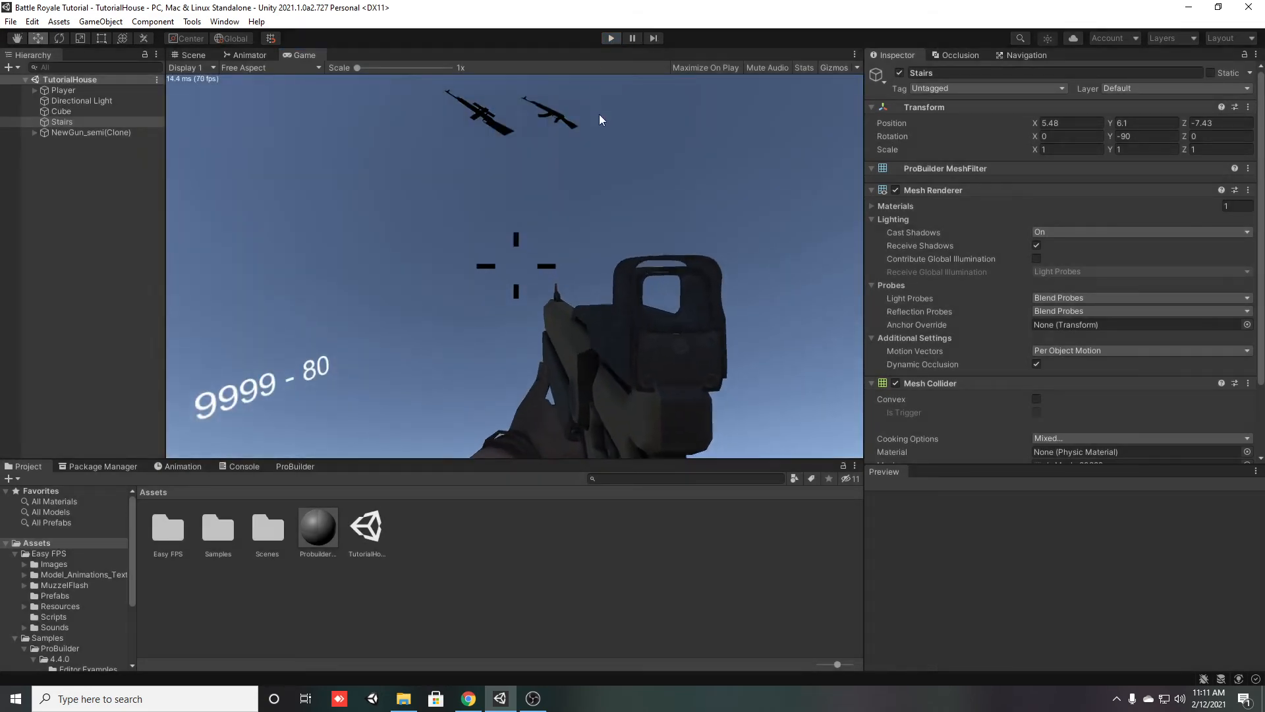
# Select the Cube and Stairs together and scale both down uniformly to about 0.886
pyautogui.moveTo(662, 340); pyautogui.dragTo(699, 253, button='right')
pyautogui.press('s')
pyautogui.press('w')
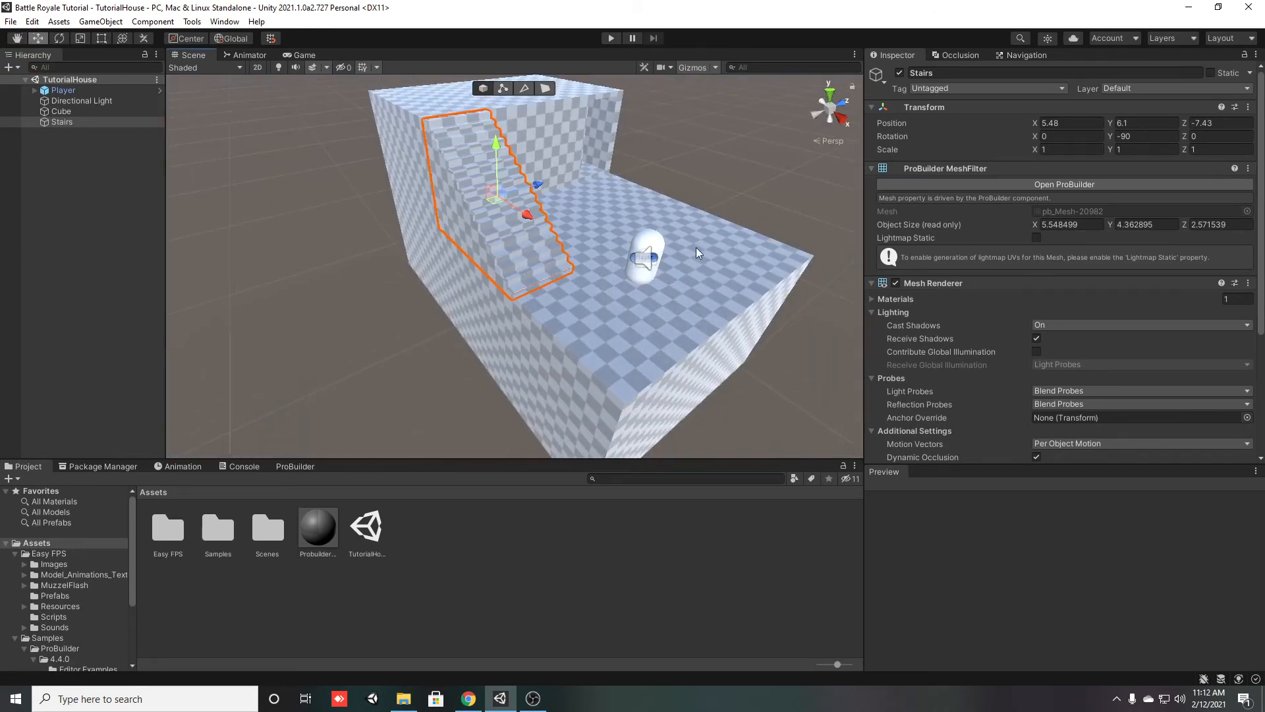
pyautogui.keyDown('ctrl'); pyautogui.click(78, 113); pyautogui.keyUp('ctrl')
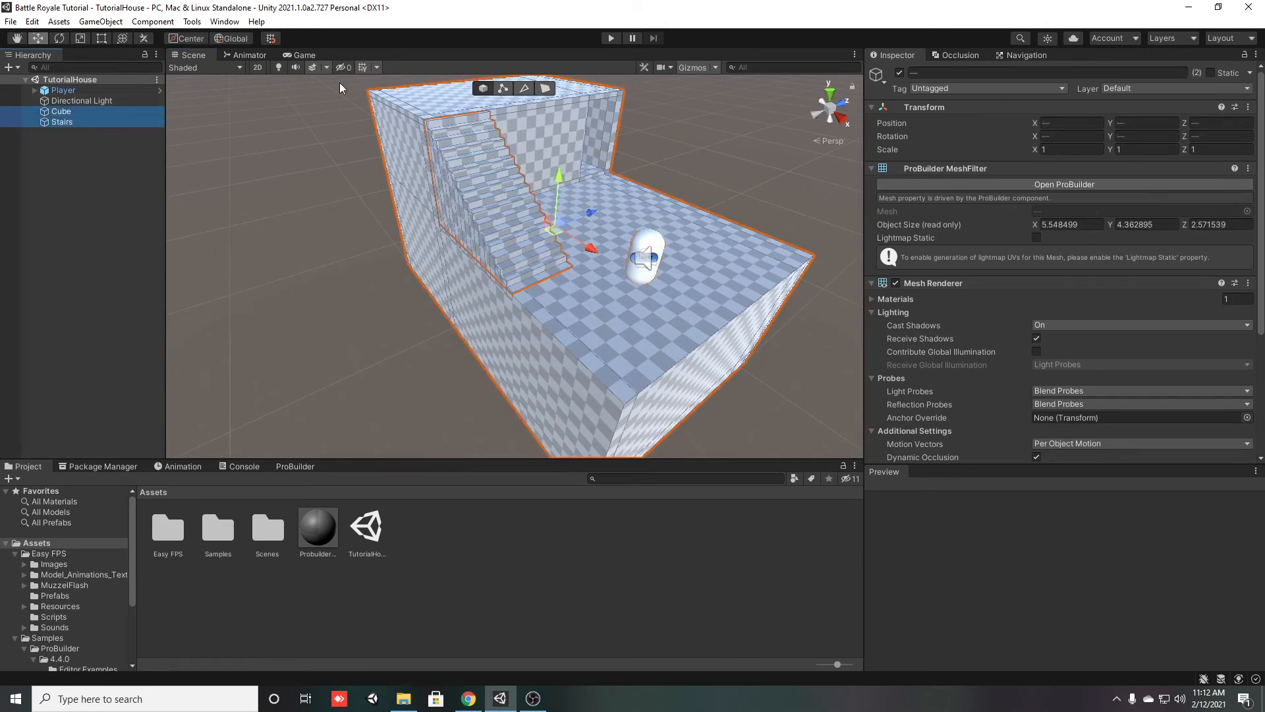
pyautogui.press('r')
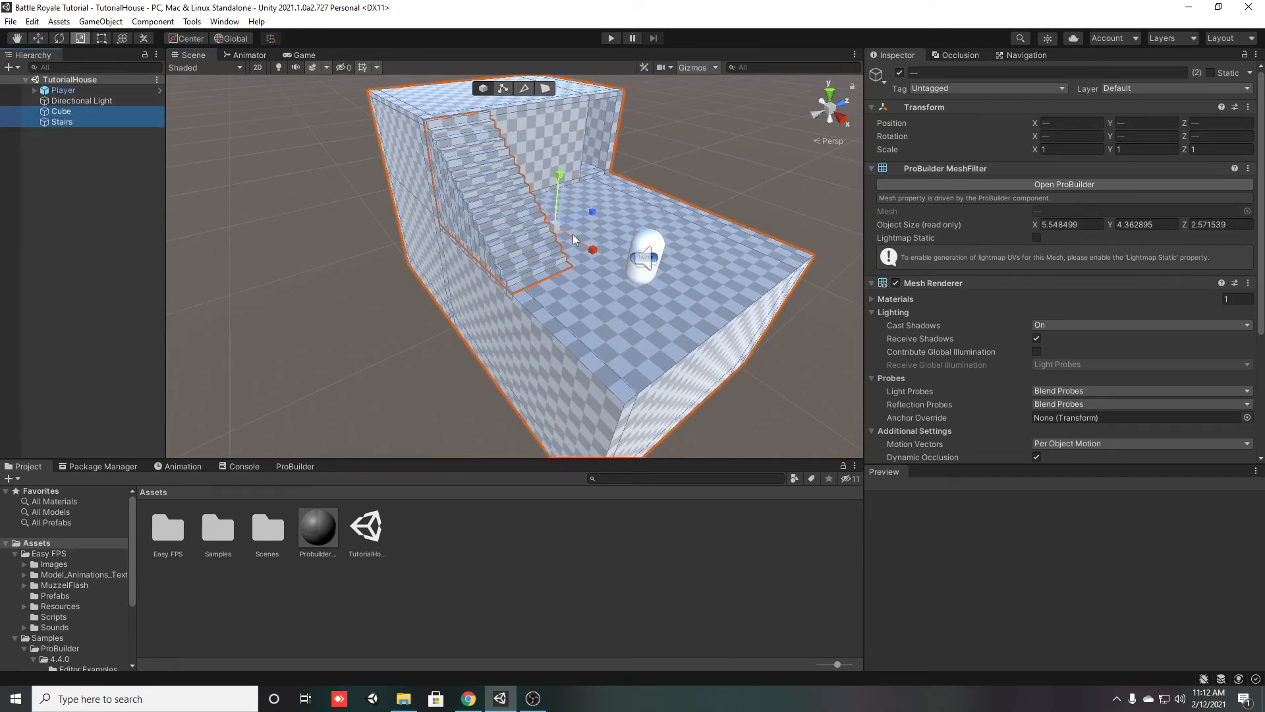
pyautogui.moveTo(557, 227); pyautogui.dragTo(511, 233)
# Select the player and place it just above the scaled base at Y 7
pyautogui.click(64, 90)
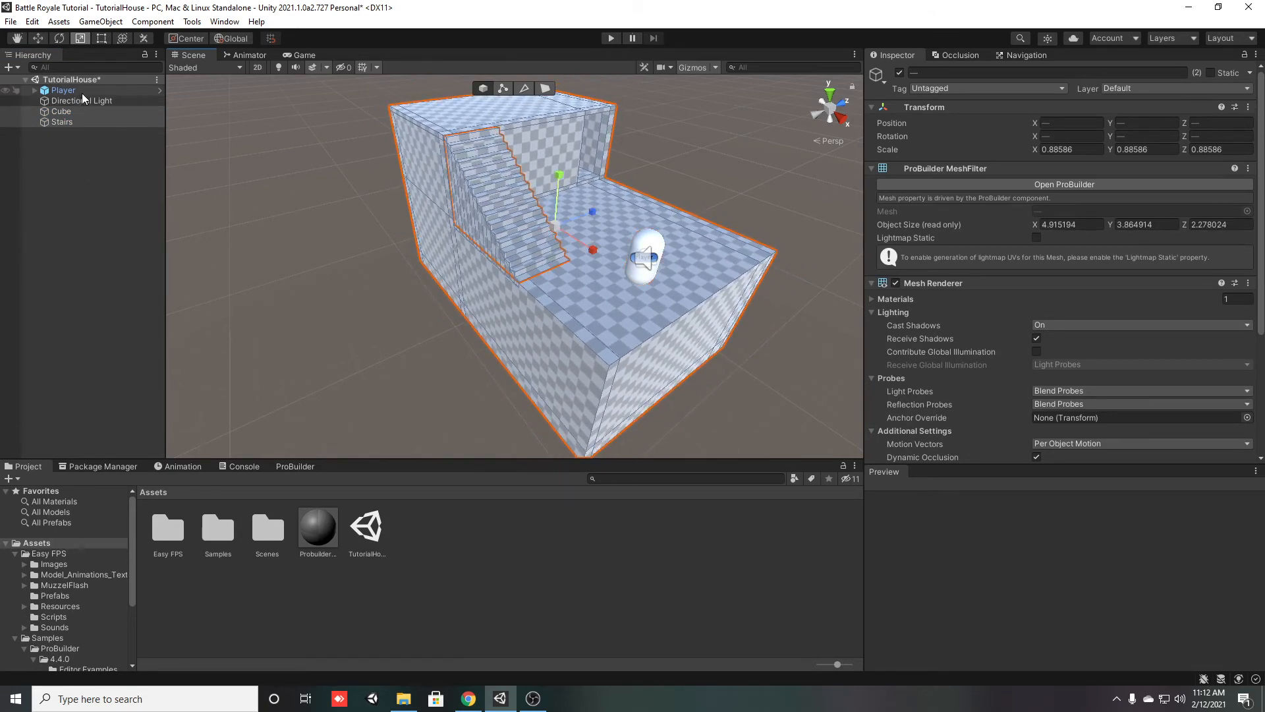
pyautogui.click(648, 253)
pyautogui.click(648, 253)
pyautogui.moveTo(655, 223)
pyautogui.mouseDown()
pyautogui.moveTo(654, 267)
pyautogui.moveTo(655, 223)
pyautogui.mouseUp()
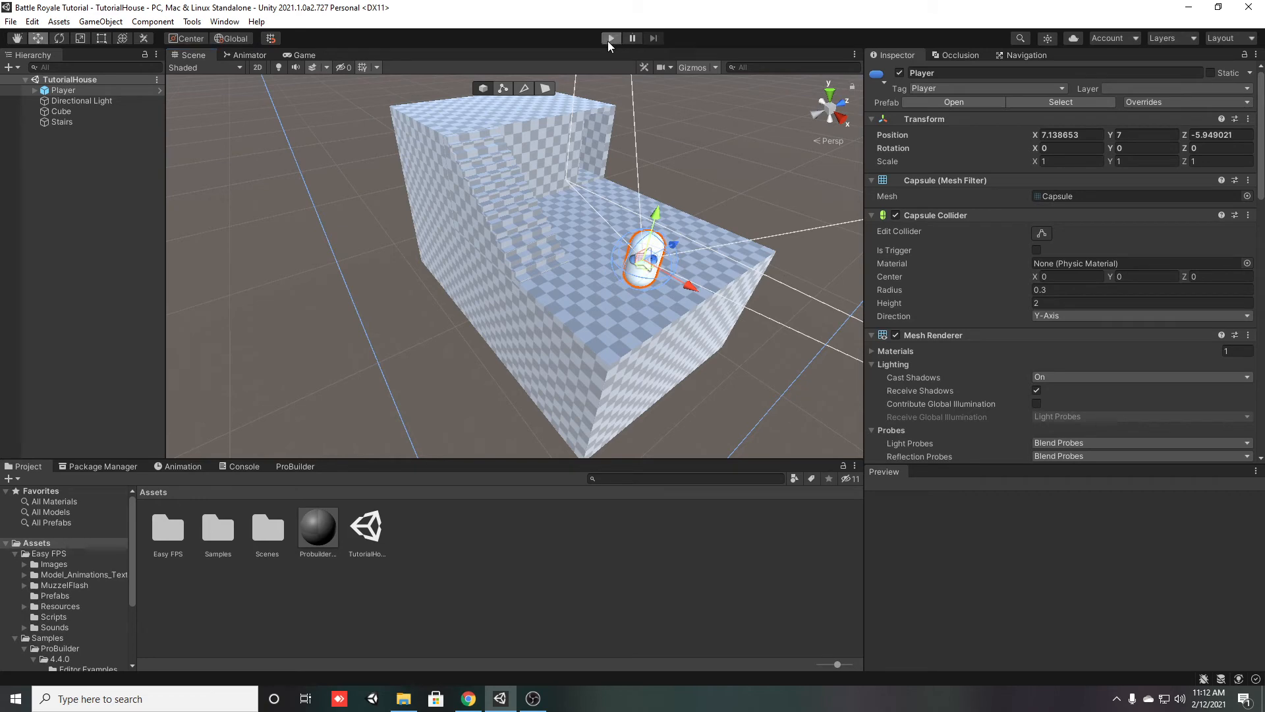
# Start play mode and walk the player into the house through the doorway and back outside
pyautogui.click(609, 41)
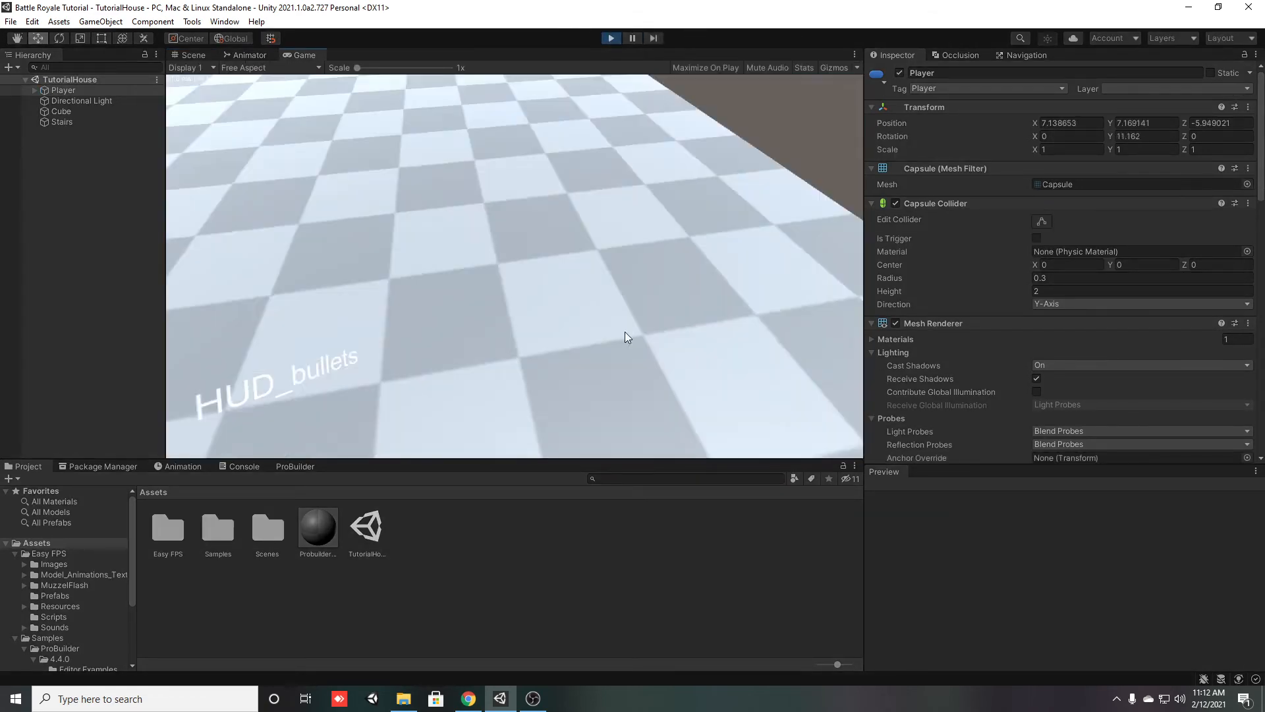
pyautogui.press('w')
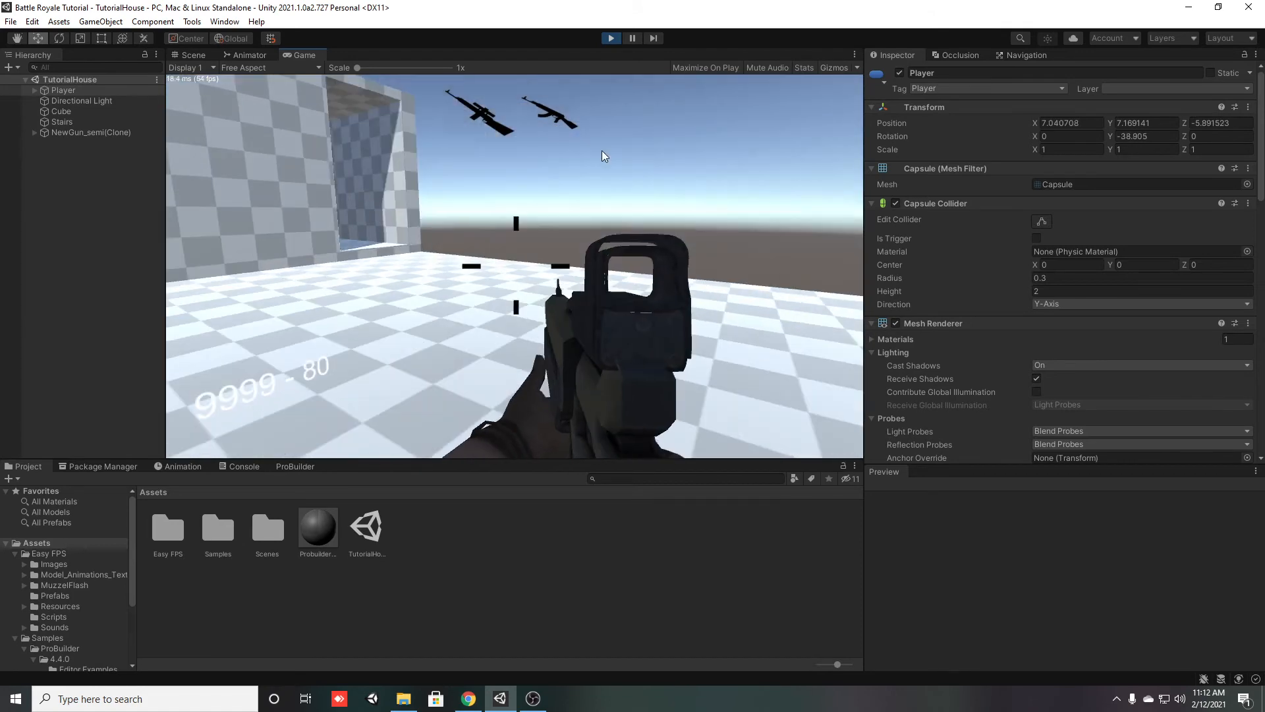
pyautogui.press('w')
pyautogui.press('space')
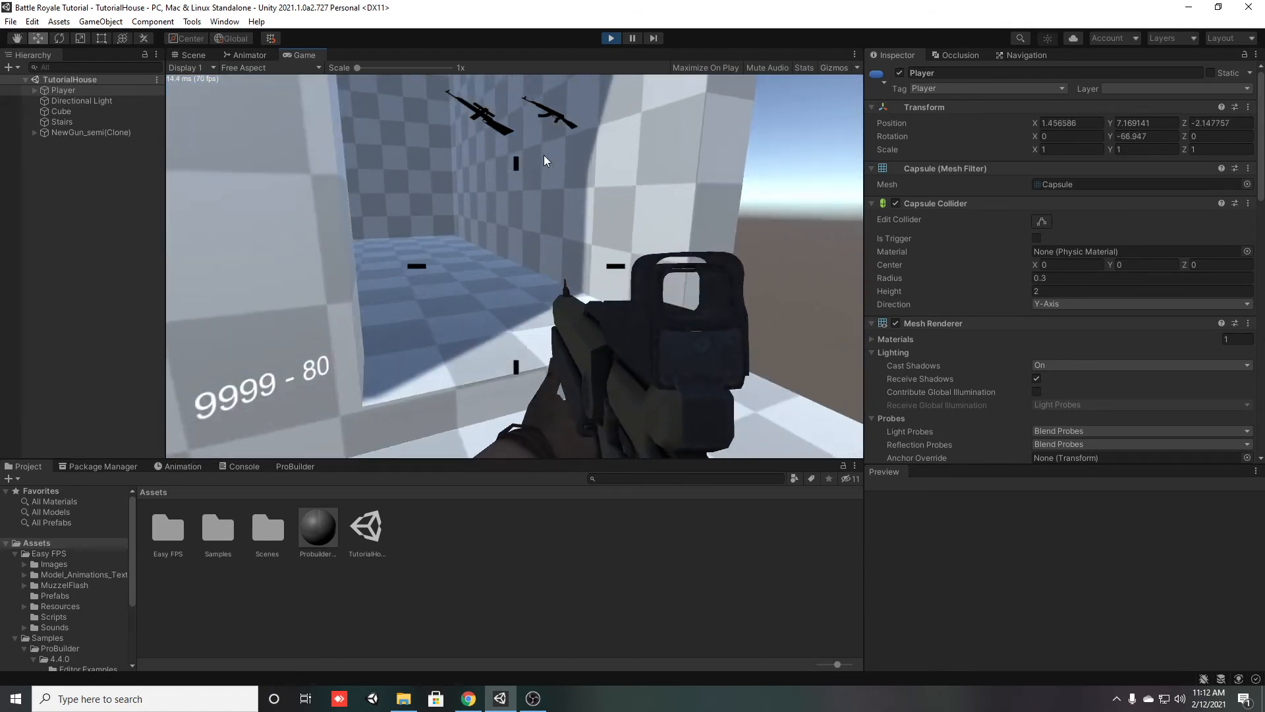
pyautogui.press('w')
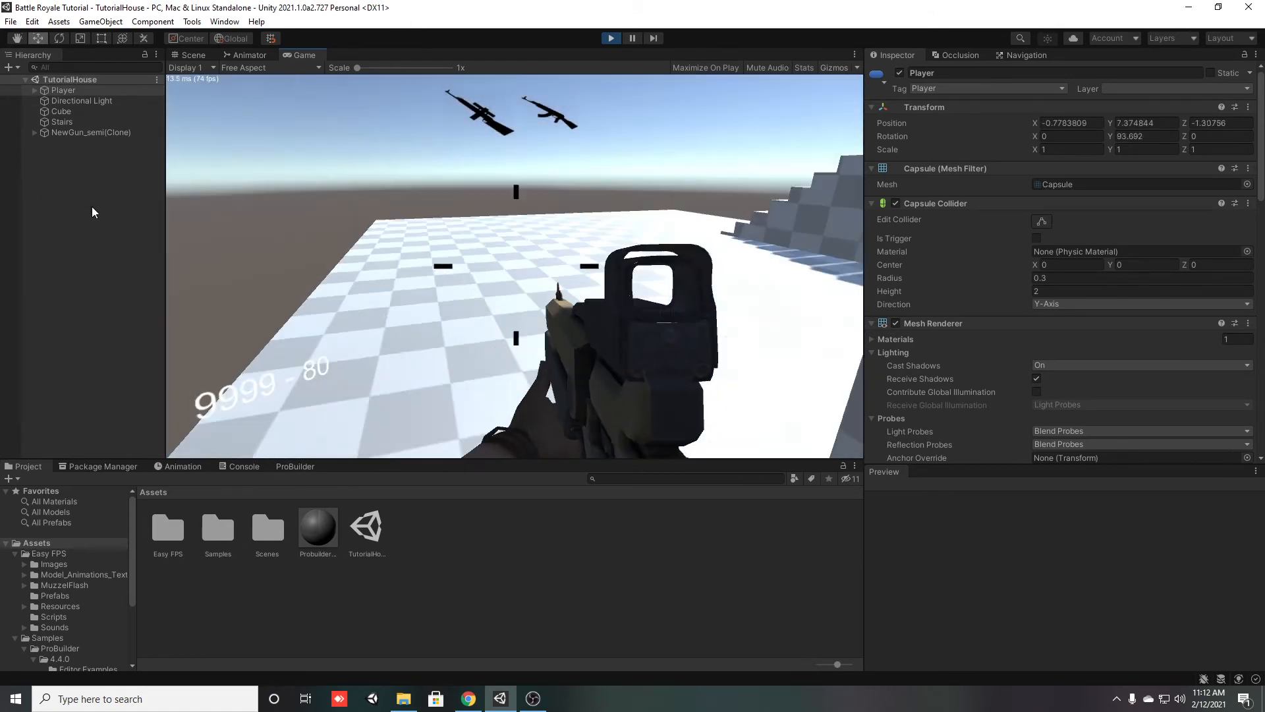
pyautogui.press('w')
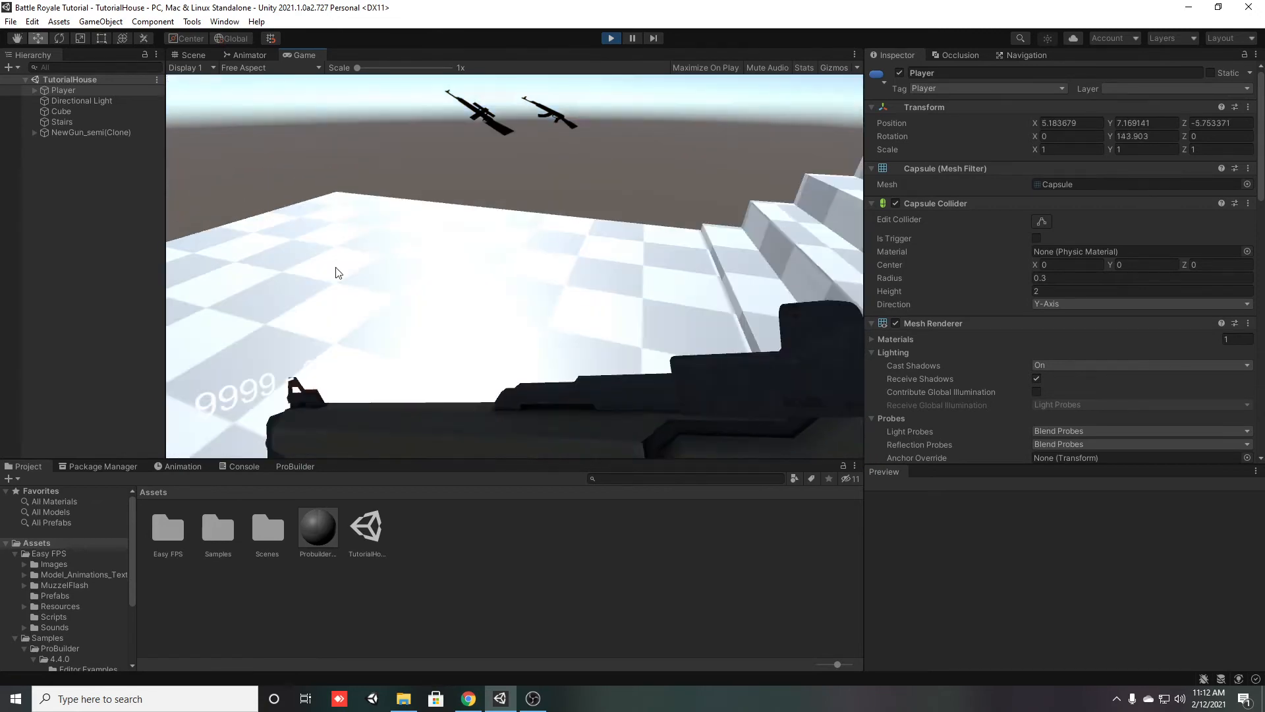
# Walk and jump the player up the stairs to the roof to test their new size
pyautogui.press('w')
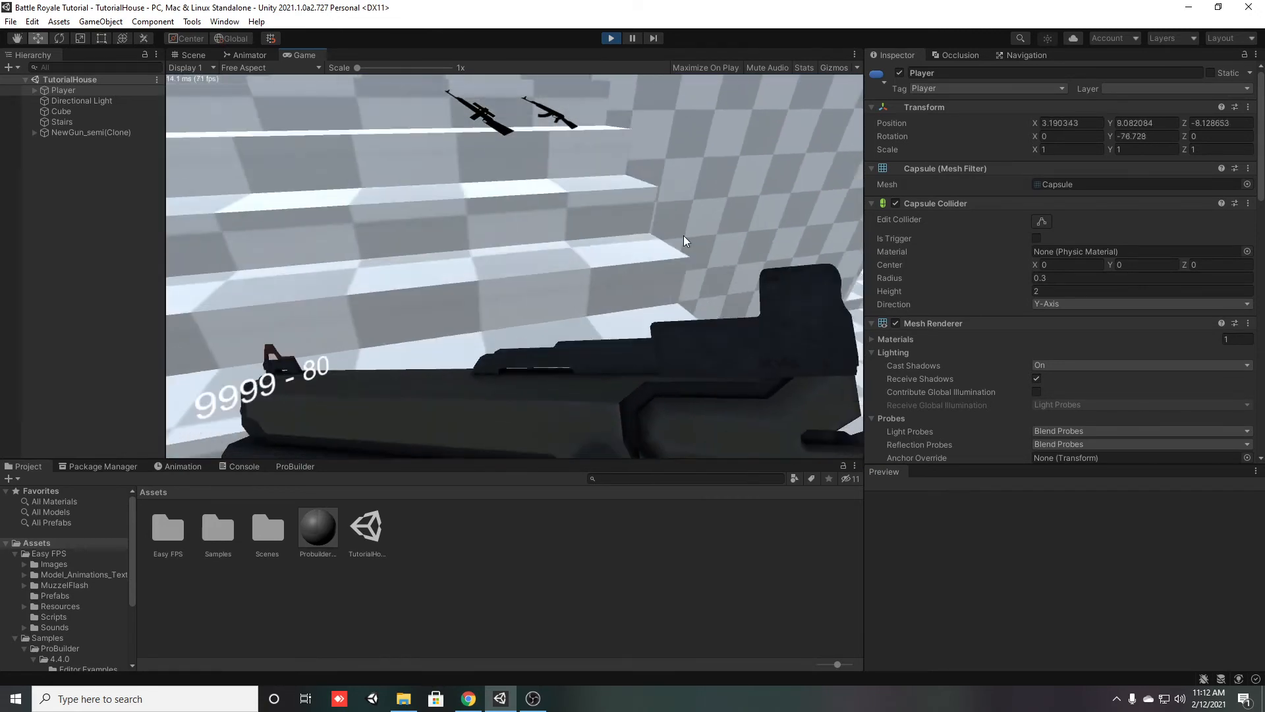
pyautogui.press('w')
pyautogui.press('space')
pyautogui.press('s')
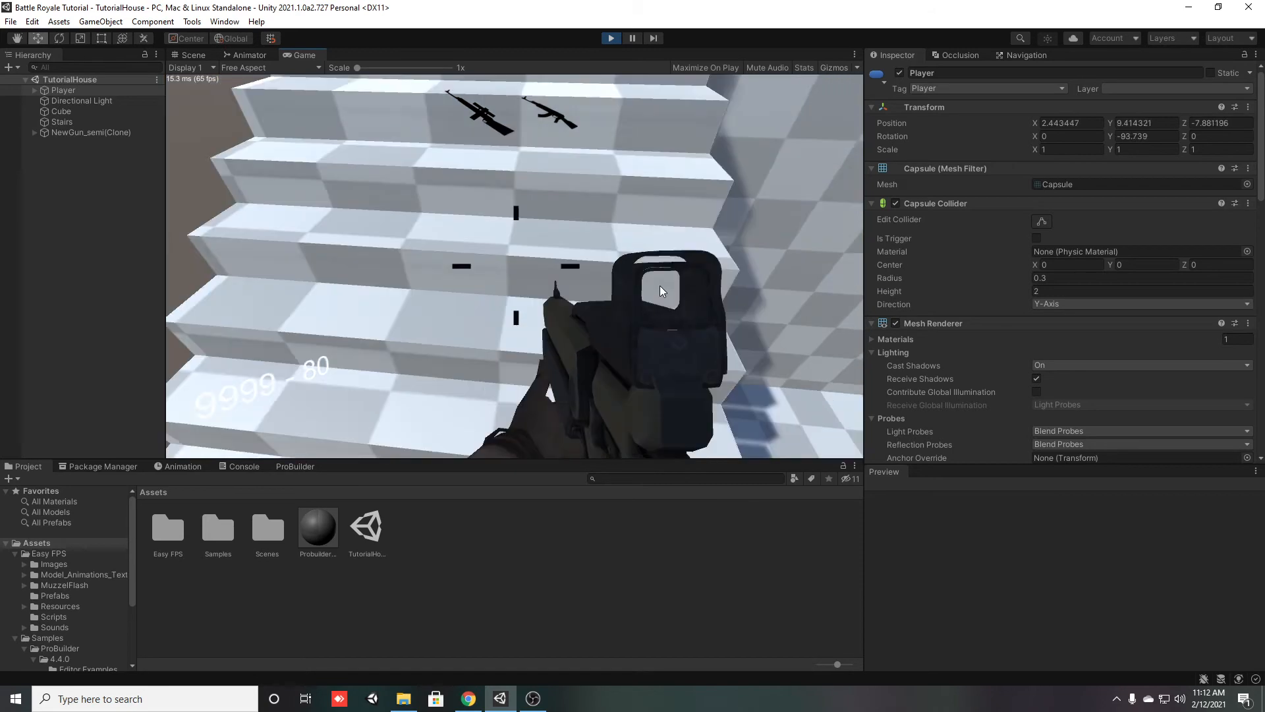
pyautogui.press('w')
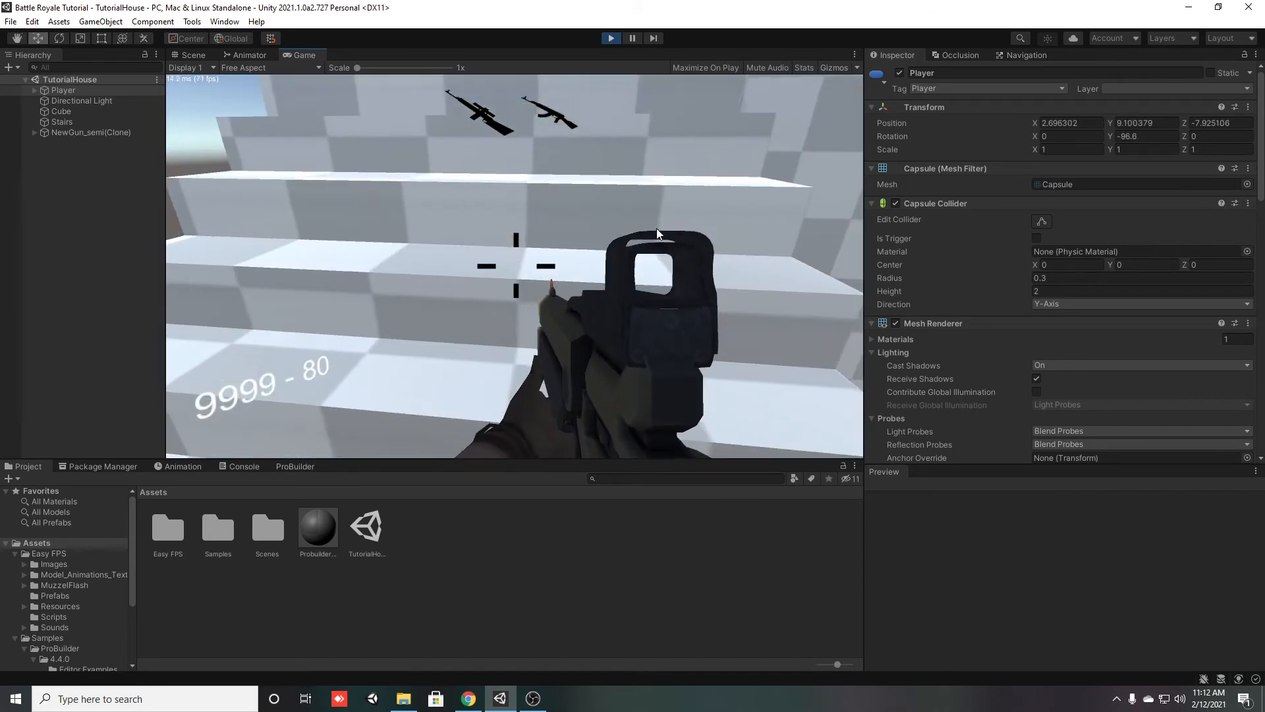
pyautogui.press('w')
pyautogui.press('w')
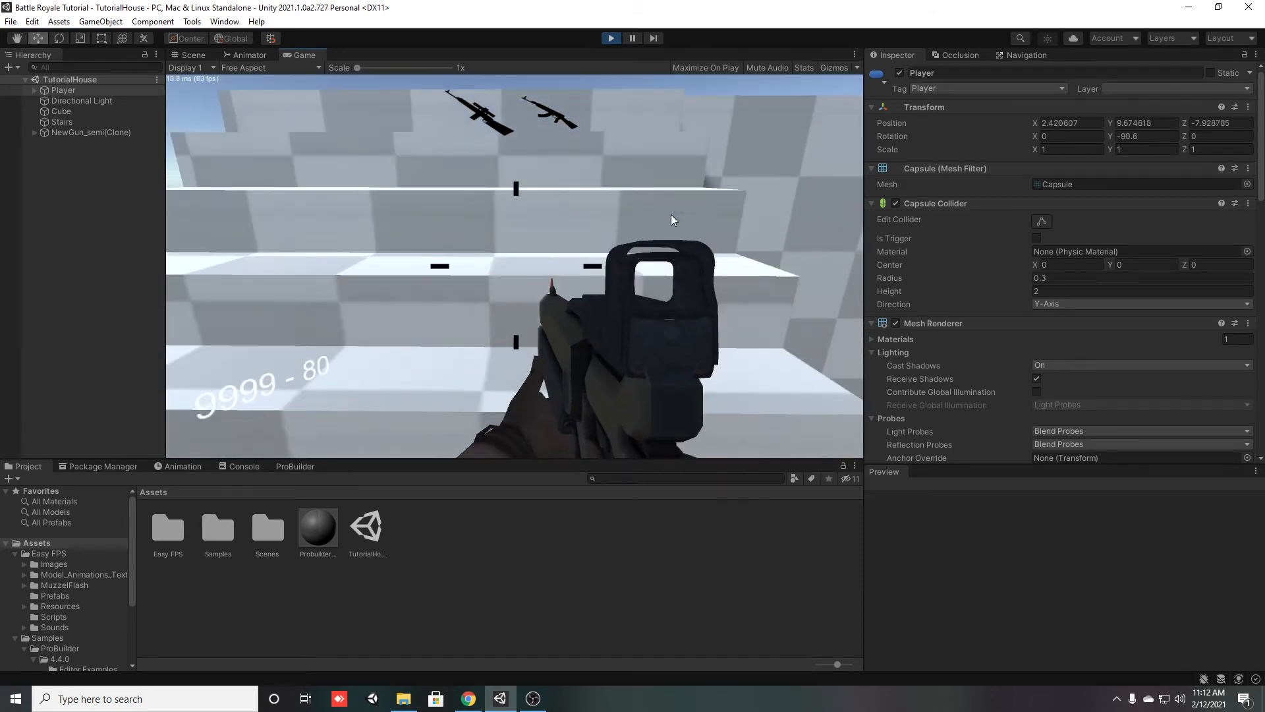
# Move the player around the roof while aiming and firing the gun
pyautogui.press('w')
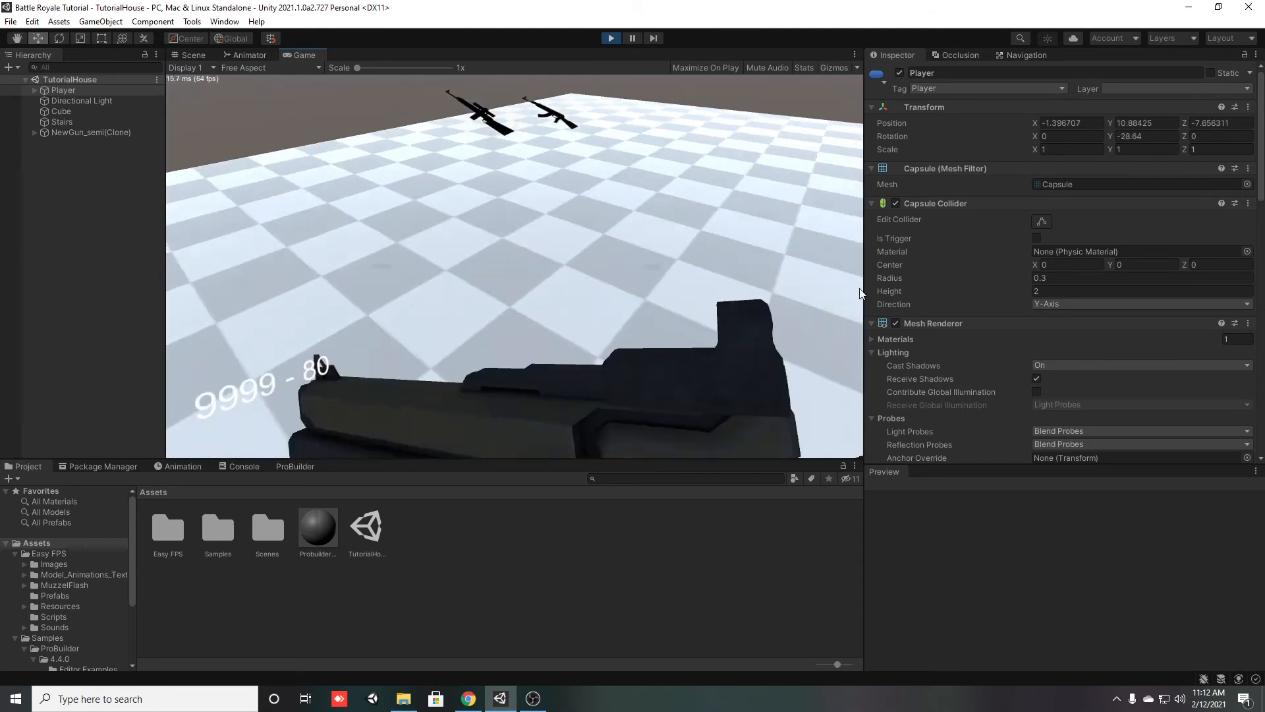
pyautogui.press('w')
pyautogui.rightClick(516, 266)
pyautogui.click(516, 266)
pyautogui.click(516, 266)
pyautogui.press('w')
pyautogui.click(516, 267)
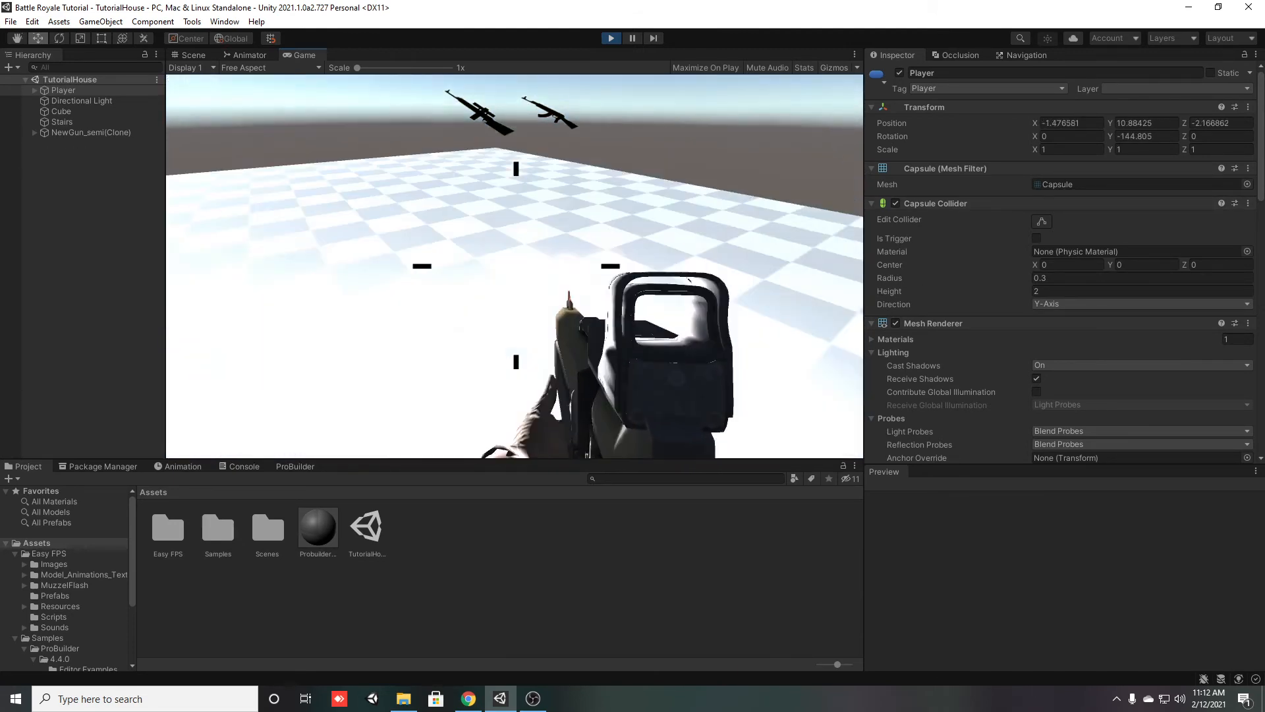
pyautogui.press('d')
pyautogui.click(516, 266)
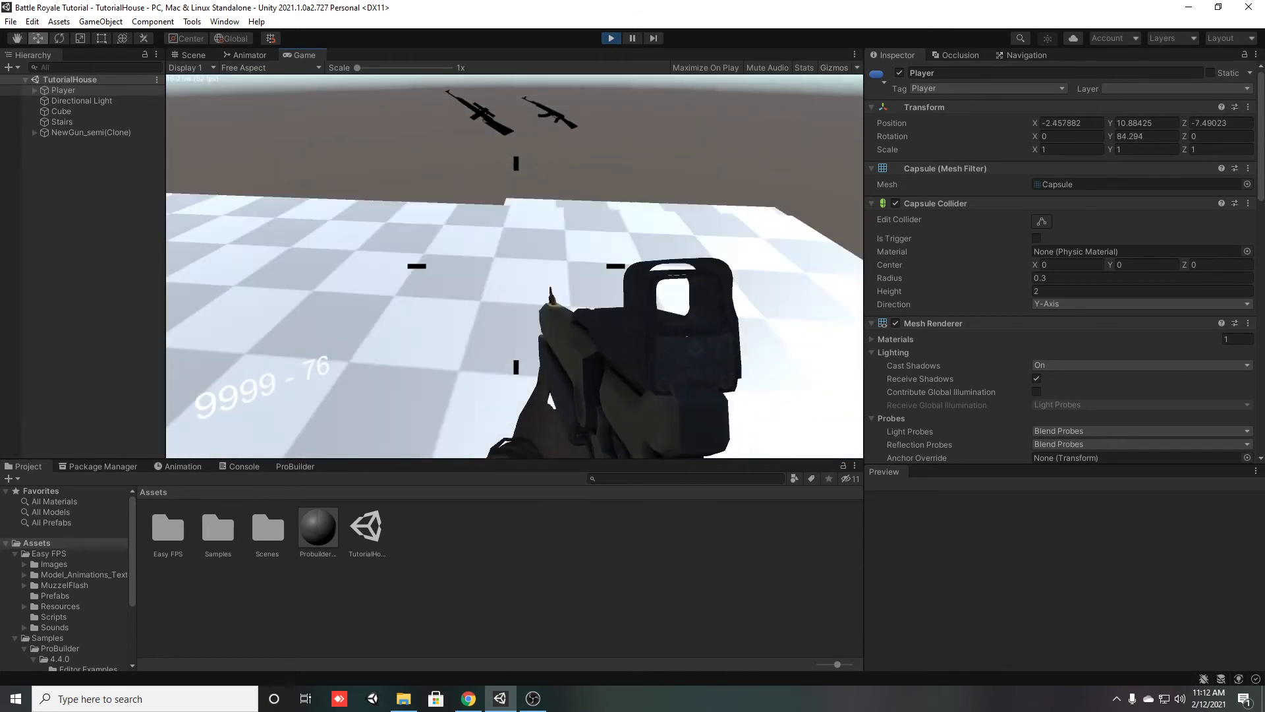
# Sprint the player off the roof, around the base and over the stairs' outer edge, and stop play mode
pyautogui.press('w')
pyautogui.press('shift')
pyautogui.press('w')
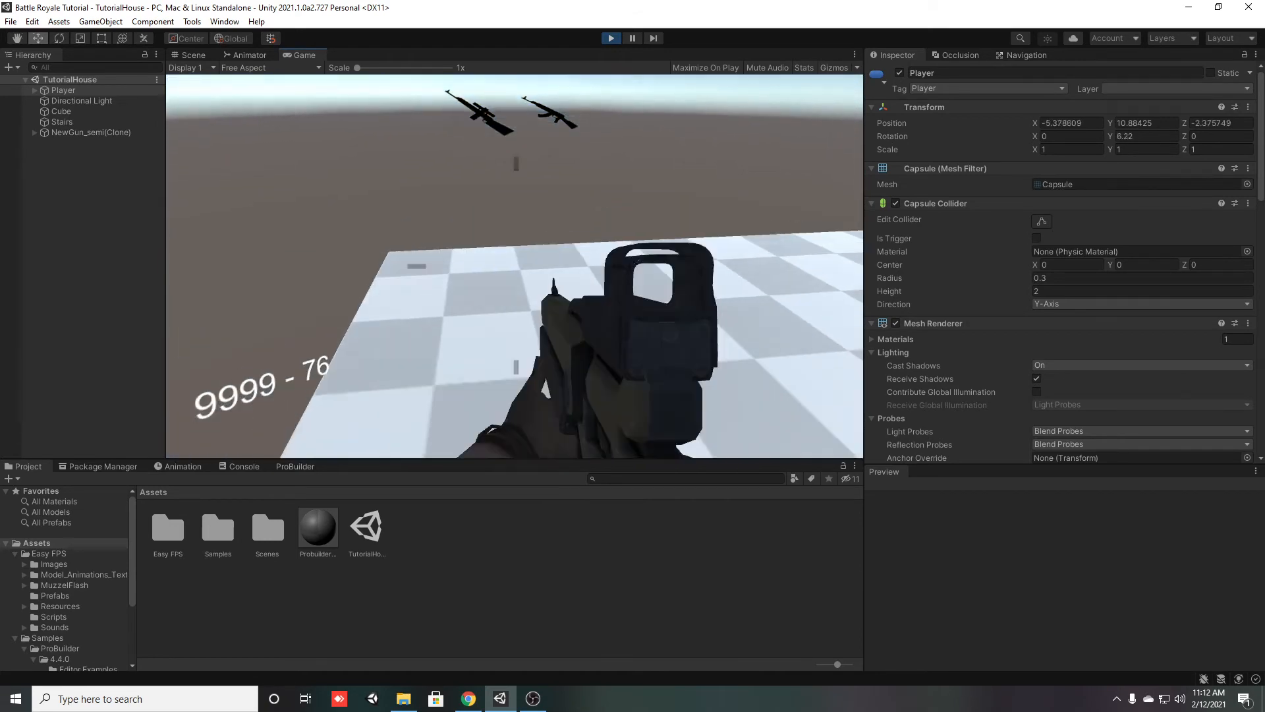
pyautogui.press('w')
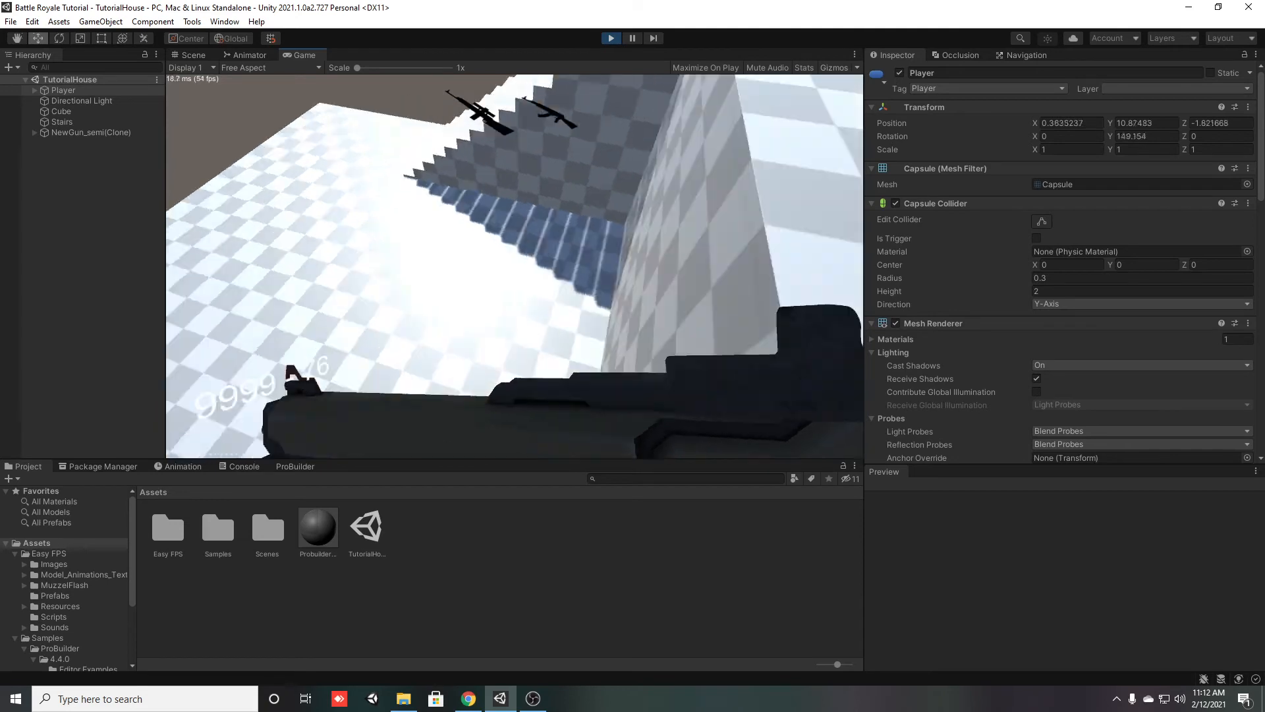
pyautogui.press('shift')
pyautogui.press('w')
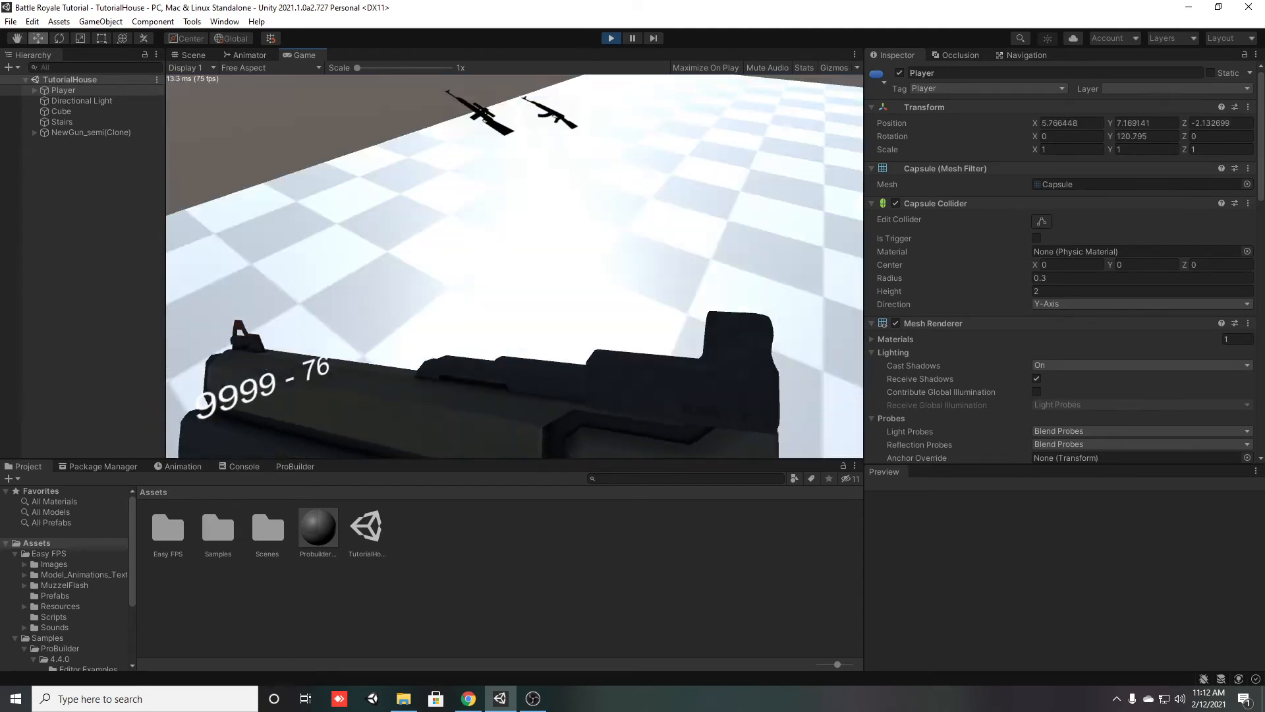
pyautogui.press('w')
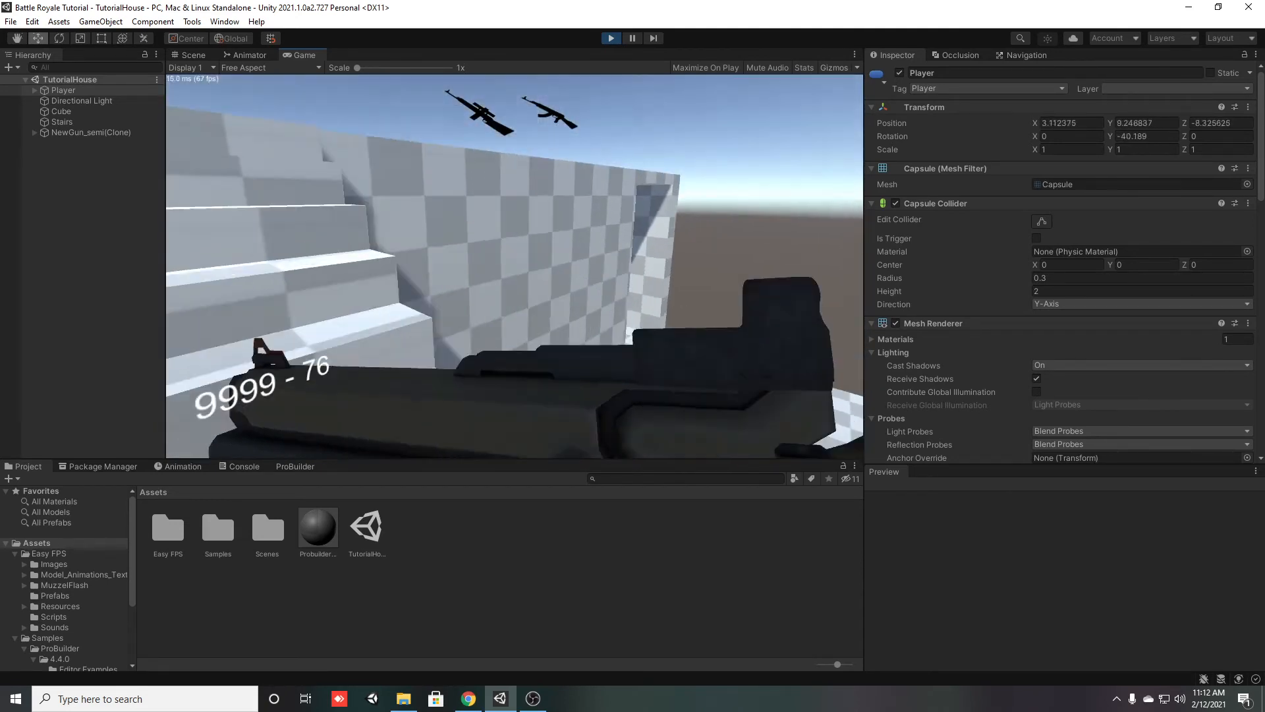
pyautogui.press('w')
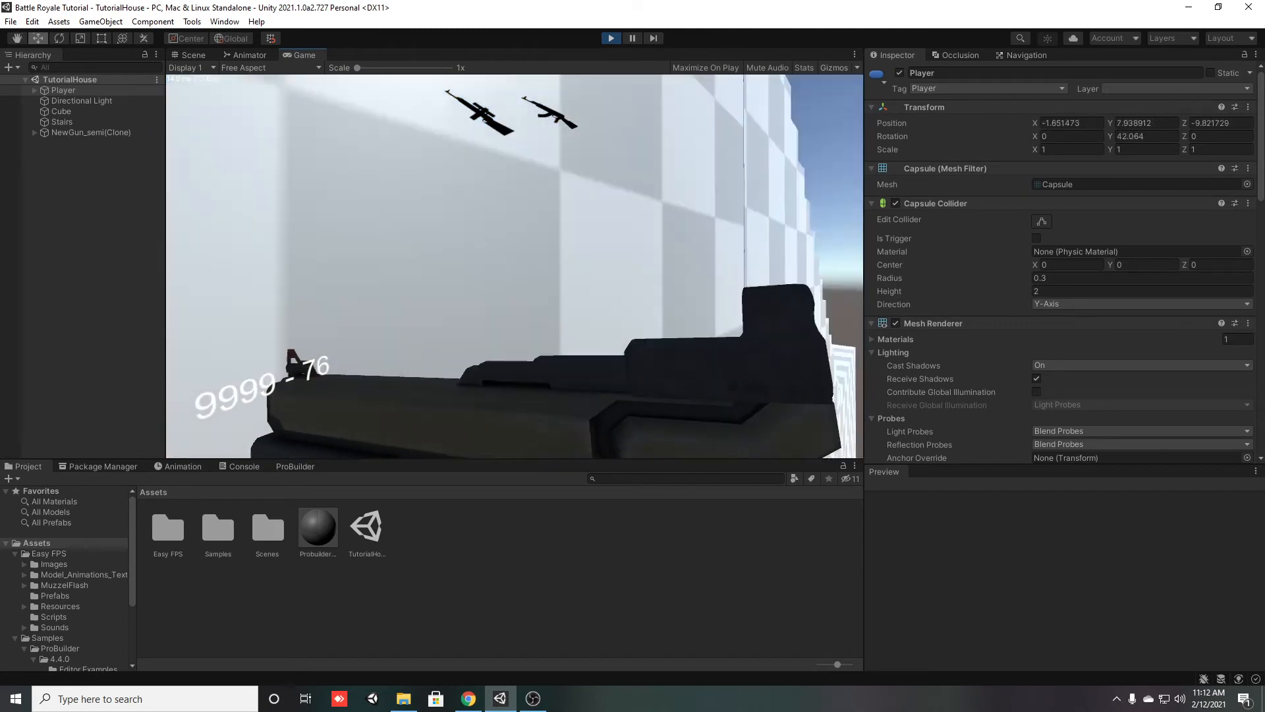
pyautogui.click(516, 266)
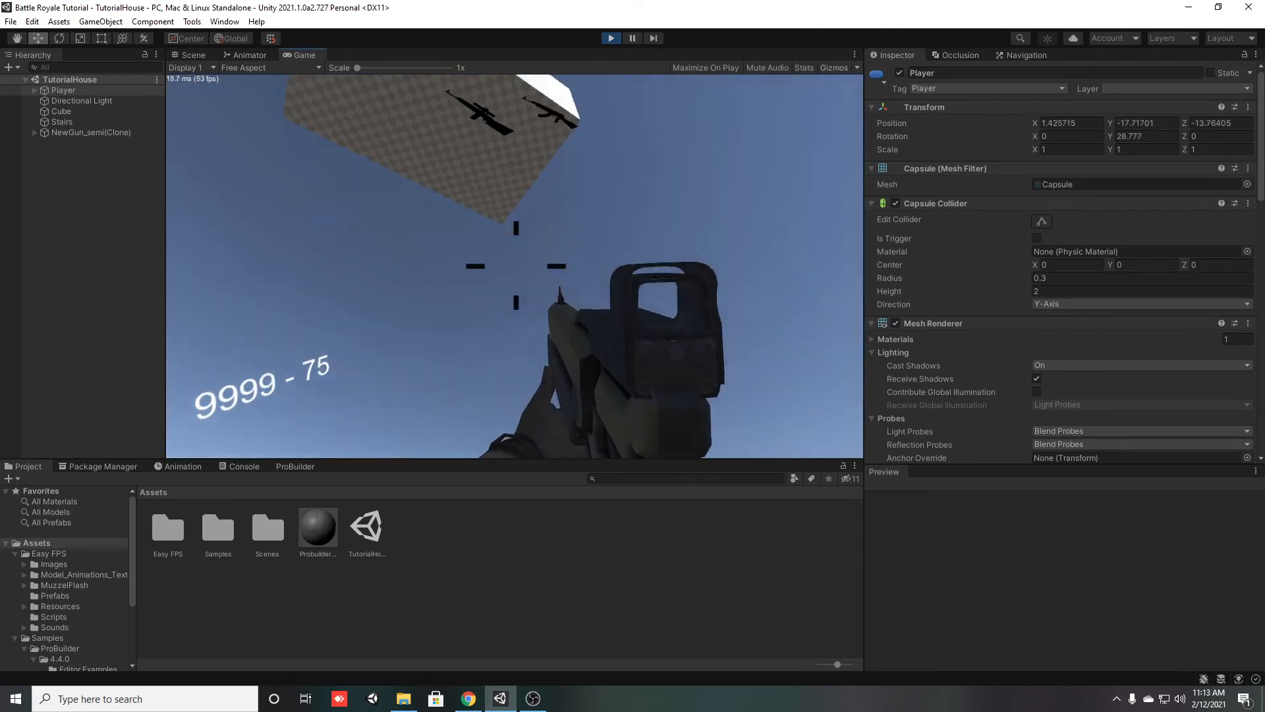
pyautogui.press('Escape')
pyautogui.click(608, 40)
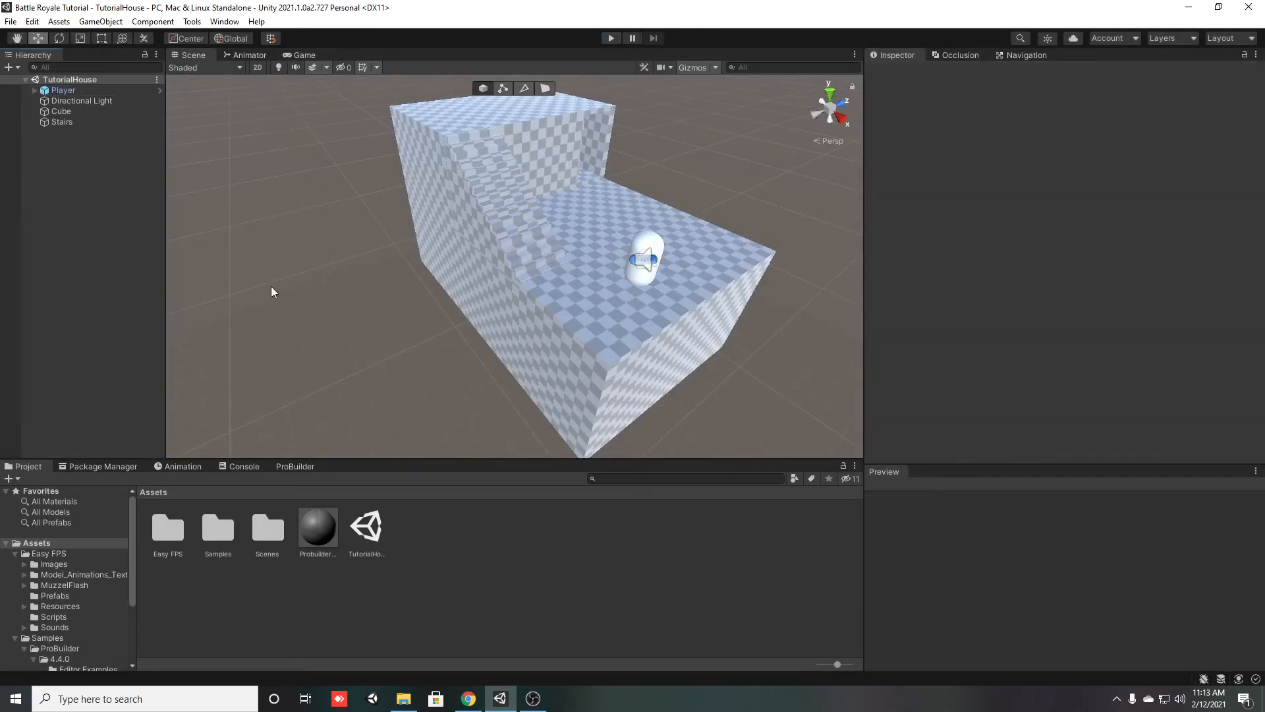
pyautogui.moveTo(565, 306); pyautogui.dragTo(505, 287, button='right')
pyautogui.press('w')
pyautogui.press('d')
pyautogui.click(512, 268)
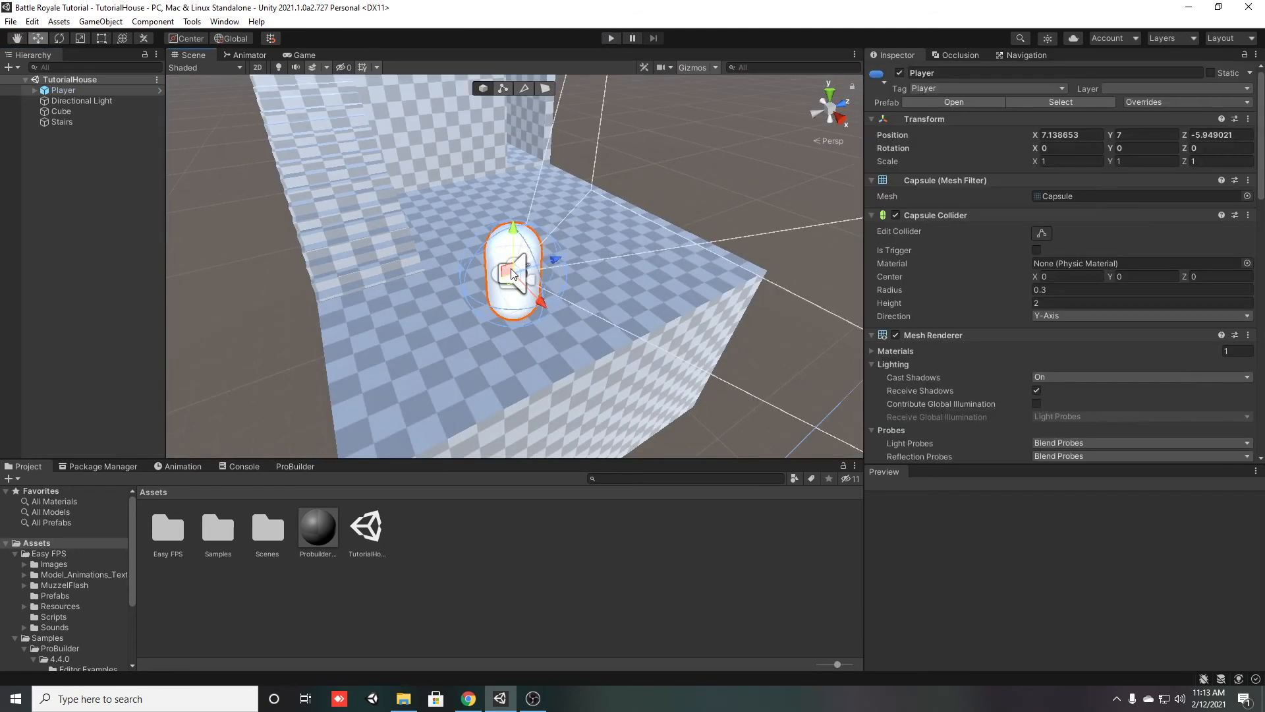
# Insert a vertical edge loop in the house Cube's doorway wall, on the side nearer the stairs
pyautogui.moveTo(505, 360)
pyautogui.mouseDown(button='right')
pyautogui.moveTo(507, 338)
pyautogui.moveTo(482, 320)
pyautogui.moveTo(410, 330)
pyautogui.moveTo(346, 309)
pyautogui.moveTo(511, 338)
pyautogui.mouseUp(button='right')
pyautogui.press('s')
pyautogui.press('d')
pyautogui.click(499, 277)
pyautogui.press('w')
pyautogui.press('s')
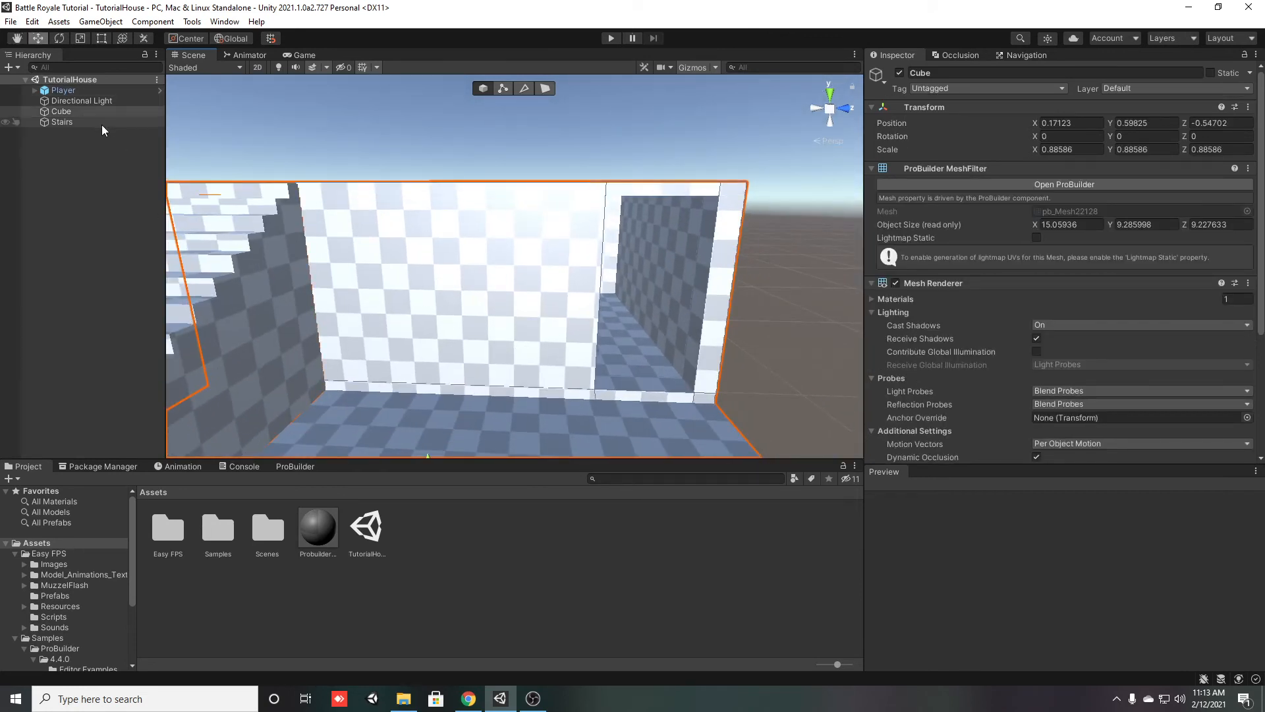
pyautogui.click(524, 88)
pyautogui.click(485, 196)
pyautogui.keyDown('shift'); pyautogui.click(468, 378); pyautogui.keyUp('shift')
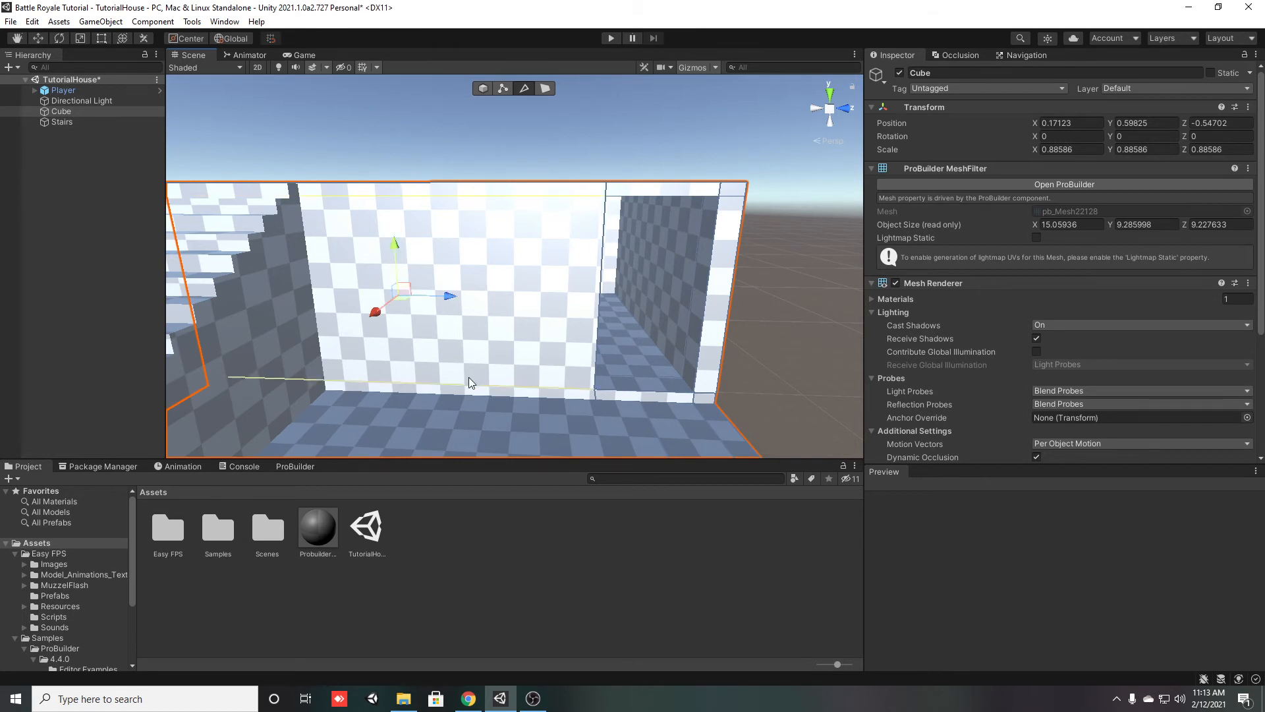
pyautogui.press('alt')
pyautogui.hotkey('alt', 'u')
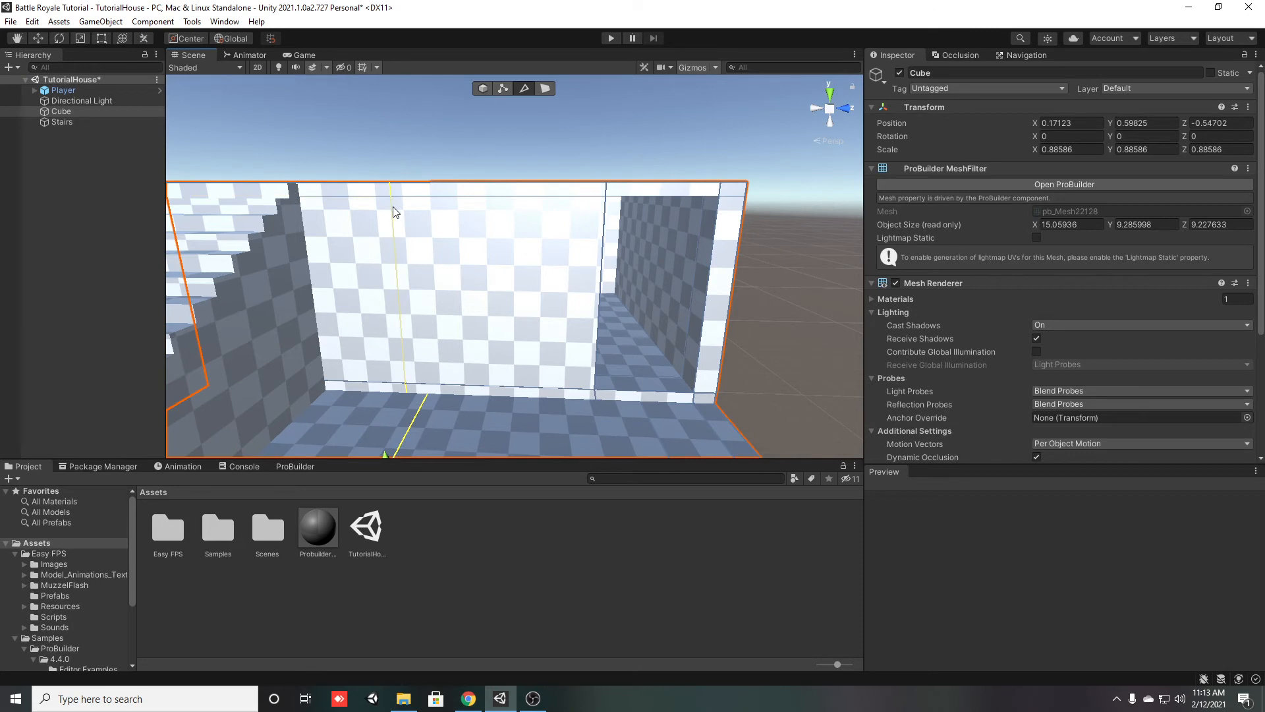
# Insert a second vertical edge loop in the wall, between the first loop and the doorway
pyautogui.click(502, 195)
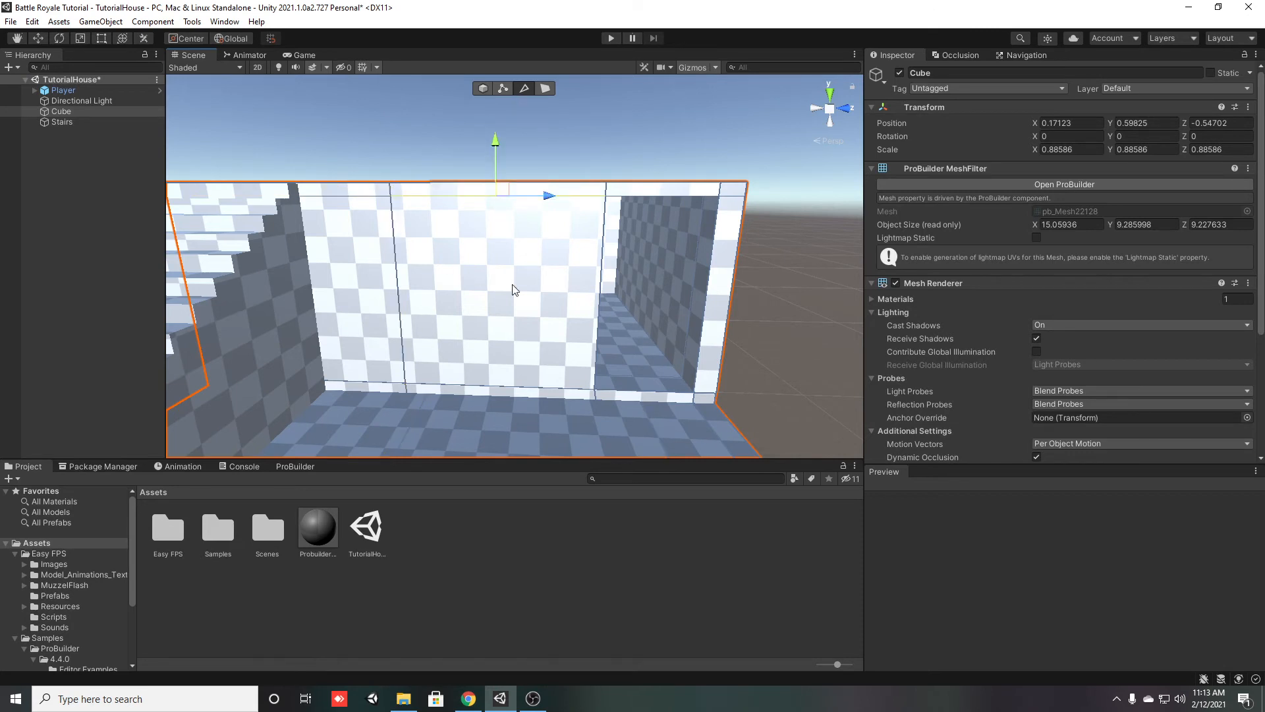
pyautogui.keyDown('shift'); pyautogui.click(517, 378); pyautogui.keyUp('shift')
pyautogui.hotkey('alt', 'u')
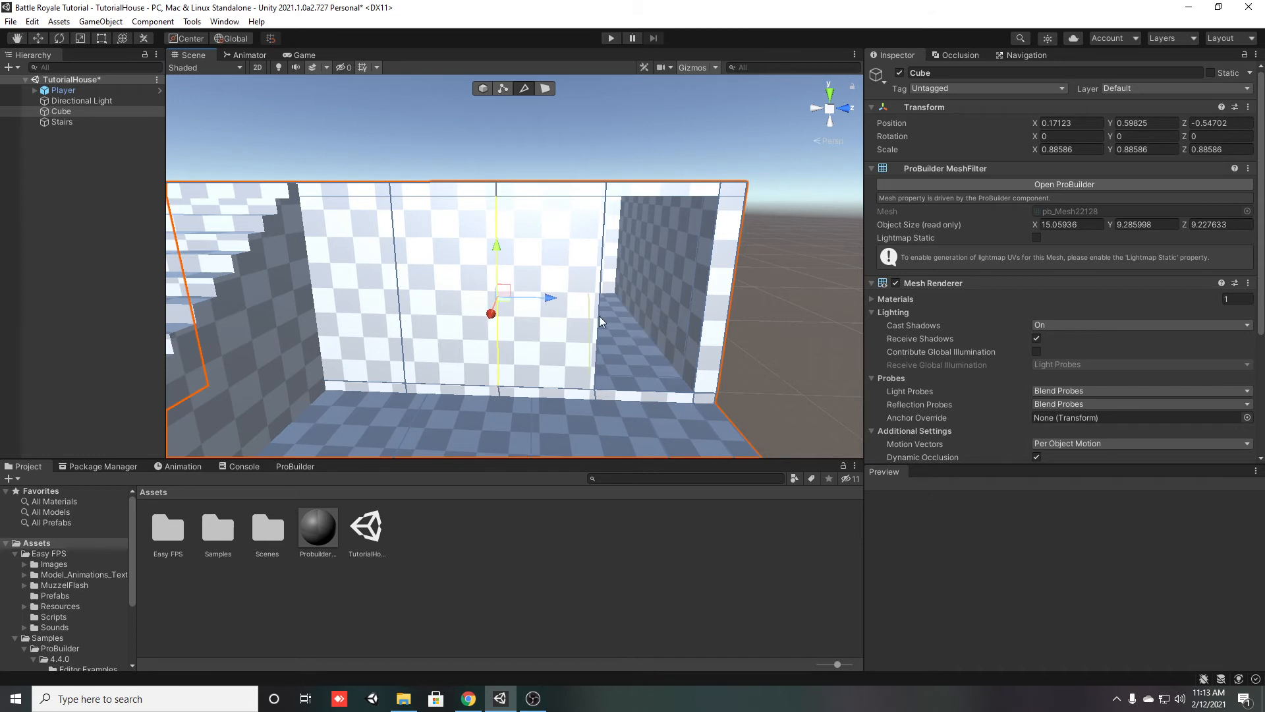
# Connect the wall's vertical edges with a horizontal edge and lower it by about 0.78 as the window's bottom line
pyautogui.click(597, 321)
pyautogui.click(494, 328)
pyautogui.keyDown('shift'); pyautogui.click(404, 338); pyautogui.keyUp('shift')
pyautogui.hotkey('alt', 'e')
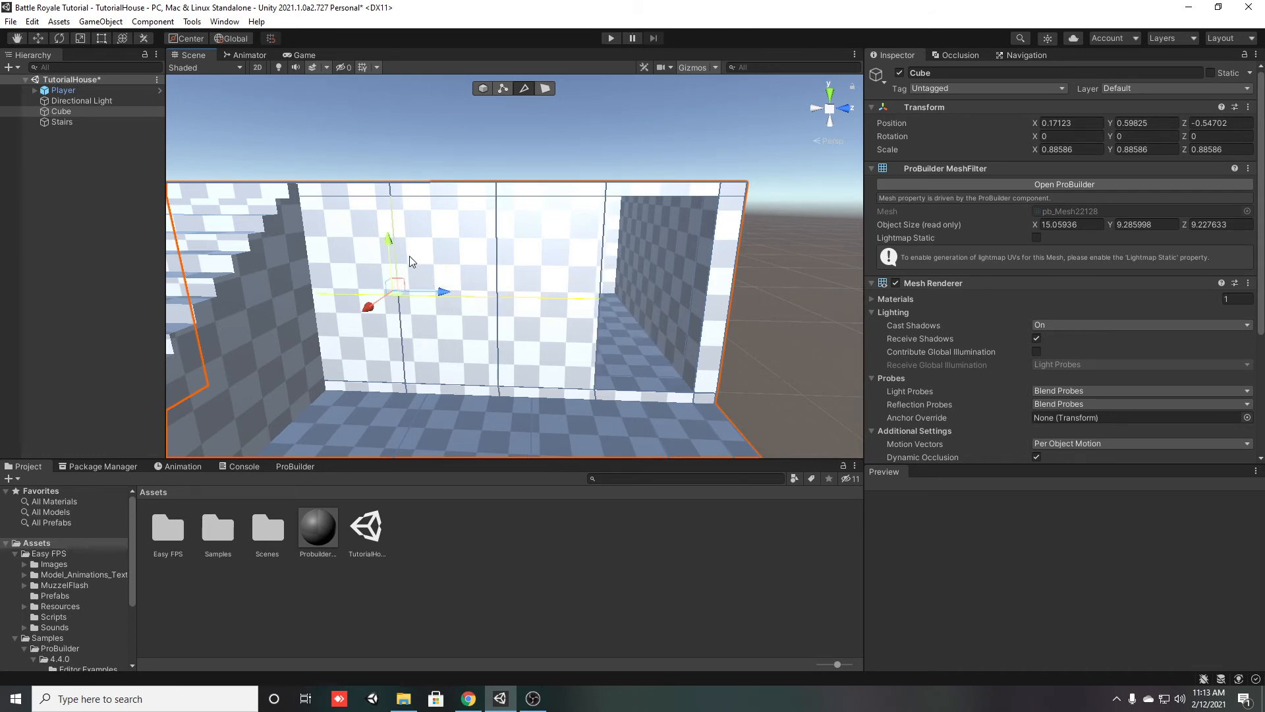
pyautogui.moveTo(389, 249); pyautogui.dragTo(392, 292)
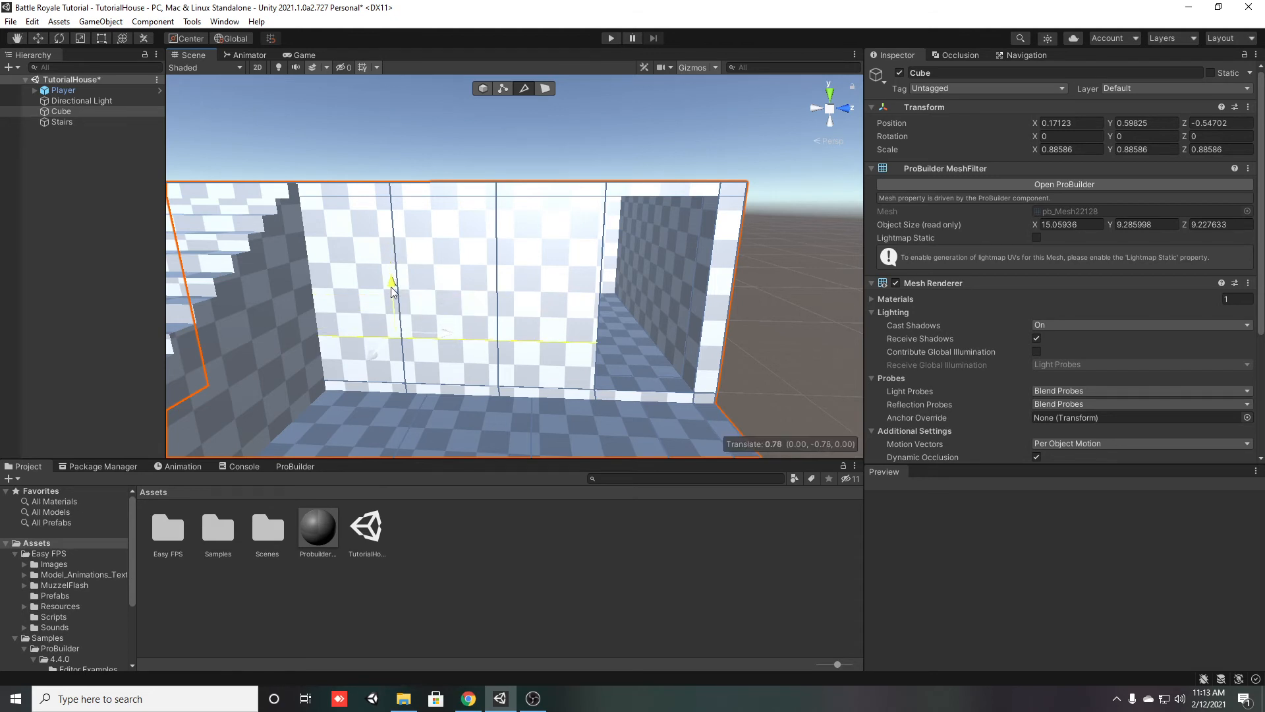
# Connect the vertical edges above that line with another horizontal edge and raise it as the window's top line
pyautogui.click(500, 298)
pyautogui.keyDown('shift'); pyautogui.click(411, 300); pyautogui.keyUp('shift')
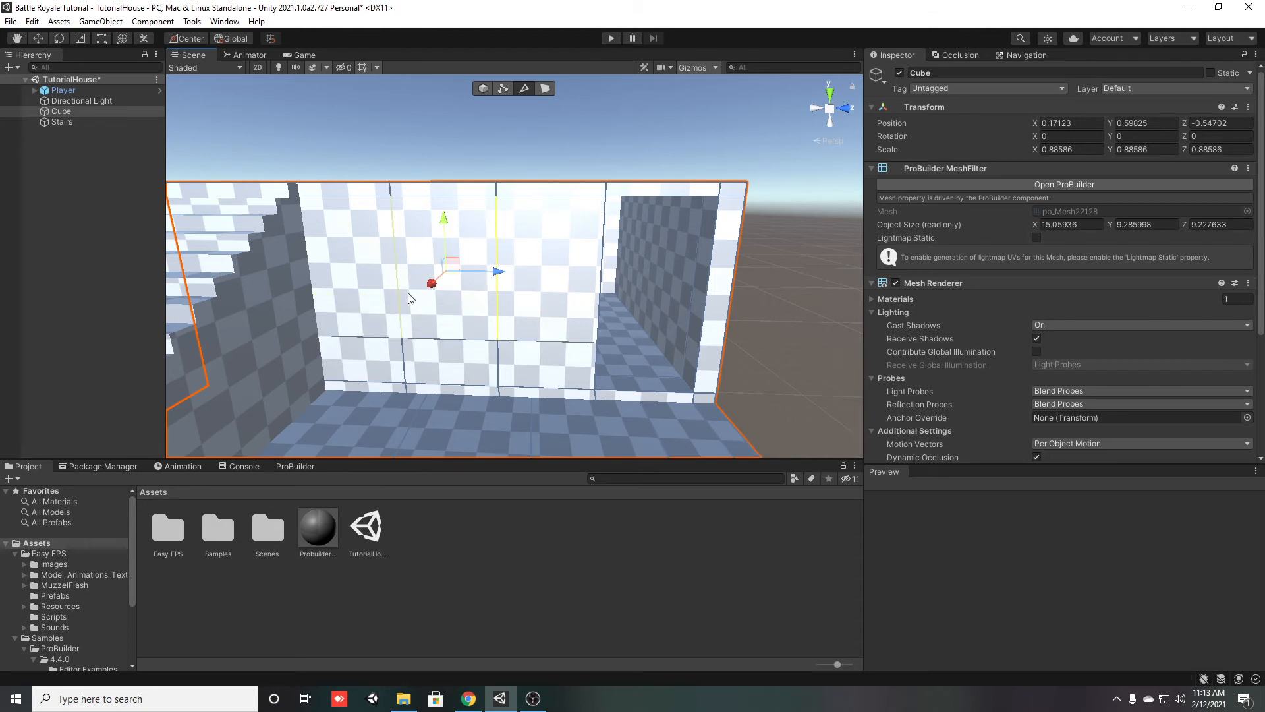
pyautogui.hotkey('alt', 'e')
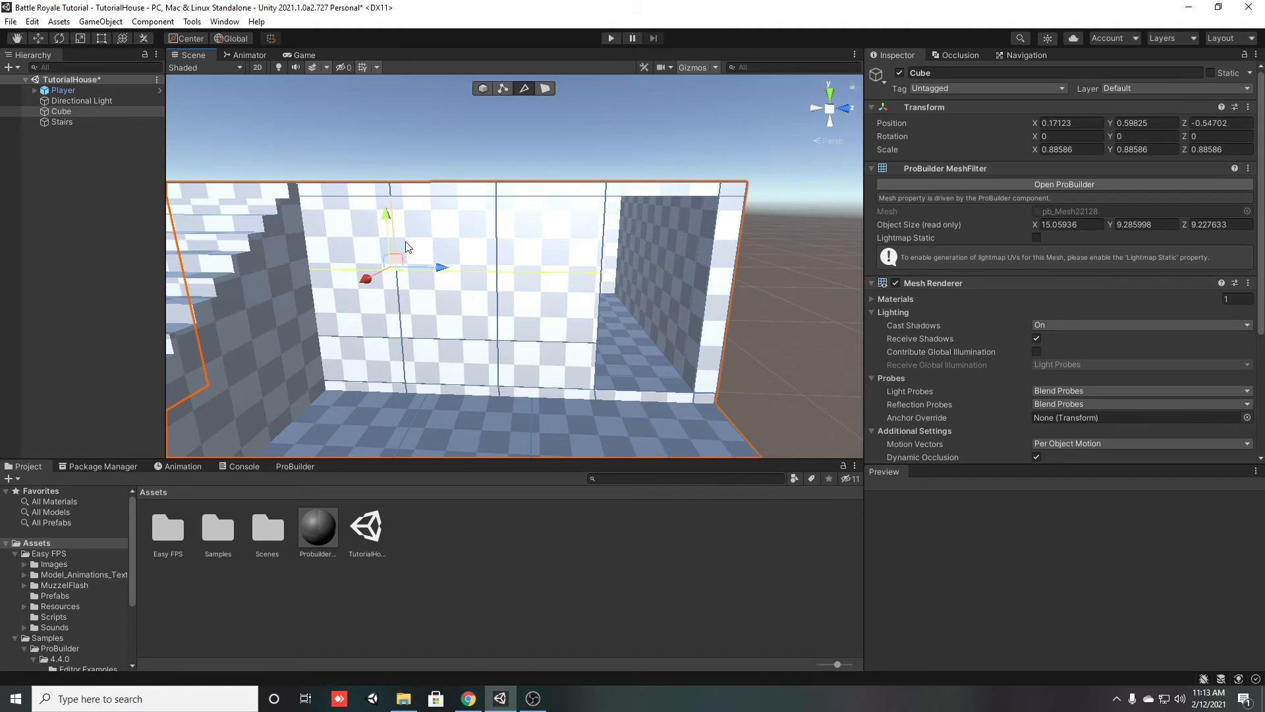
pyautogui.moveTo(387, 216); pyautogui.dragTo(397, 179)
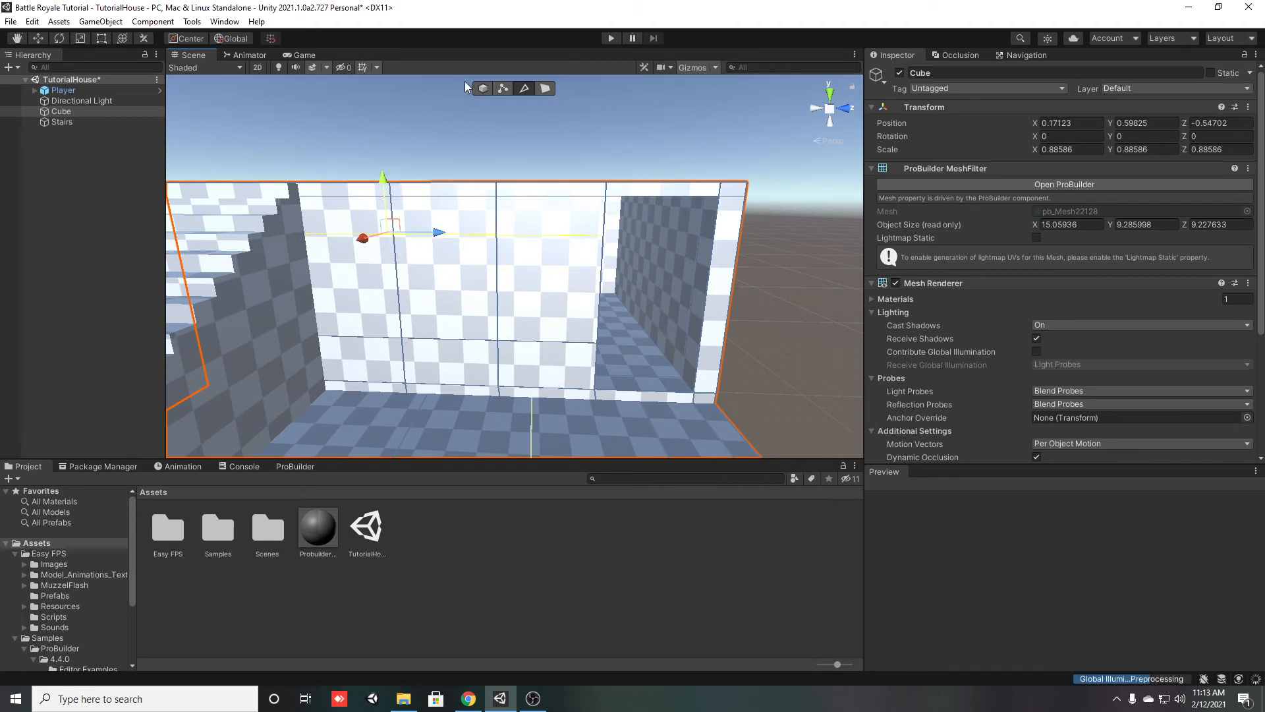
# Delete the window's centre face on the outer and inner sides of the wall to open it up
pyautogui.click(546, 91)
pyautogui.click(443, 314)
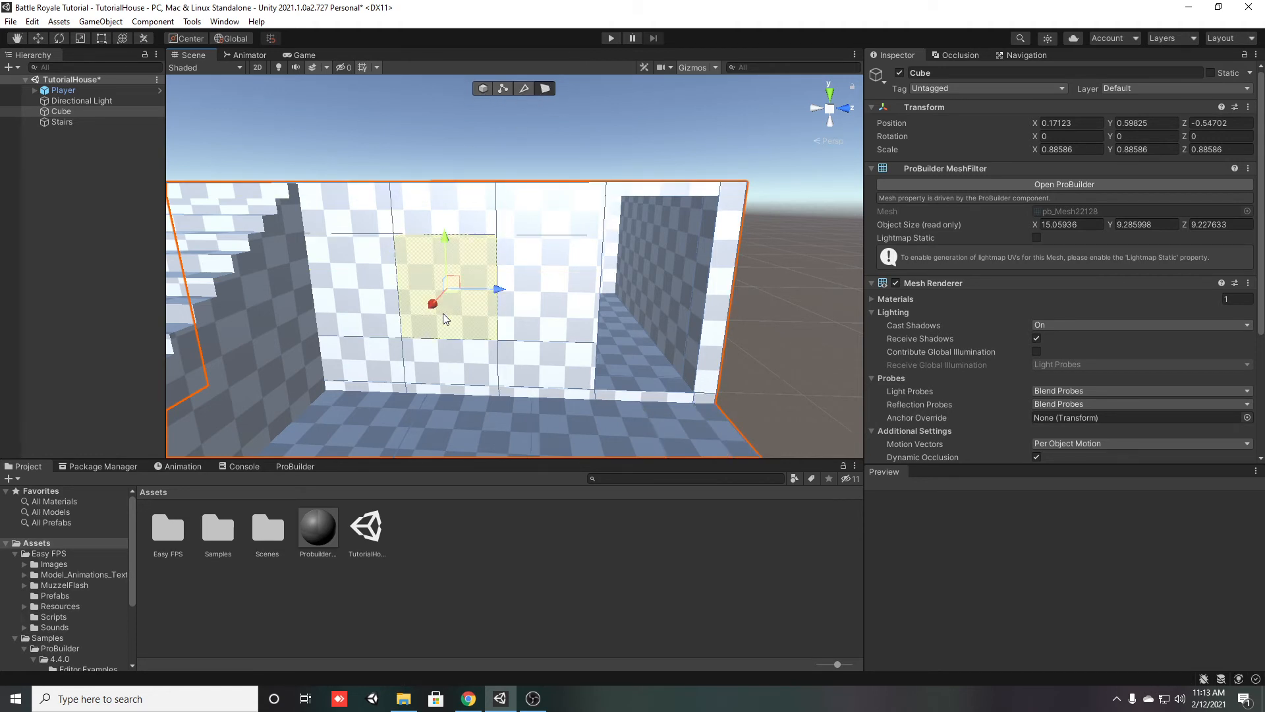
pyautogui.press('Delete')
pyautogui.keyDown('alt'); pyautogui.moveTo(443, 313); pyautogui.dragTo(448, 301); pyautogui.keyUp('alt')
pyautogui.press('w')
pyautogui.moveTo(448, 300); pyautogui.dragTo(1164, 316, button='right')
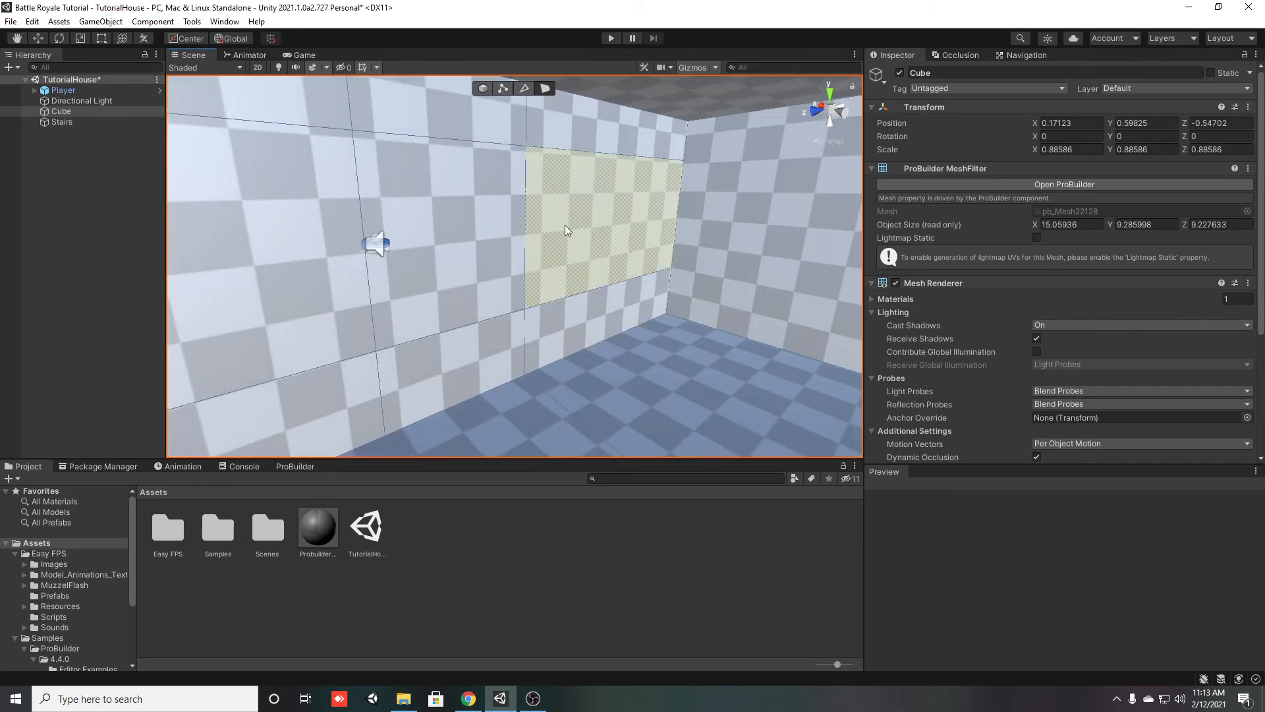
pyautogui.click(483, 243)
pyautogui.press('Delete')
# Bridge the inner and outer edges along the bottom of the window opening to form a sill
pyautogui.moveTo(535, 256); pyautogui.dragTo(457, 283, button='right')
pyautogui.press('w')
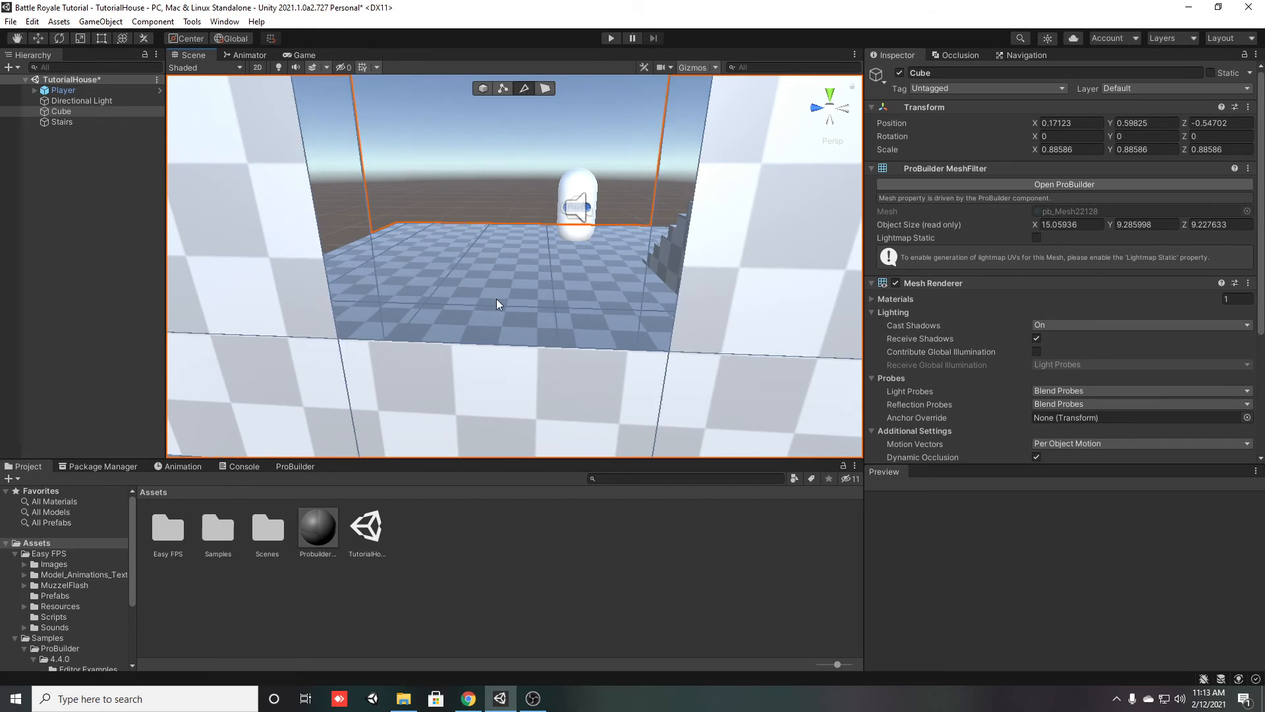
pyautogui.click(500, 344)
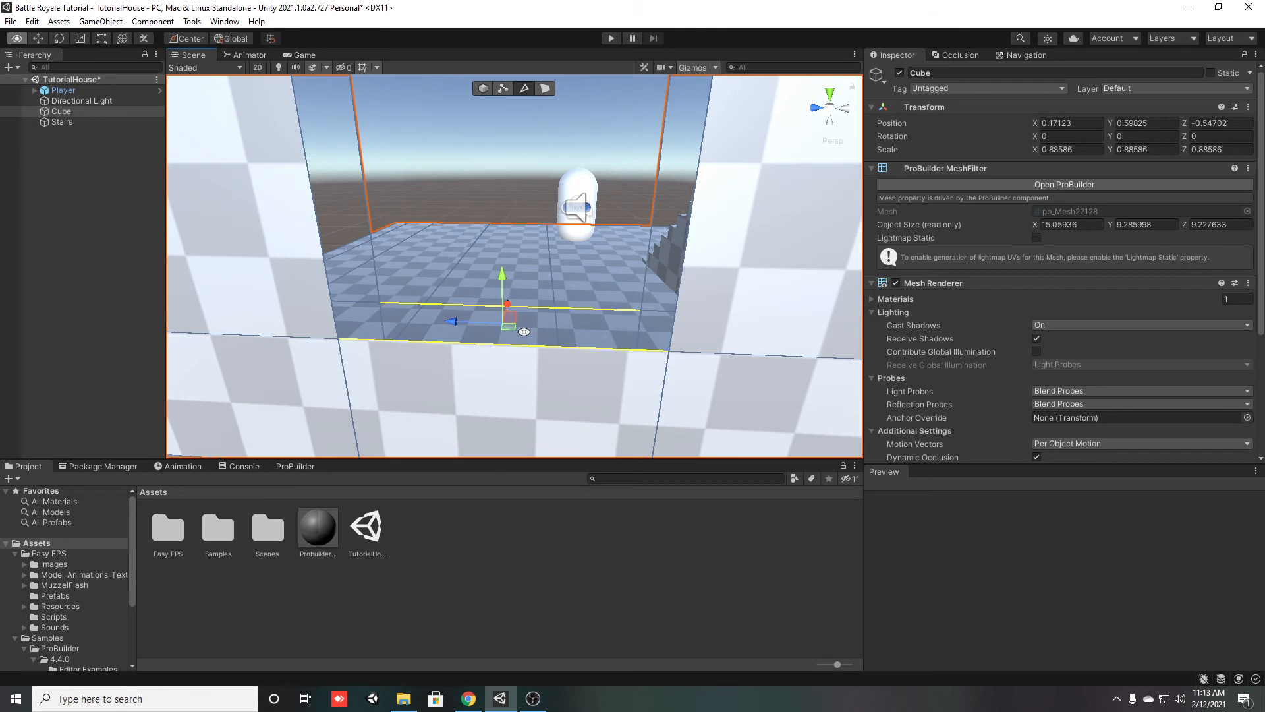
pyautogui.keyDown('alt'); pyautogui.moveTo(524, 332); pyautogui.dragTo(681, 351); pyautogui.keyUp('alt')
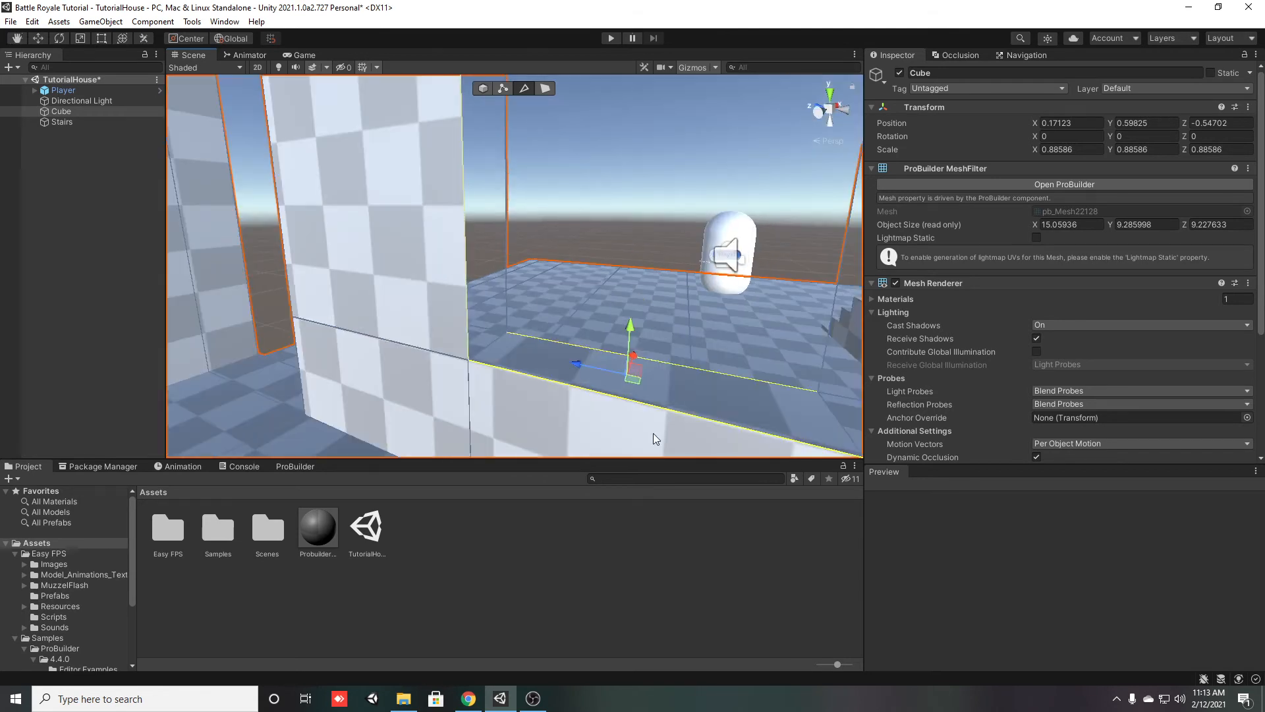
# Bridge the inner and outer vertical edges on both sides of the window opening
pyautogui.keyDown('alt'); pyautogui.moveTo(653, 399); pyautogui.dragTo(433, 296); pyautogui.keyUp('alt')
pyautogui.click(292, 269)
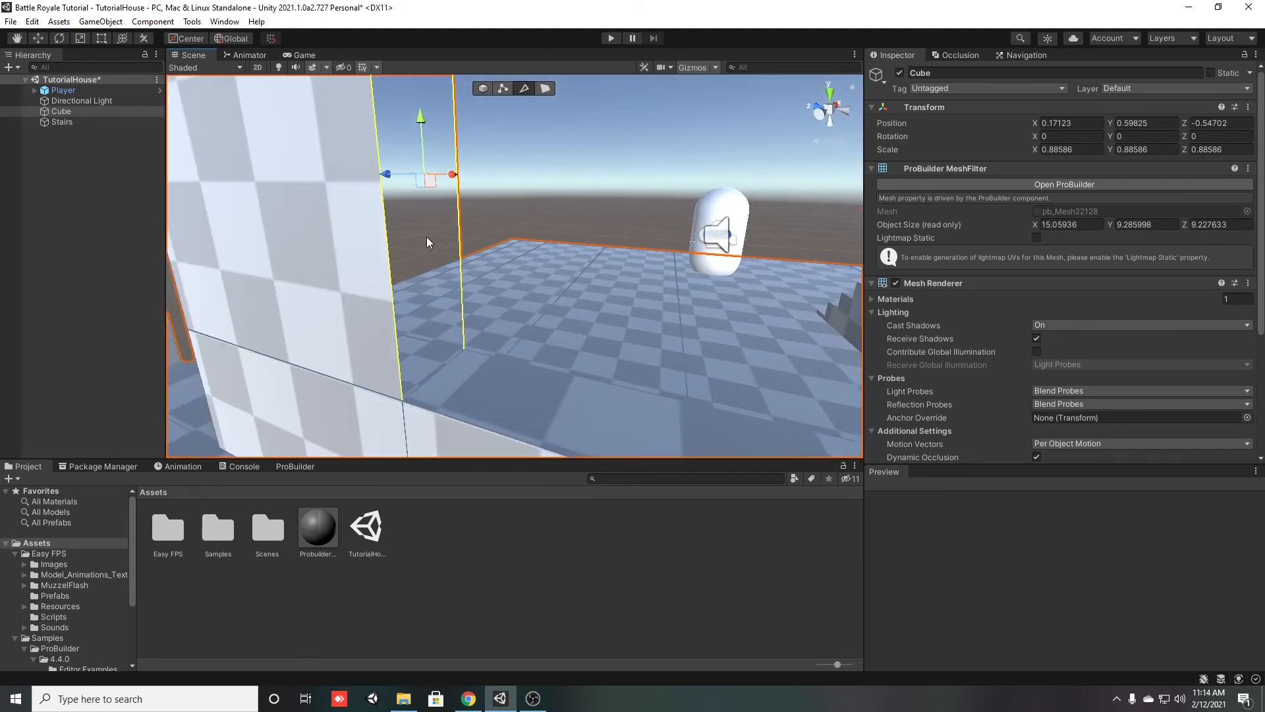
pyautogui.keyDown('alt'); pyautogui.moveTo(433, 237); pyautogui.dragTo(609, 252); pyautogui.keyUp('alt')
pyautogui.click(529, 255)
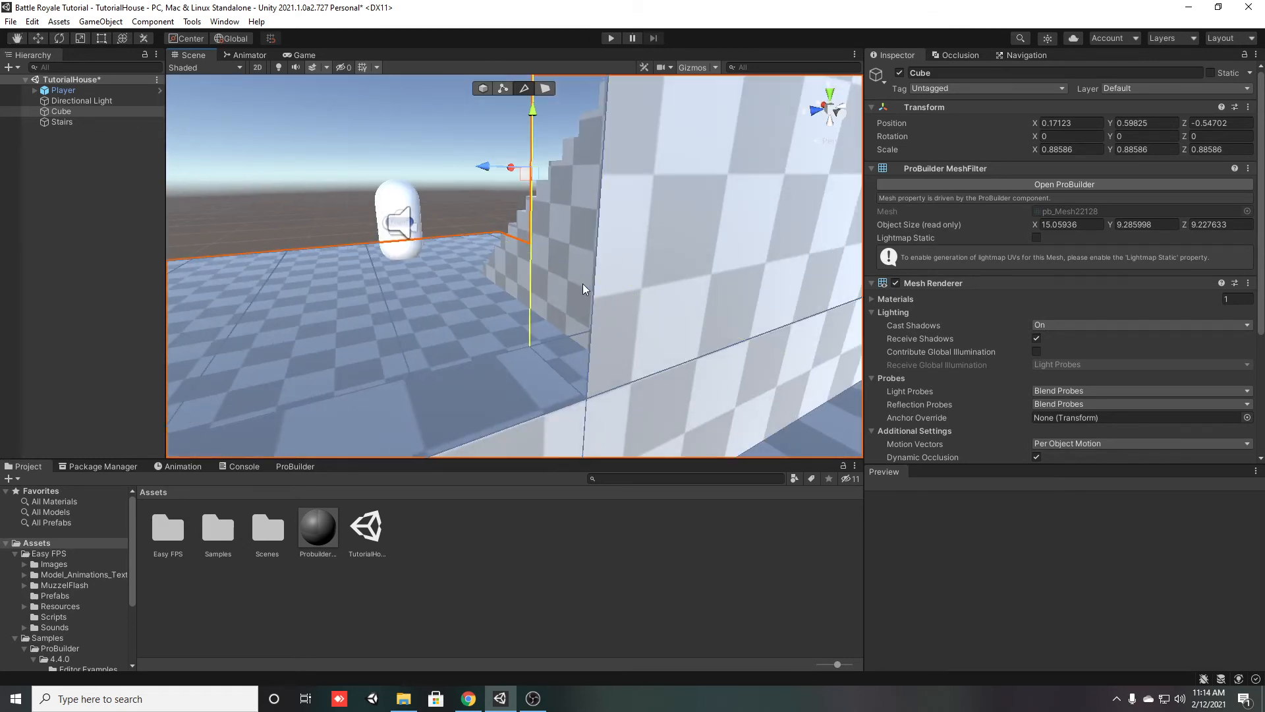
pyautogui.hotkey('alt', 'b')
# Bridge the inner and outer edges along the top of the window opening and deselect the house
pyautogui.keyDown('alt'); pyautogui.moveTo(554, 257); pyautogui.dragTo(500, 168); pyautogui.keyUp('alt')
pyautogui.click(502, 189)
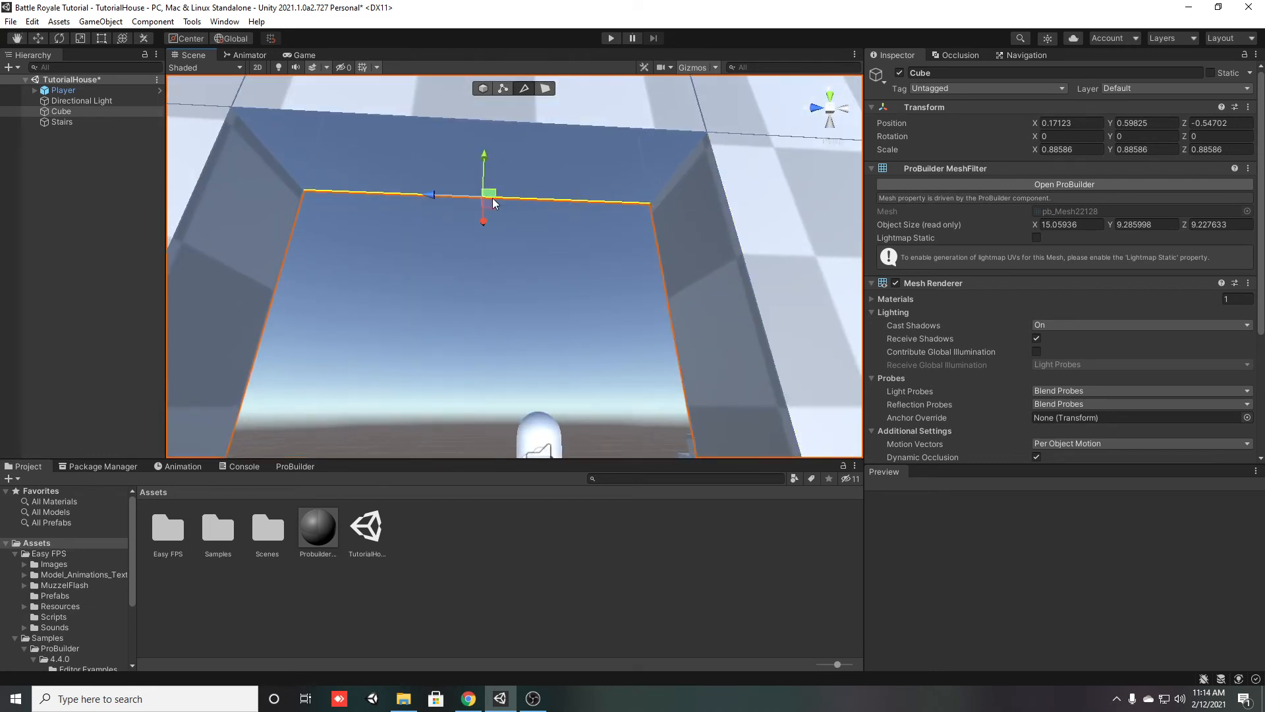
pyautogui.click(506, 125)
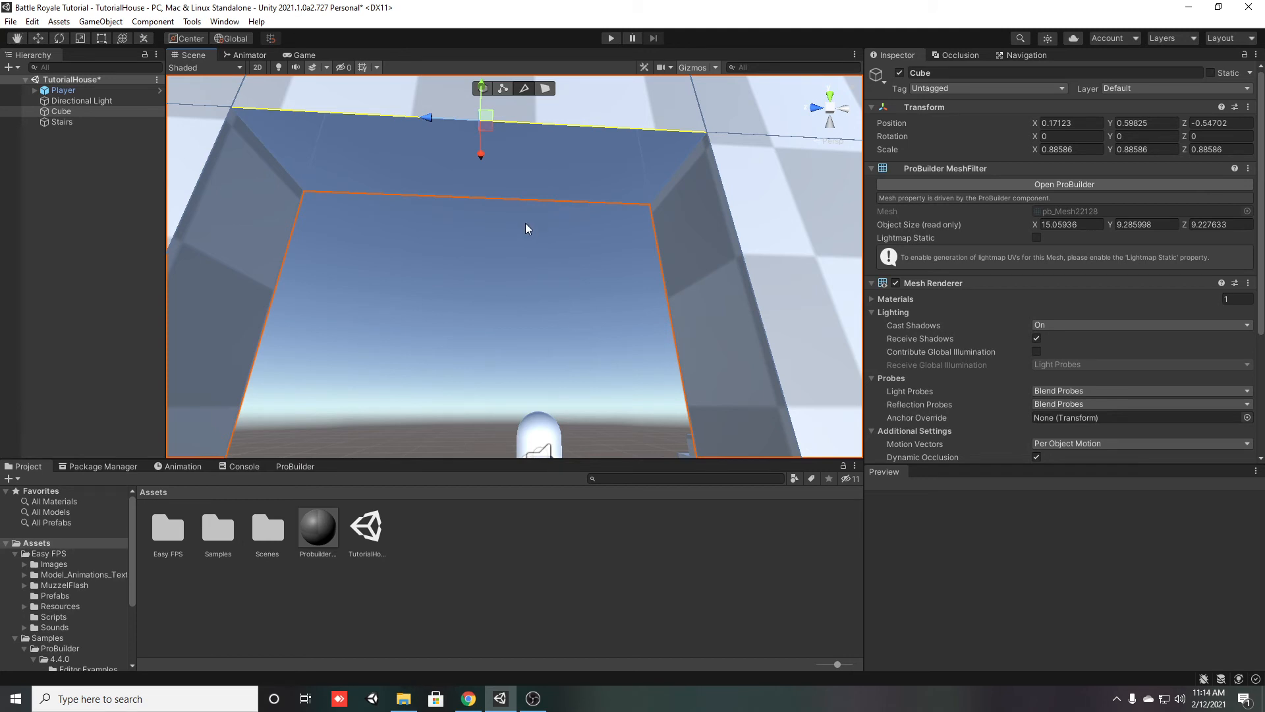
pyautogui.click(508, 196)
pyautogui.moveTo(508, 197); pyautogui.dragTo(445, 316, button='right')
pyautogui.click(2, 364)
# Start a new ProBuilder shape and set its type to Door
pyautogui.moveTo(392, 260); pyautogui.dragTo(491, 214, button='right')
pyautogui.press('s')
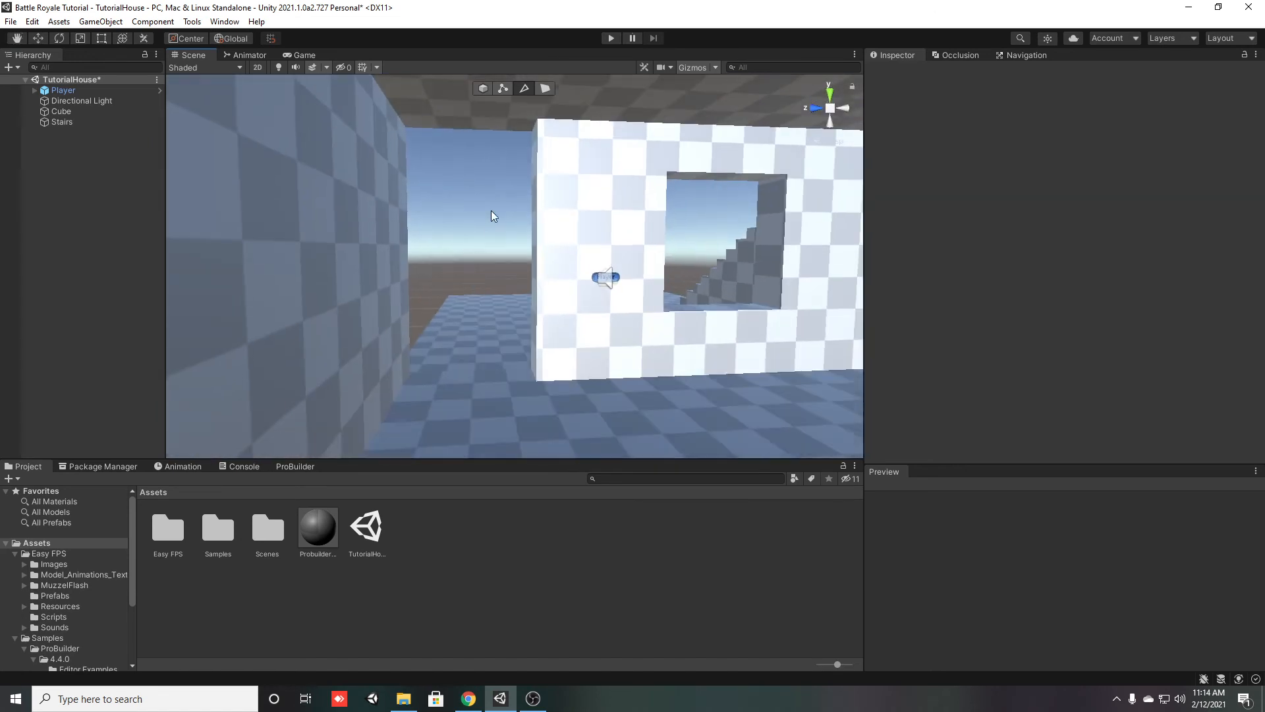
pyautogui.click(295, 466)
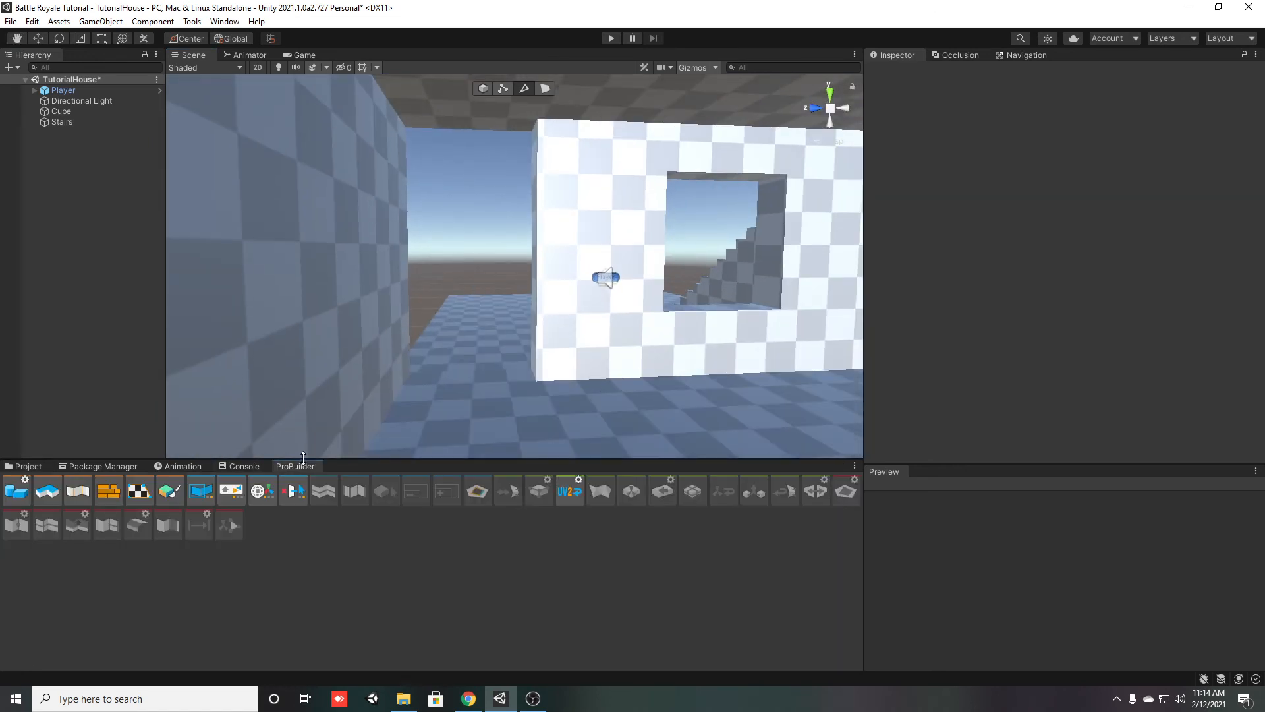
pyautogui.click(22, 494)
pyautogui.moveTo(369, 309); pyautogui.dragTo(394, 435, button='right')
pyautogui.press('s')
pyautogui.click(142, 339)
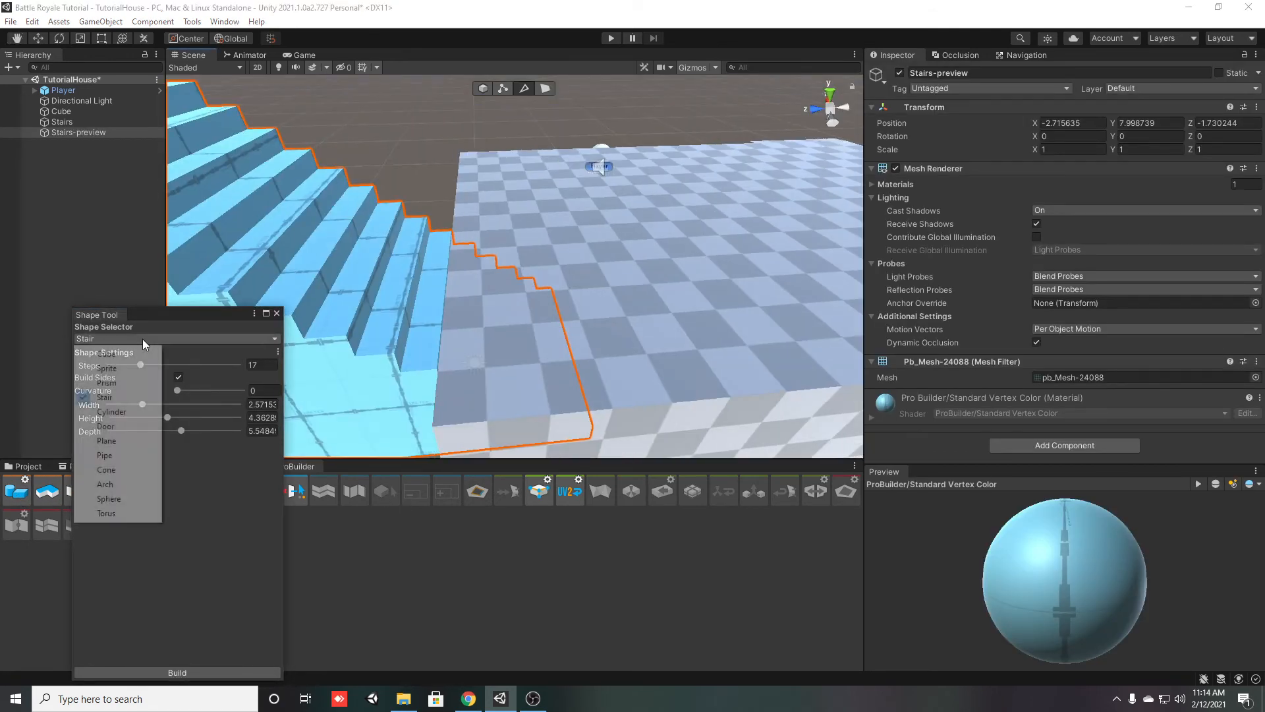
pyautogui.click(109, 426)
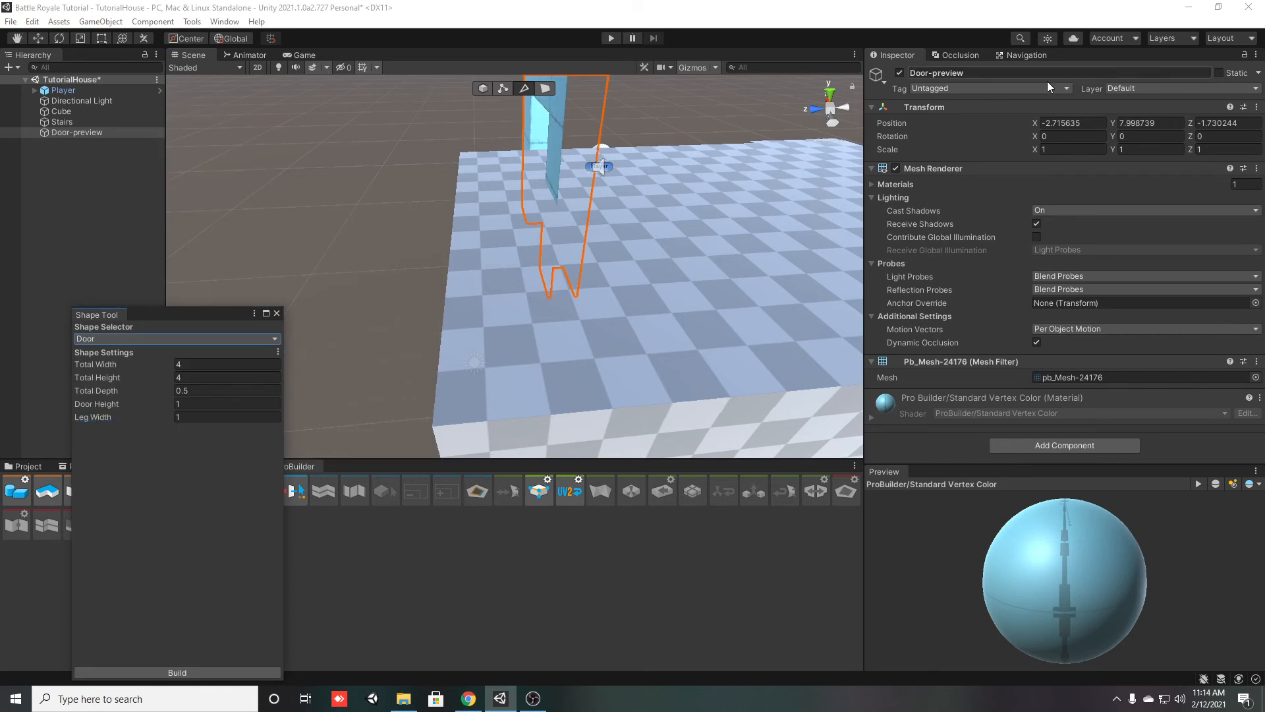
# Reset the door preview's transform to the origin and raise it to Y 4.979
pyautogui.rightClick(911, 112)
pyautogui.click(958, 121)
pyautogui.moveTo(790, 276); pyautogui.dragTo(694, 361, button='right')
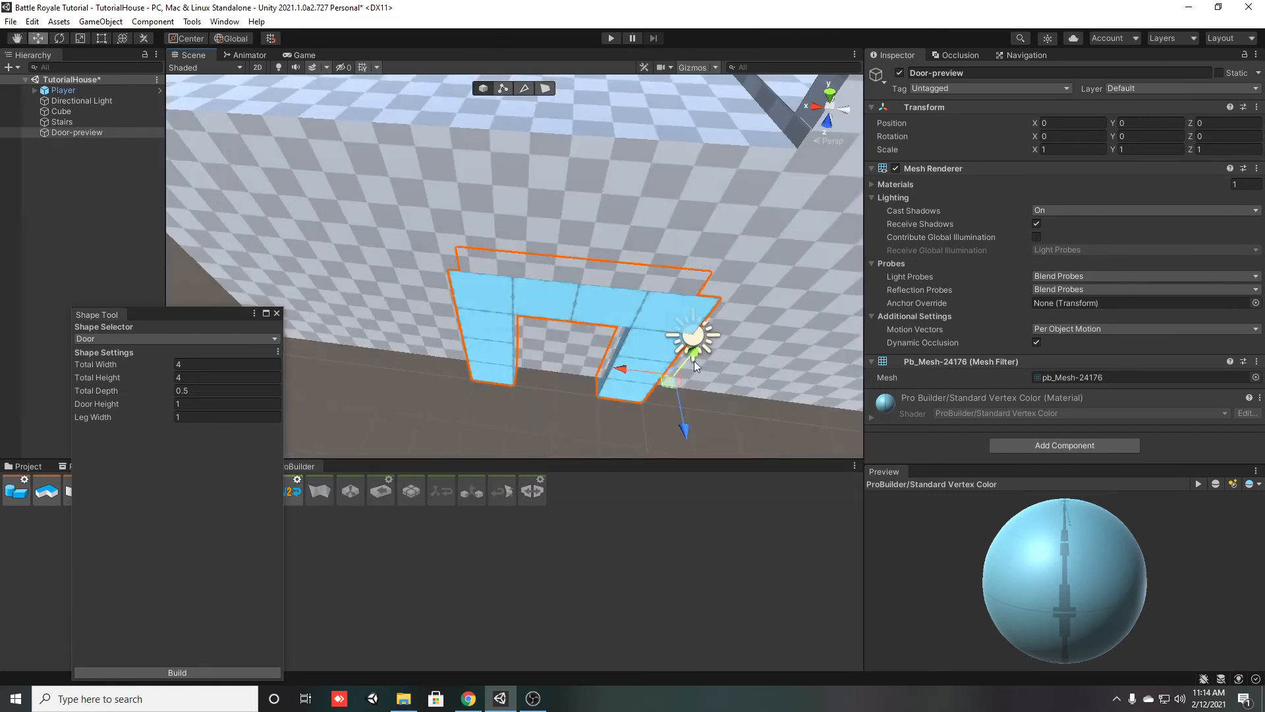
pyautogui.moveTo(689, 353); pyautogui.dragTo(780, 5)
pyautogui.moveTo(663, 179); pyautogui.dragTo(664, 117, button='right')
# Set the scale of both the Cube and the Stairs to 1 on X, Y and Z, and clear the selection
pyautogui.click(81, 125)
pyautogui.keyDown('ctrl'); pyautogui.click(77, 116); pyautogui.keyUp('ctrl')
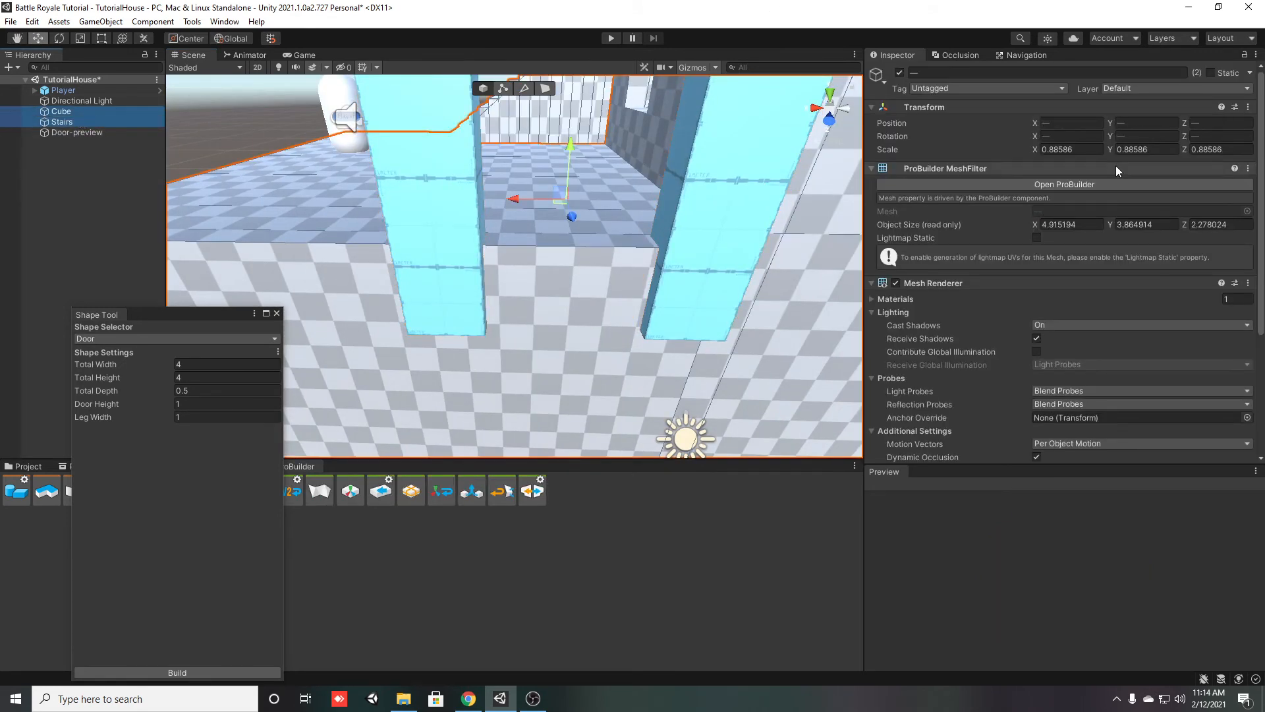
pyautogui.click(1071, 149)
pyautogui.write('1')
pyautogui.click(1141, 147)
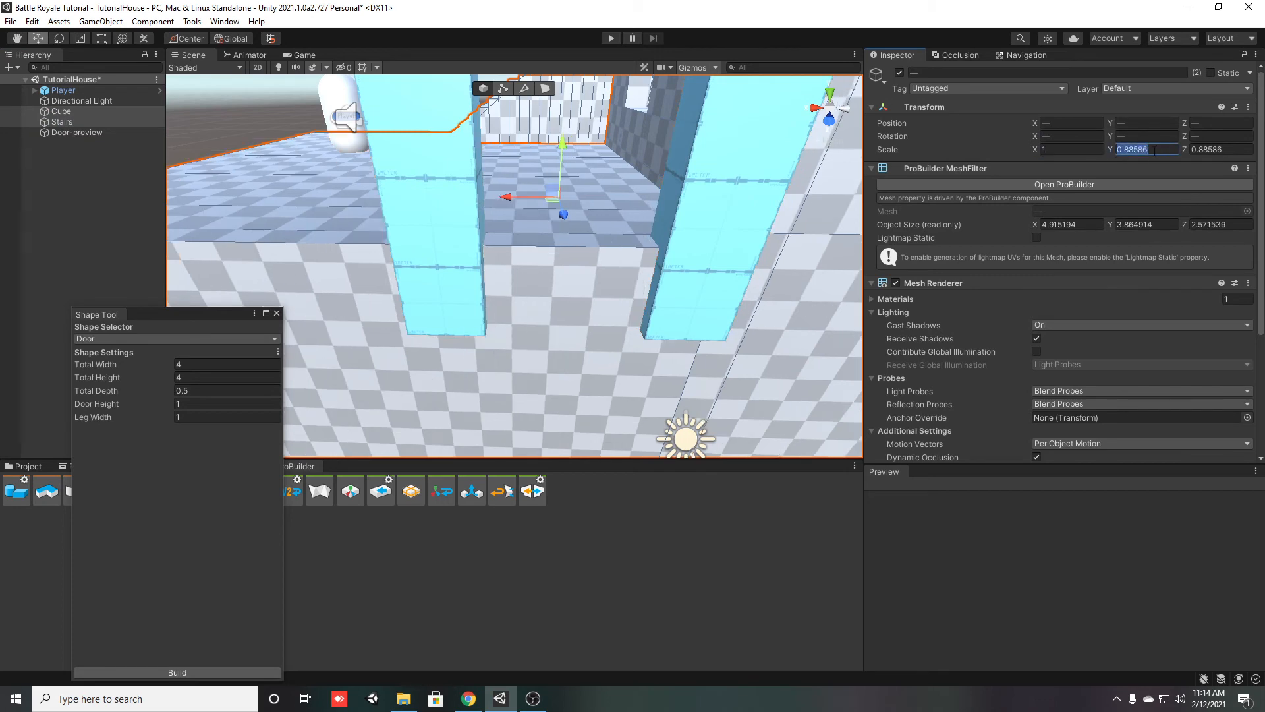
pyautogui.write('1')
pyautogui.click(1217, 149)
pyautogui.write('1')
pyautogui.click(14, 205)
# Raise the door preview to Y 7.53 above the house's base floor
pyautogui.moveTo(442, 244); pyautogui.dragTo(790, 245, button='right')
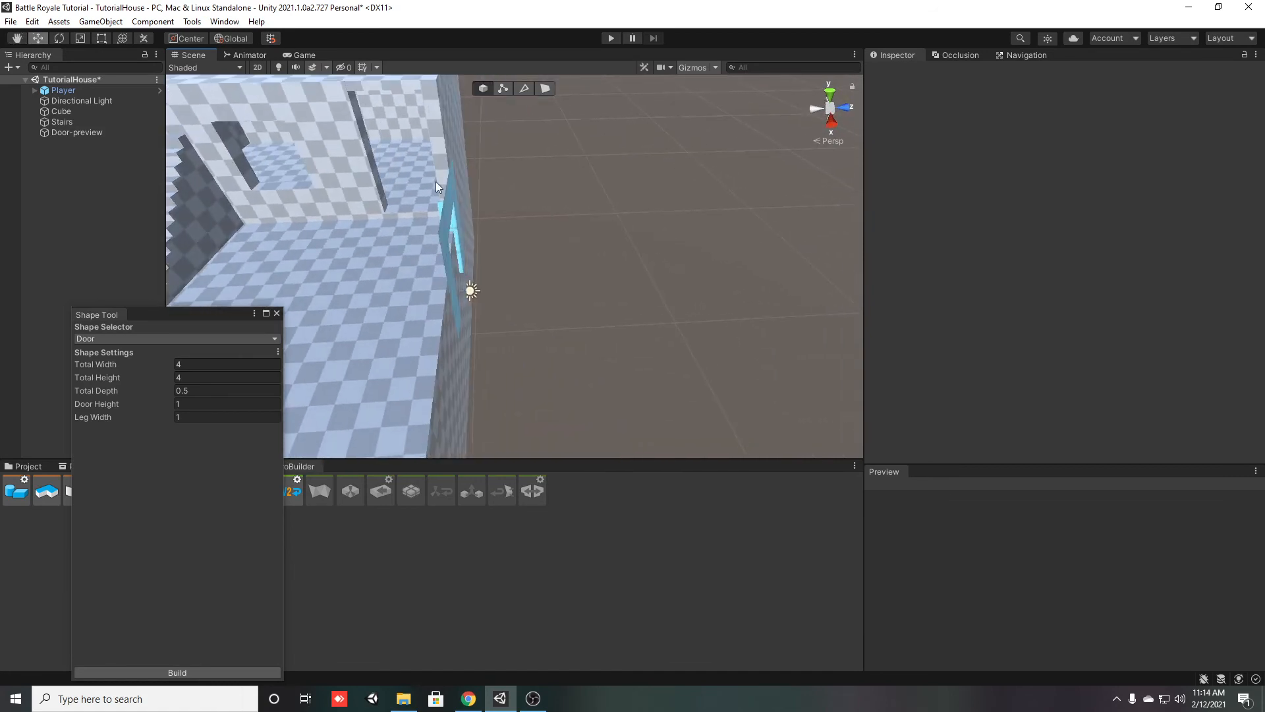
pyautogui.click(77, 132)
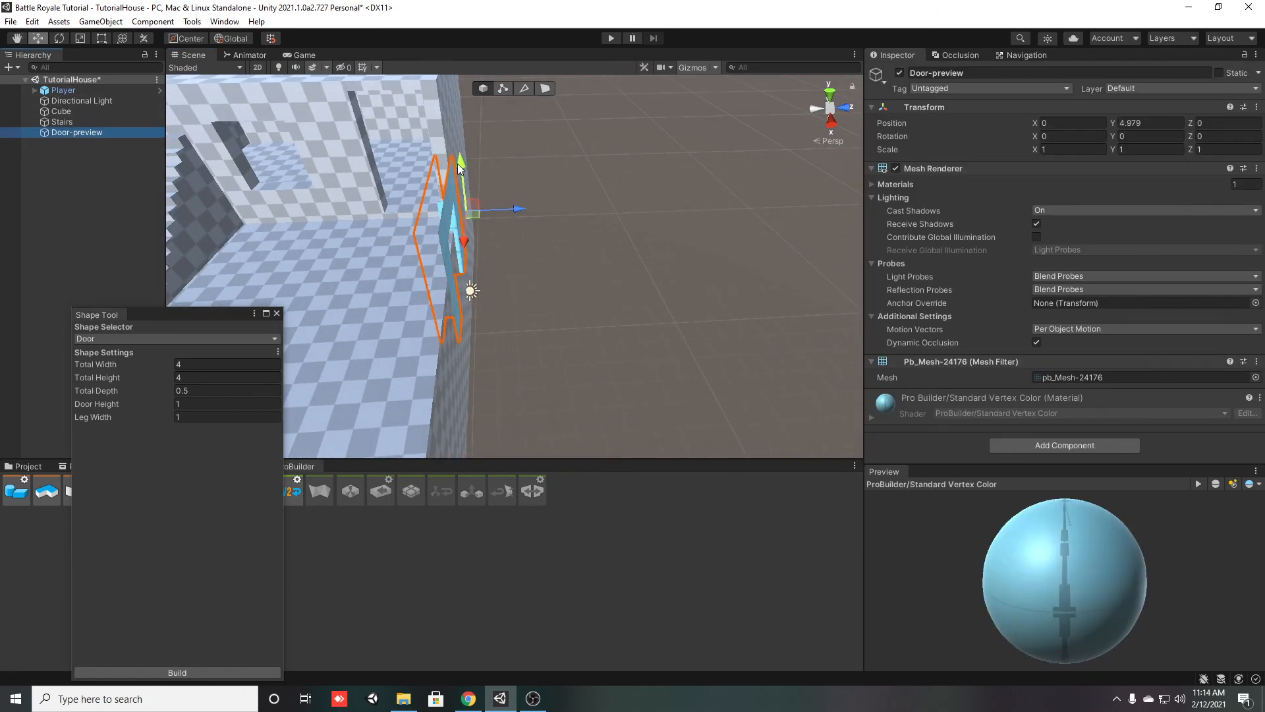
pyautogui.moveTo(461, 168); pyautogui.dragTo(465, 89)
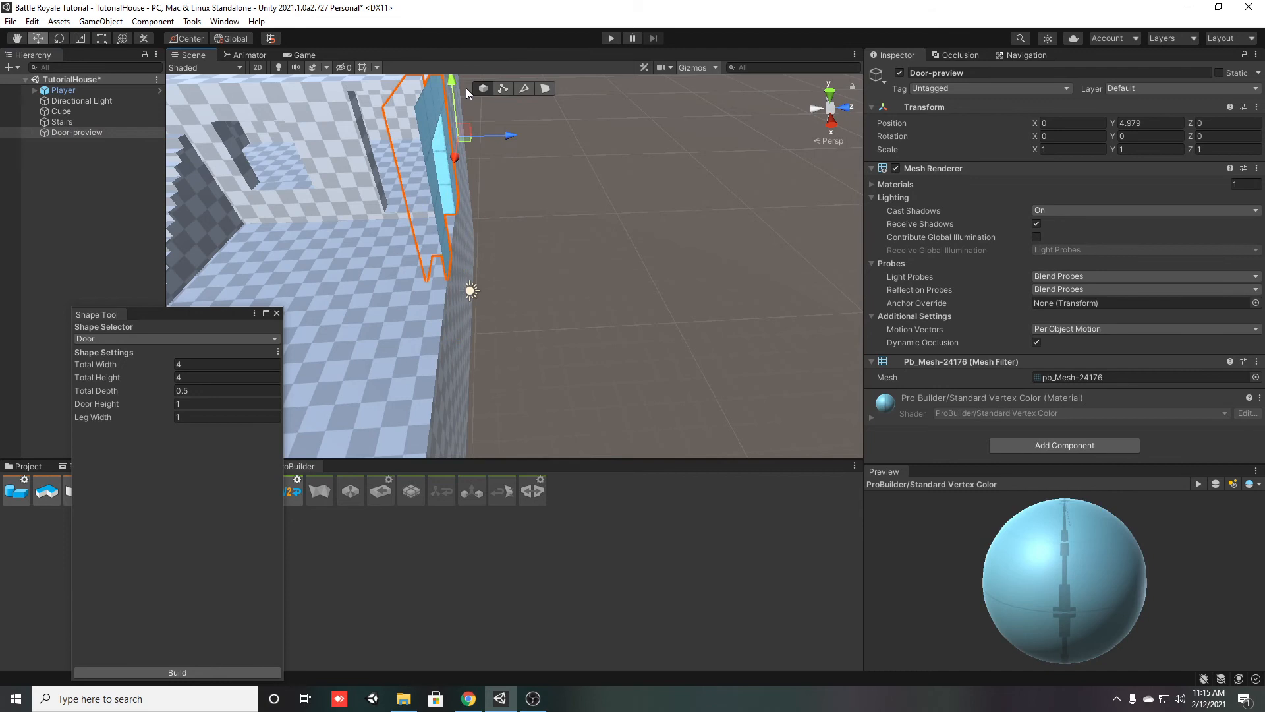
# Turn the door preview to face along the doorway wall, with a Y rotation of exactly 90
pyautogui.press('e')
pyautogui.moveTo(497, 149); pyautogui.dragTo(353, 156)
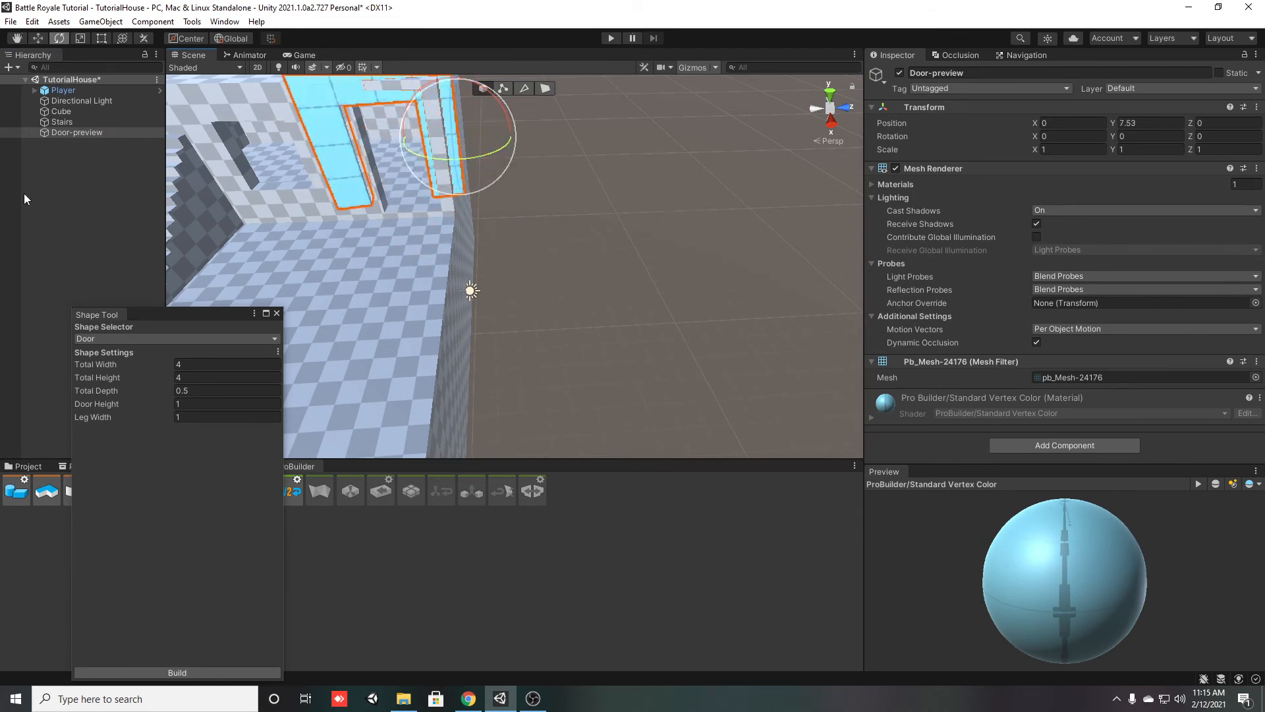
pyautogui.moveTo(456, 156); pyautogui.dragTo(438, 153)
pyautogui.press('w')
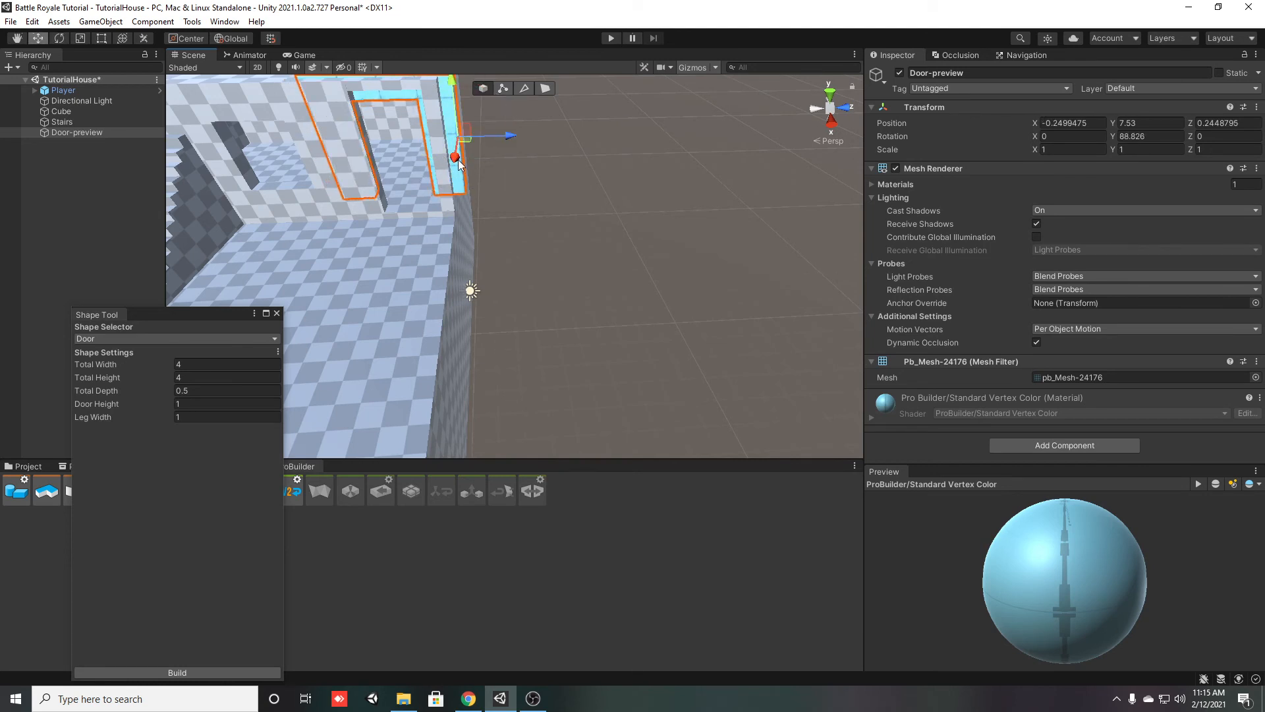
pyautogui.click(1153, 138)
pyautogui.write('90')
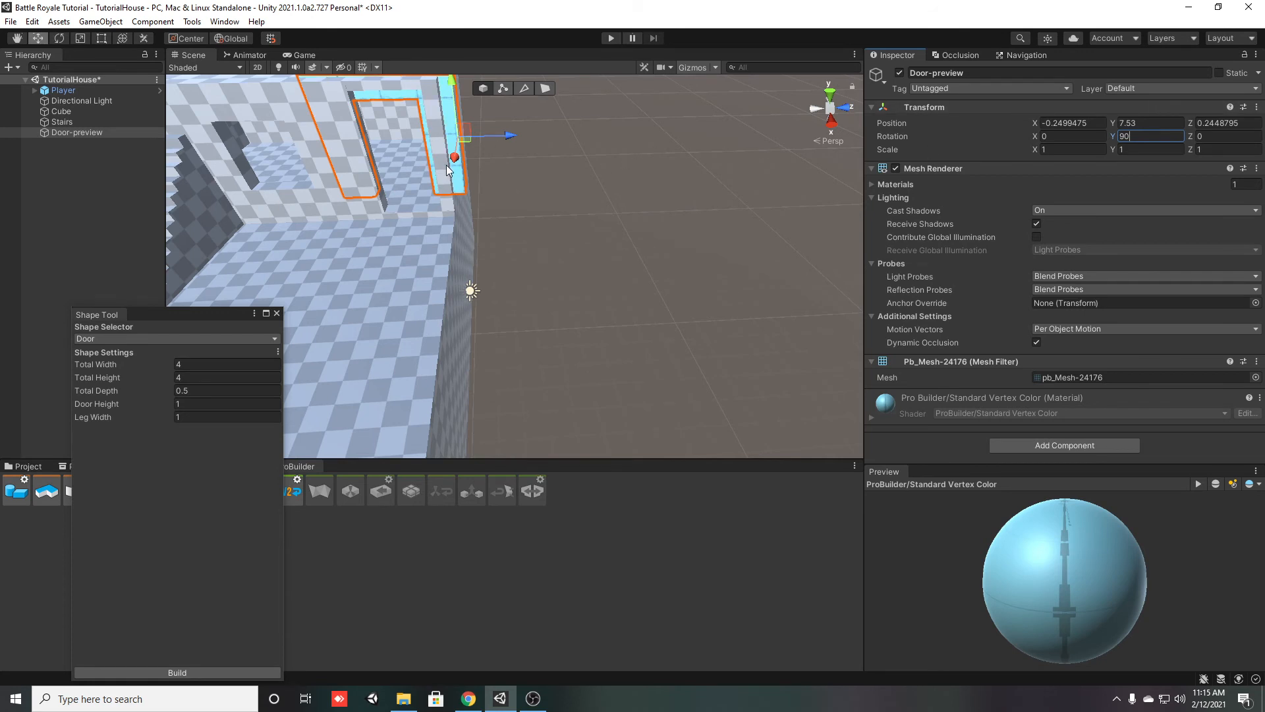
# Shift the door preview to X 0.82 and lower it to Y 7.06
pyautogui.moveTo(454, 162); pyautogui.dragTo(453, 179)
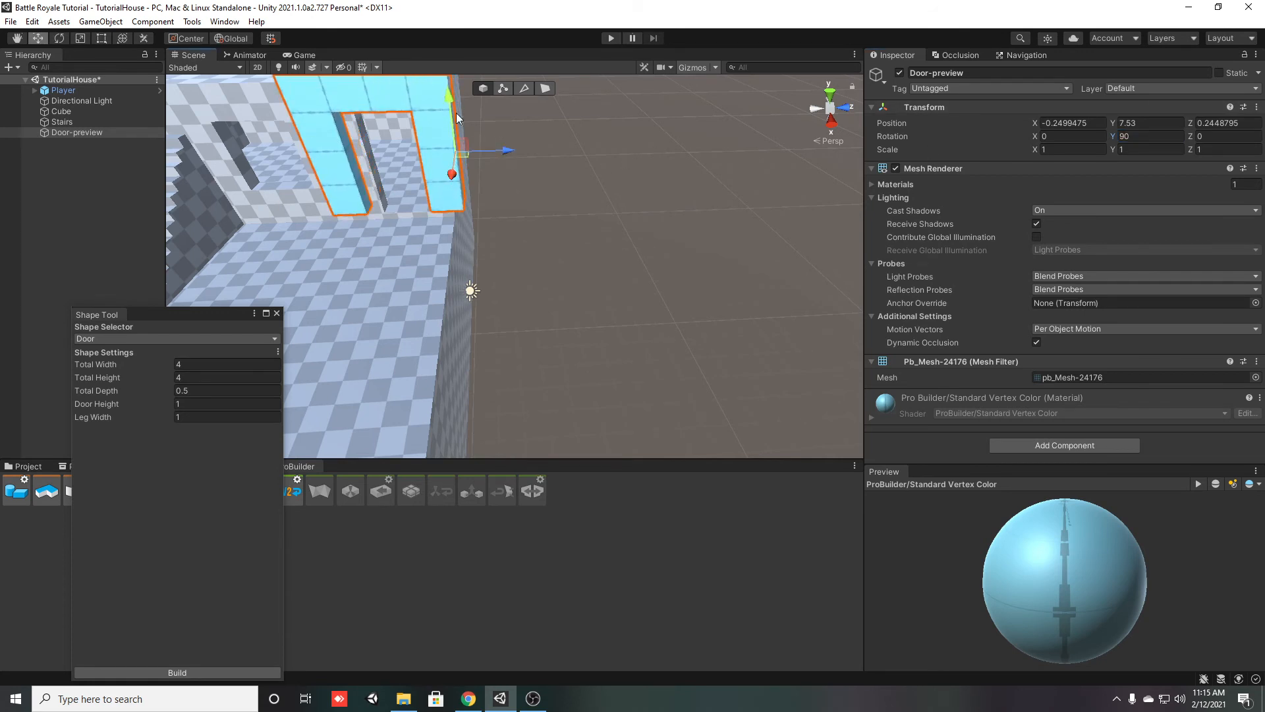
pyautogui.moveTo(448, 98); pyautogui.dragTo(453, 116)
pyautogui.press('r')
pyautogui.click(149, 566)
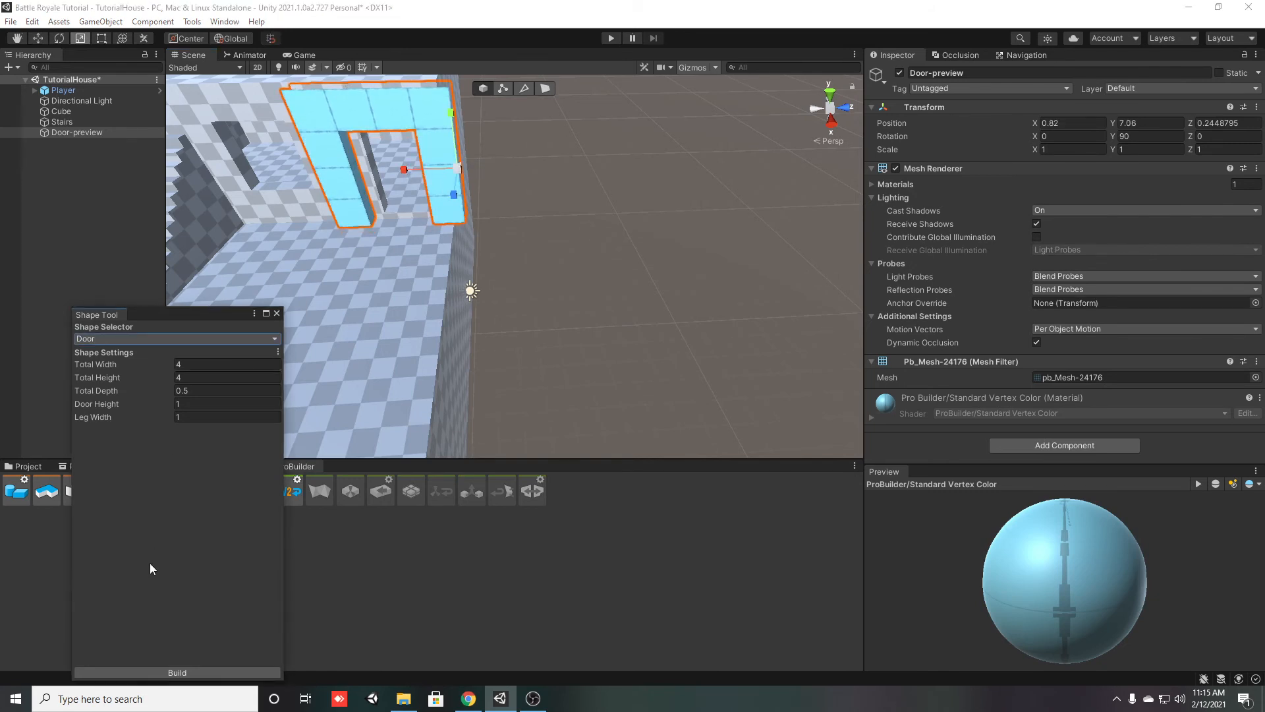
# Set the door shape's total width to 3.57
pyautogui.moveTo(401, 282); pyautogui.dragTo(480, 153, button='right')
pyautogui.press('w')
pyautogui.press('a')
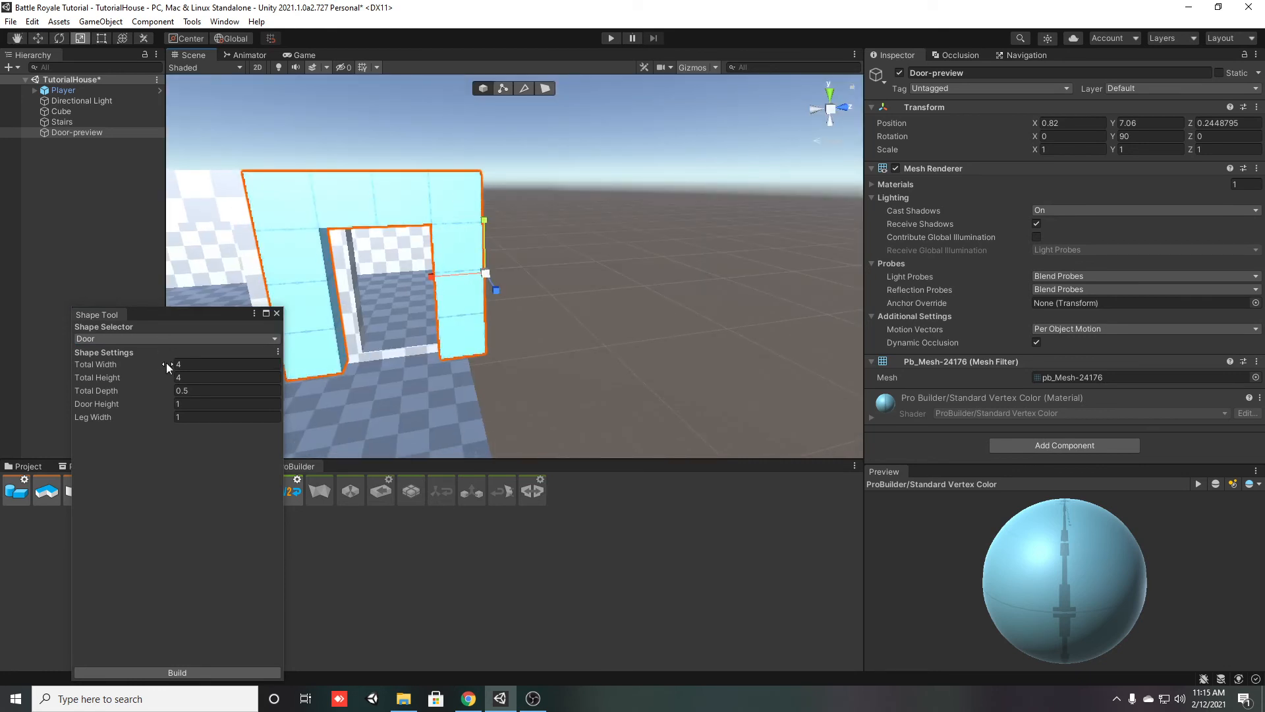
pyautogui.moveTo(167, 365); pyautogui.dragTo(156, 364)
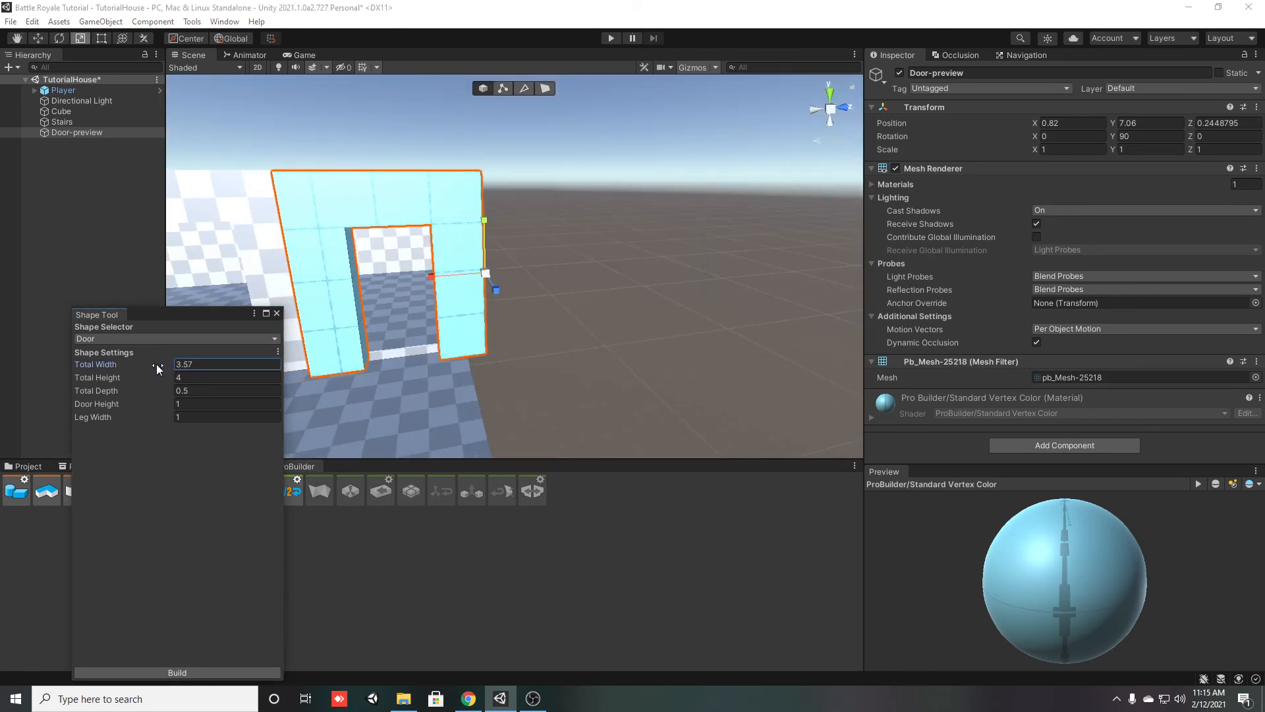
# Set the door shape's total height to 3.91 to fit the doorway wall
pyautogui.press('w')
pyautogui.moveTo(360, 382); pyautogui.dragTo(636, 370, button='right')
pyautogui.press('s')
pyautogui.moveTo(547, 394)
pyautogui.mouseDown(button='right')
pyautogui.moveTo(589, 391)
pyautogui.moveTo(567, 392)
pyautogui.mouseUp(button='right')
pyautogui.press('d')
pyautogui.click(182, 402)
pyautogui.moveTo(172, 379); pyautogui.dragTo(179, 378)
pyautogui.moveTo(368, 403); pyautogui.dragTo(338, 402, button='right')
# Set the door shape's door height to 0.42
pyautogui.moveTo(171, 389)
pyautogui.mouseDown()
pyautogui.moveTo(179, 405)
pyautogui.moveTo(170, 379)
pyautogui.moveTo(151, 378)
pyautogui.mouseUp()
pyautogui.press('a')
pyautogui.moveTo(439, 420); pyautogui.dragTo(457, 427, button='right')
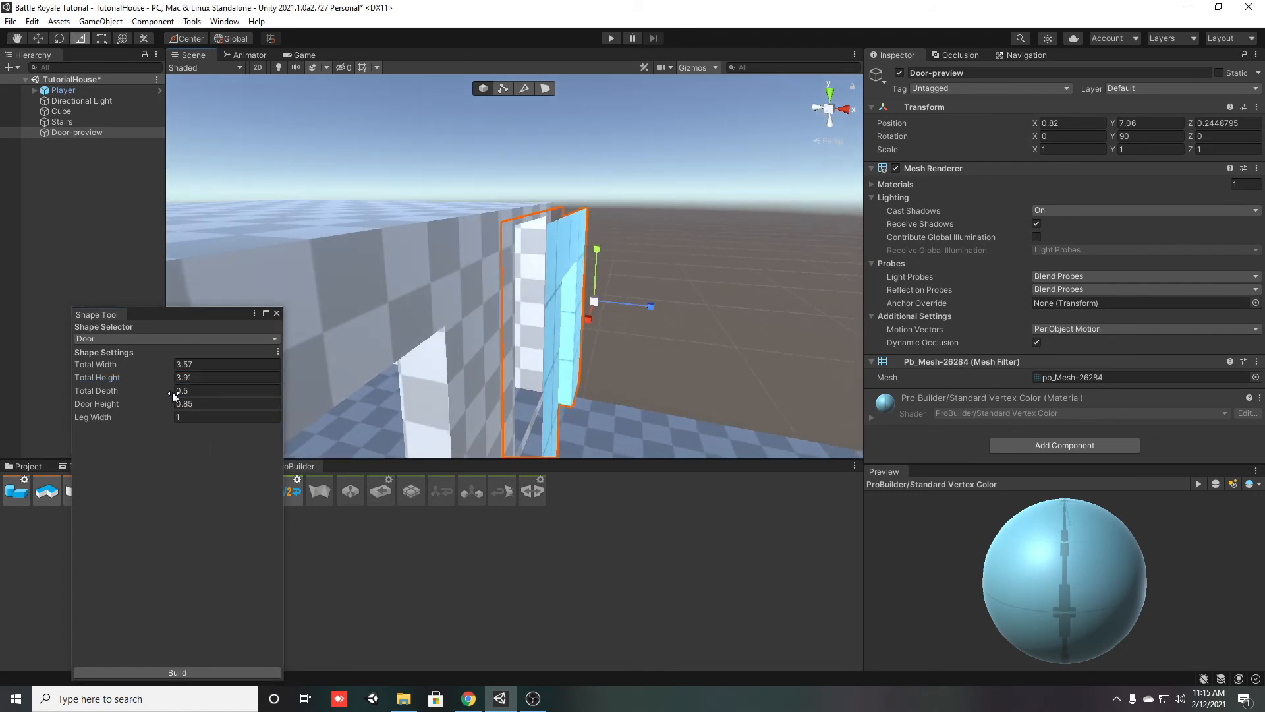
pyautogui.moveTo(171, 403); pyautogui.dragTo(164, 403)
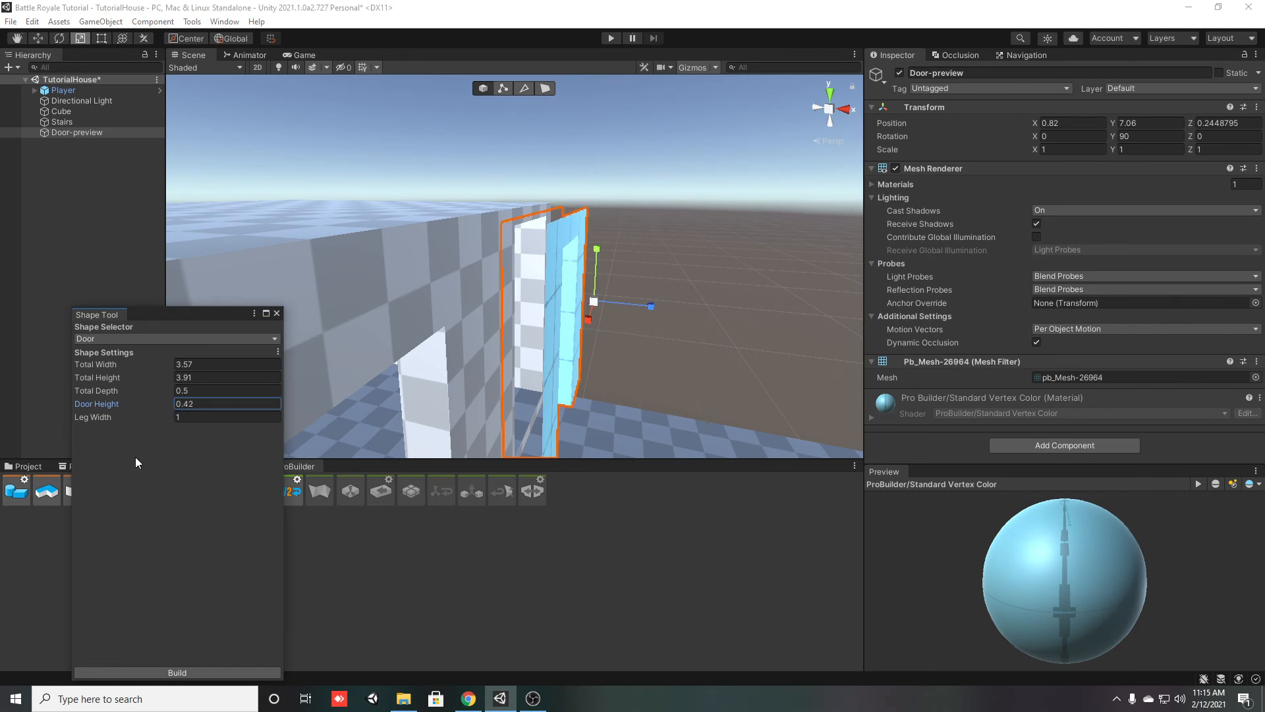
# Set the door shape's leg width to 0.78 so its legs suit the doorway opening
pyautogui.moveTo(646, 404); pyautogui.dragTo(336, 414, button='right')
pyautogui.press('d')
pyautogui.moveTo(530, 393); pyautogui.dragTo(535, 435, button='right')
pyautogui.moveTo(171, 421); pyautogui.dragTo(165, 417)
# Build the door from the current shape settings and close the Shape Tool
pyautogui.moveTo(585, 361); pyautogui.dragTo(626, 369, button='right')
pyautogui.press('w')
pyautogui.click(225, 673)
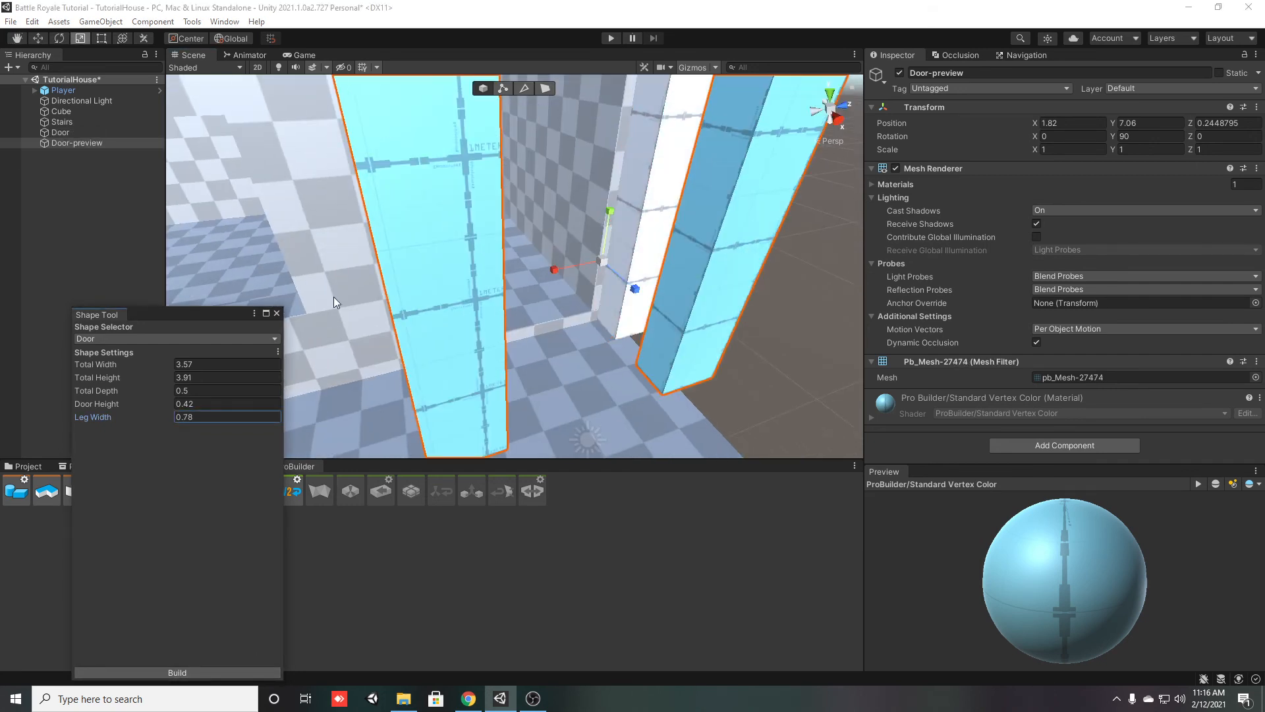
pyautogui.click(277, 313)
pyautogui.moveTo(496, 346); pyautogui.dragTo(518, 319, button='right')
# Apply the Probuilder material from the project's Assets folder to the new door frame
pyautogui.click(34, 469)
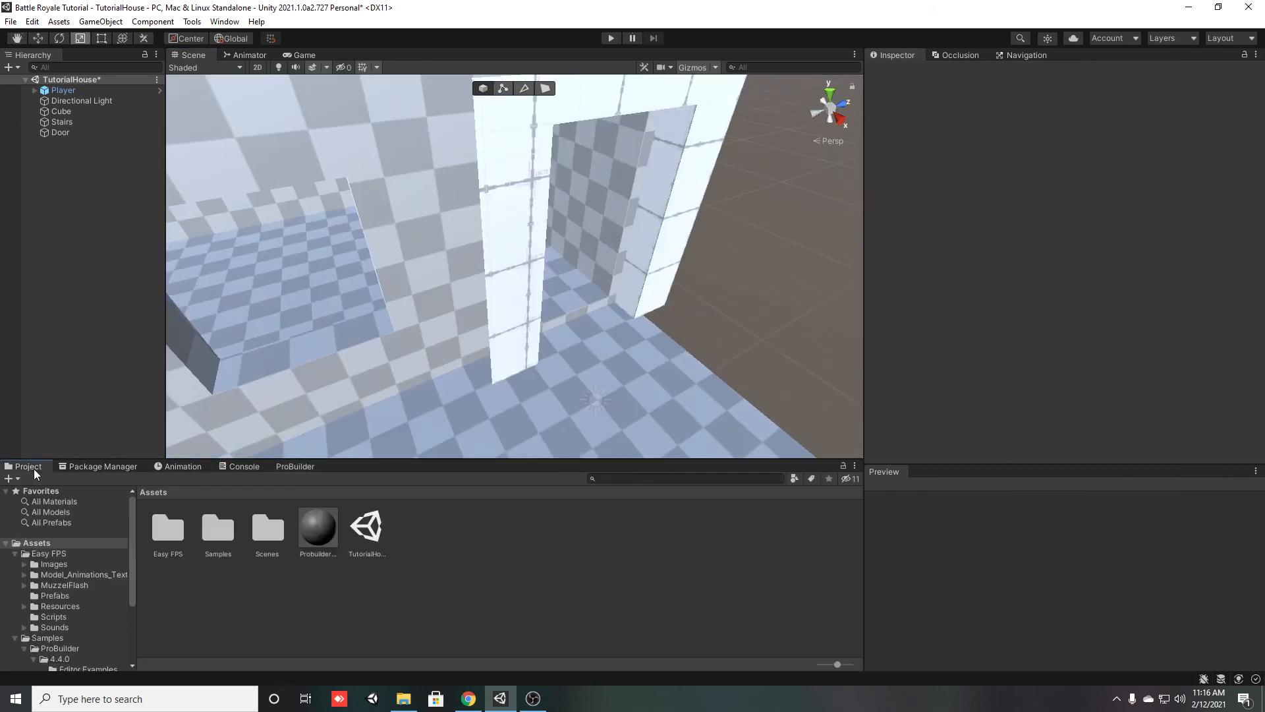
pyautogui.moveTo(306, 537); pyautogui.dragTo(507, 338)
pyautogui.moveTo(505, 432); pyautogui.dragTo(526, 358, button='right')
# Move the Door into the house's doorway wall, to X 0.15
pyautogui.click(489, 334)
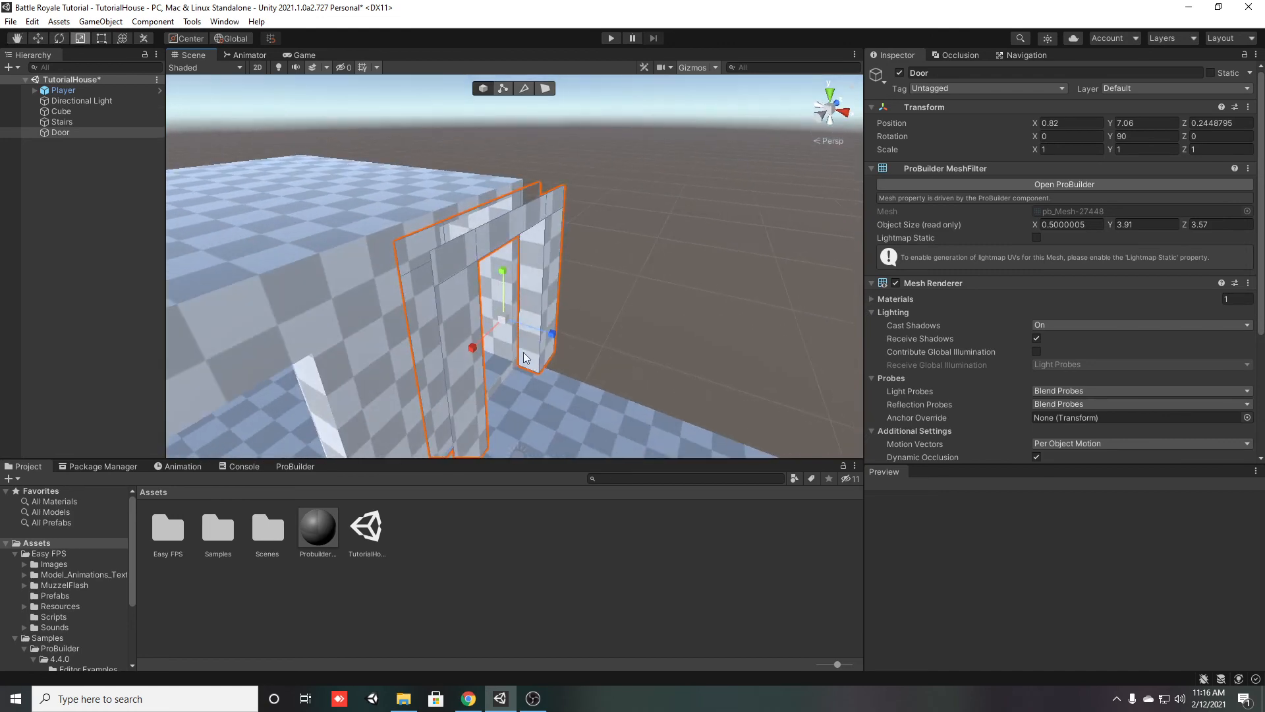
pyautogui.moveTo(543, 338); pyautogui.dragTo(517, 327)
pyautogui.press('d')
pyautogui.moveTo(646, 290); pyautogui.dragTo(474, 264, button='right')
pyautogui.press('w')
pyautogui.press('d')
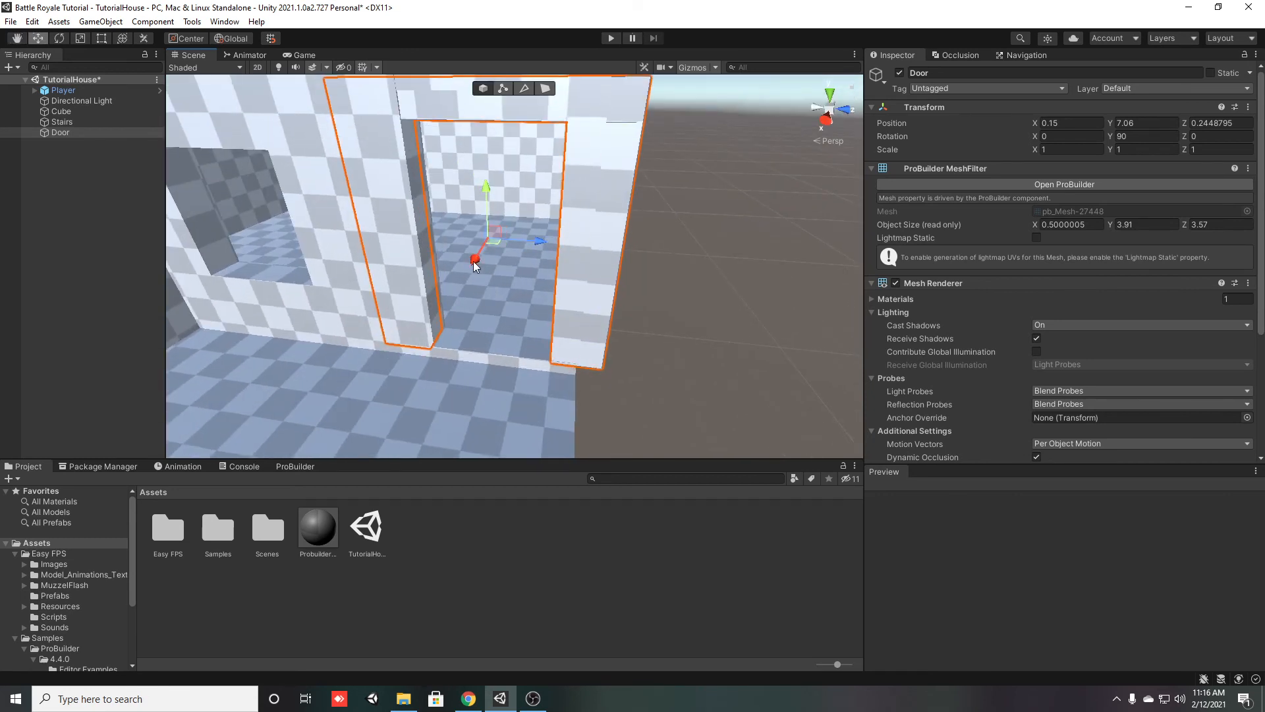
# Select the house Cube and switch it to face selection
pyautogui.click(429, 256)
pyautogui.click(546, 89)
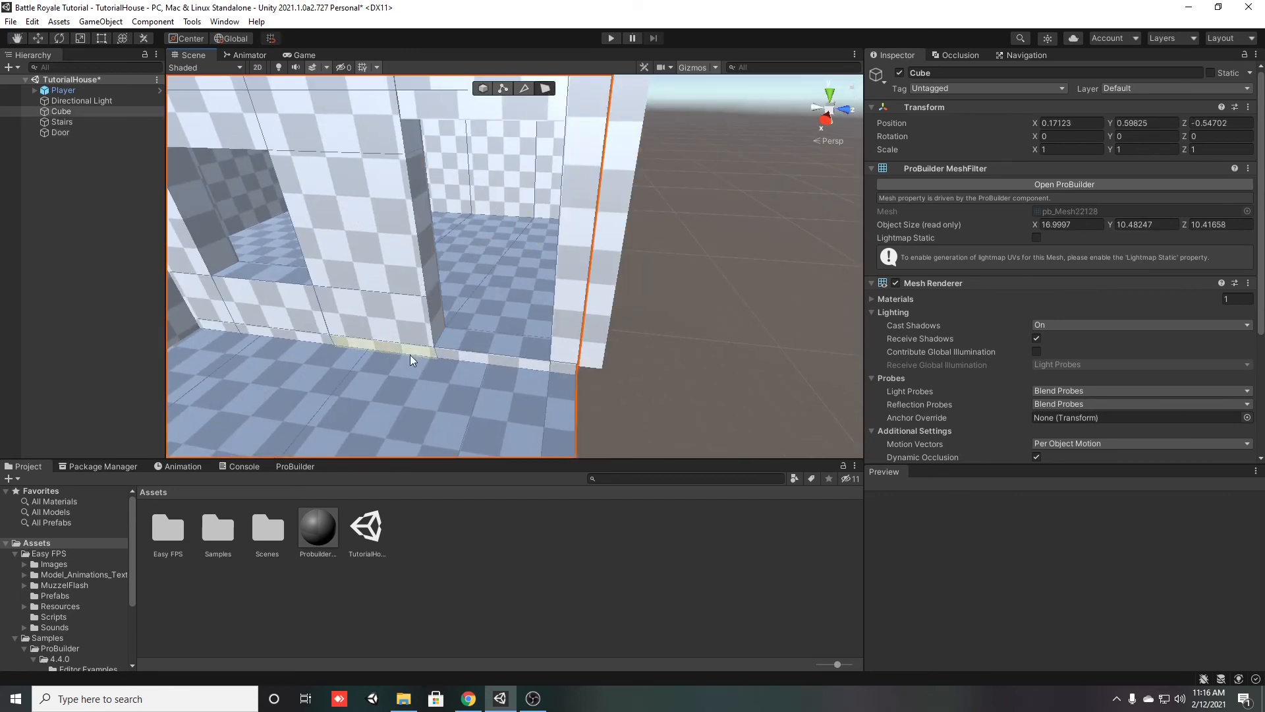
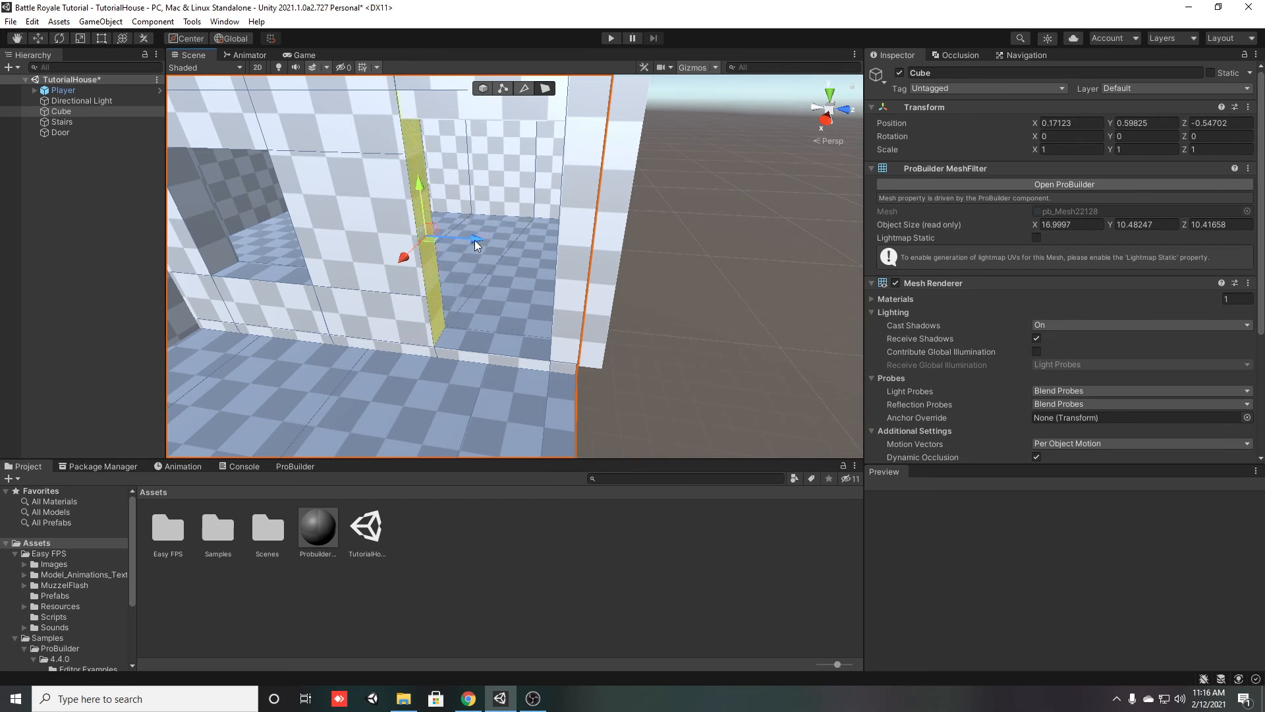
pyautogui.moveTo(475, 240)
pyautogui.mouseDown()
pyautogui.moveTo(442, 244)
pyautogui.moveTo(474, 242)
pyautogui.moveTo(458, 232)
pyautogui.mouseUp()
pyautogui.click(431, 536)
pyautogui.click(383, 274)
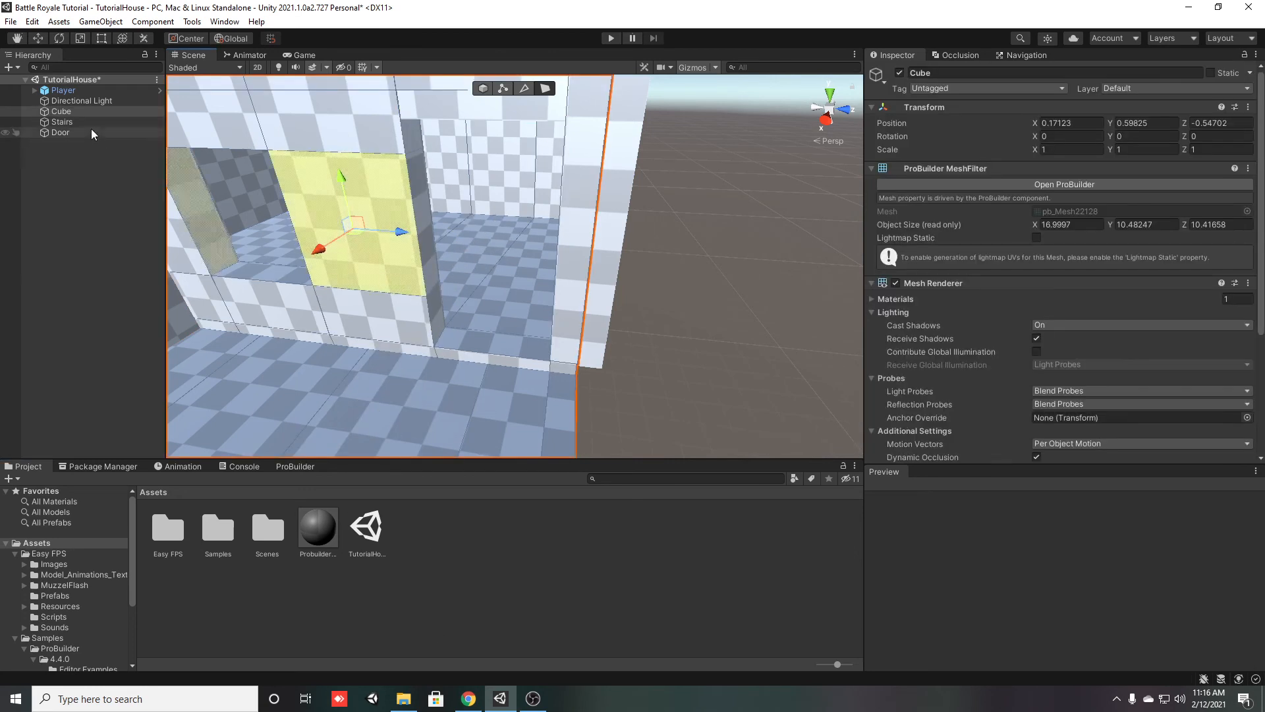
pyautogui.click(61, 133)
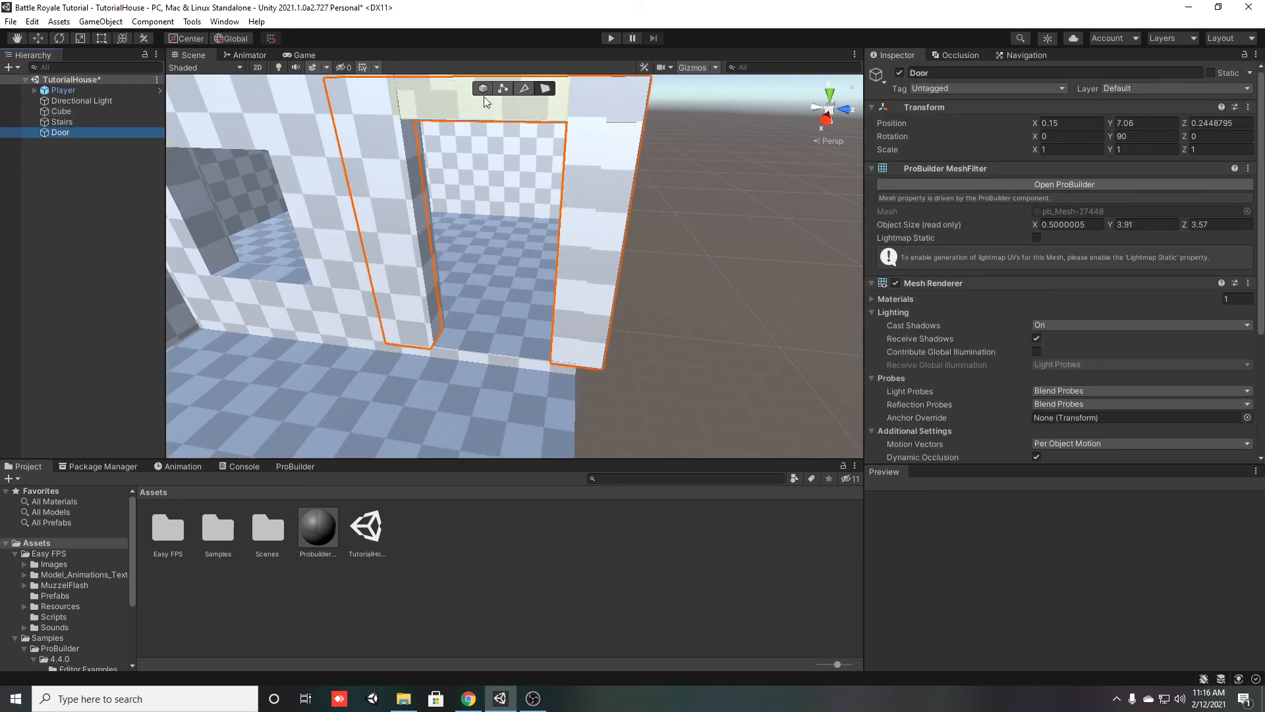
# Duplicate the Probuilder material in the Assets folder and rename the copy DoorFrame
pyautogui.keyDown('alt'); pyautogui.moveTo(485, 100); pyautogui.dragTo(394, 254); pyautogui.keyUp('alt')
pyautogui.click(317, 544)
pyautogui.hotkey('ctrl', 'd')
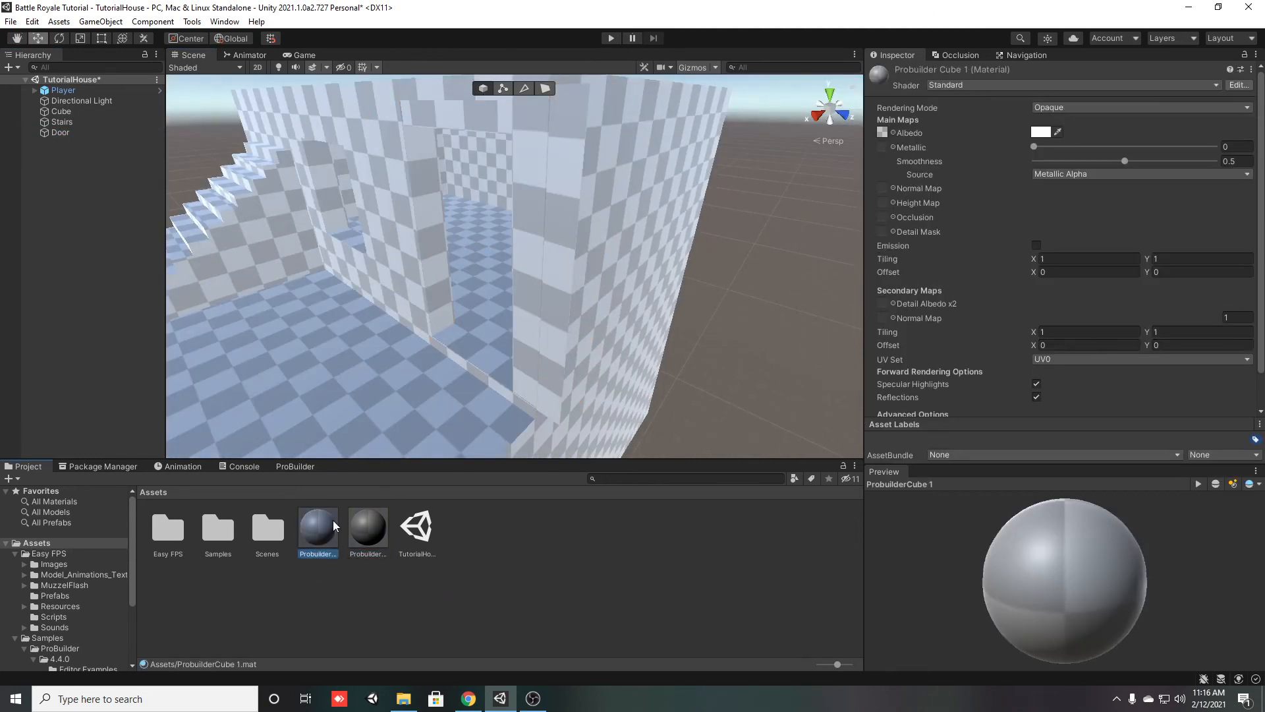
pyautogui.write('DoorFrame')
pyautogui.press('Return')
# Apply the DoorFrame material to the door frame and set its albedo colour to grey 9D9D9D
pyautogui.moveTo(318, 527); pyautogui.dragTo(545, 213)
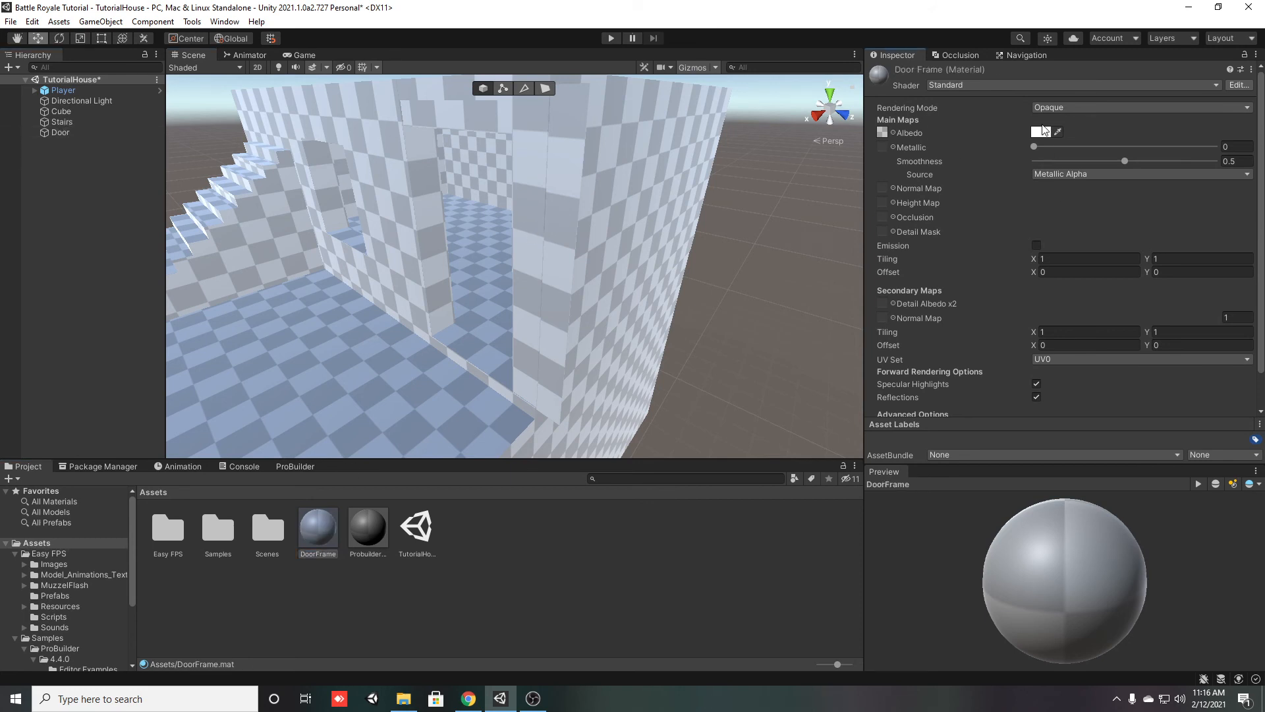
pyautogui.click(1043, 130)
pyautogui.click(1083, 270)
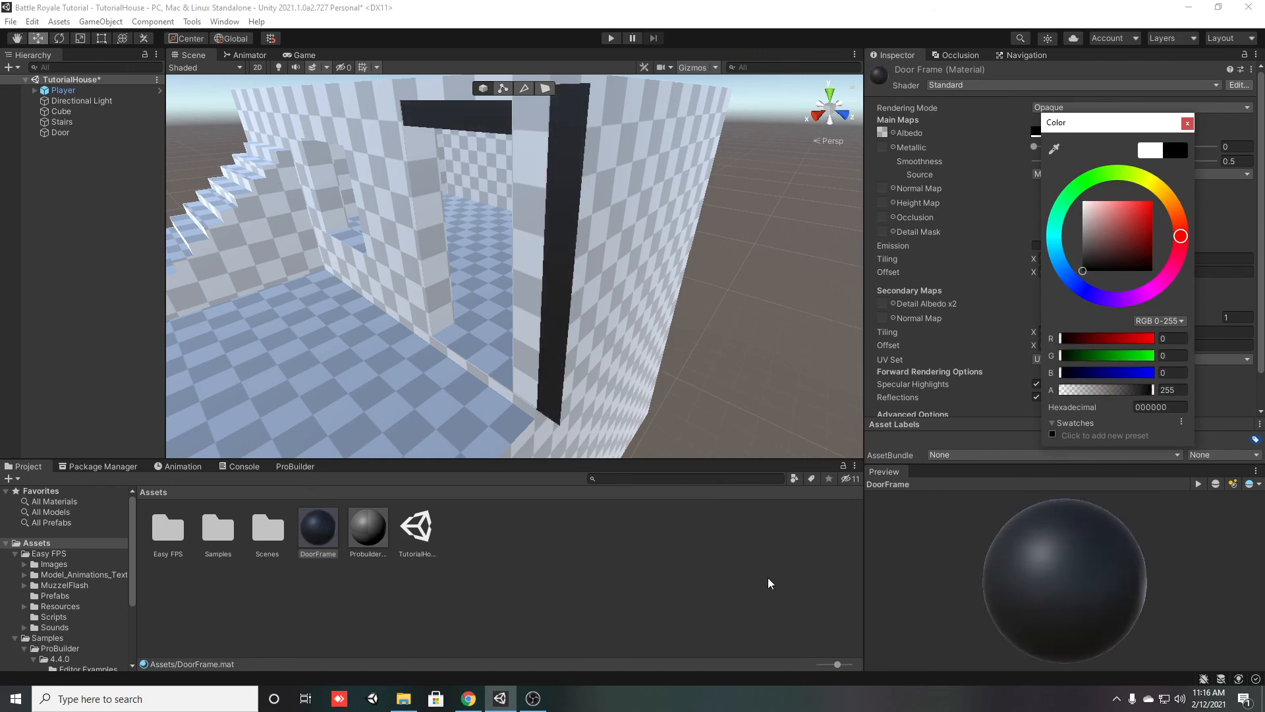
pyautogui.click(1083, 228)
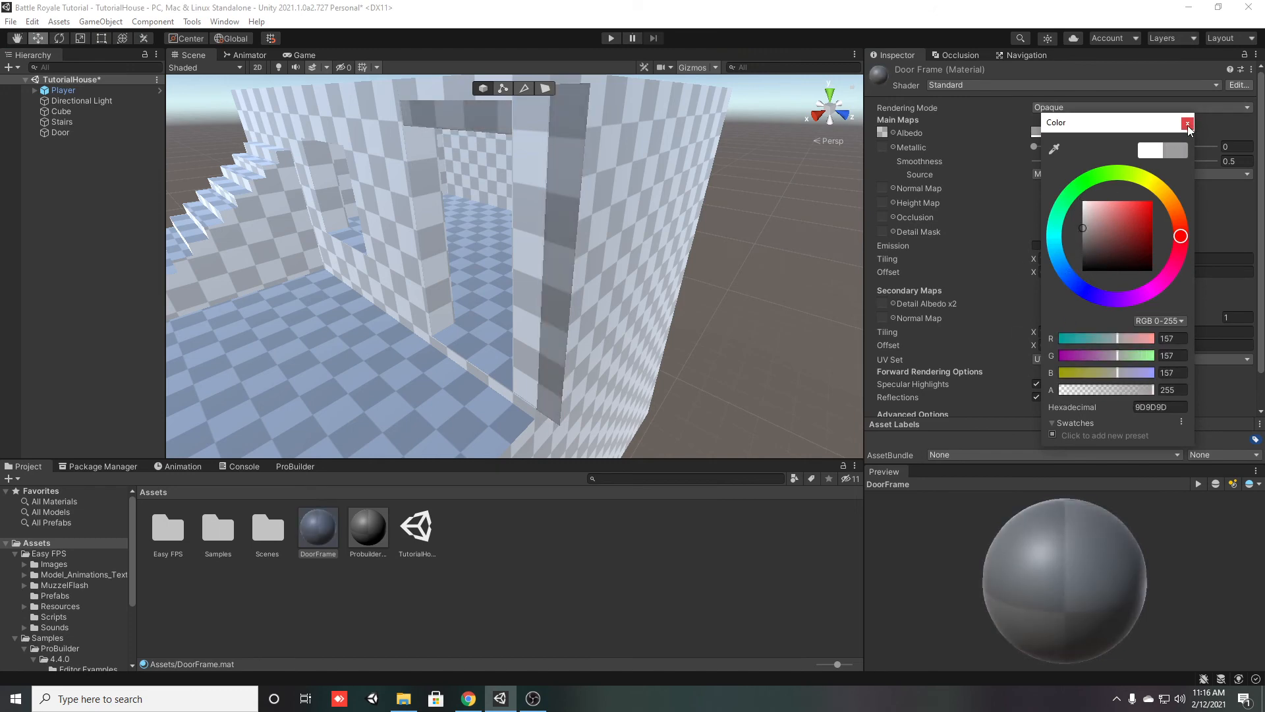
pyautogui.click(1187, 124)
# Select the Door and move it out of the doorway wall to X 0.568
pyautogui.moveTo(399, 306); pyautogui.dragTo(574, 308, button='right')
pyautogui.click(91, 134)
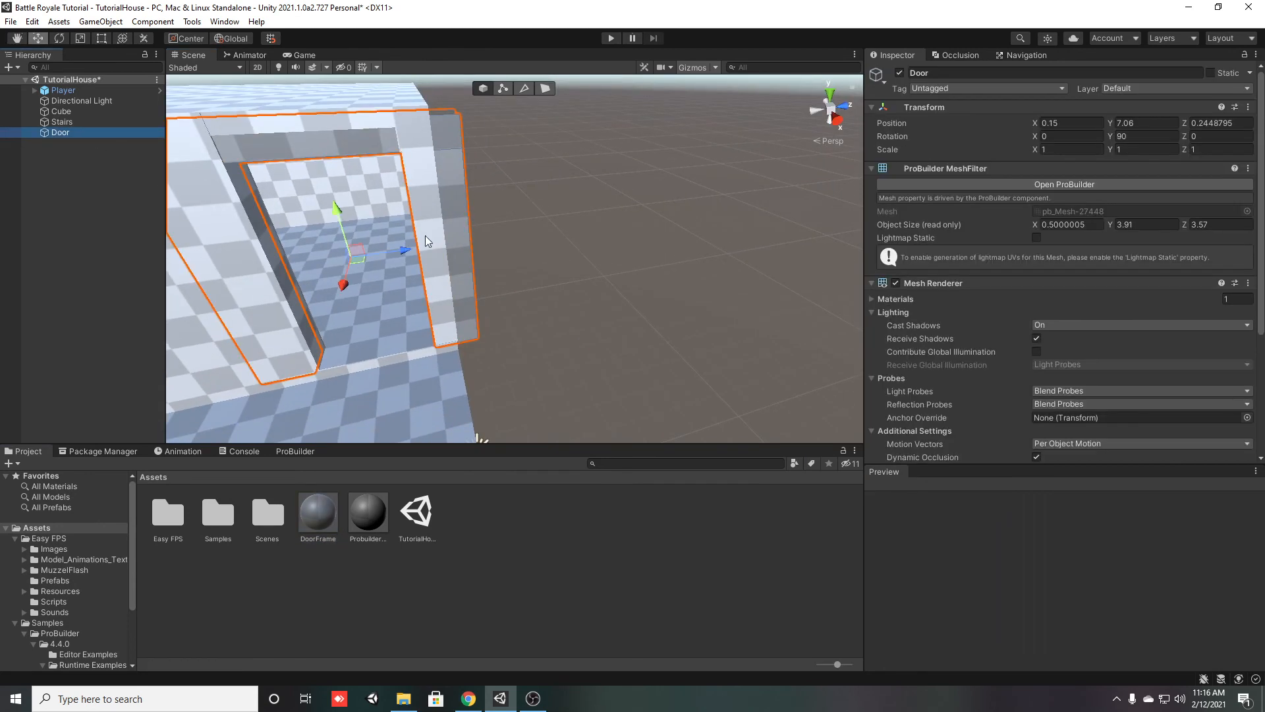
pyautogui.moveTo(344, 288); pyautogui.dragTo(302, 283)
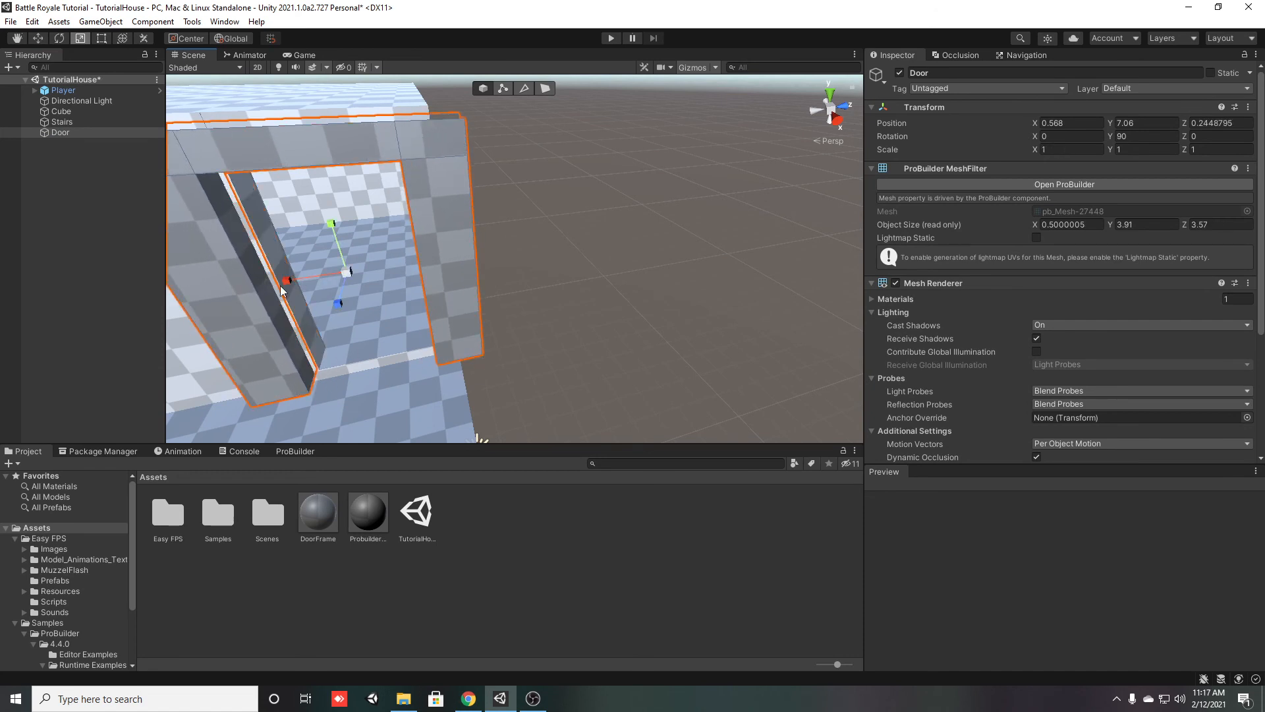
pyautogui.moveTo(307, 315); pyautogui.dragTo(264, 311, button='right')
pyautogui.press('w')
pyautogui.scroll(4, 447, 311)
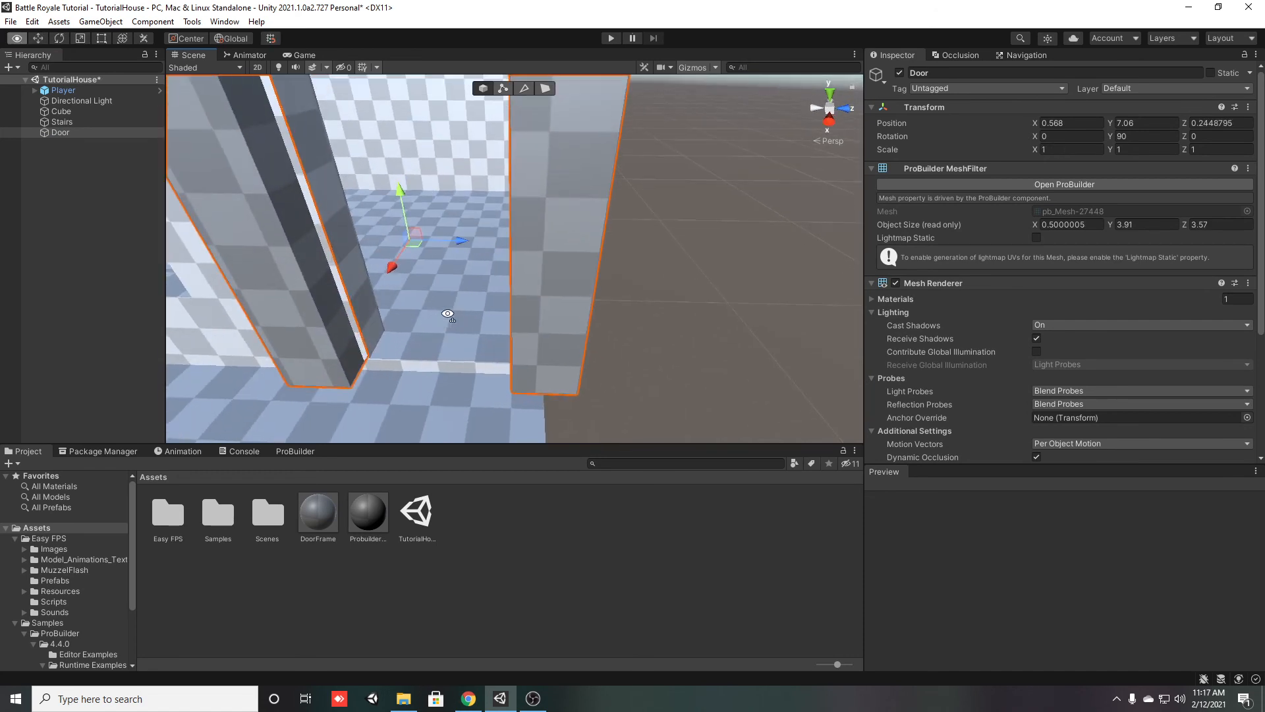
# Scale the Door down along its width to an X scale of about 0.859
pyautogui.click(306, 451)
pyautogui.scroll(-5, 1101, 329)
pyautogui.scroll(5, 1099, 331)
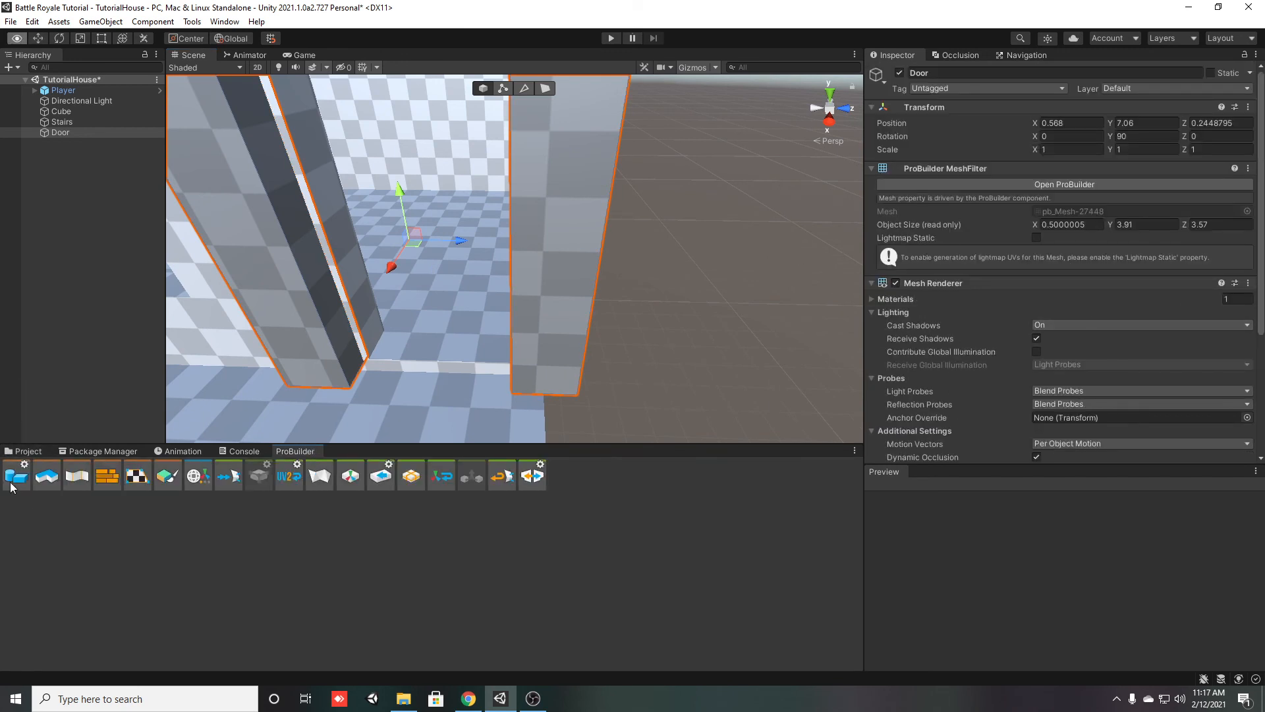
pyautogui.press('r')
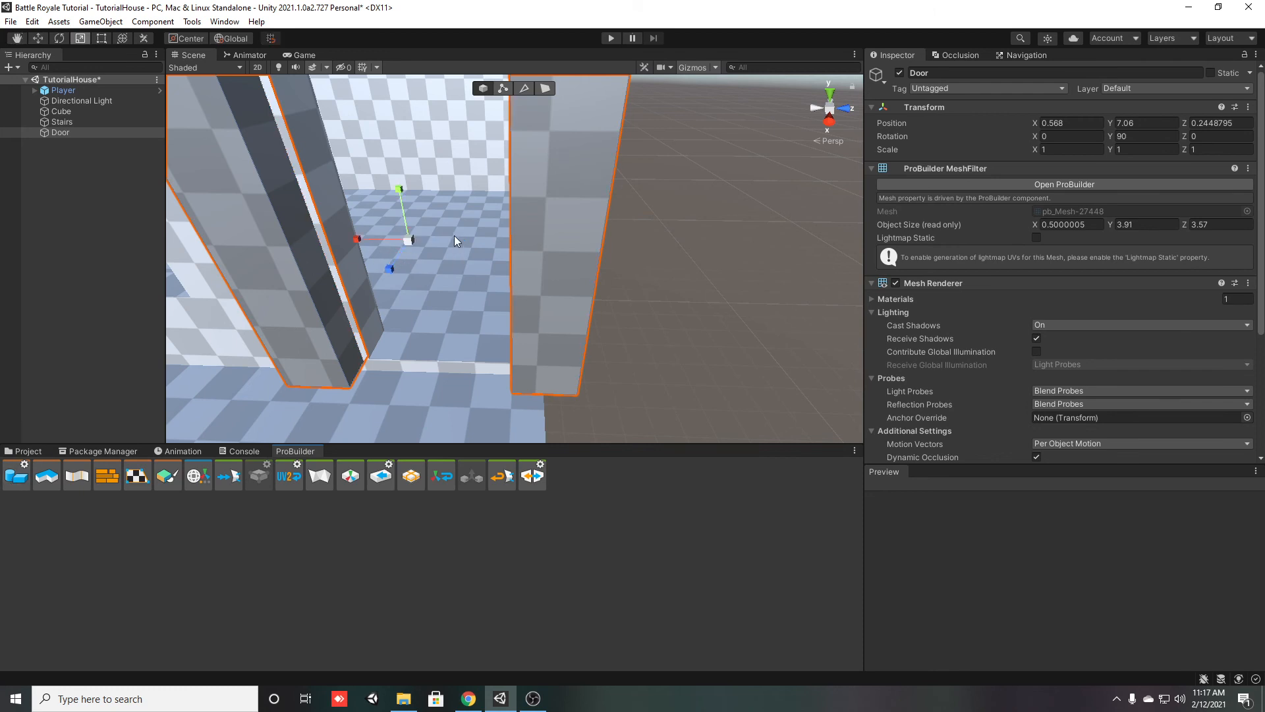
pyautogui.moveTo(356, 238); pyautogui.dragTo(367, 245)
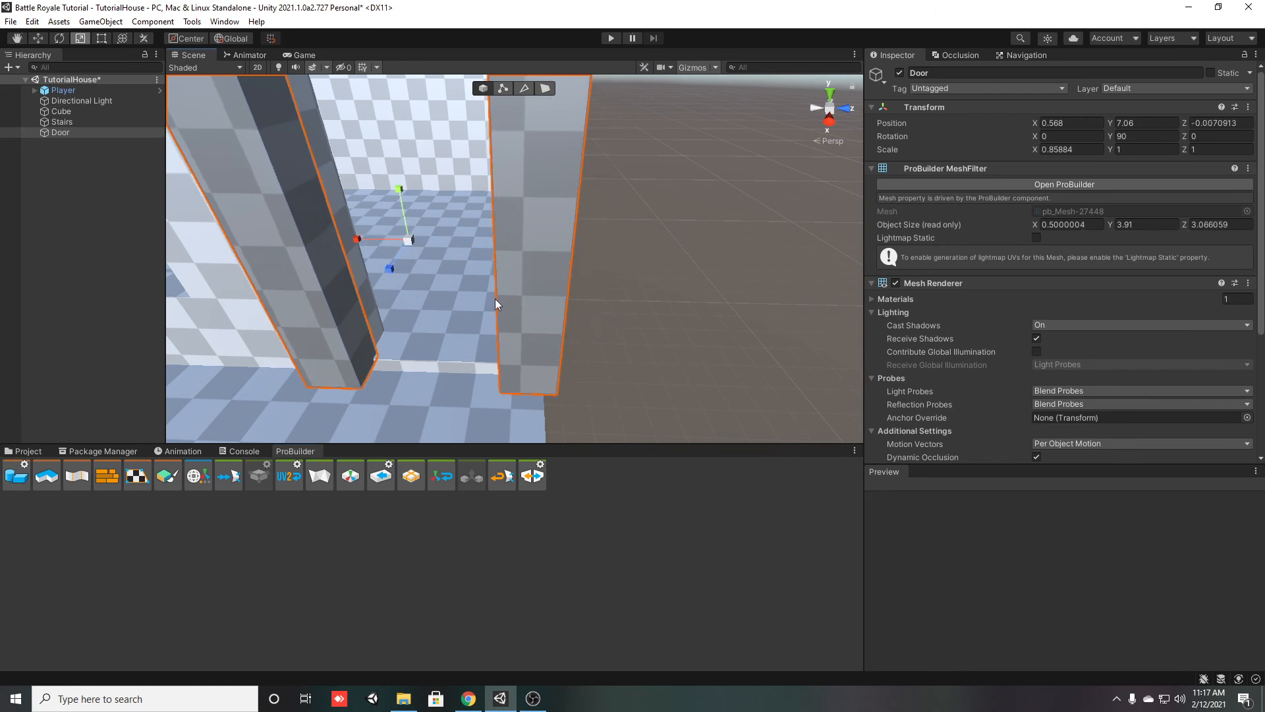
# Move the Door back into the doorway wall, to X 0.19
pyautogui.keyDown('alt'); pyautogui.moveTo(500, 292); pyautogui.dragTo(485, 266); pyautogui.keyUp('alt')
pyautogui.press('f')
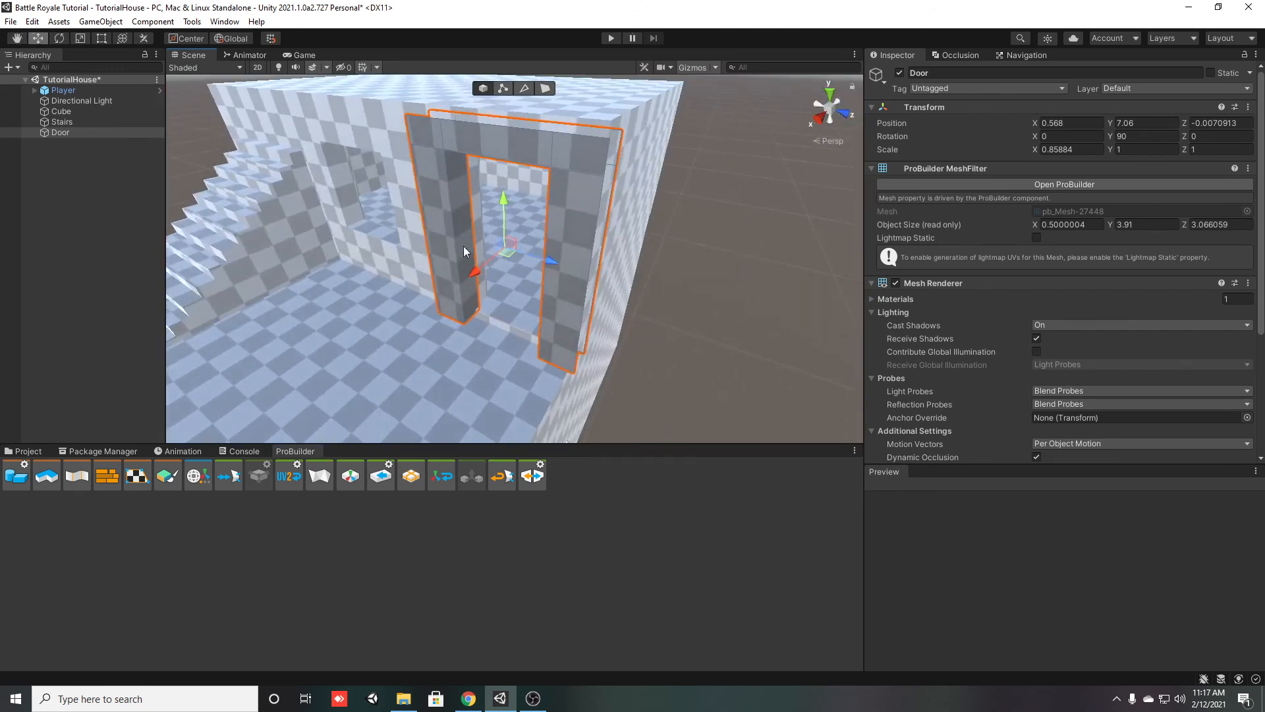
pyautogui.moveTo(476, 271); pyautogui.dragTo(489, 262)
pyautogui.moveTo(493, 290); pyautogui.dragTo(412, 299, button='right')
pyautogui.press('w')
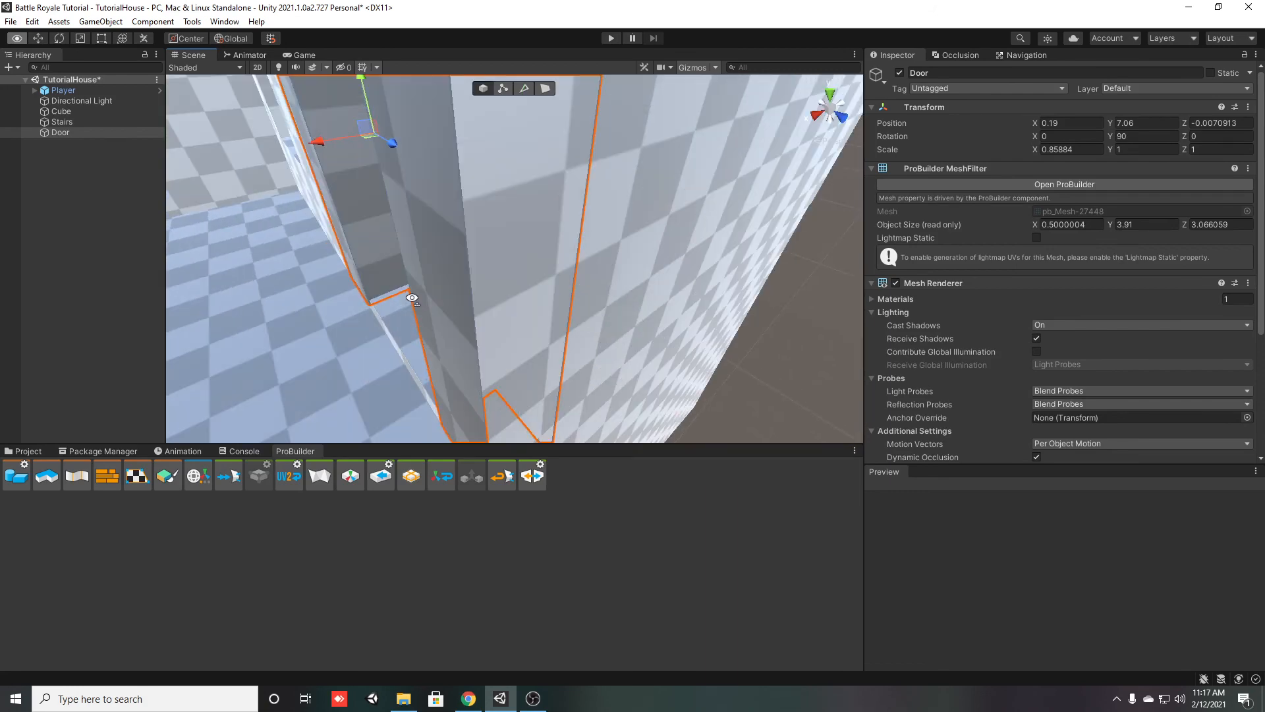
# Deactivate the house Cube and switch the Door to edge selection
pyautogui.click(63, 113)
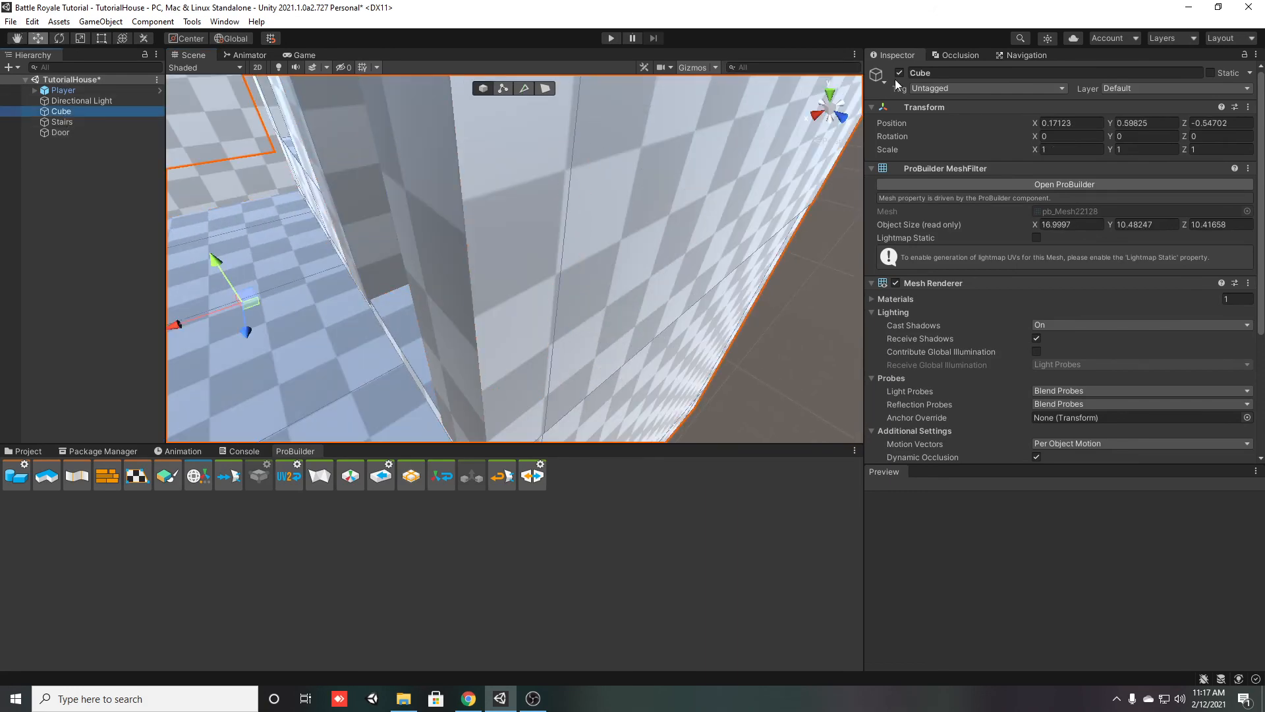
pyautogui.click(900, 74)
pyautogui.moveTo(580, 300); pyautogui.dragTo(425, 269, button='right')
pyautogui.click(67, 131)
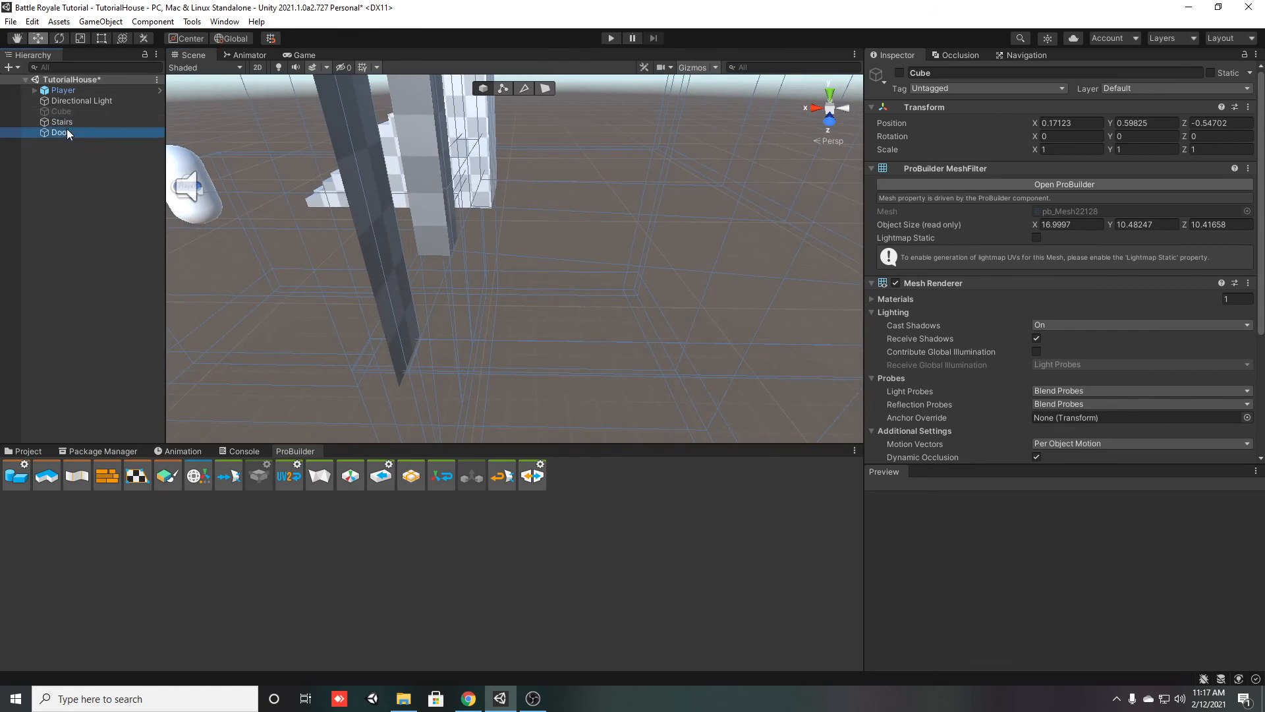
pyautogui.moveTo(418, 131); pyautogui.dragTo(471, 135, button='right')
pyautogui.click(525, 88)
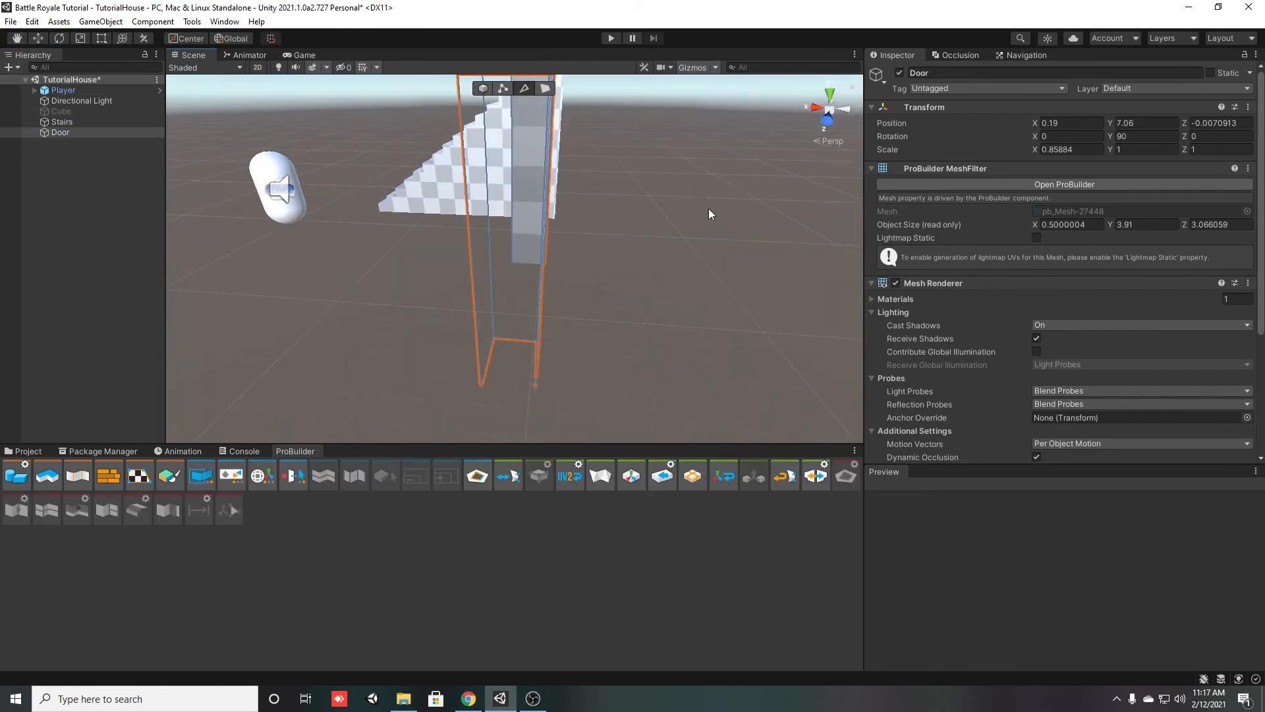
# Select the two vertical edges on the open outer side of the door post and bridge them
pyautogui.moveTo(709, 214); pyautogui.dragTo(503, 240, button='right')
pyautogui.click(358, 269)
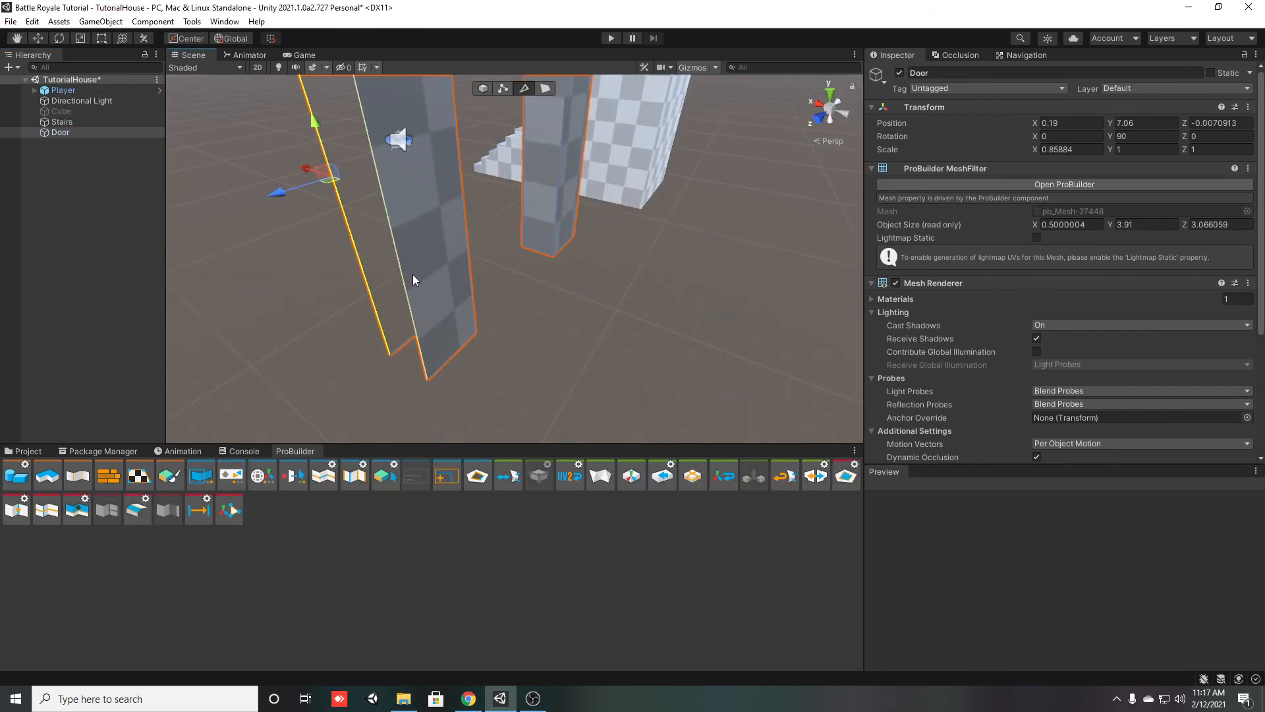
pyautogui.moveTo(411, 275); pyautogui.dragTo(120, 265, button='right')
pyautogui.click(462, 324)
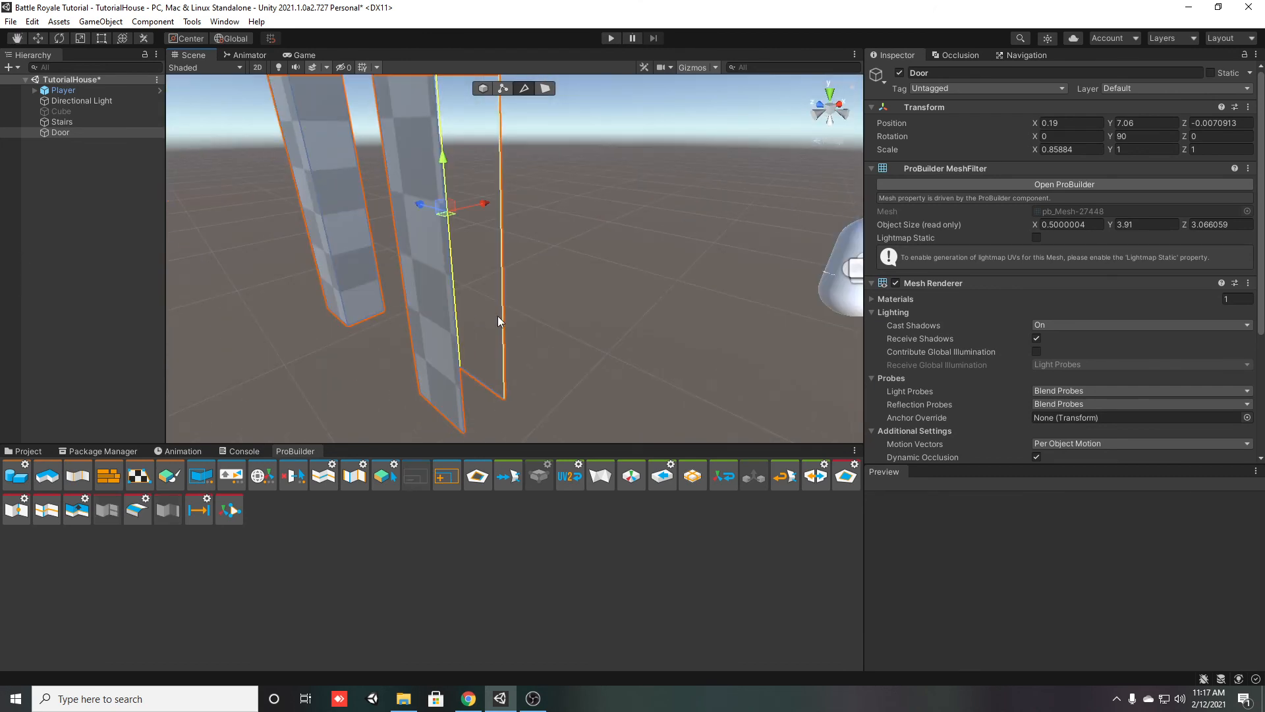
pyautogui.keyDown('shift'); pyautogui.click(502, 315); pyautogui.keyUp('shift')
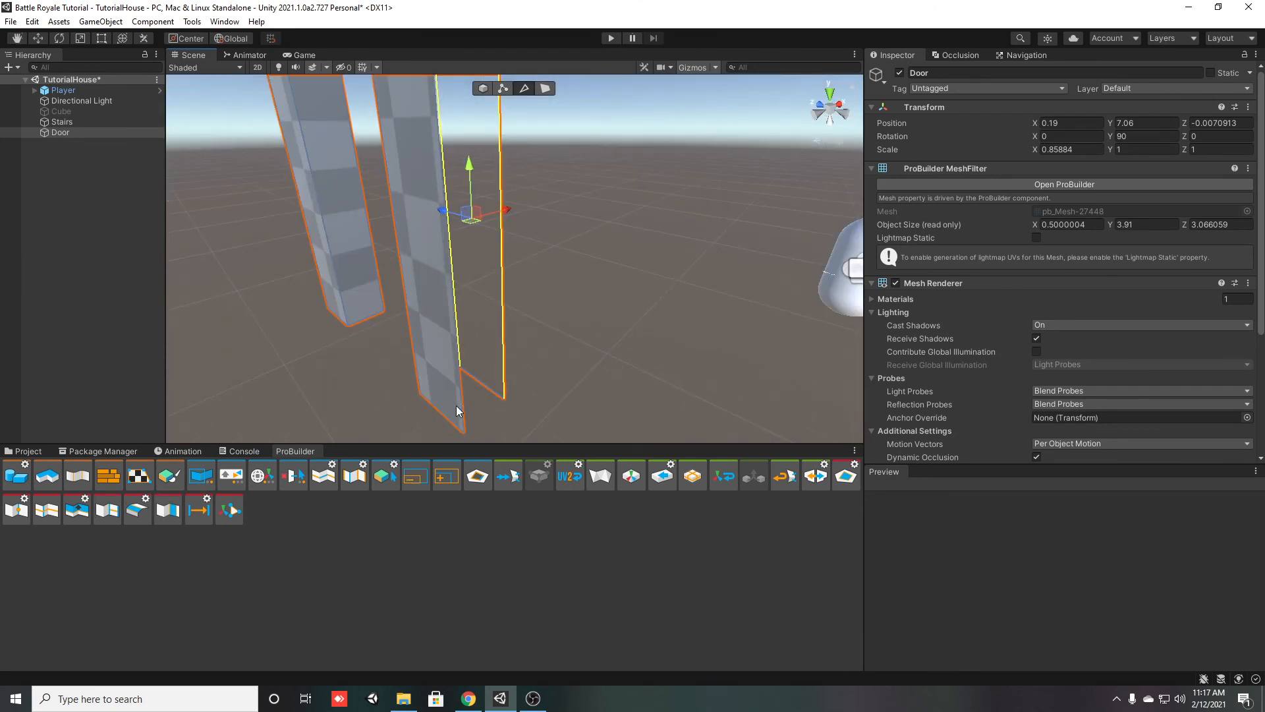
pyautogui.hotkey('alt', 'b')
# Bridge the edge pairs around the open upper corner and along the open top of the door frame
pyautogui.moveTo(496, 373); pyautogui.dragTo(535, 316, button='right')
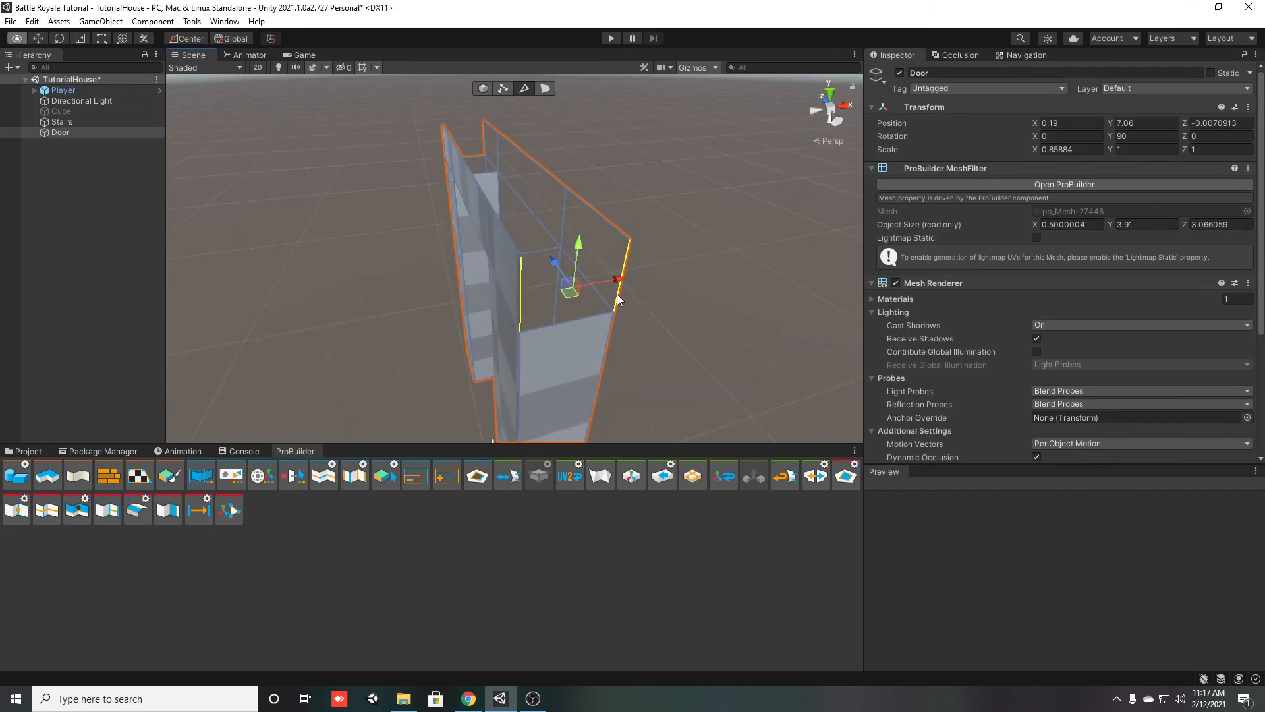
pyautogui.hotkey('alt', 'b')
pyautogui.moveTo(617, 293); pyautogui.dragTo(772, 204, button='right')
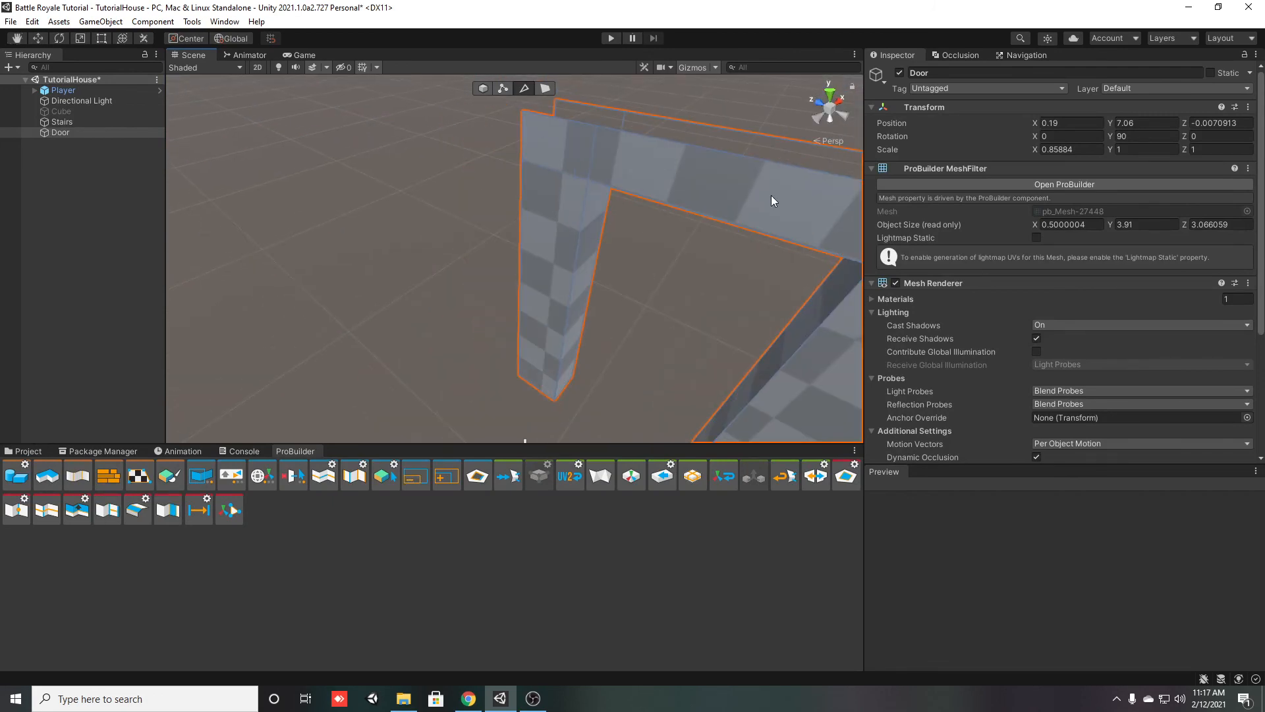
pyautogui.hotkey('alt', 'b')
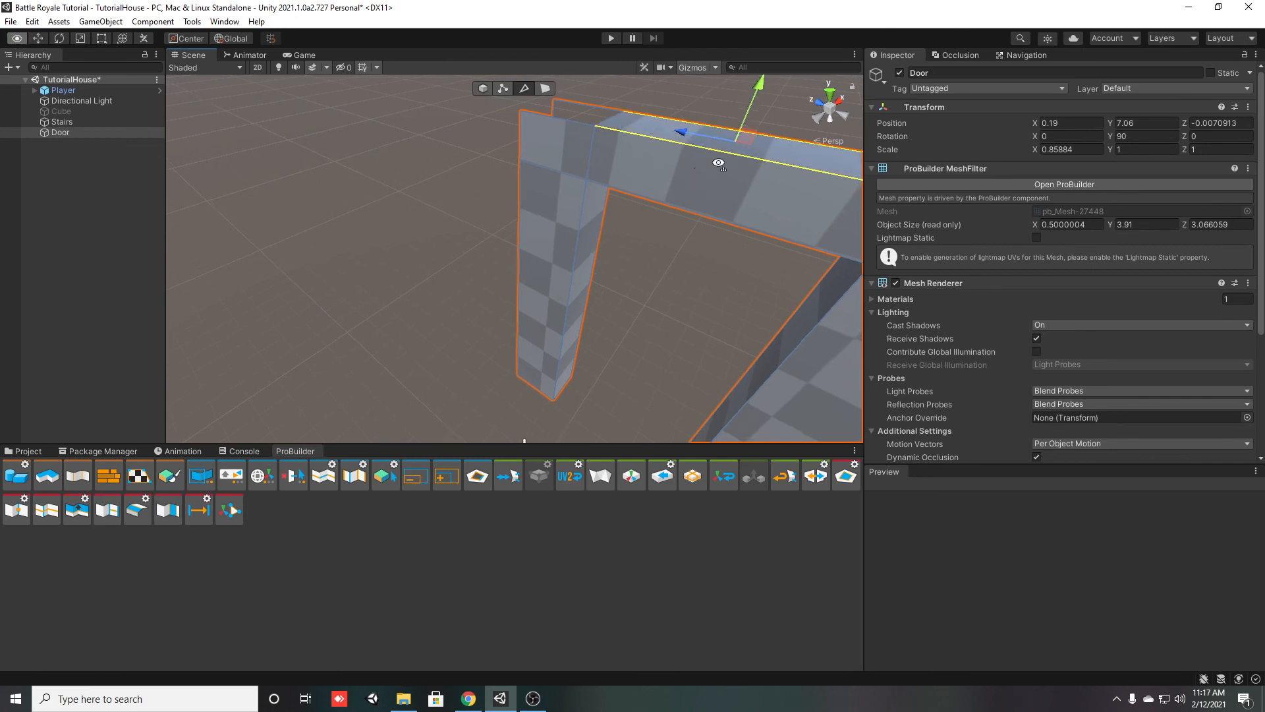
pyautogui.moveTo(765, 141); pyautogui.dragTo(786, 168, button='right')
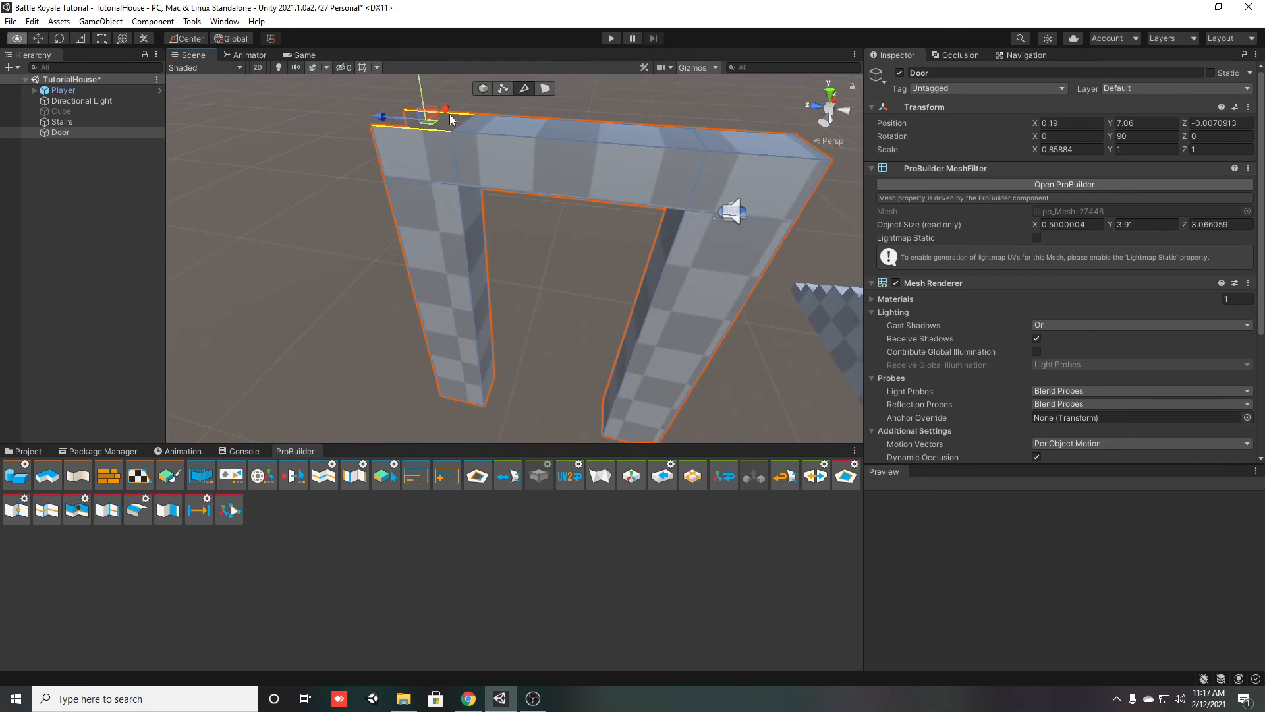
# Select both vertical edges at the remaining open upper side corner of the door frame and bridge them
pyautogui.moveTo(484, 179); pyautogui.dragTo(516, 177, button='right')
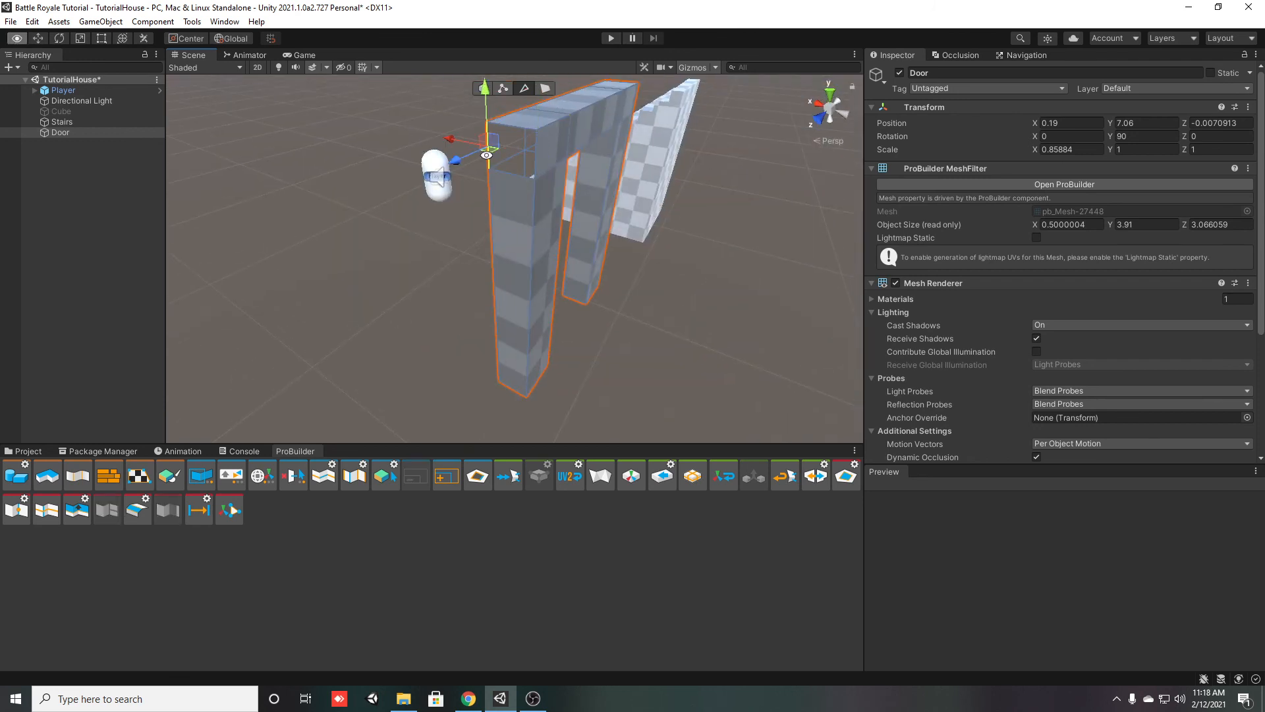
pyautogui.click(537, 168)
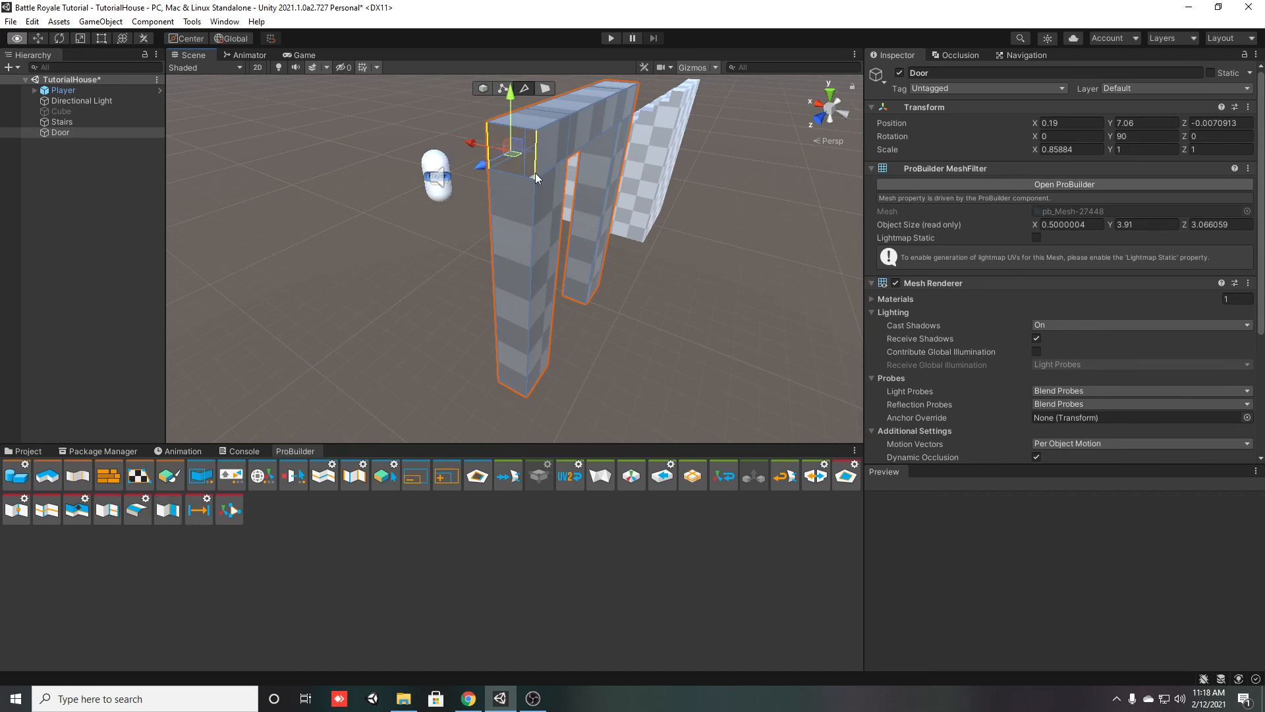
pyautogui.keyDown('alt'); pyautogui.moveTo(573, 298); pyautogui.dragTo(603, 301); pyautogui.keyUp('alt')
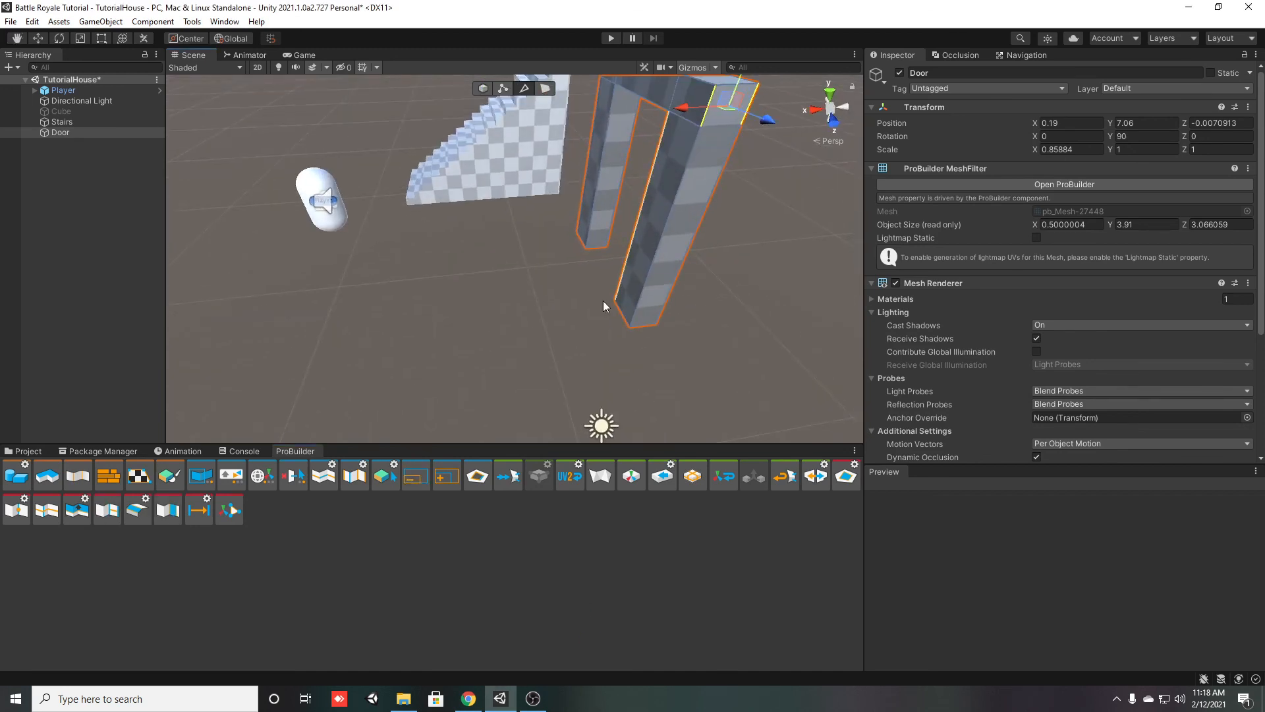
# Reactivate the house Cube and save the scene
pyautogui.click(77, 112)
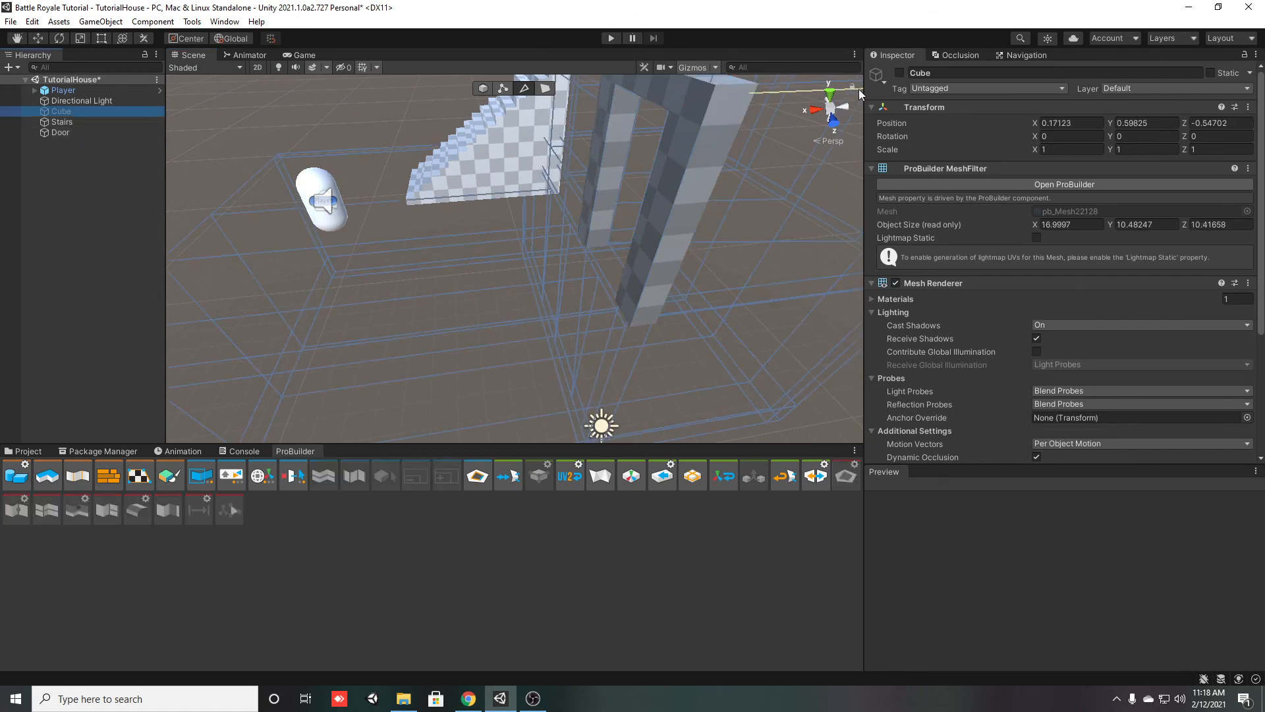
pyautogui.click(899, 74)
pyautogui.click(18, 309)
pyautogui.hotkey('ctrl', 's')
# Return the Door to object selection and slide it sideways in the doorway to Z -0.063
pyautogui.keyDown('alt'); pyautogui.moveTo(513, 314); pyautogui.dragTo(590, 265); pyautogui.keyUp('alt')
pyautogui.click(591, 262)
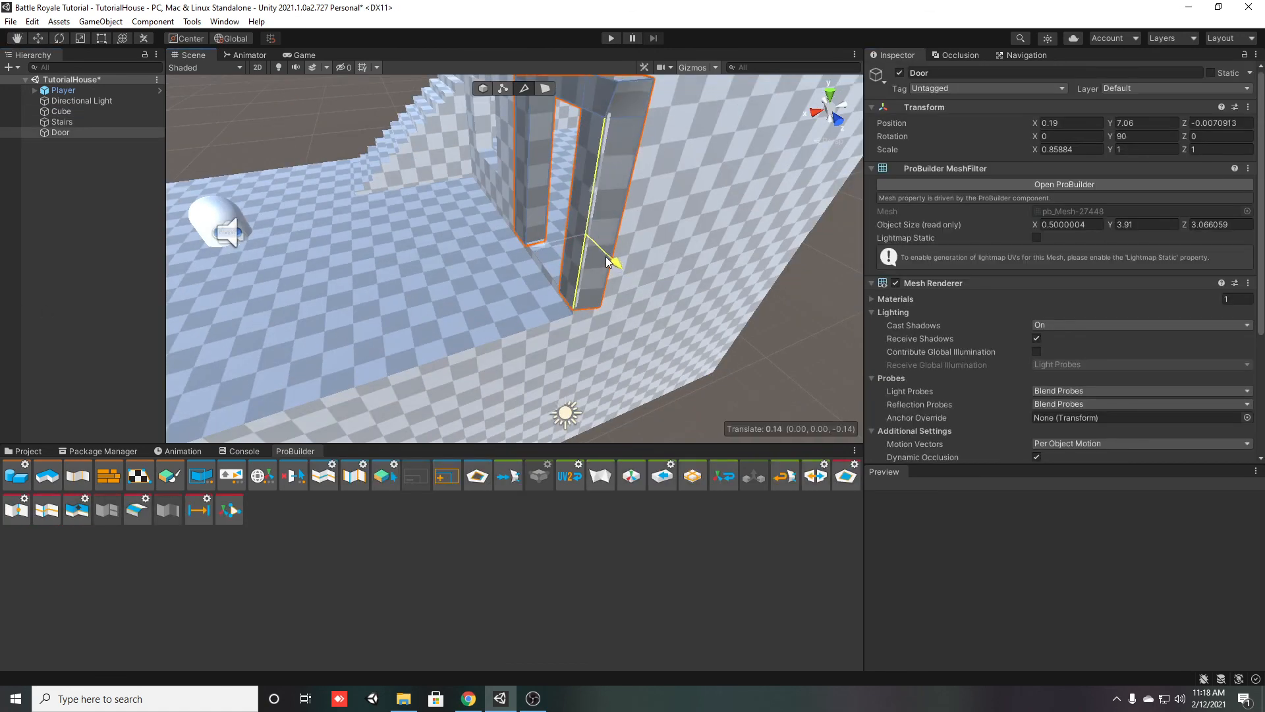
pyautogui.click(485, 89)
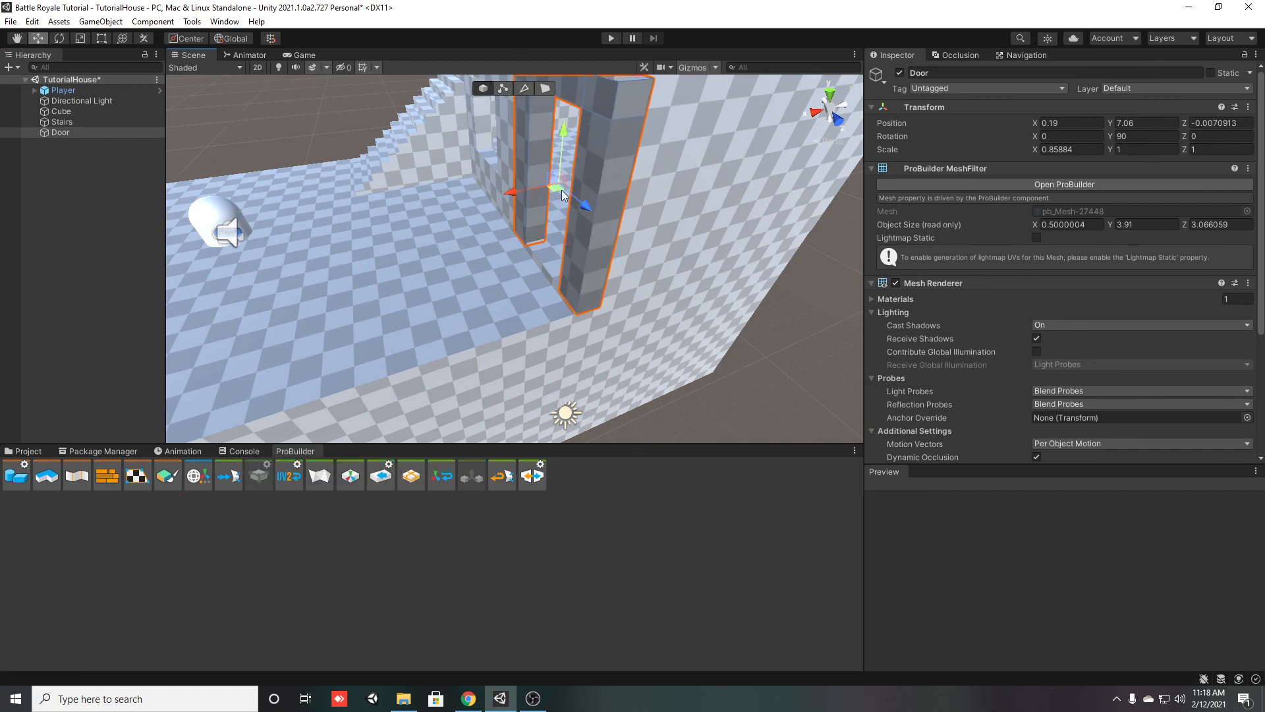
pyautogui.moveTo(586, 215); pyautogui.dragTo(582, 215)
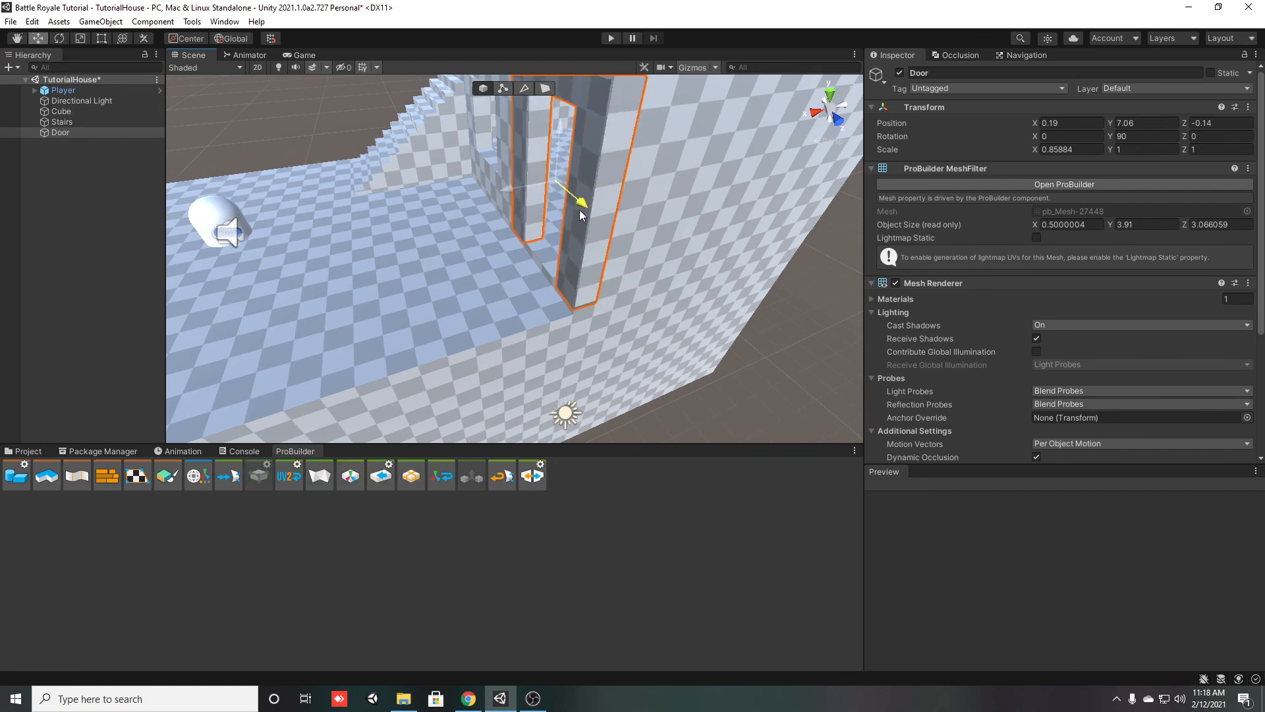
pyautogui.press('a')
pyautogui.moveTo(394, 322); pyautogui.dragTo(630, 304, button='right')
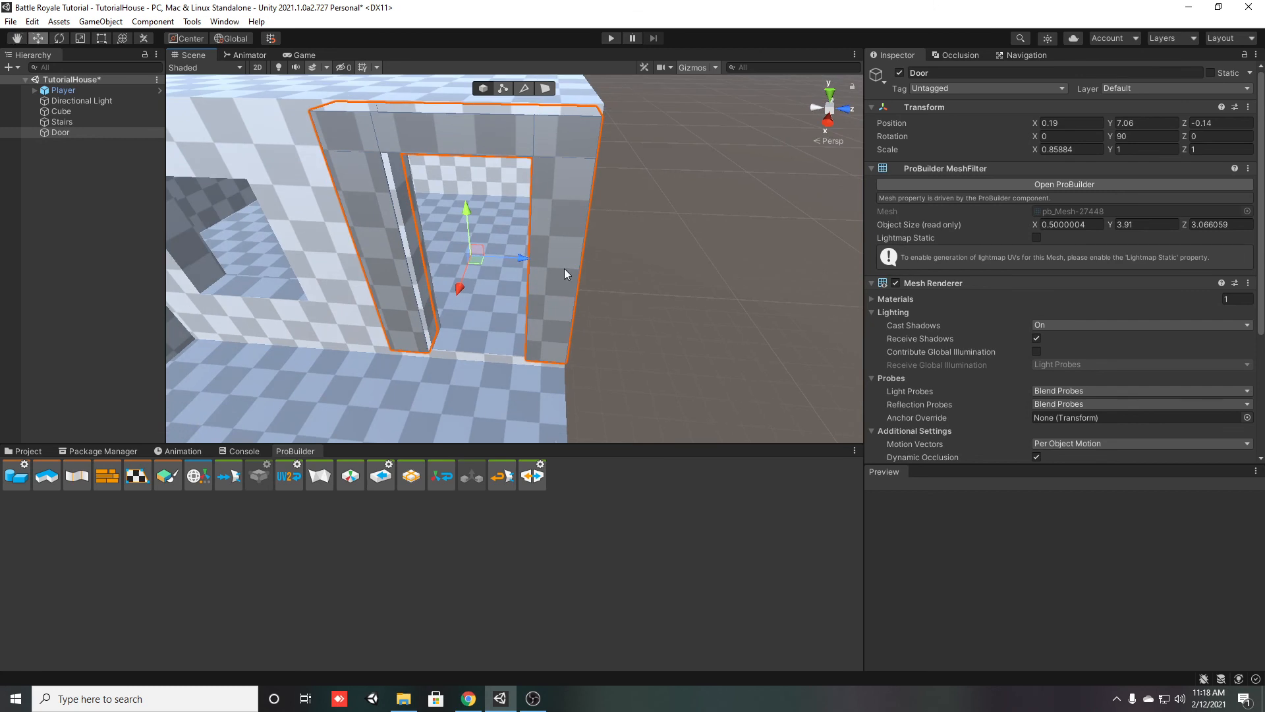
pyautogui.moveTo(523, 263); pyautogui.dragTo(529, 263)
pyautogui.click(760, 358)
# Select the door frame's outer side face at the house corner and slide it inward about 0.06 along Z
pyautogui.moveTo(626, 339); pyautogui.dragTo(493, 303, button='right')
pyautogui.press('d')
pyautogui.click(537, 89)
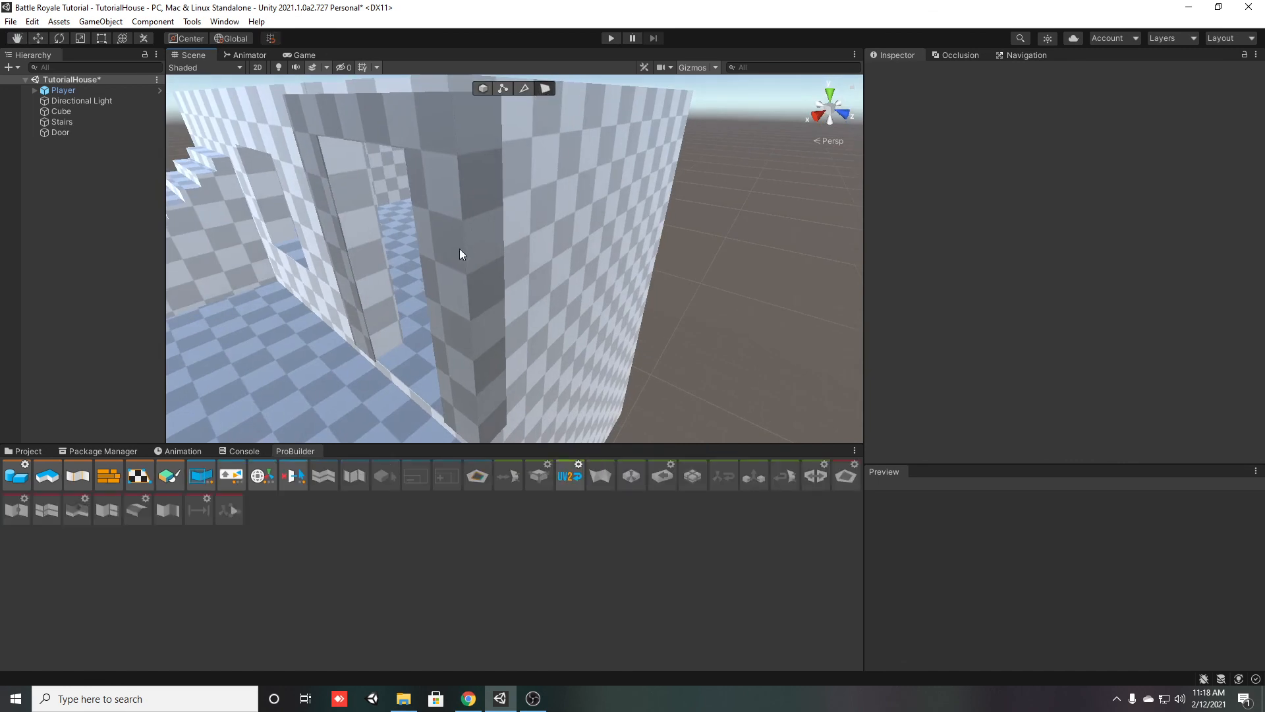
pyautogui.click(460, 248)
pyautogui.keyDown('shift'); pyautogui.click(476, 127); pyautogui.keyUp('shift')
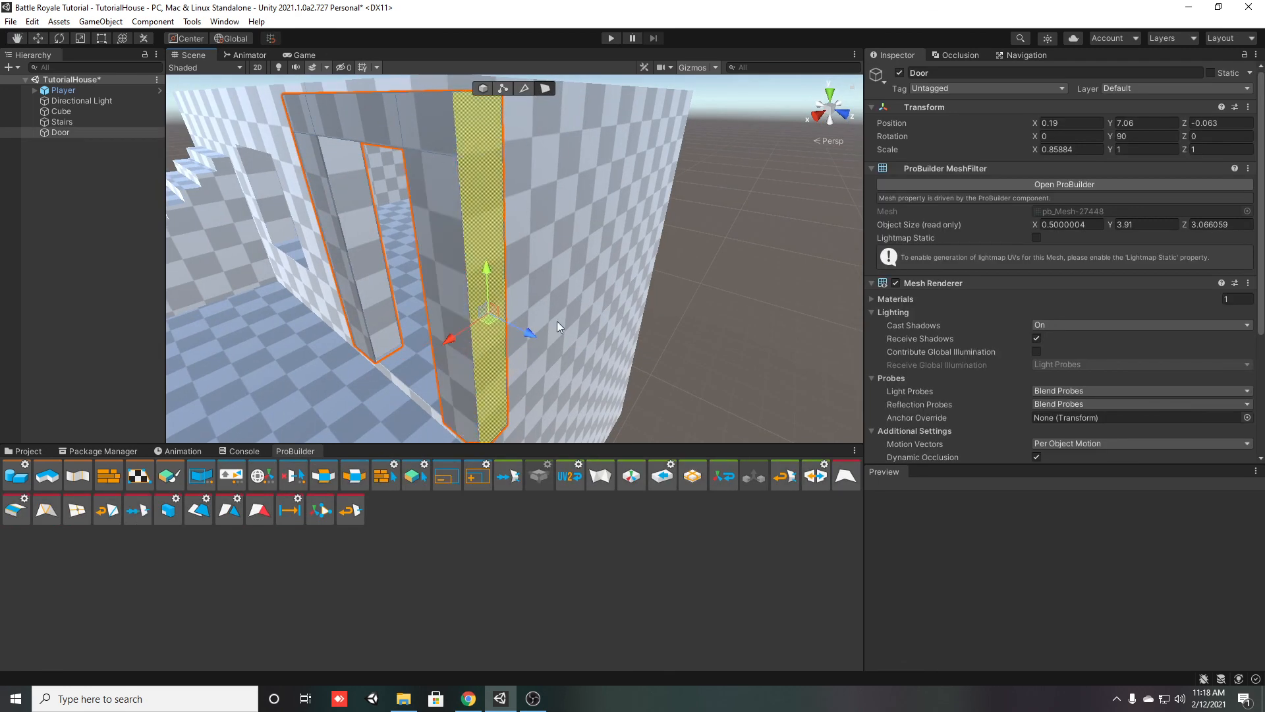
pyautogui.moveTo(551, 319); pyautogui.dragTo(550, 356, button='right')
pyautogui.moveTo(536, 295); pyautogui.dragTo(531, 292)
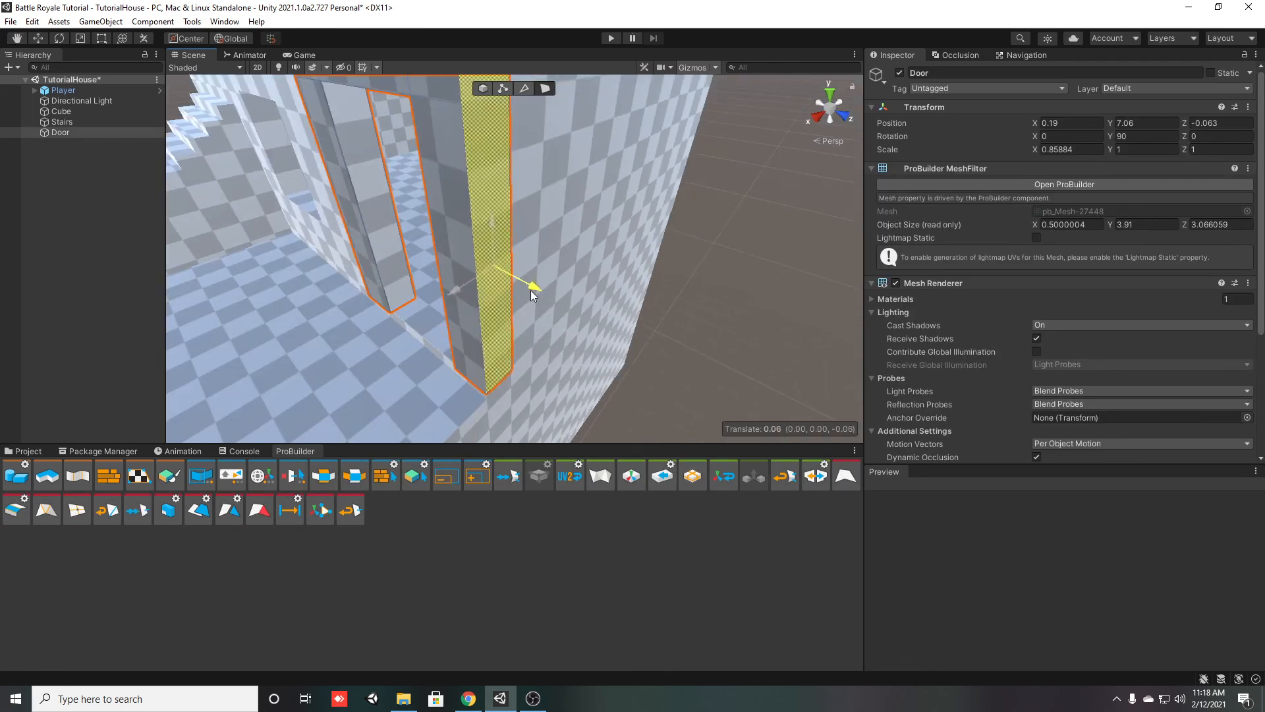
pyautogui.moveTo(523, 298); pyautogui.dragTo(323, 360, button='right')
pyautogui.click(510, 245)
pyautogui.moveTo(510, 244); pyautogui.dragTo(471, 231, button='right')
# Start play mode and walk the player up to the house and through the framed doorway
pyautogui.click(612, 39)
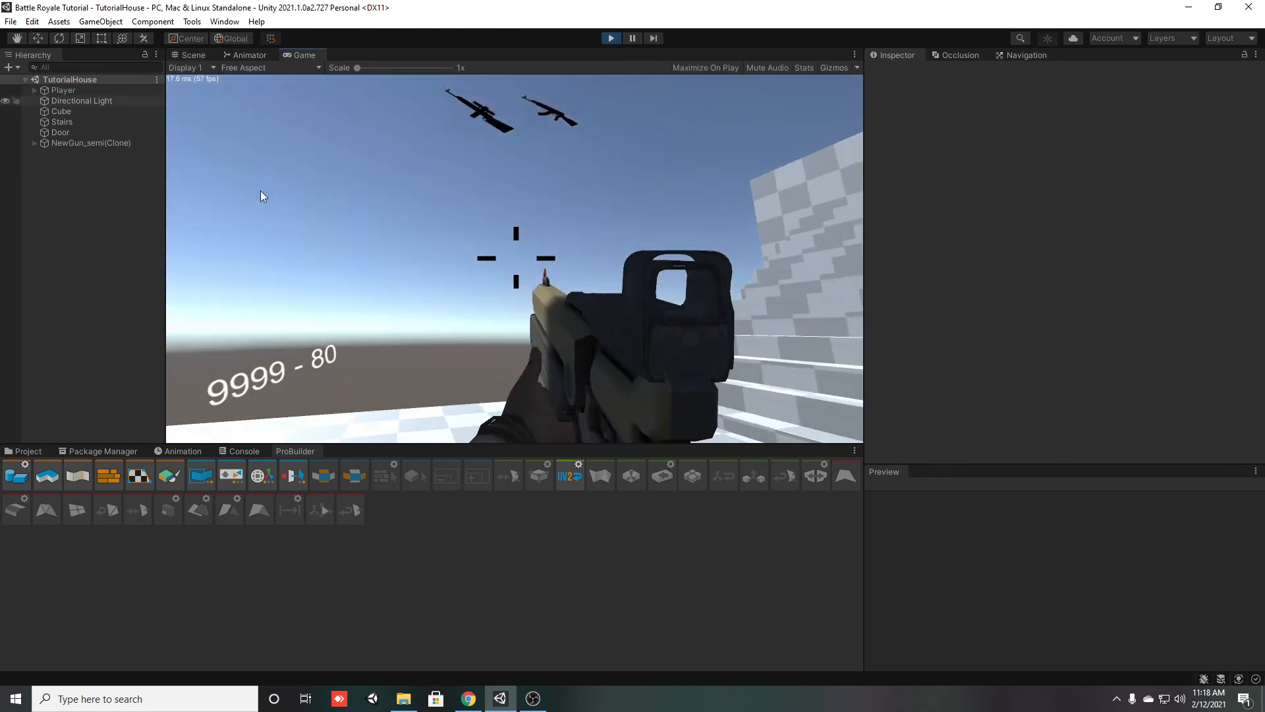
pyautogui.moveTo(393, 235); pyautogui.dragTo(515, 258, button='right')
pyautogui.click(515, 259)
pyautogui.press('w')
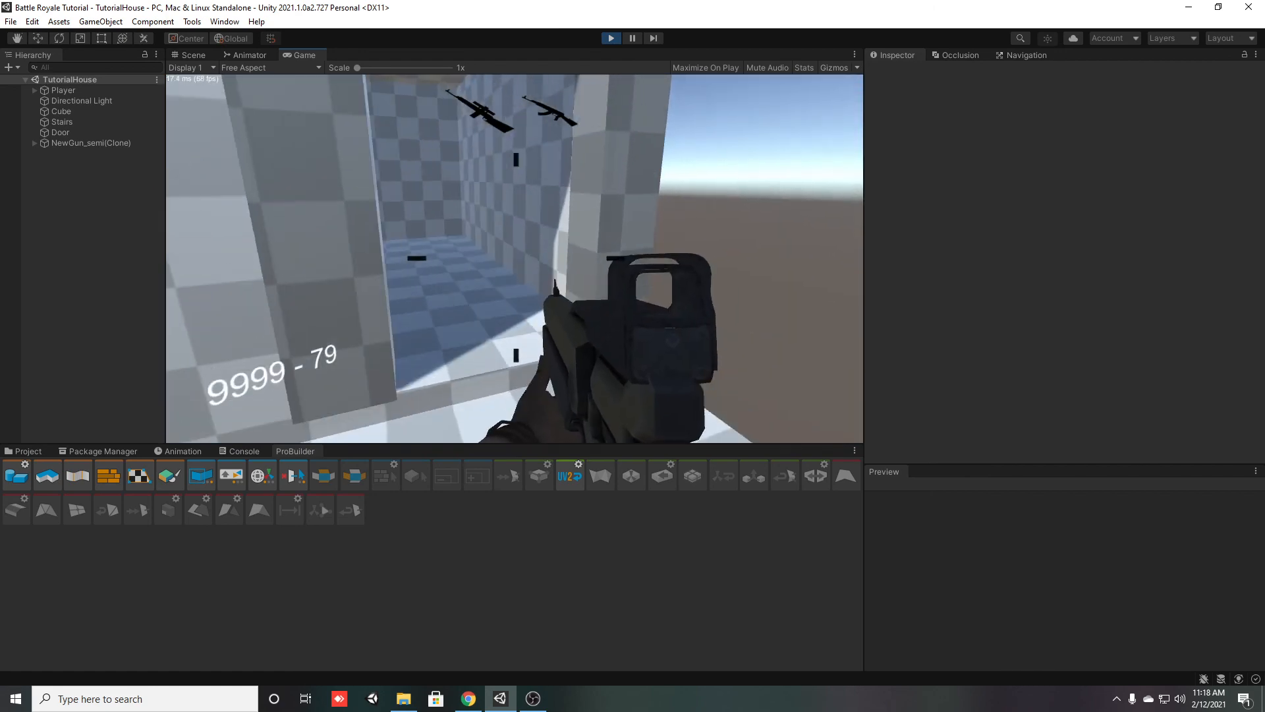
pyautogui.press('w')
pyautogui.press('w')
# Walk and jump the player back and forth across the door threshold to test passing in and out of the house
pyautogui.press('space')
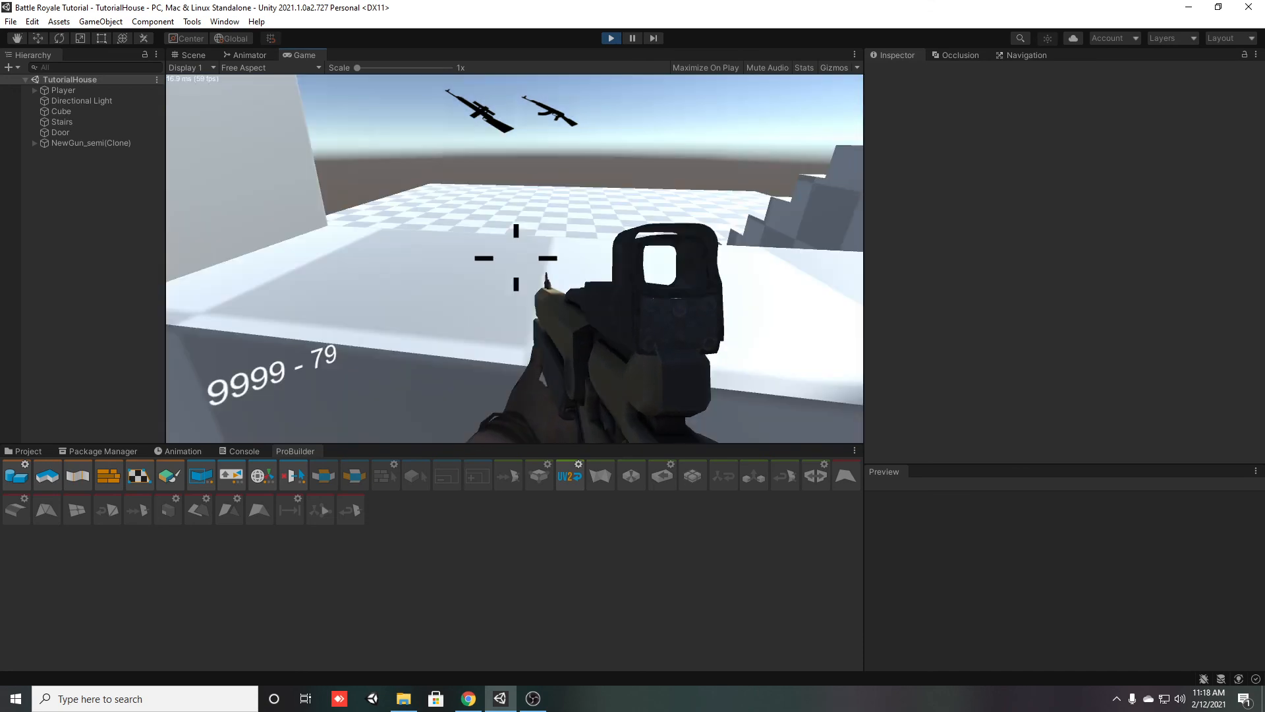
pyautogui.press('w')
pyautogui.press('space')
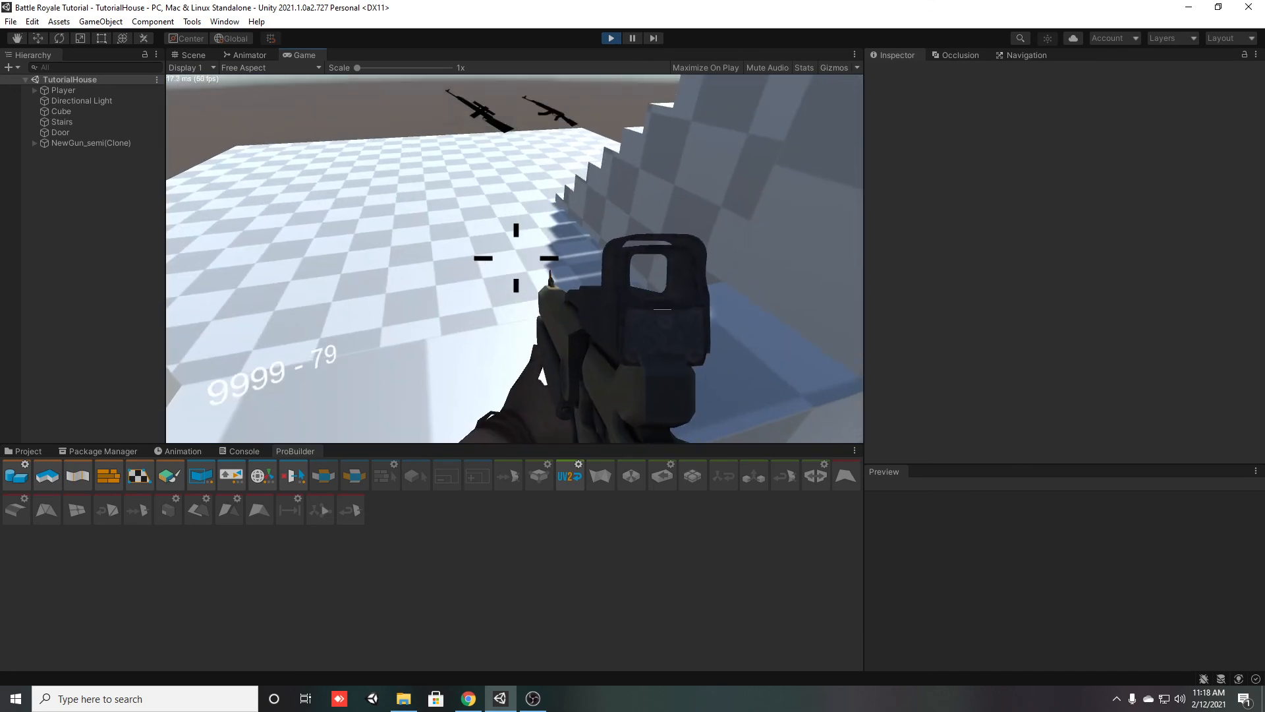
pyautogui.press('w')
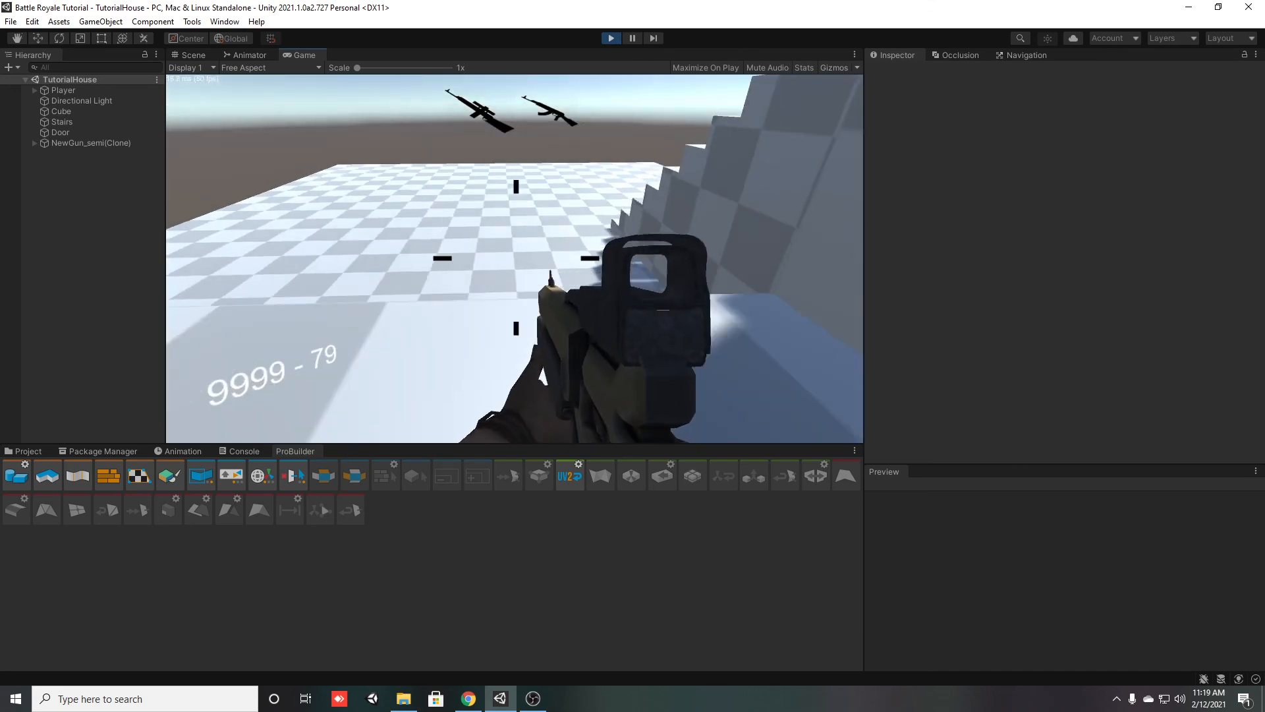
pyautogui.press('space')
pyautogui.press('w')
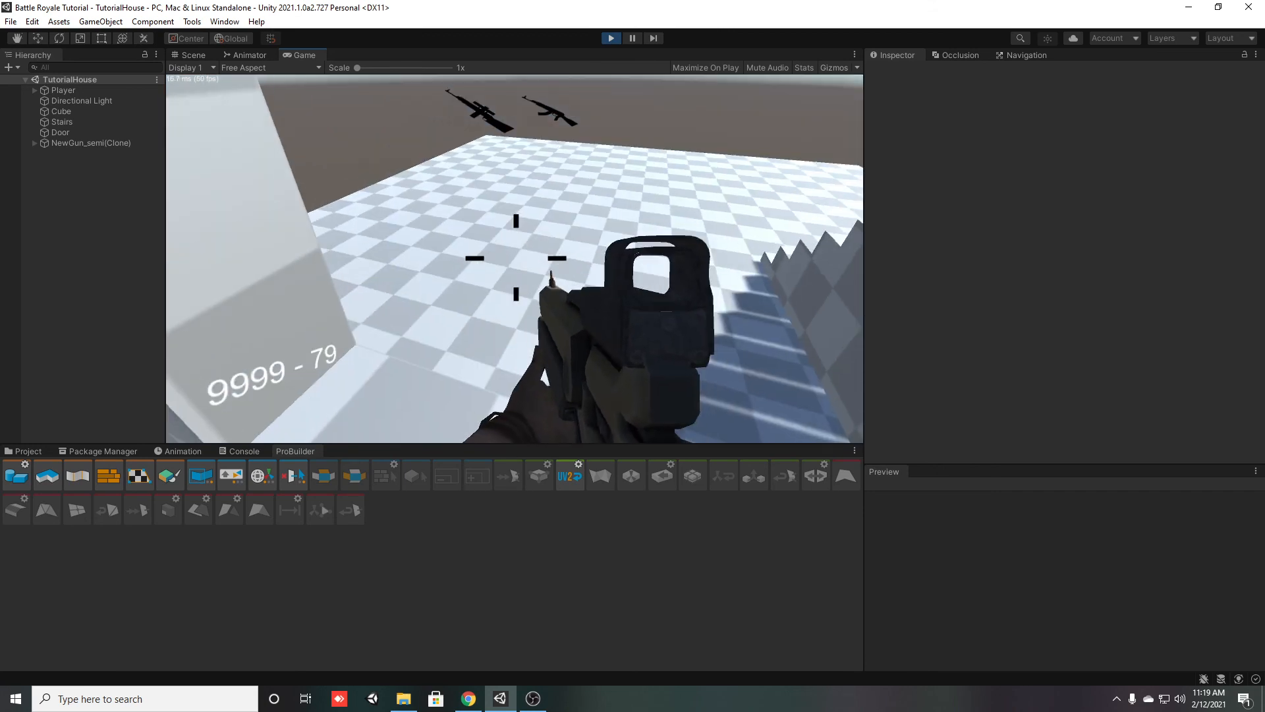
pyautogui.press('w')
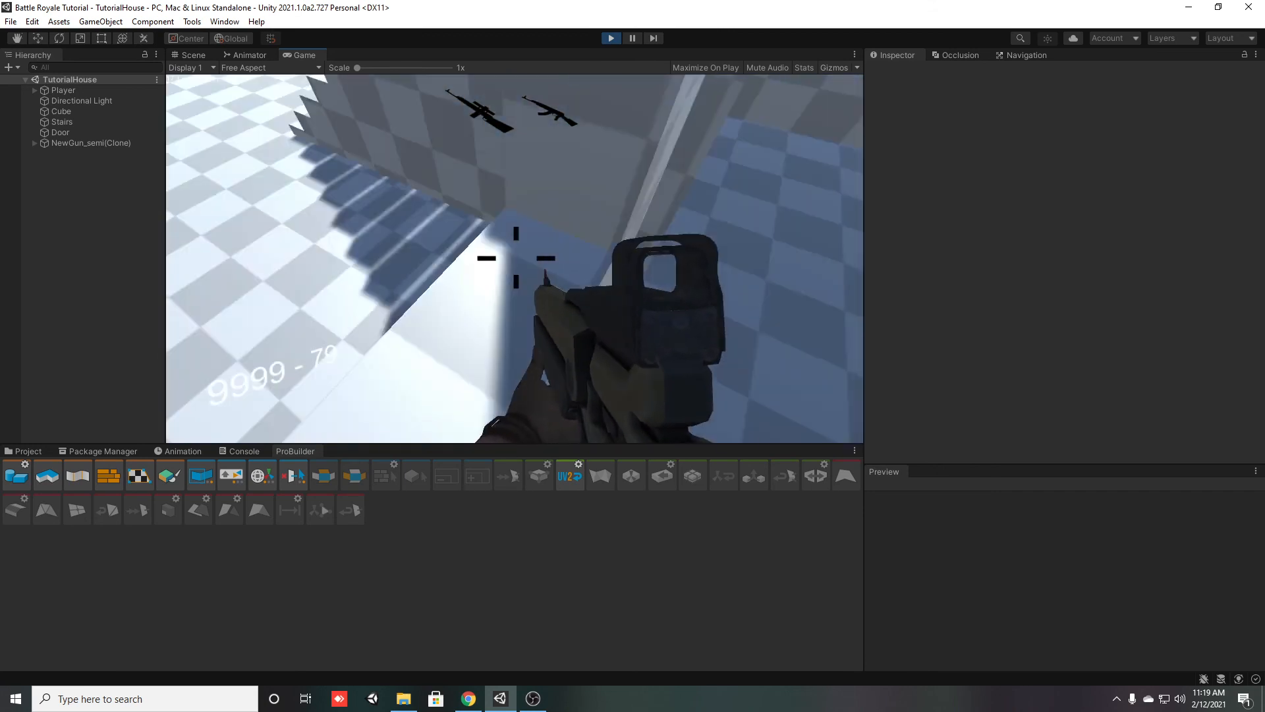
pyautogui.press('w')
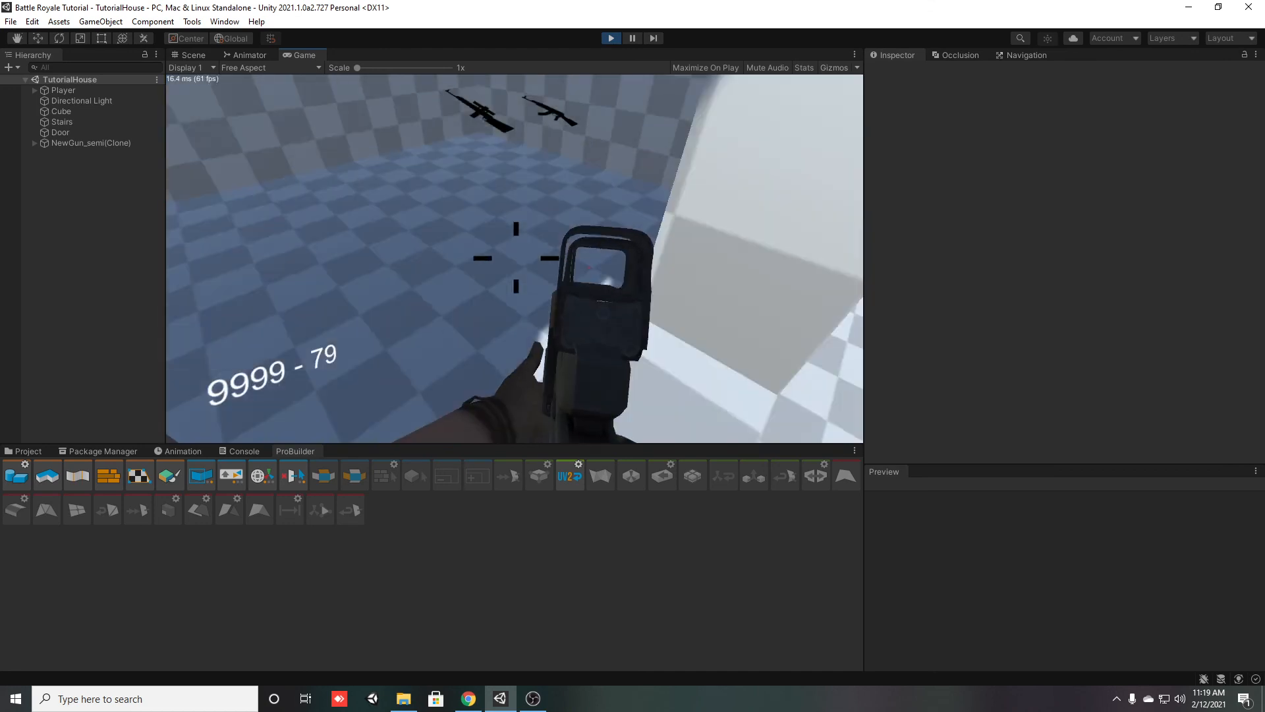
pyautogui.press('w')
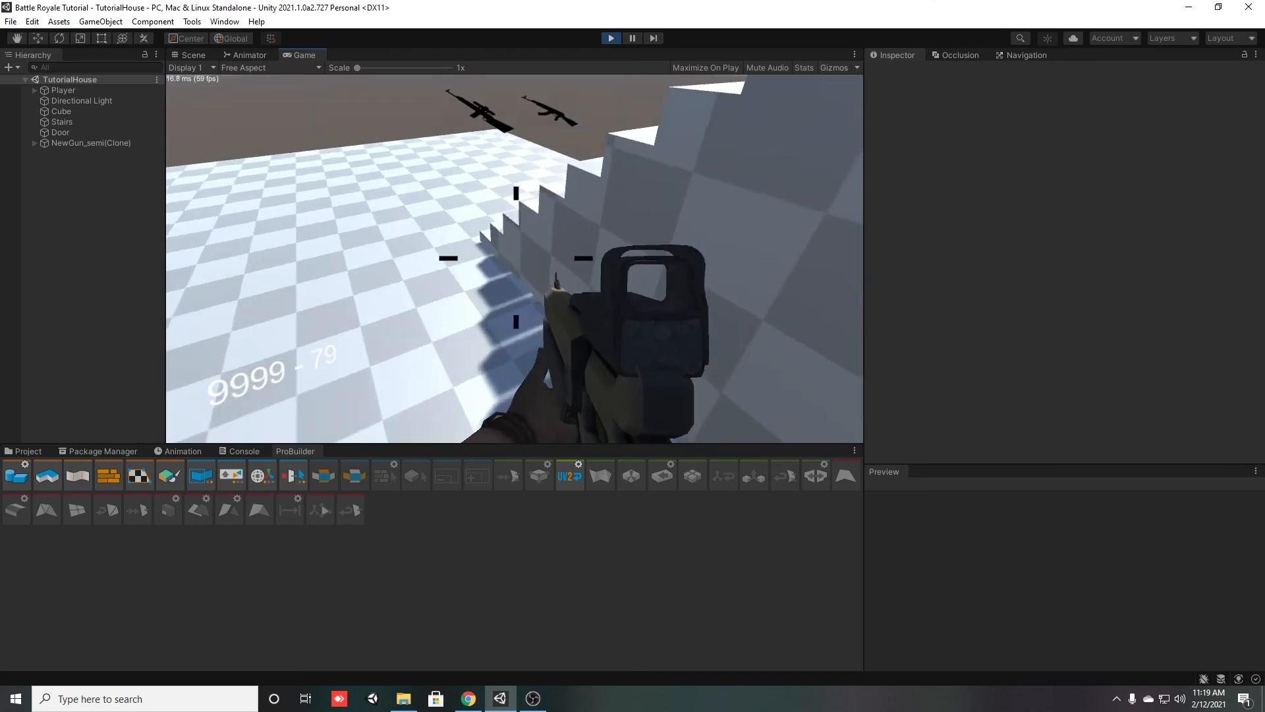
# Run the player past the window wall and back inside through the doorway, and end play mode
pyautogui.hotkey('shift', 'w')
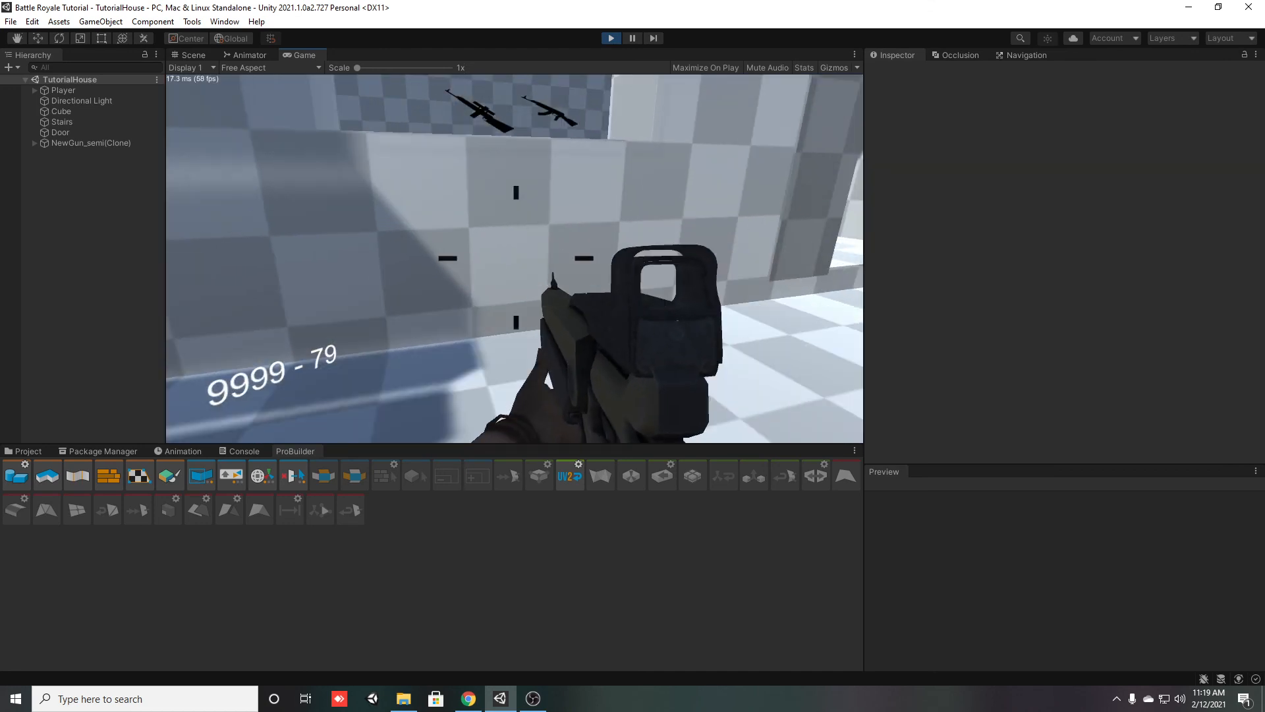
pyautogui.press('w')
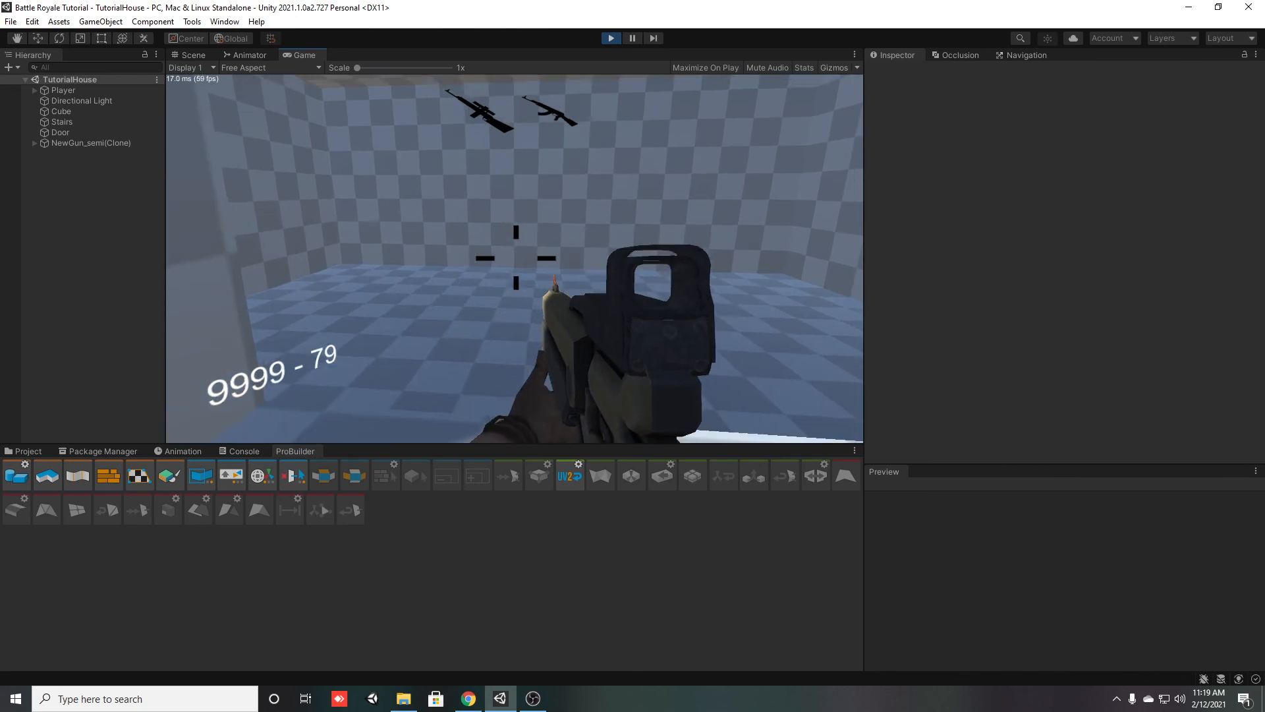
pyautogui.press('w')
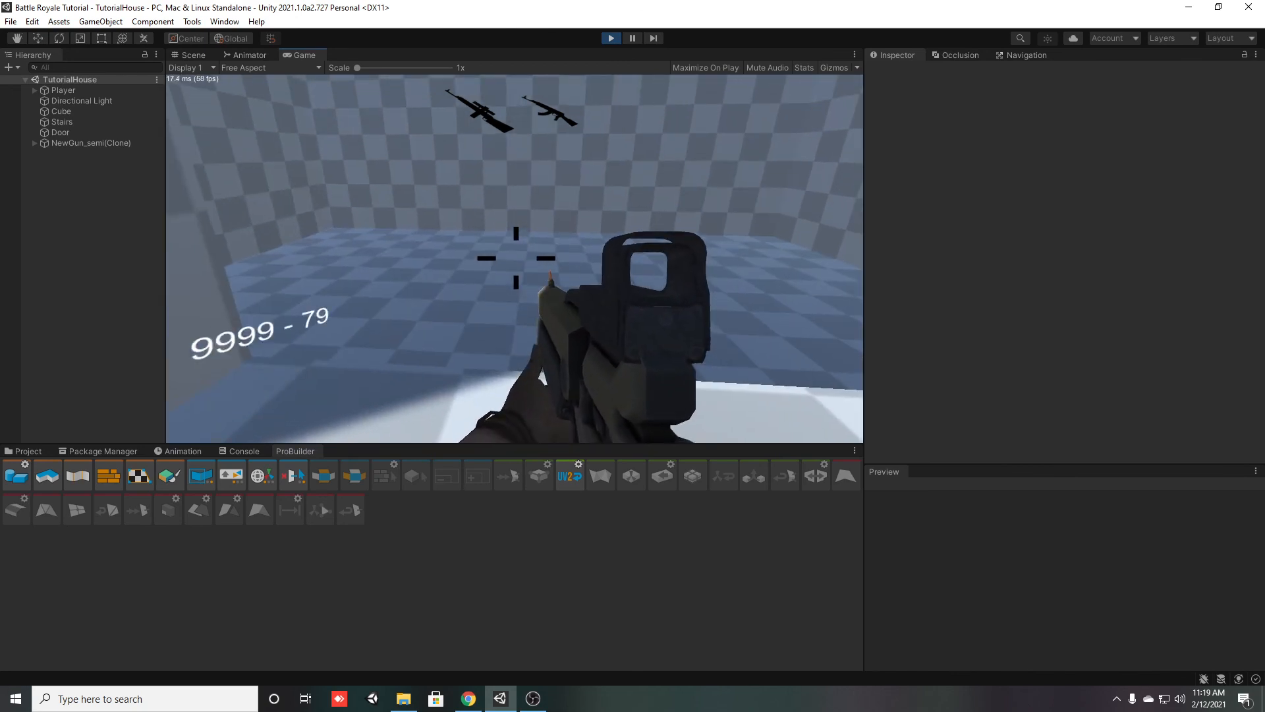
pyautogui.hotkey('shift', 'w')
pyautogui.press('Escape')
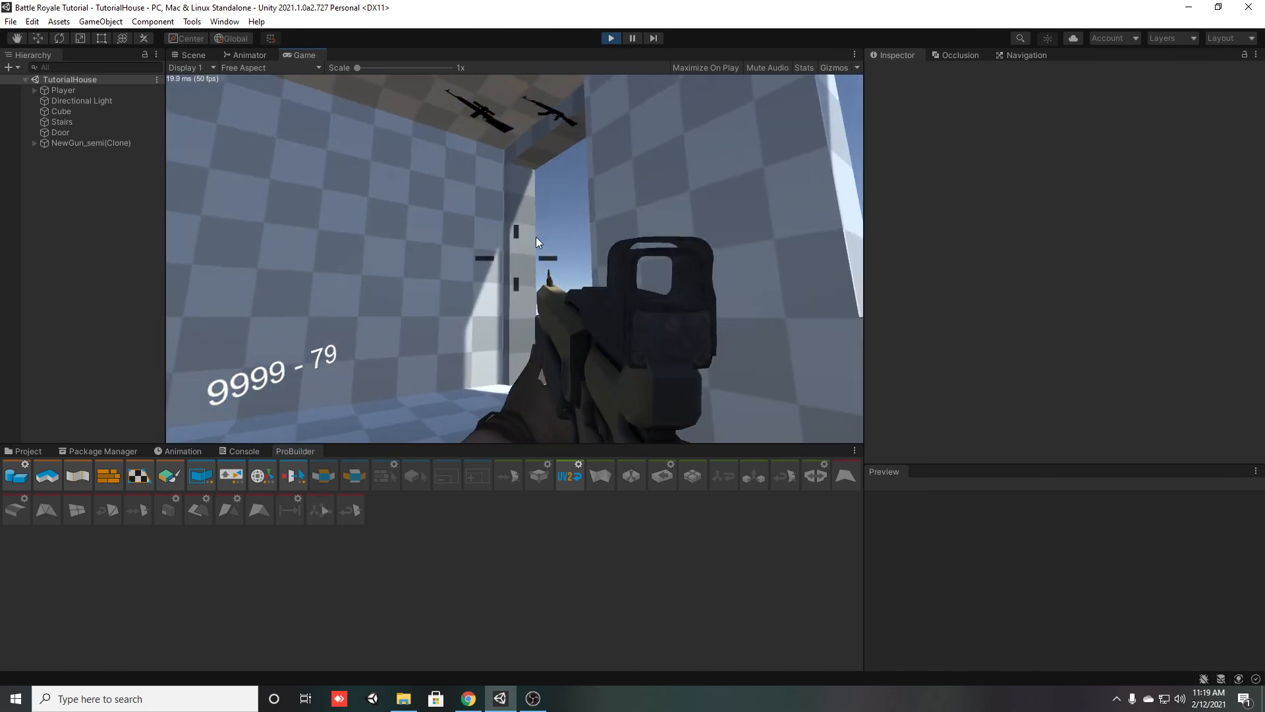
pyautogui.click(608, 38)
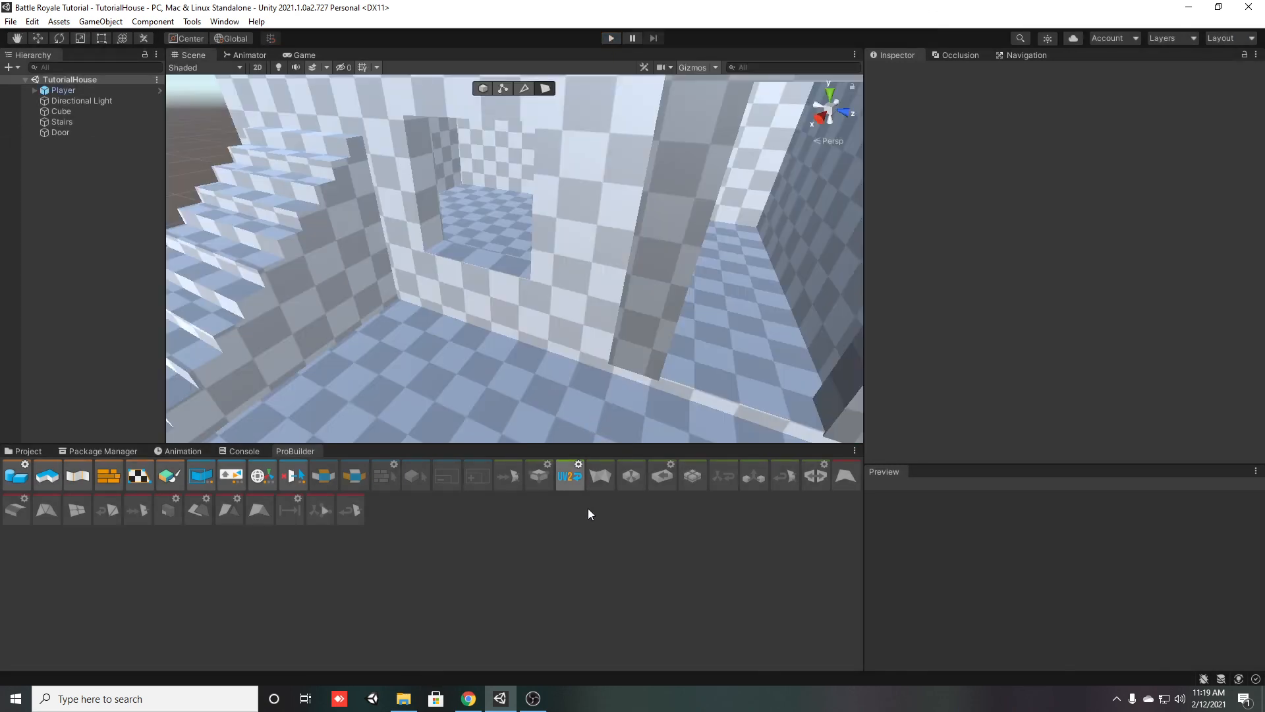